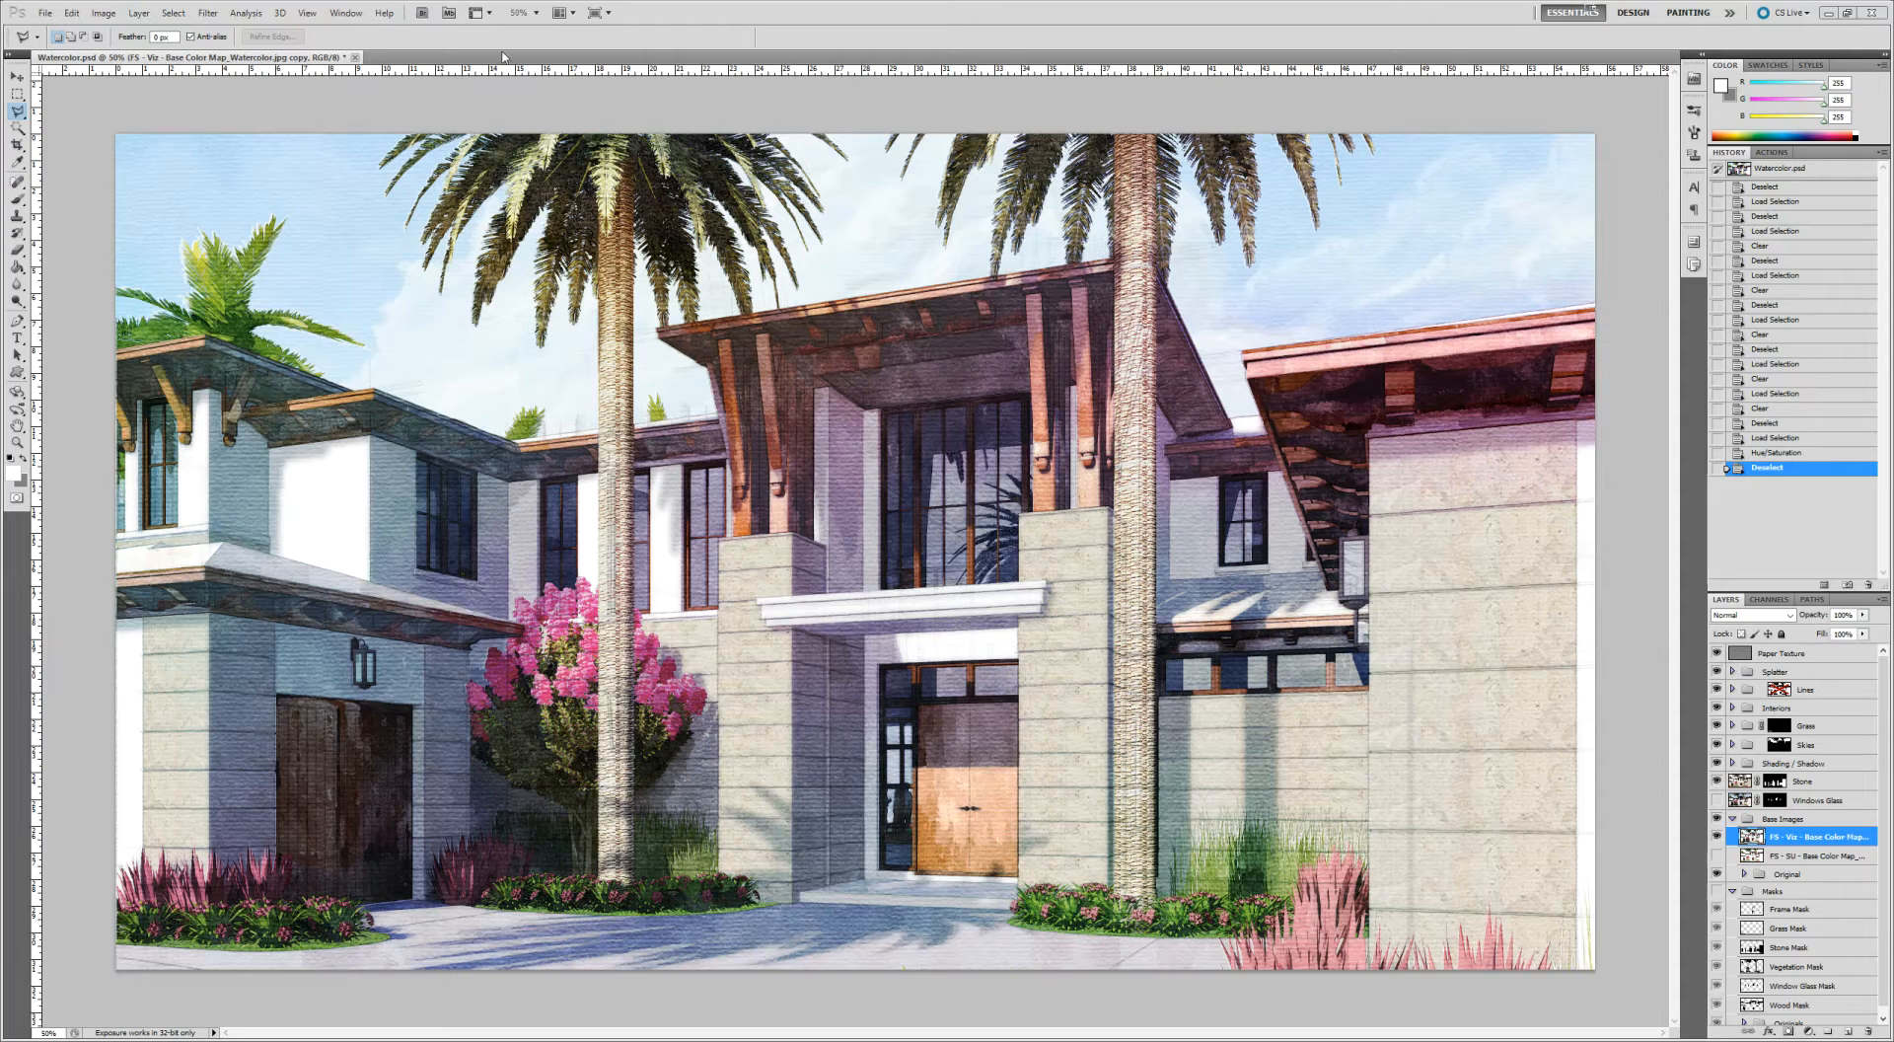
# Flatten the layered watercolor image and discard its hidden layers
pyautogui.click(140, 14)
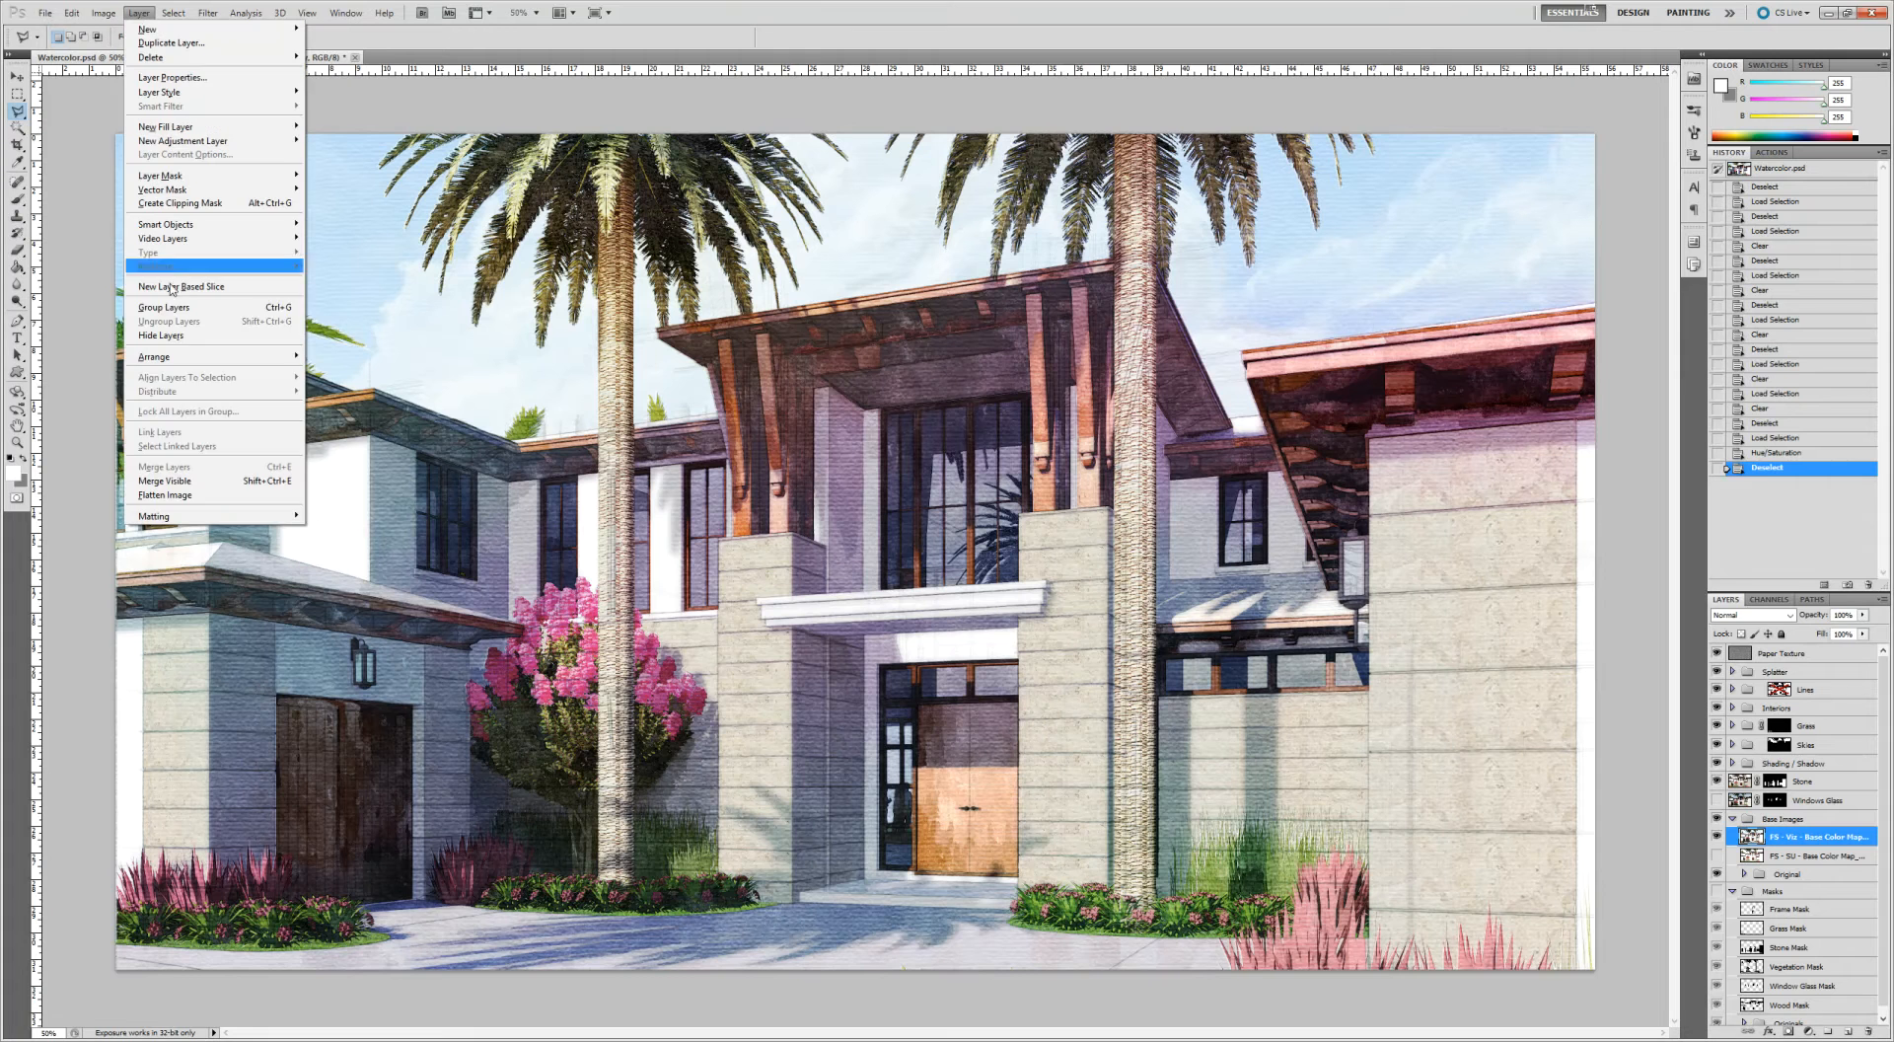
pyautogui.click(192, 496)
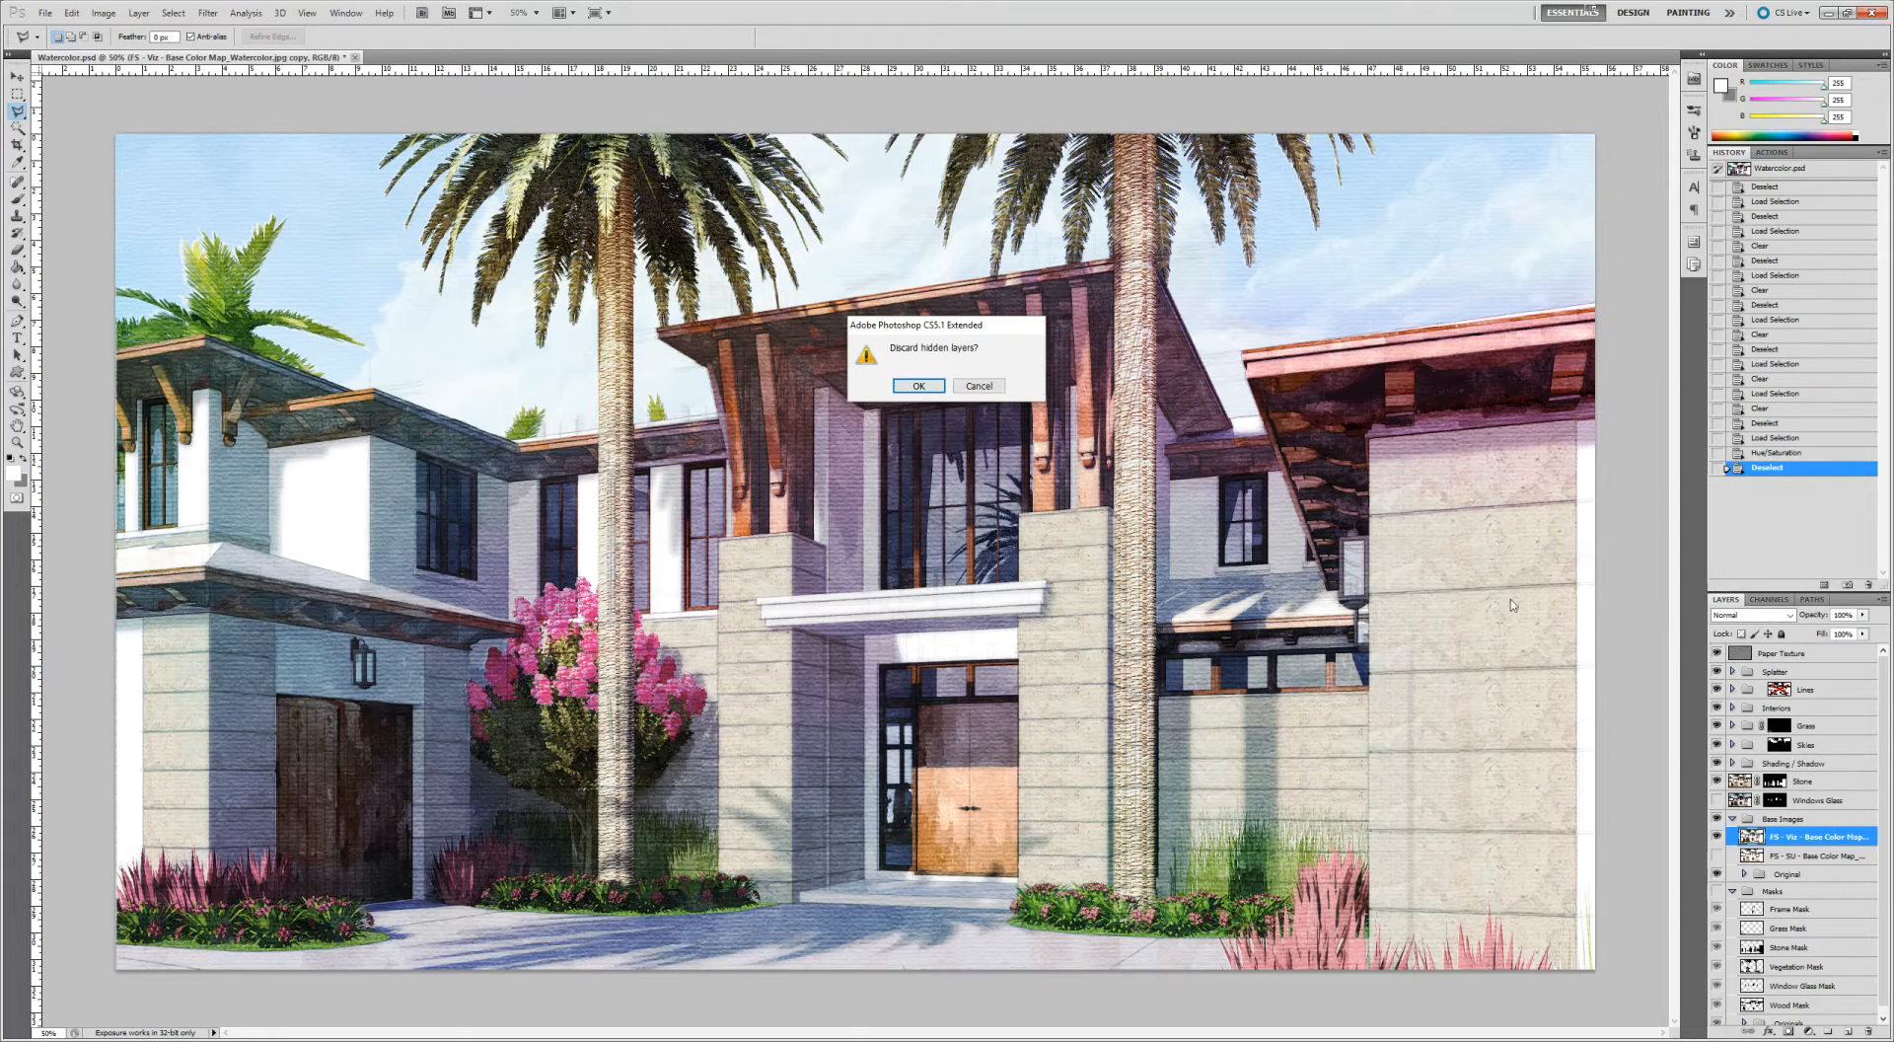
pyautogui.click(915, 385)
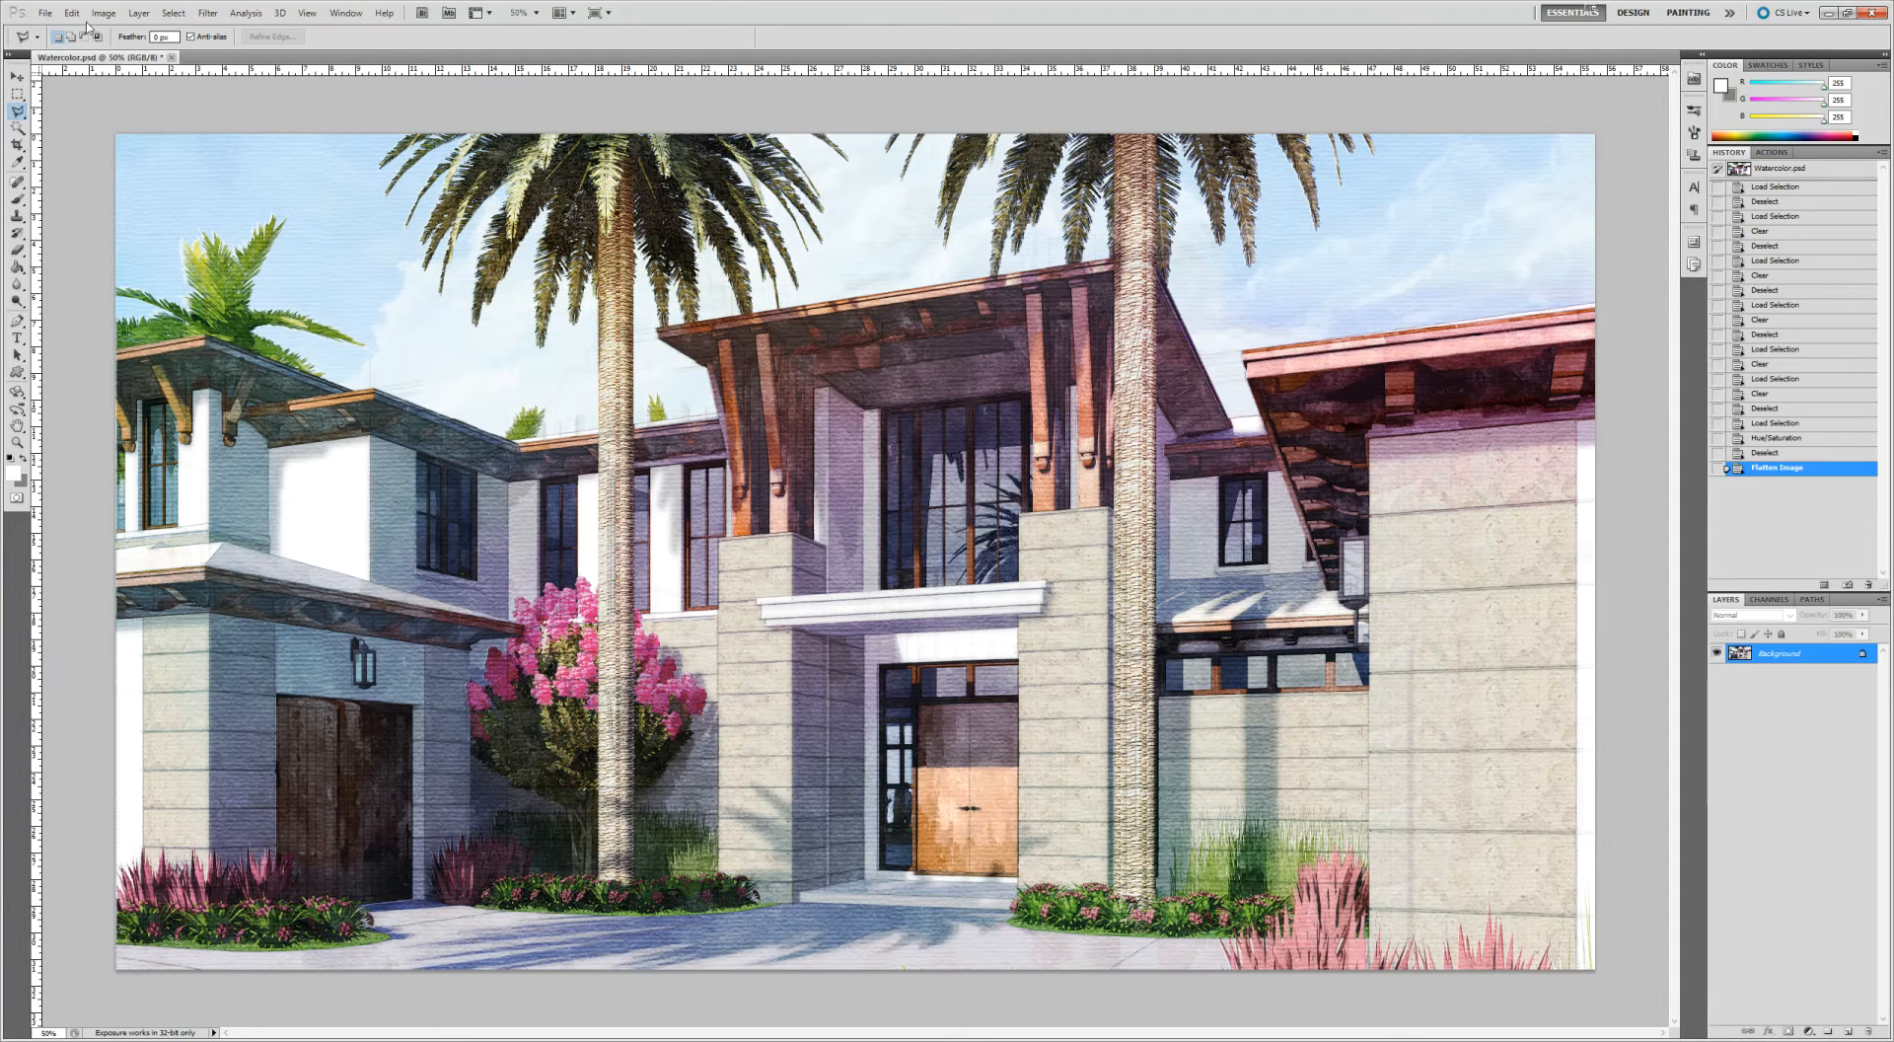
# Save the flattened image as a separate Photoshop file named Watercolor - Viz 01.psd in the Exports folder
pyautogui.click(45, 13)
pyautogui.click(96, 243)
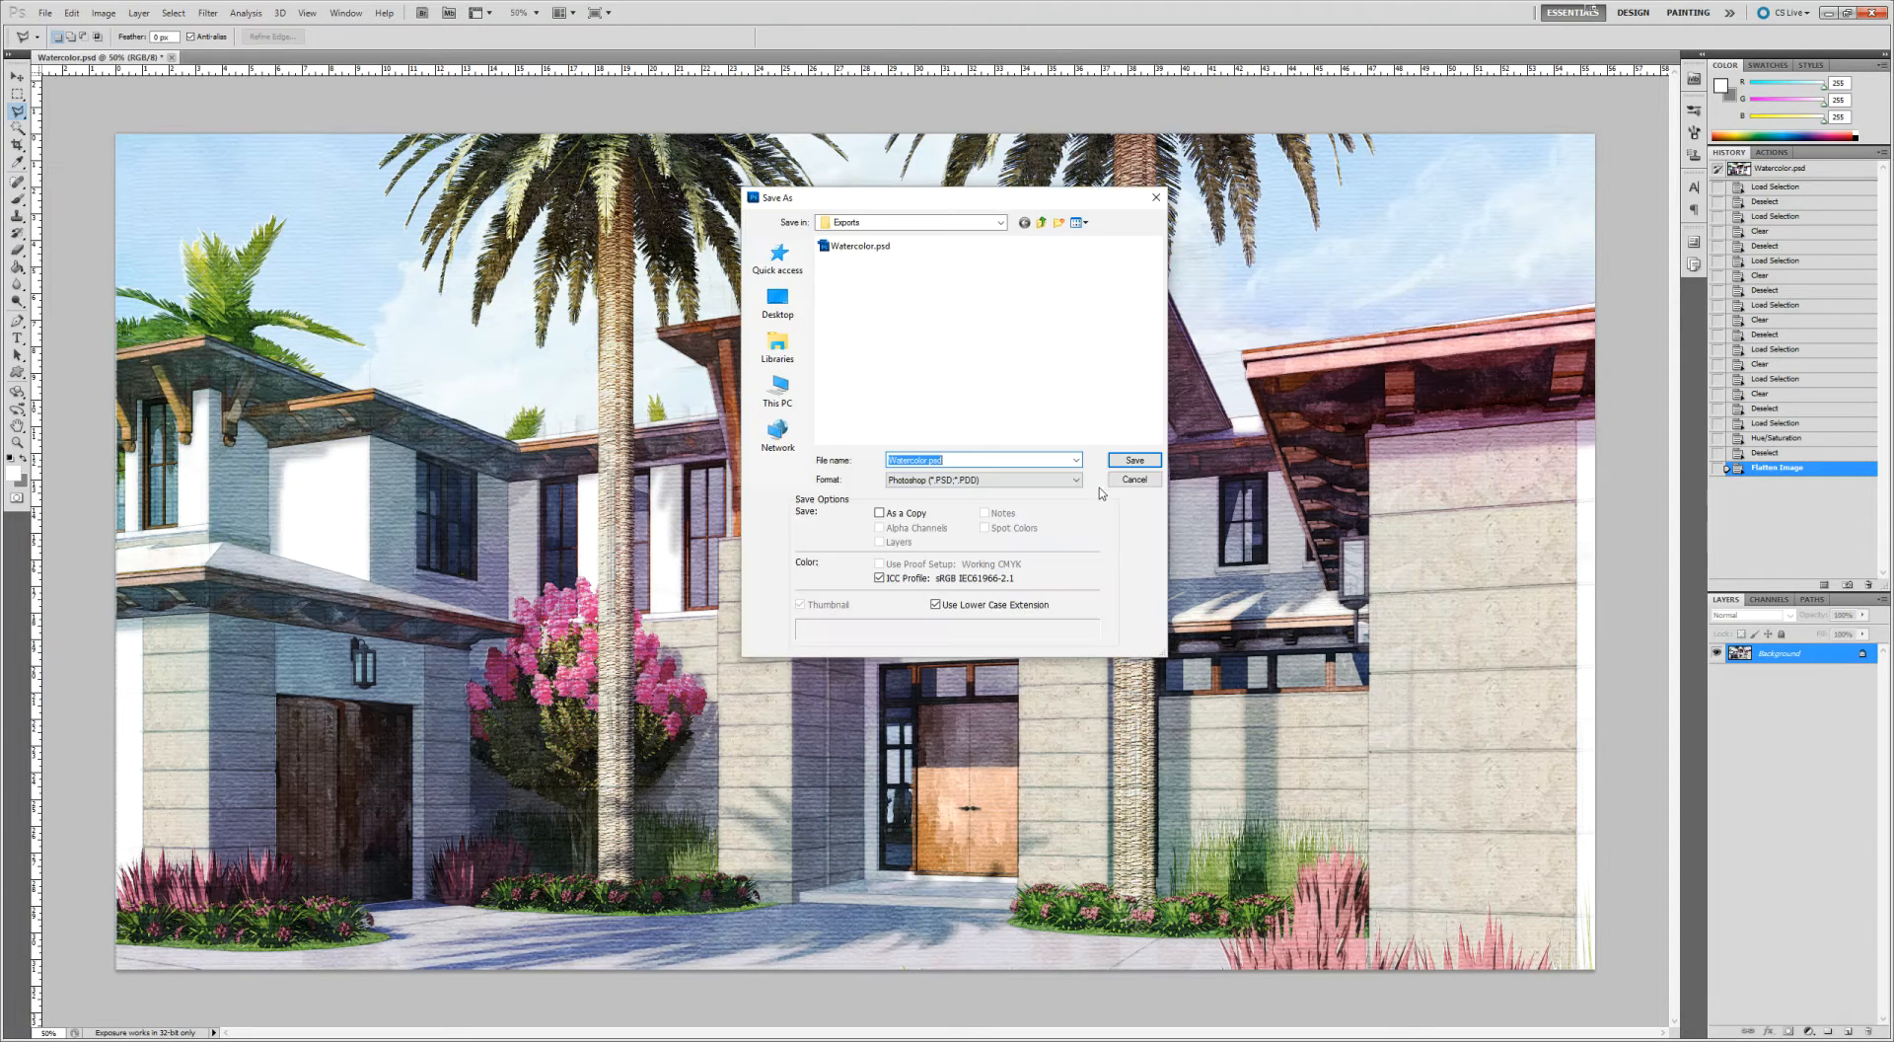
pyautogui.click(944, 460)
pyautogui.write('- Viz 01')
pyautogui.click(1134, 463)
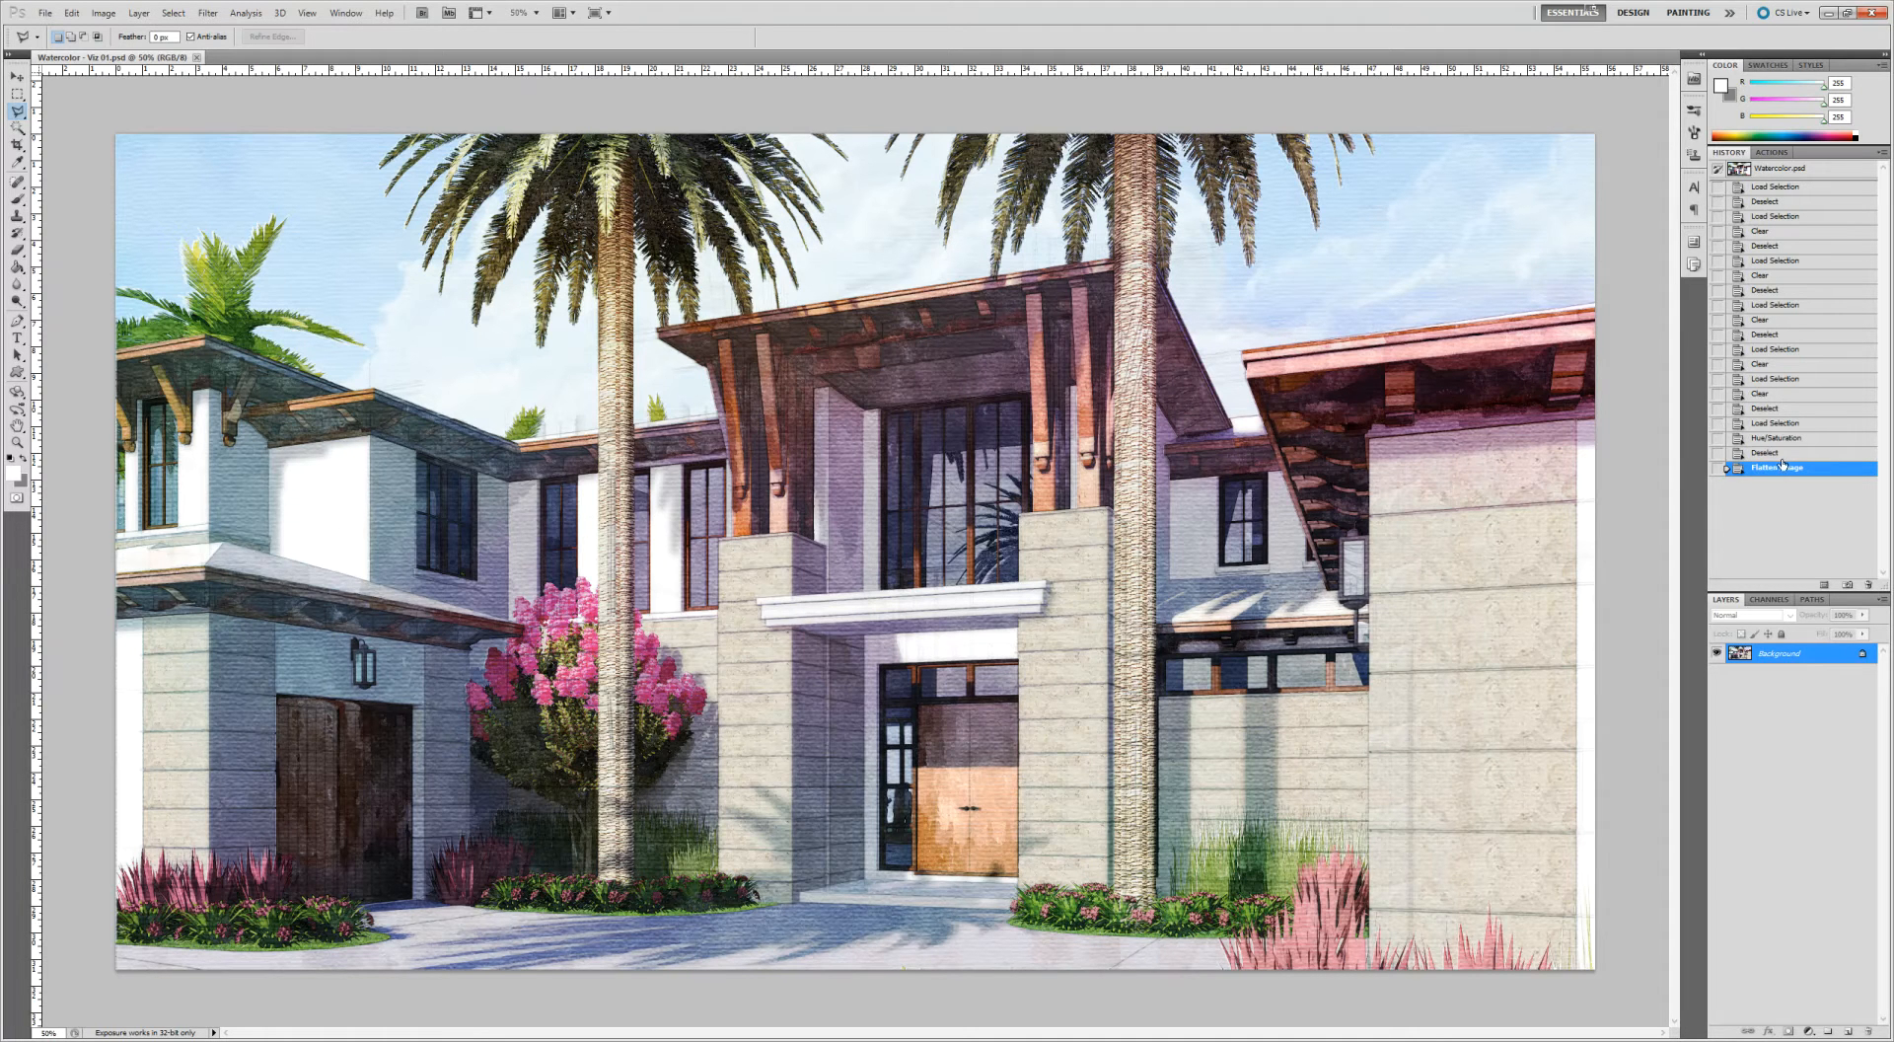
# Restore the history state before flattening and save the layered document over Watercolor.psd
pyautogui.click(1753, 454)
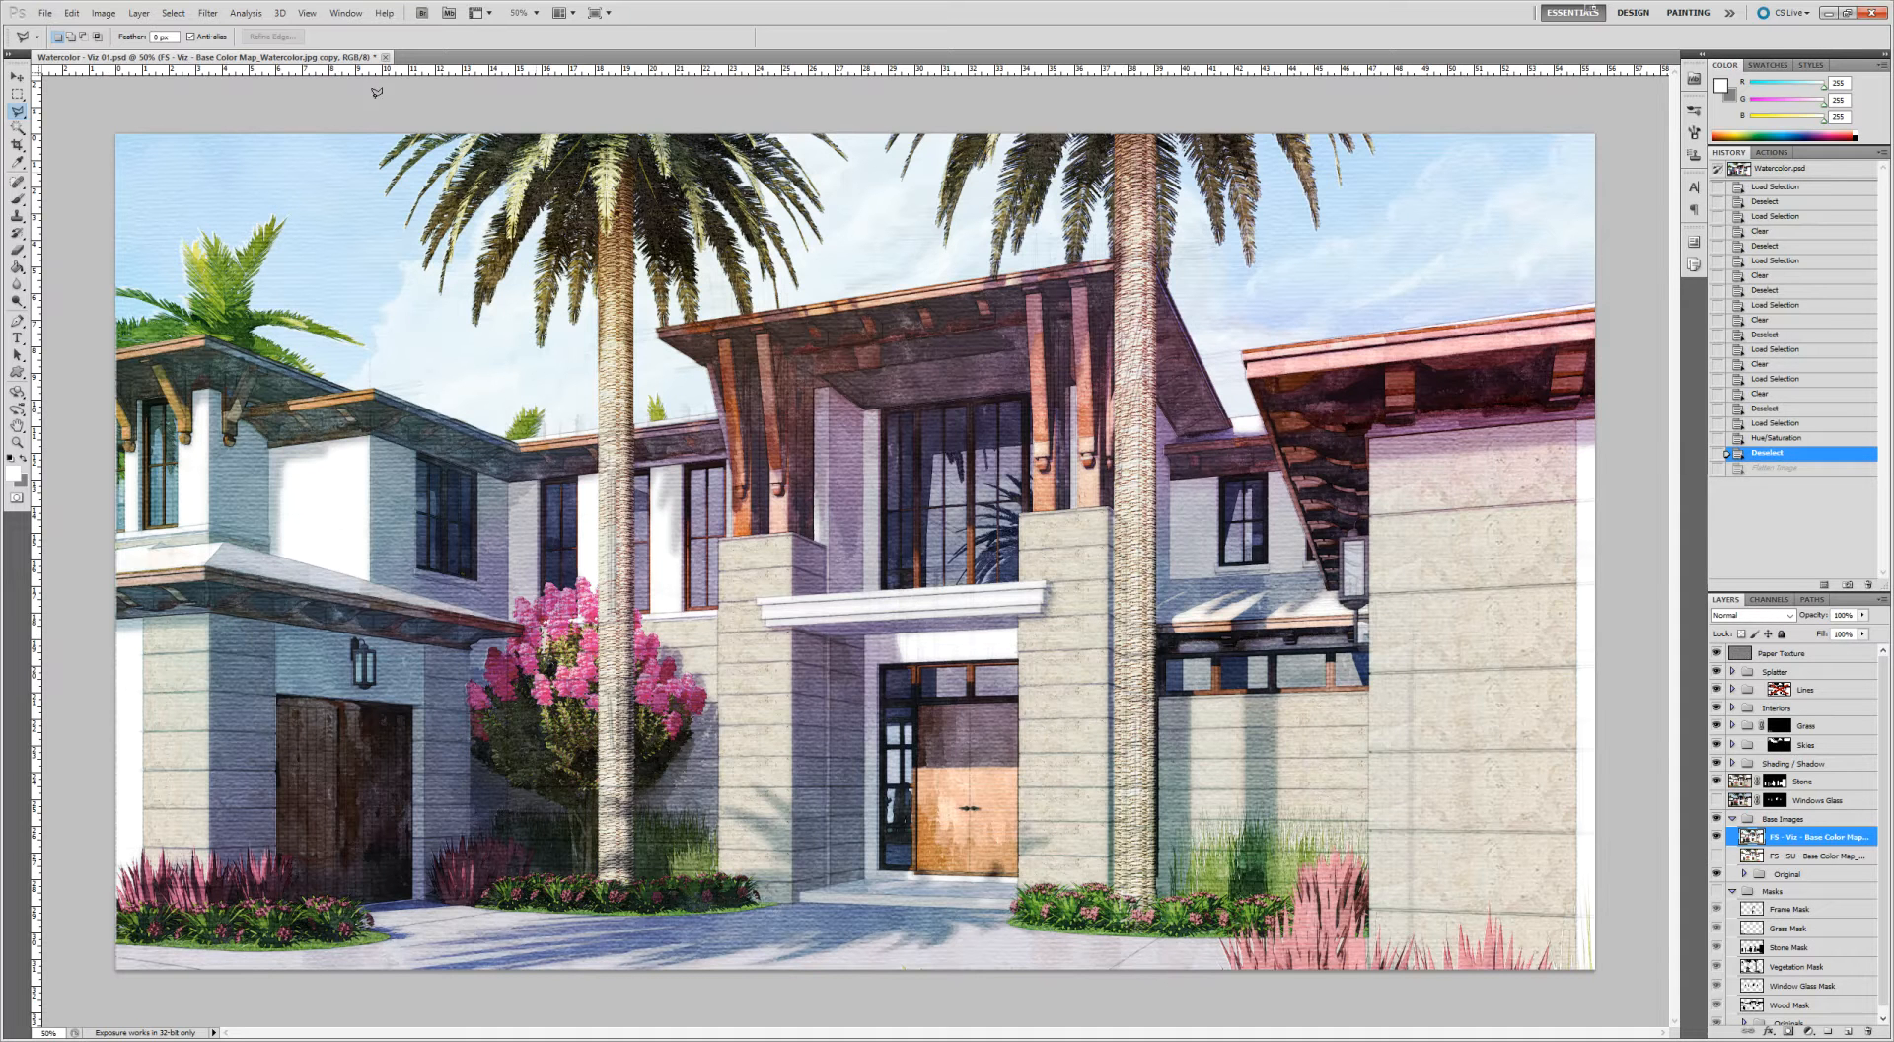
pyautogui.click(45, 13)
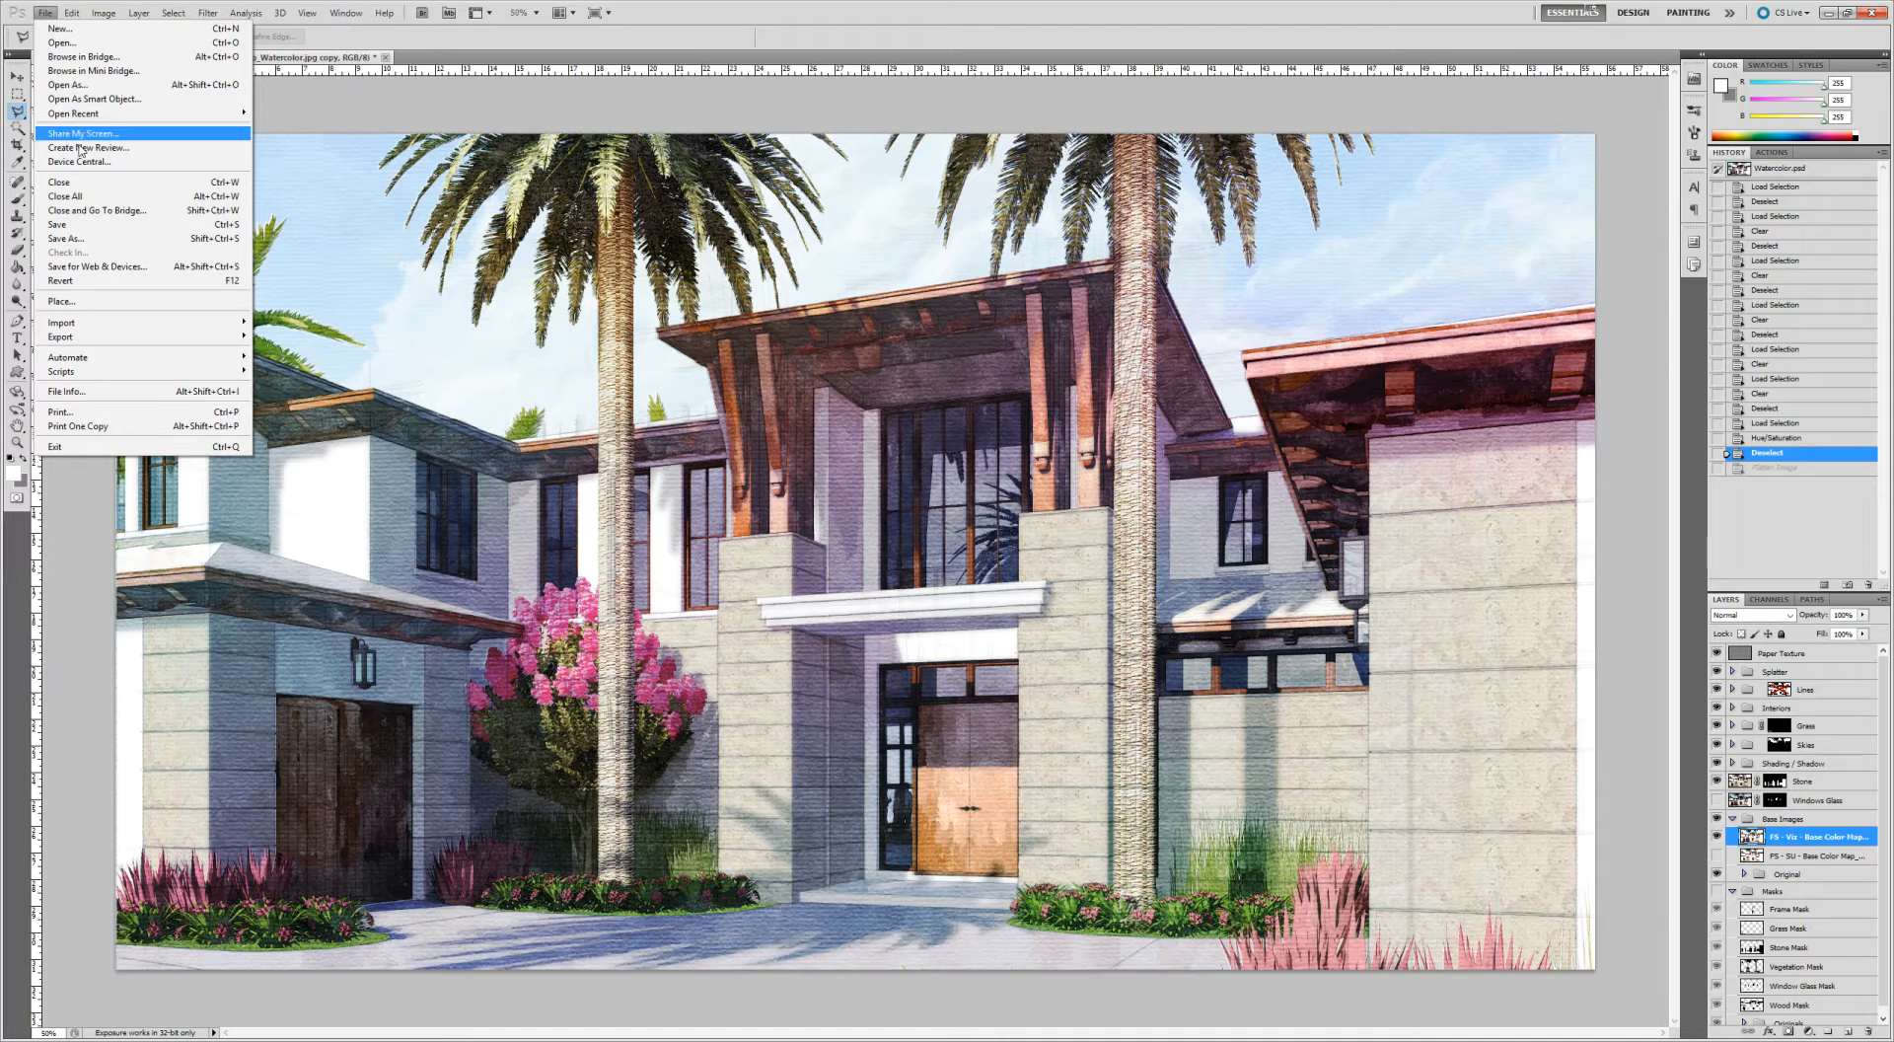
pyautogui.click(63, 239)
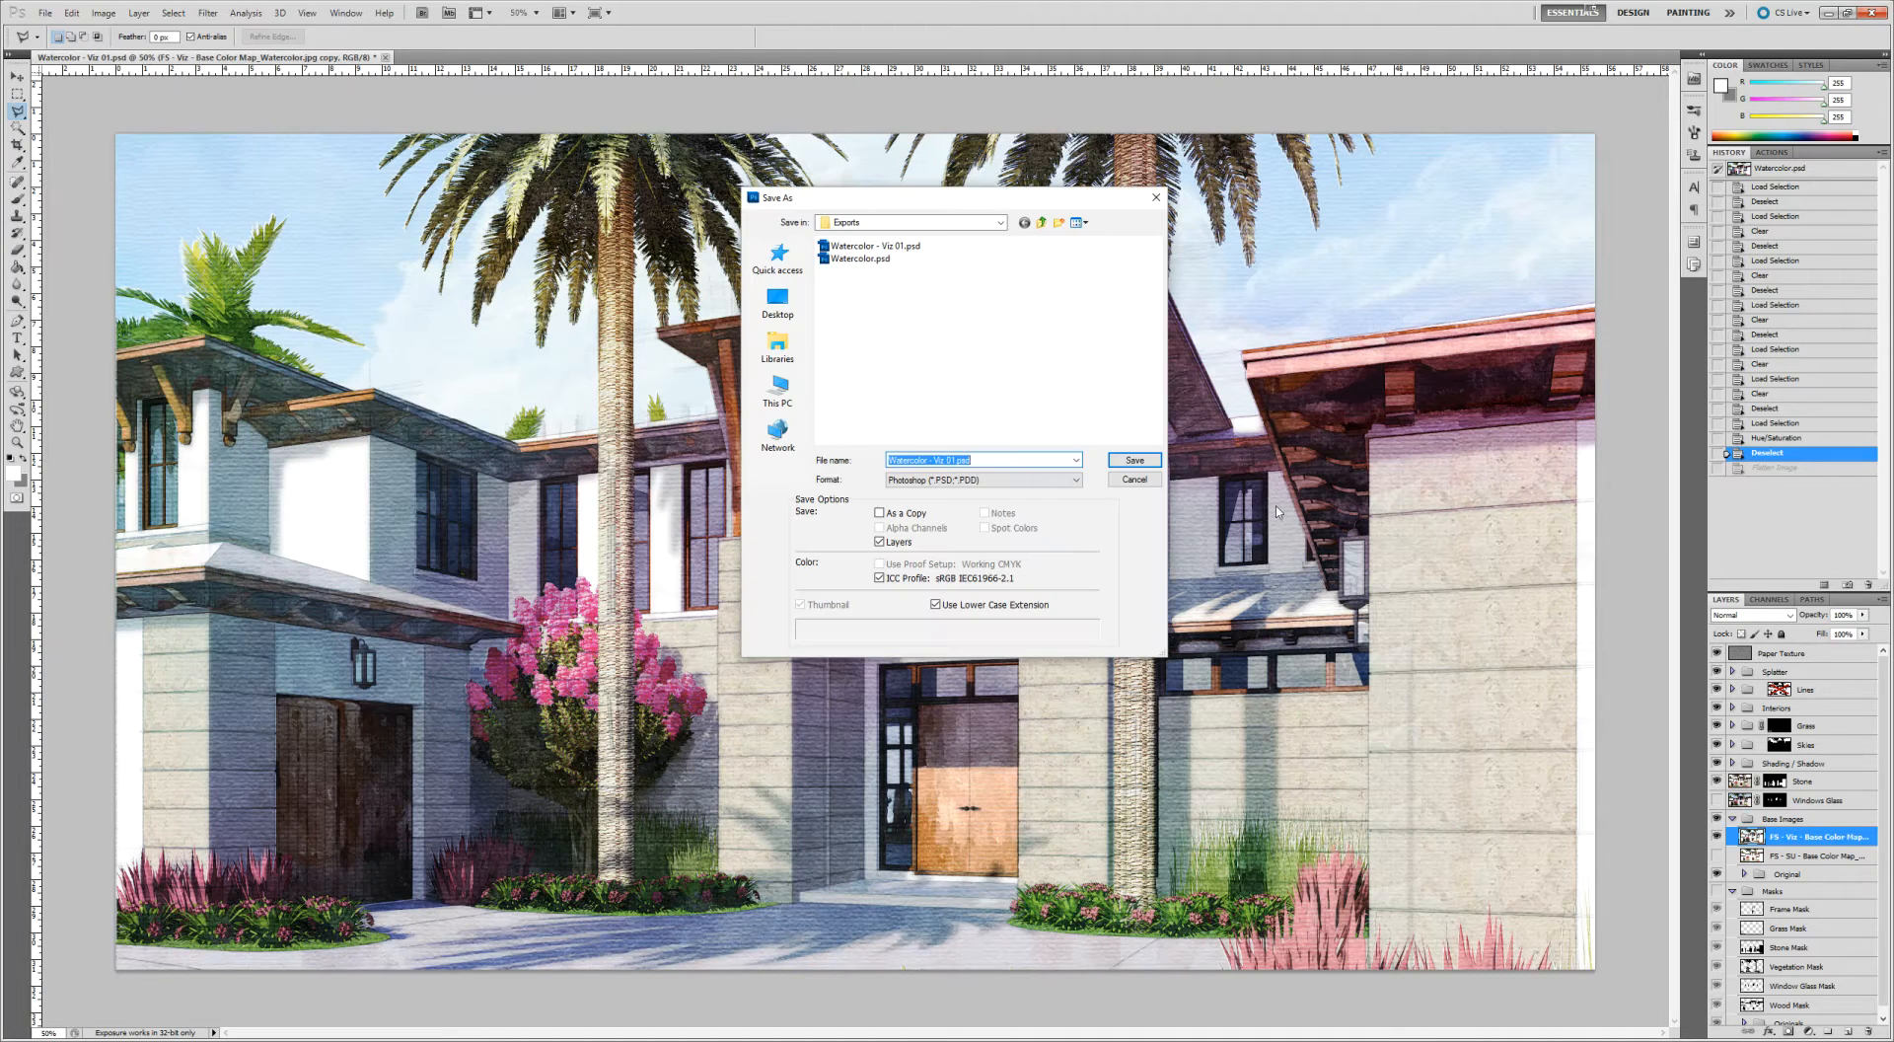
pyautogui.doubleClick(861, 262)
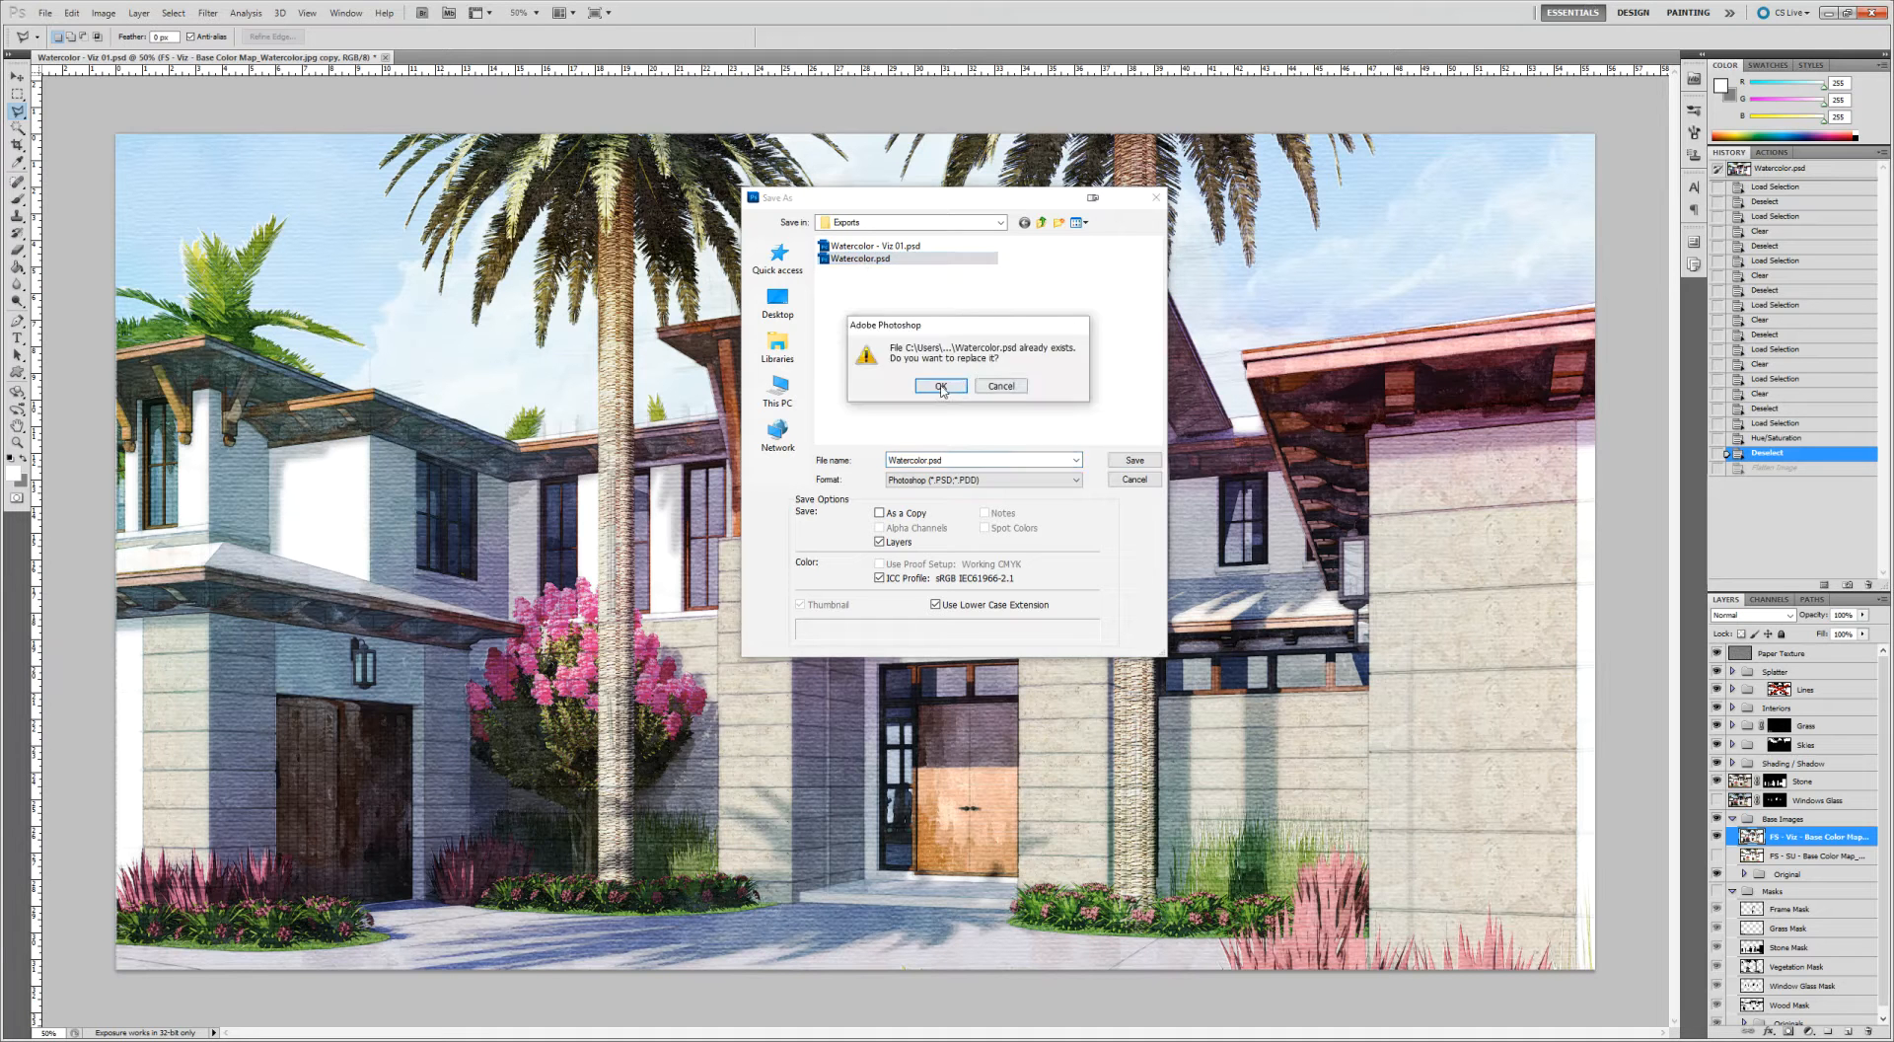
pyautogui.click(950, 385)
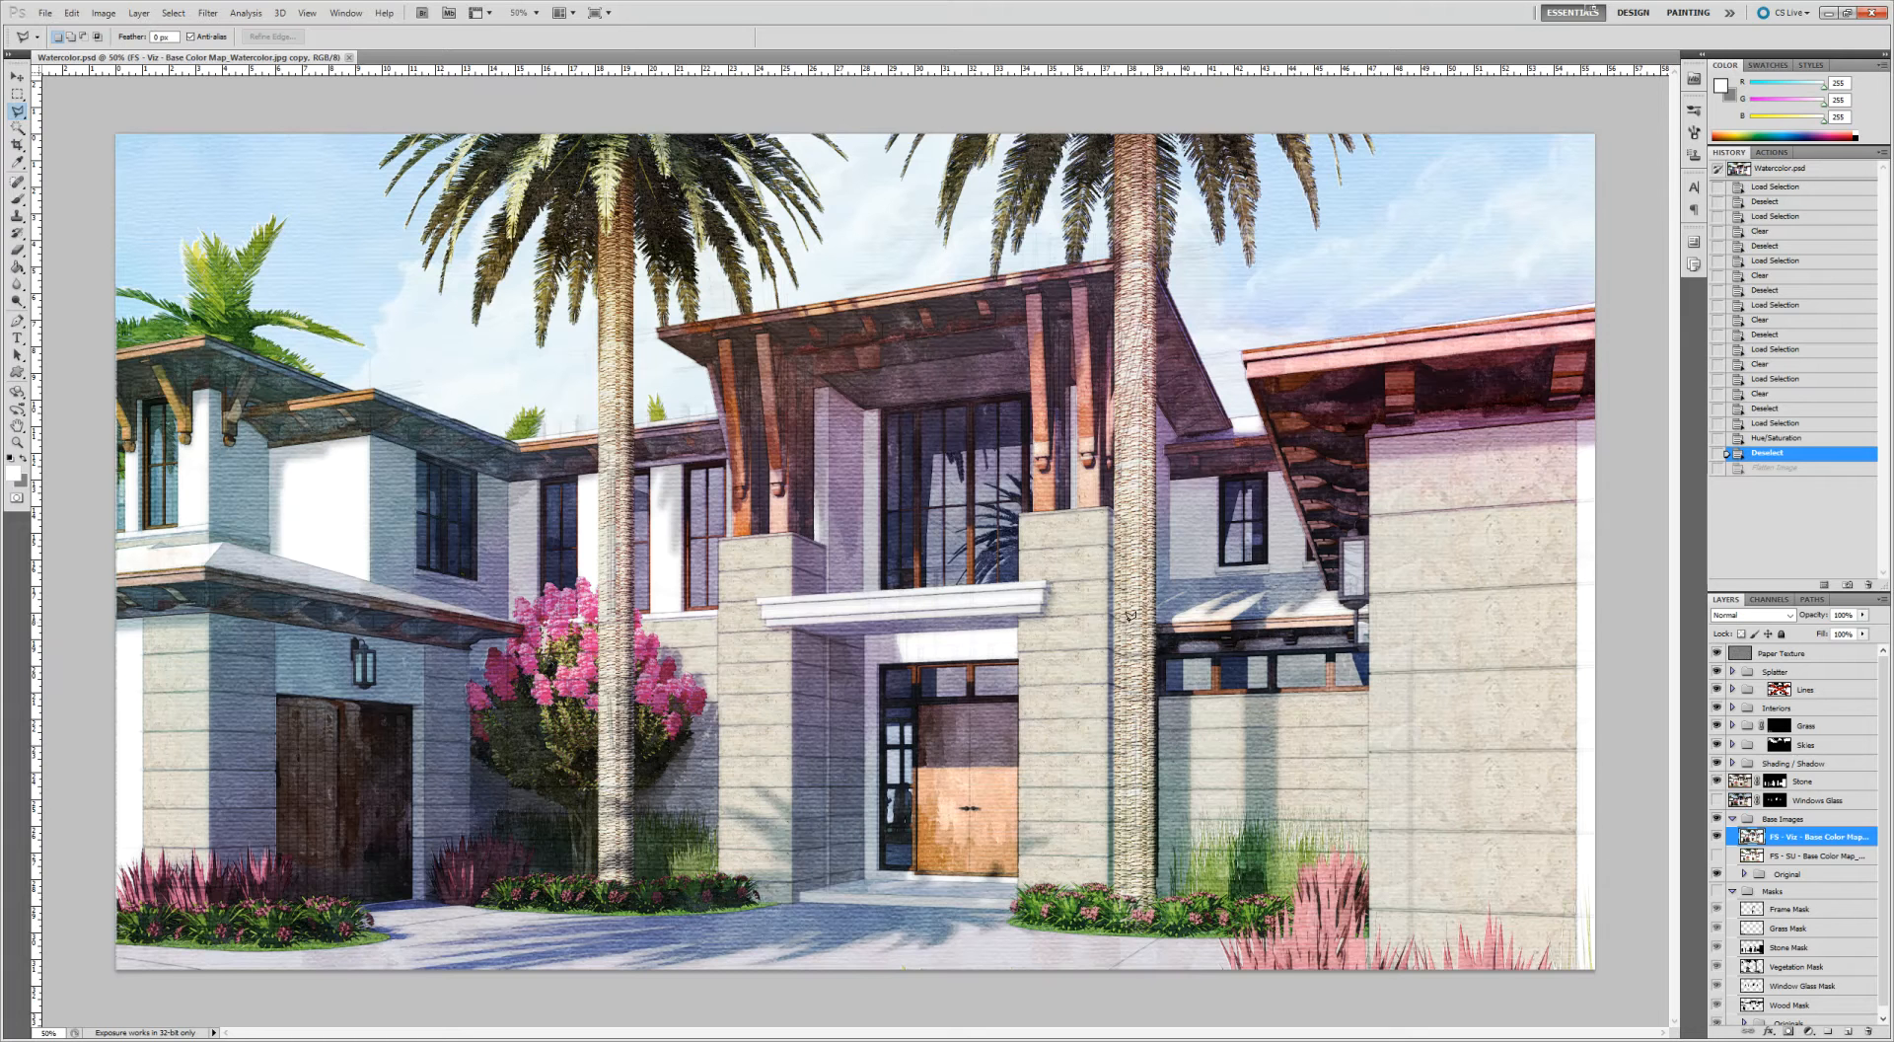
# Run the Flatten & Save action to export a Maximum-quality JPEG named Final - Watercolor - Viz 01.jpg
pyautogui.click(1771, 153)
pyautogui.click(1748, 182)
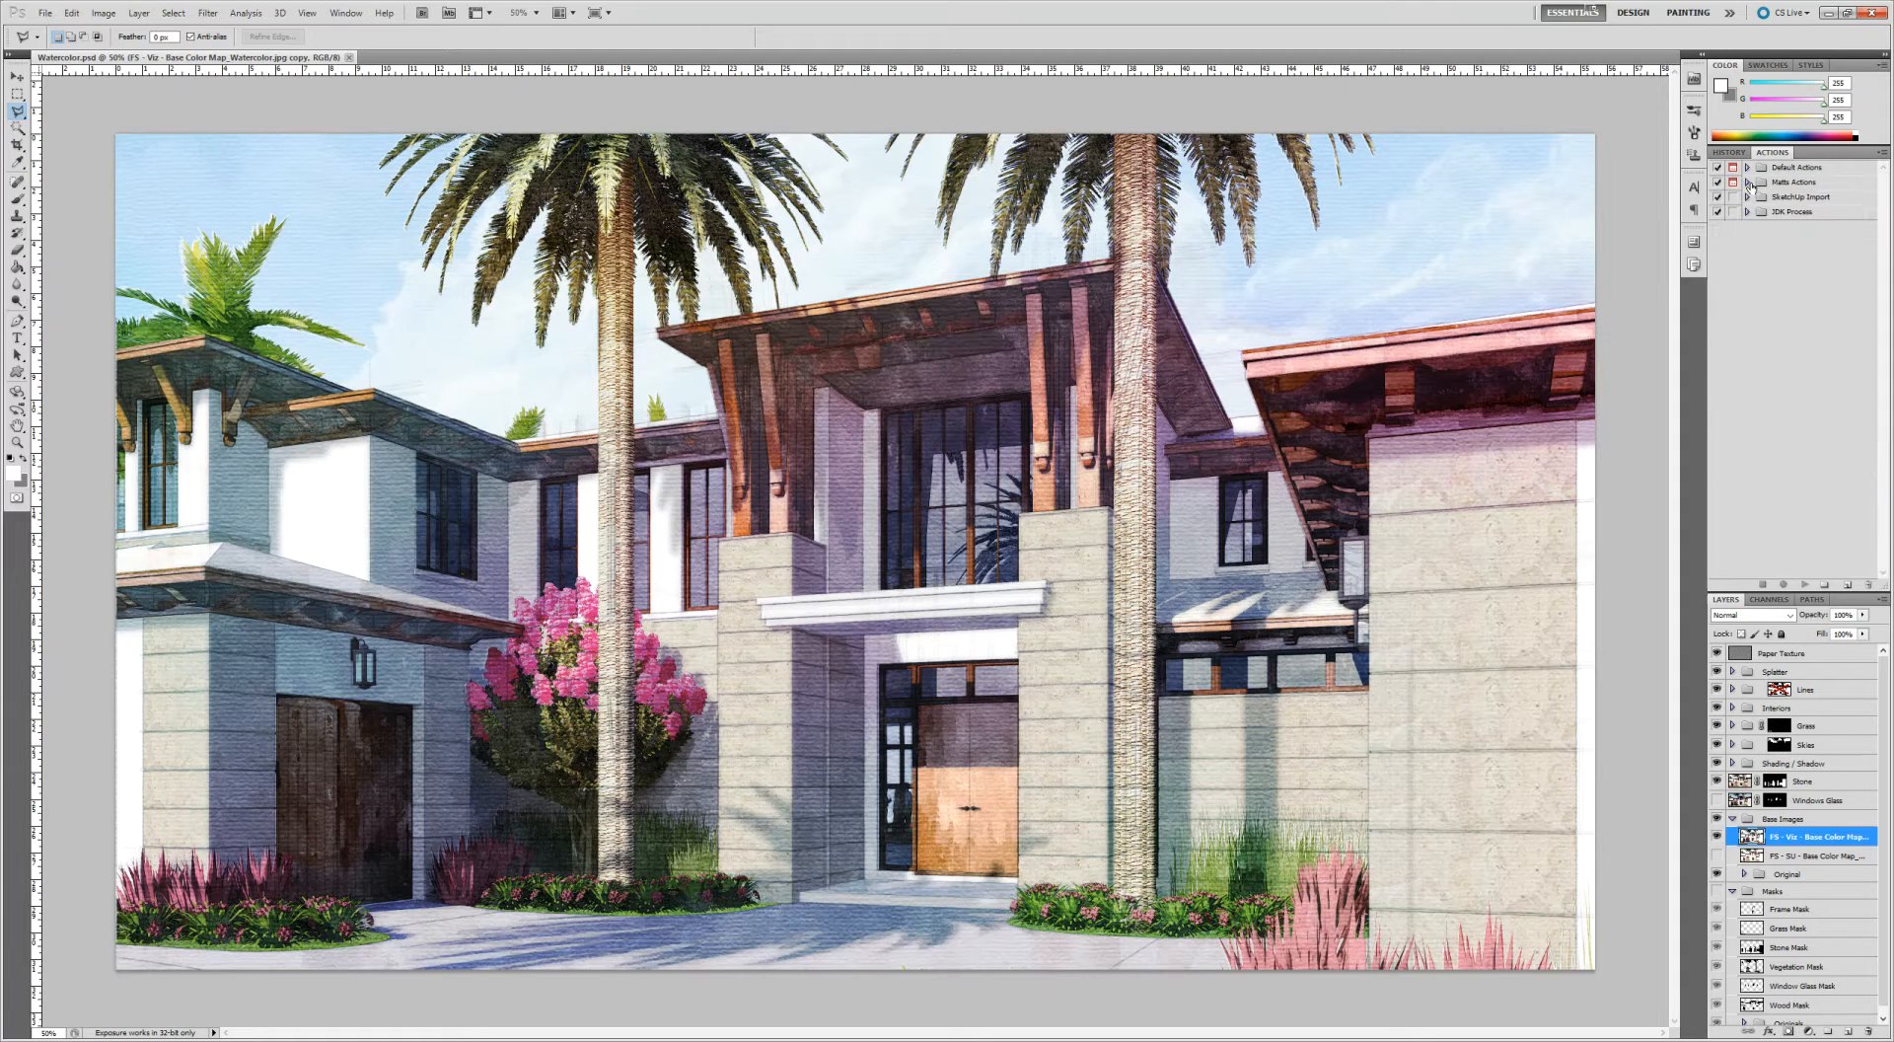
pyautogui.click(1747, 183)
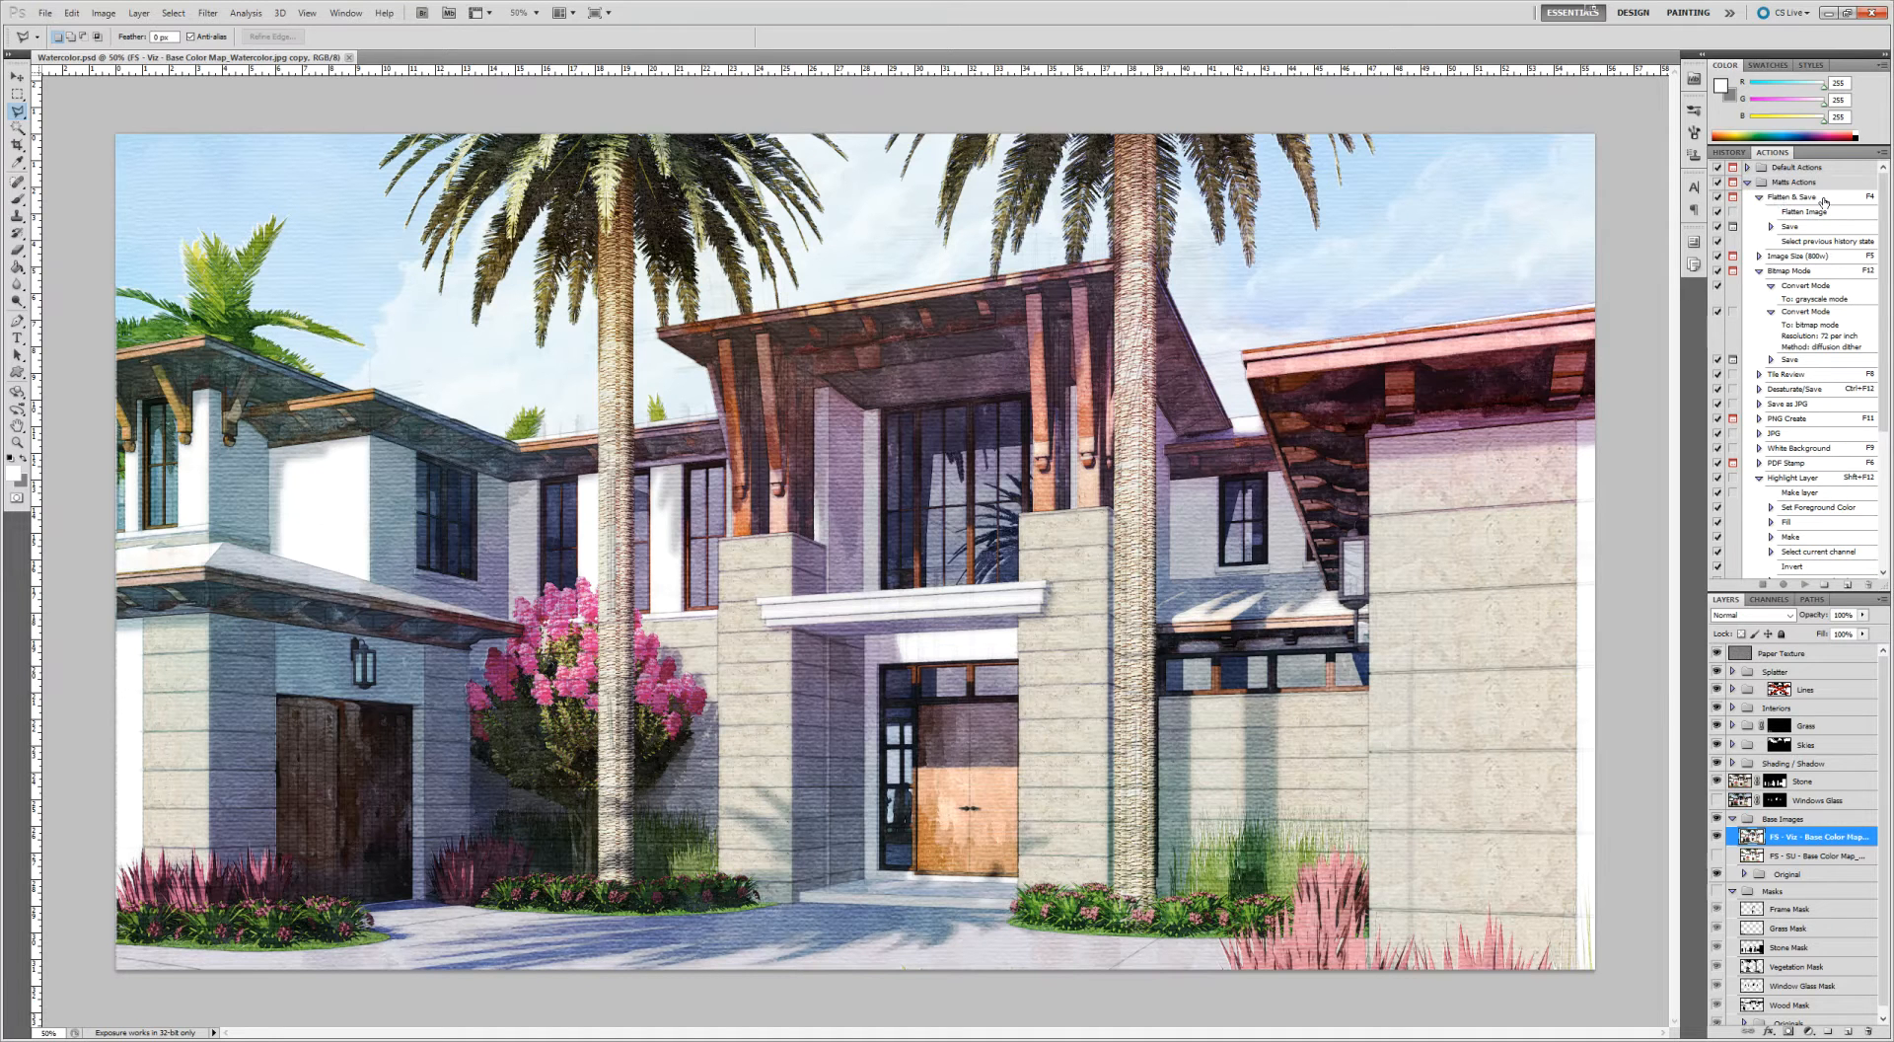
pyautogui.click(1747, 183)
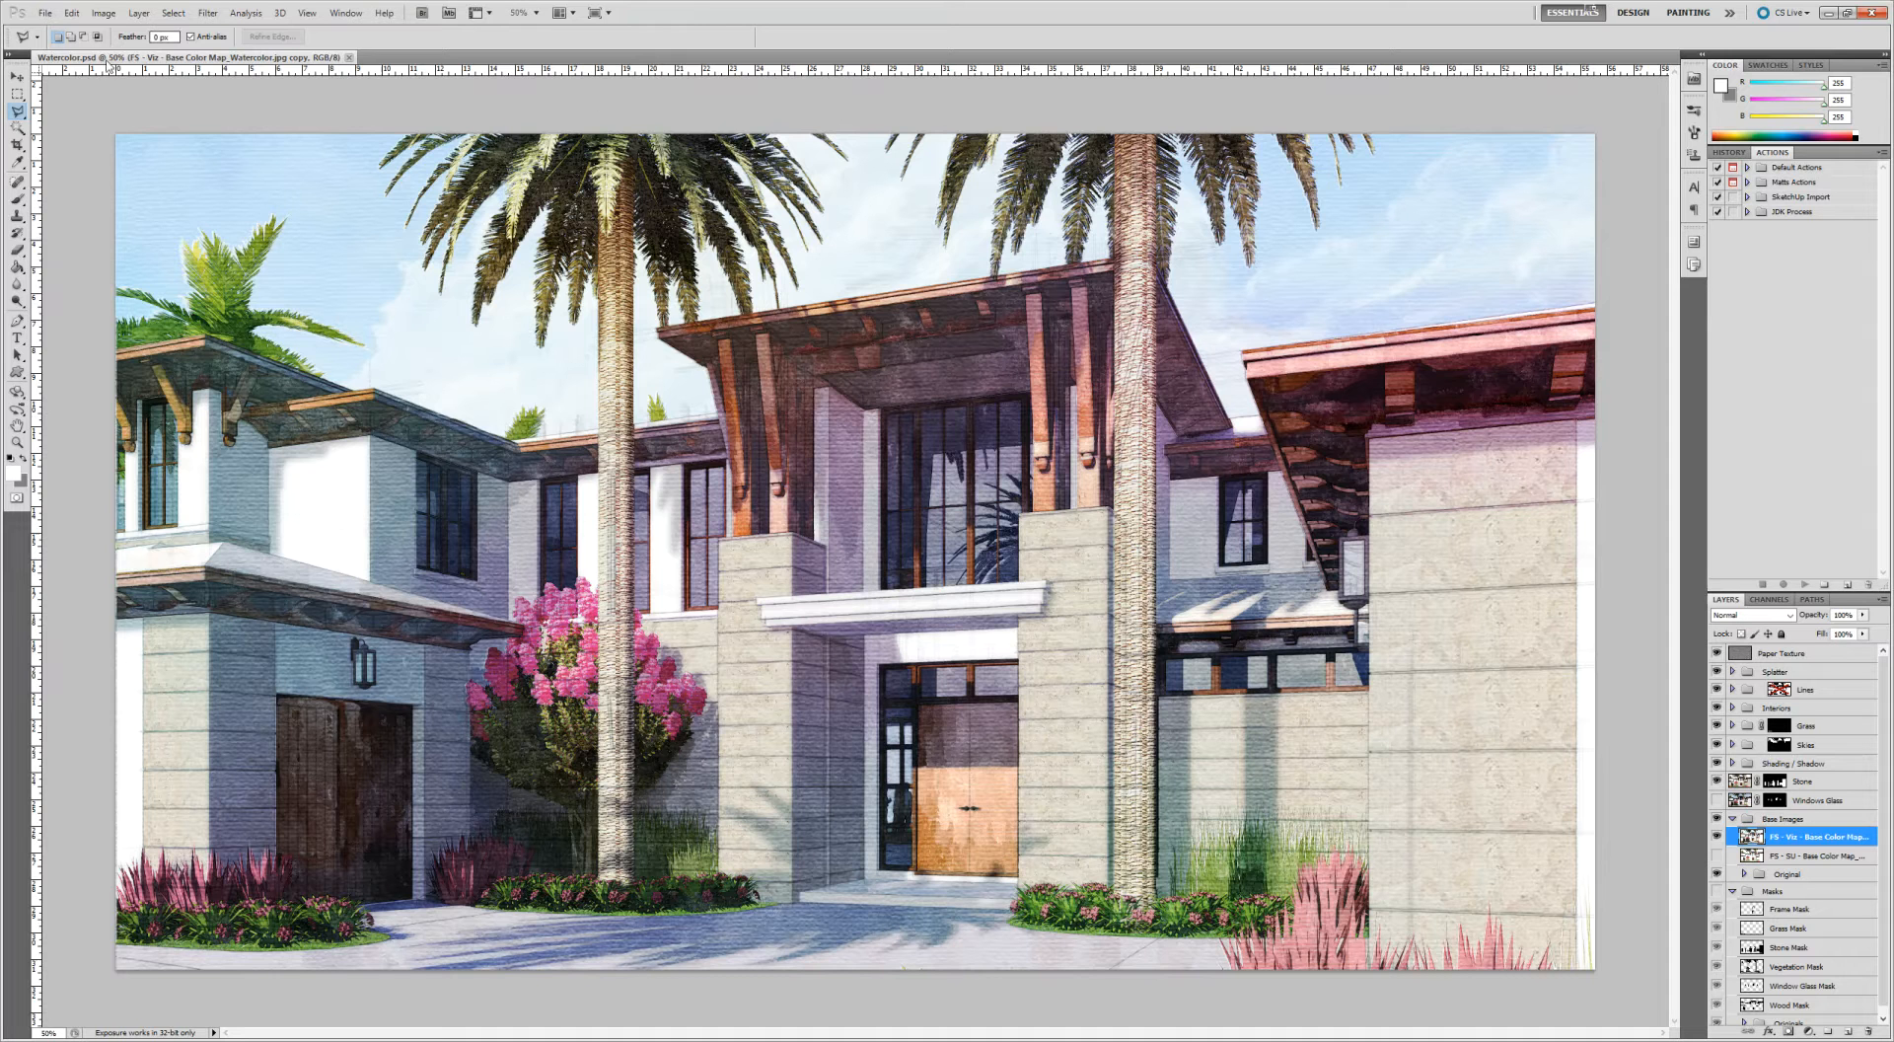
pyautogui.hotkey('ctrl', 'shift', 's')
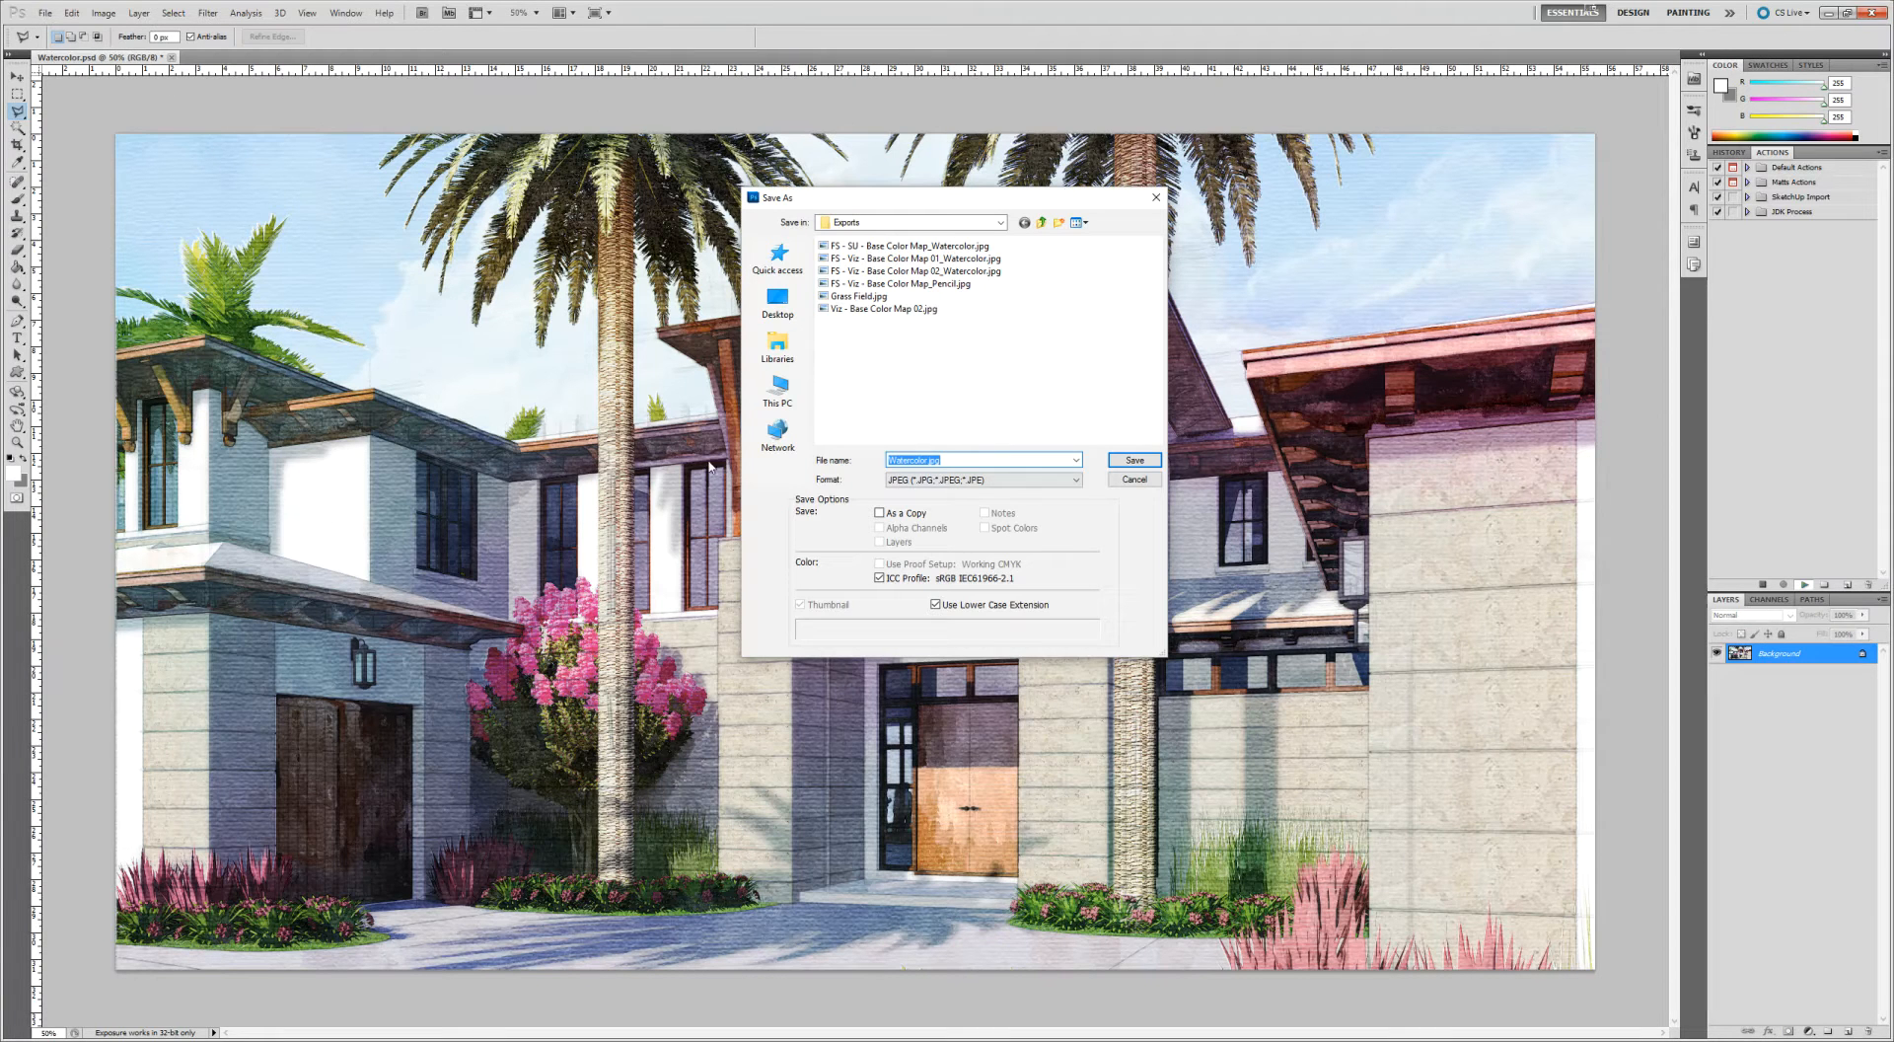
pyautogui.click(931, 460)
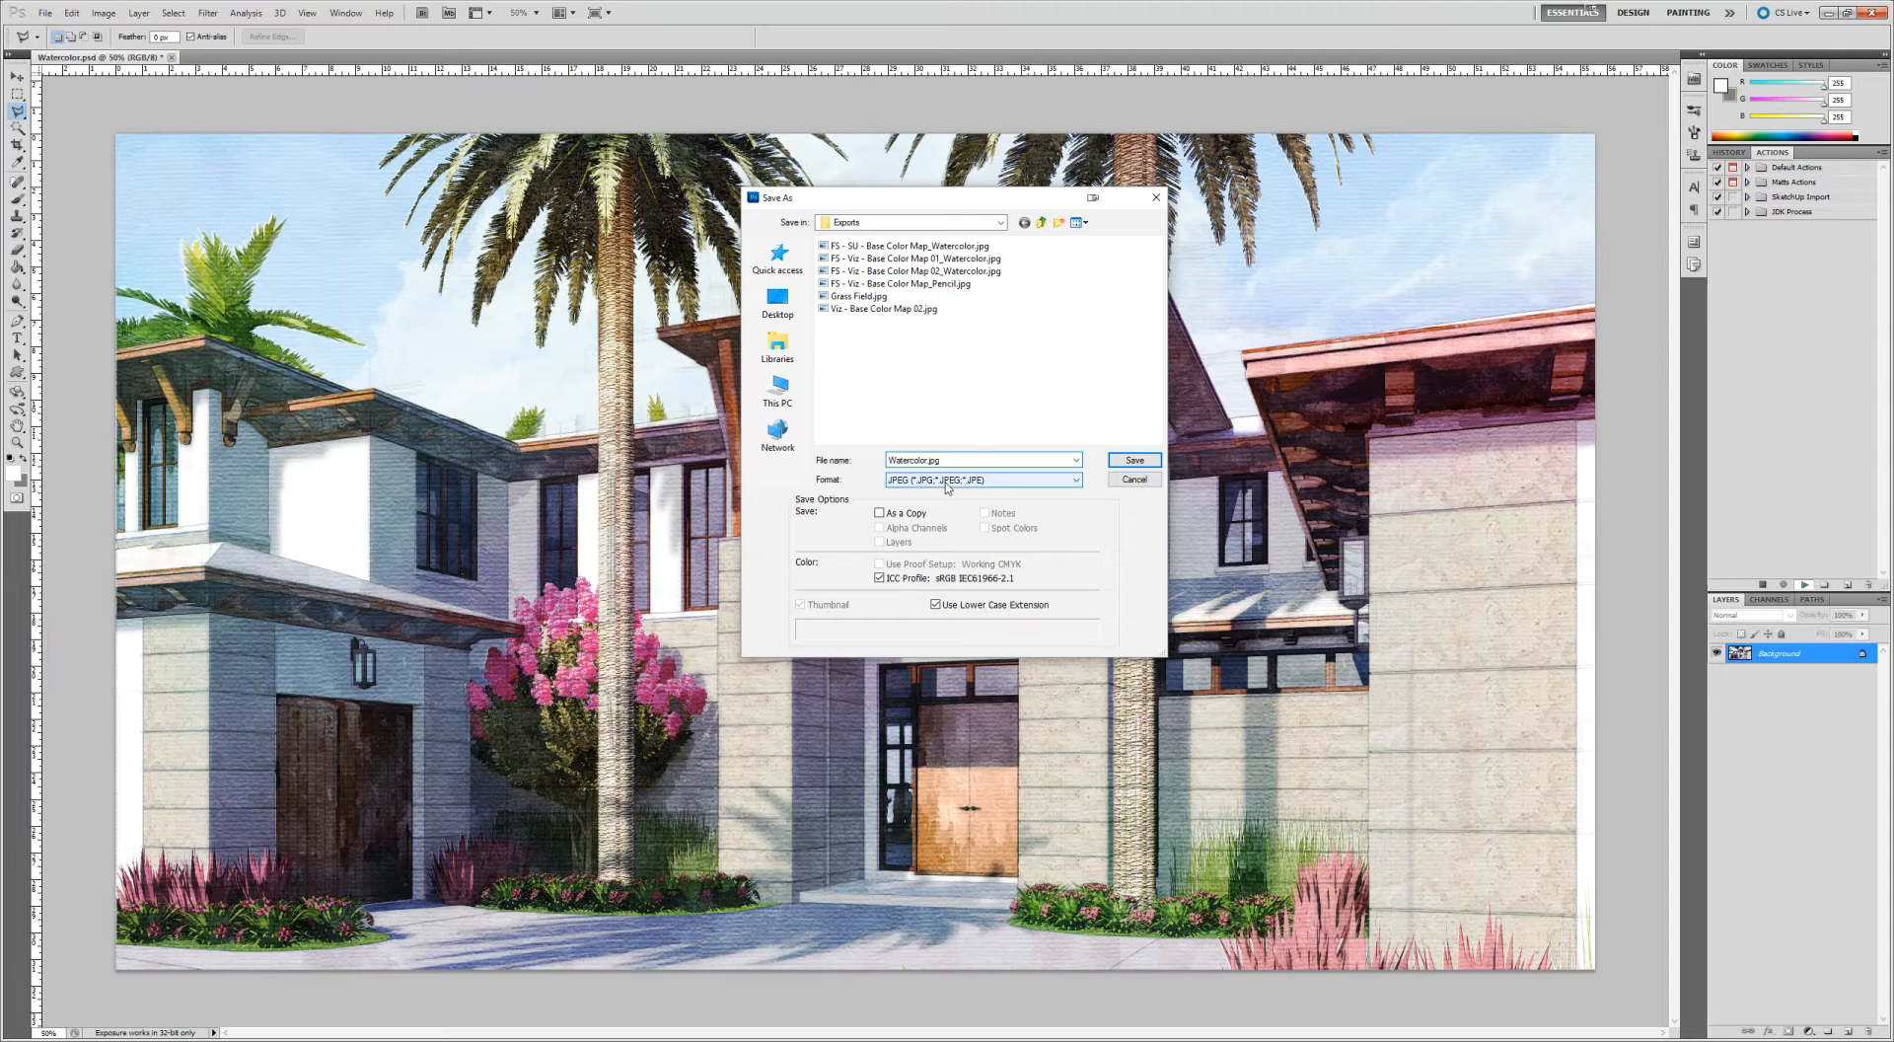
pyautogui.write('Final -')
pyautogui.click(950, 460)
pyautogui.write('- Viz 01')
pyautogui.press('Return')
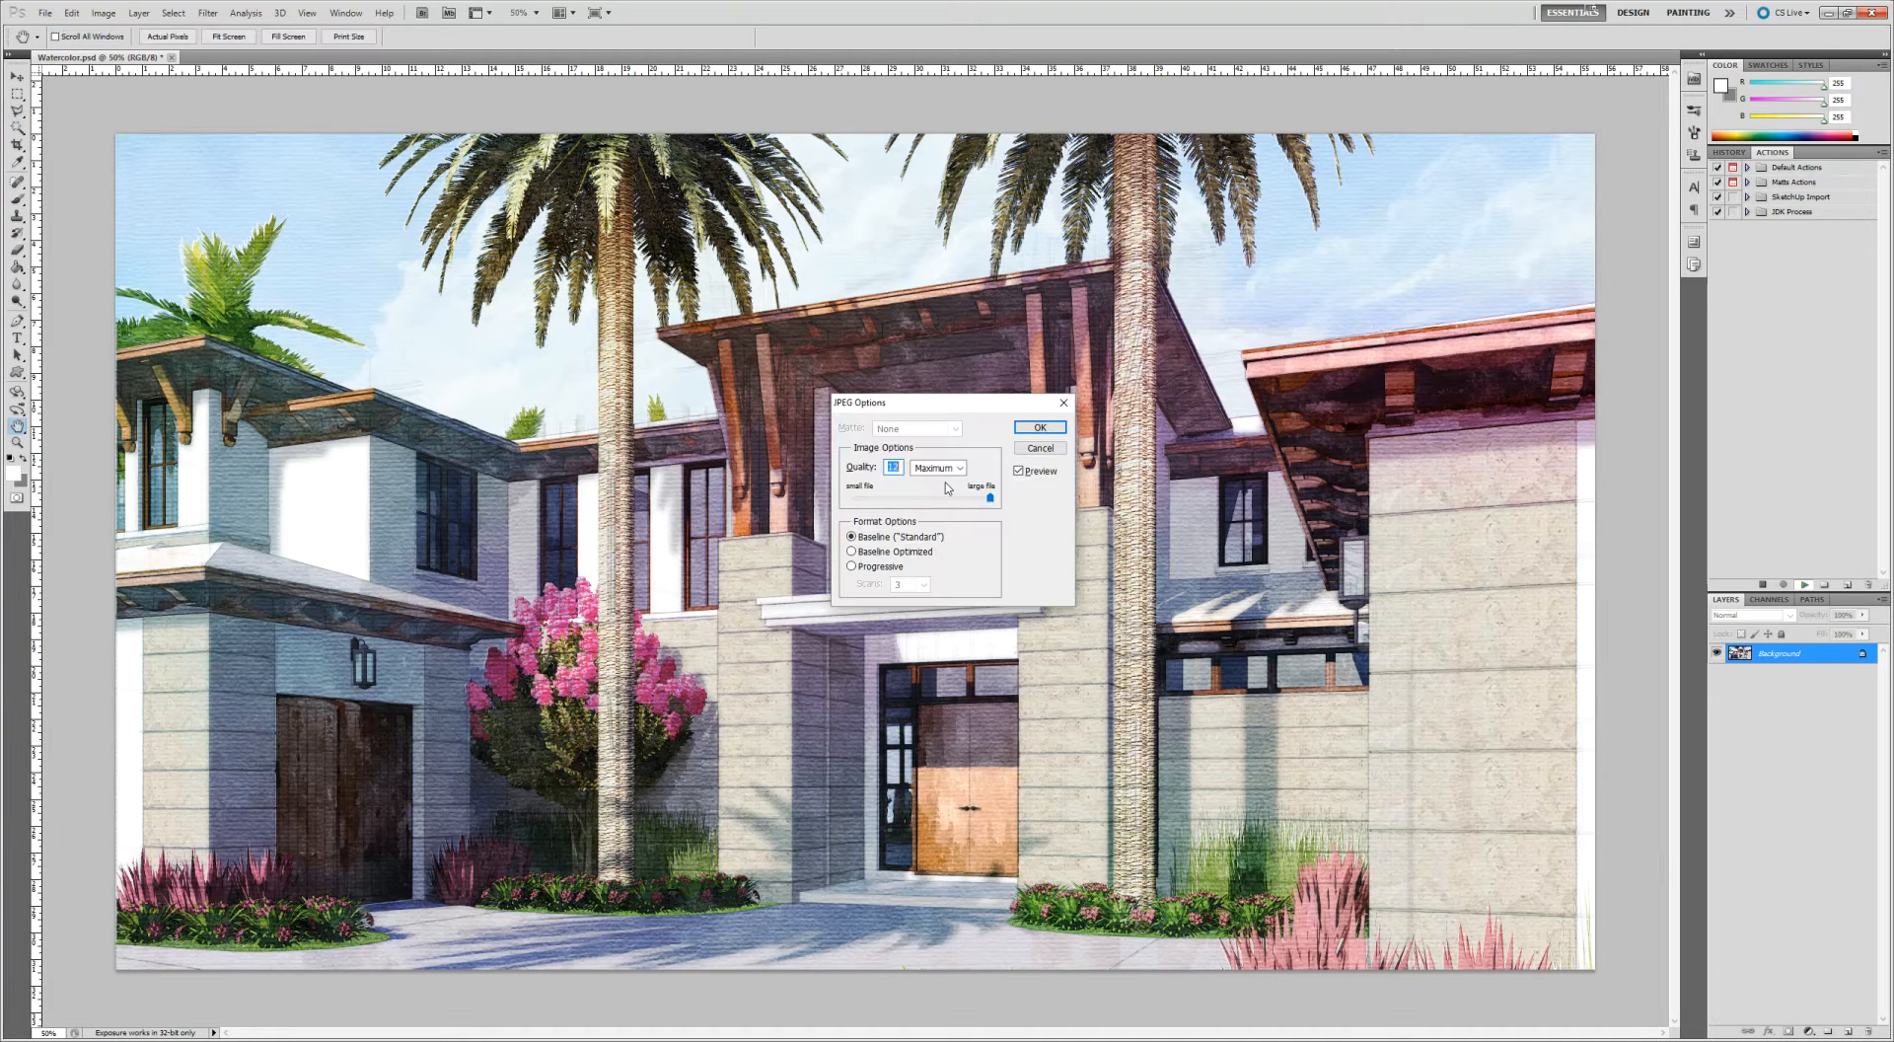
pyautogui.press('Return')
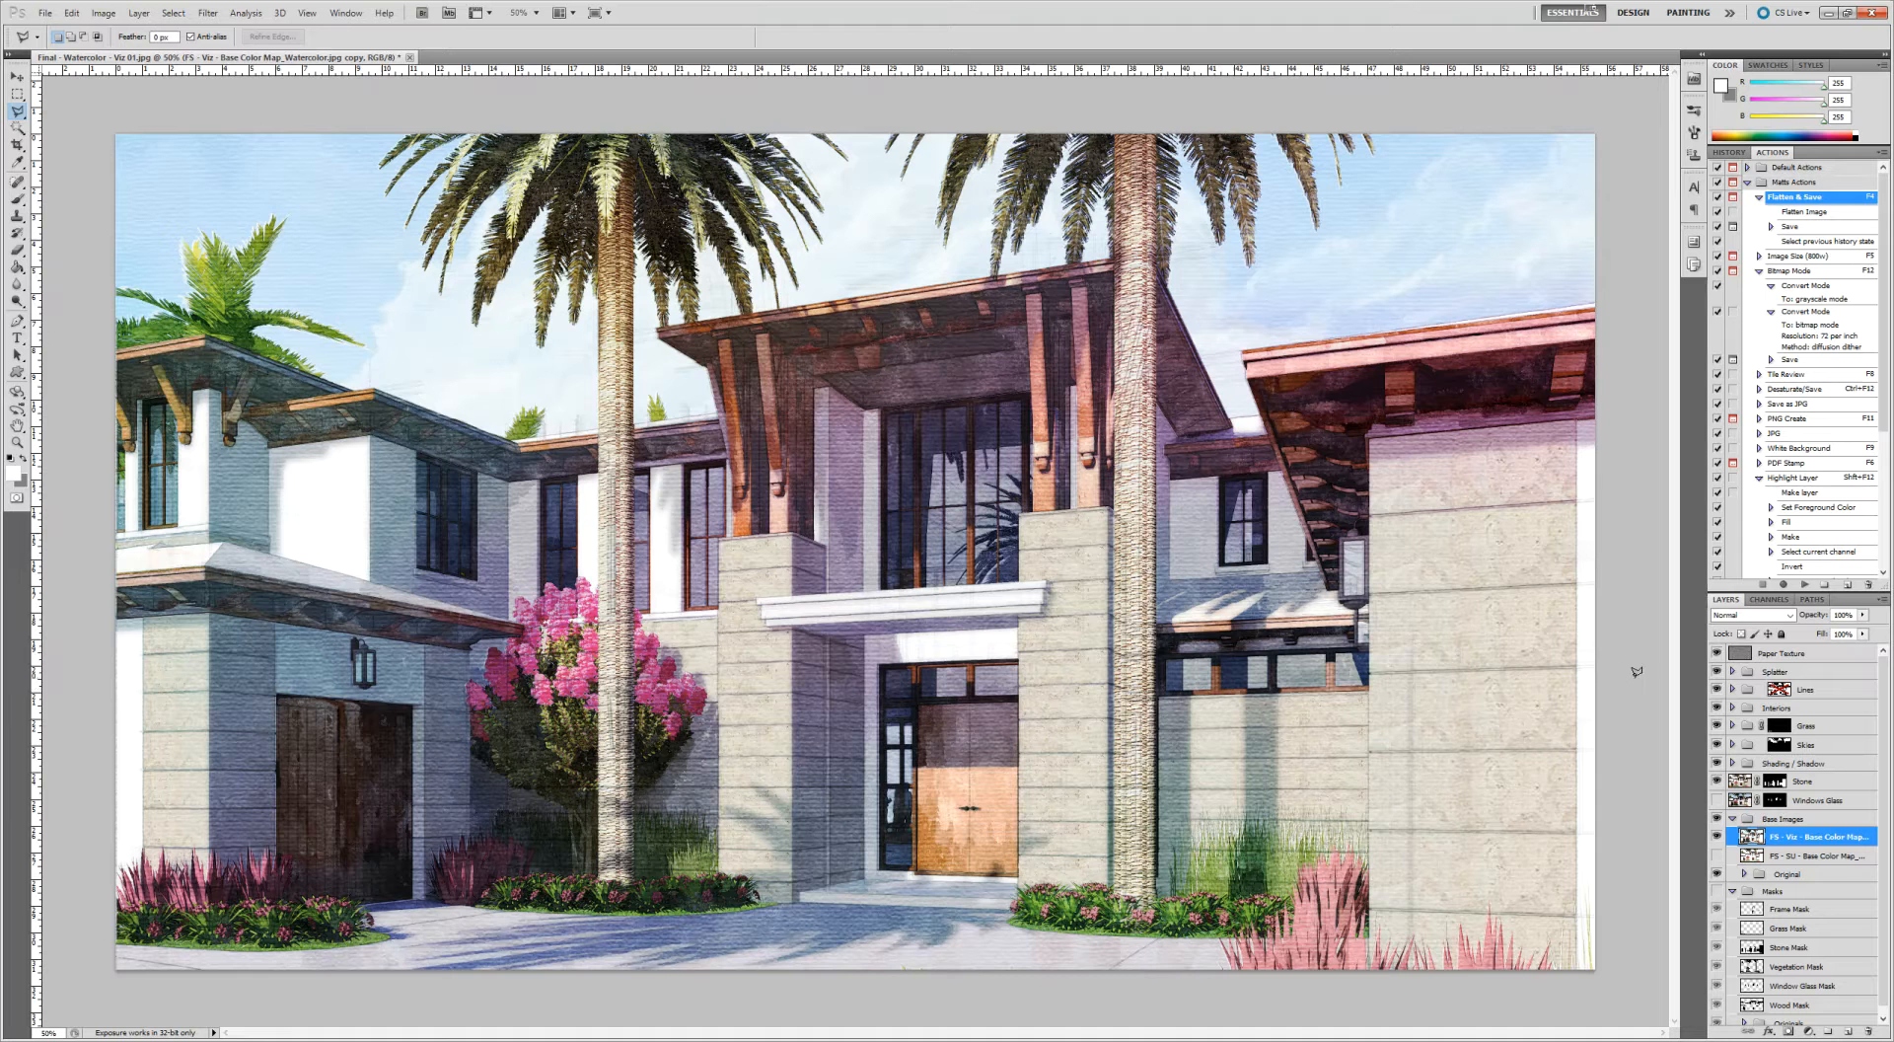
# Hide the blue Sky layer in the Skies group so the sunset sky shows behind the palms, and inspect the frond edges
pyautogui.click(1732, 745)
pyautogui.click(1717, 766)
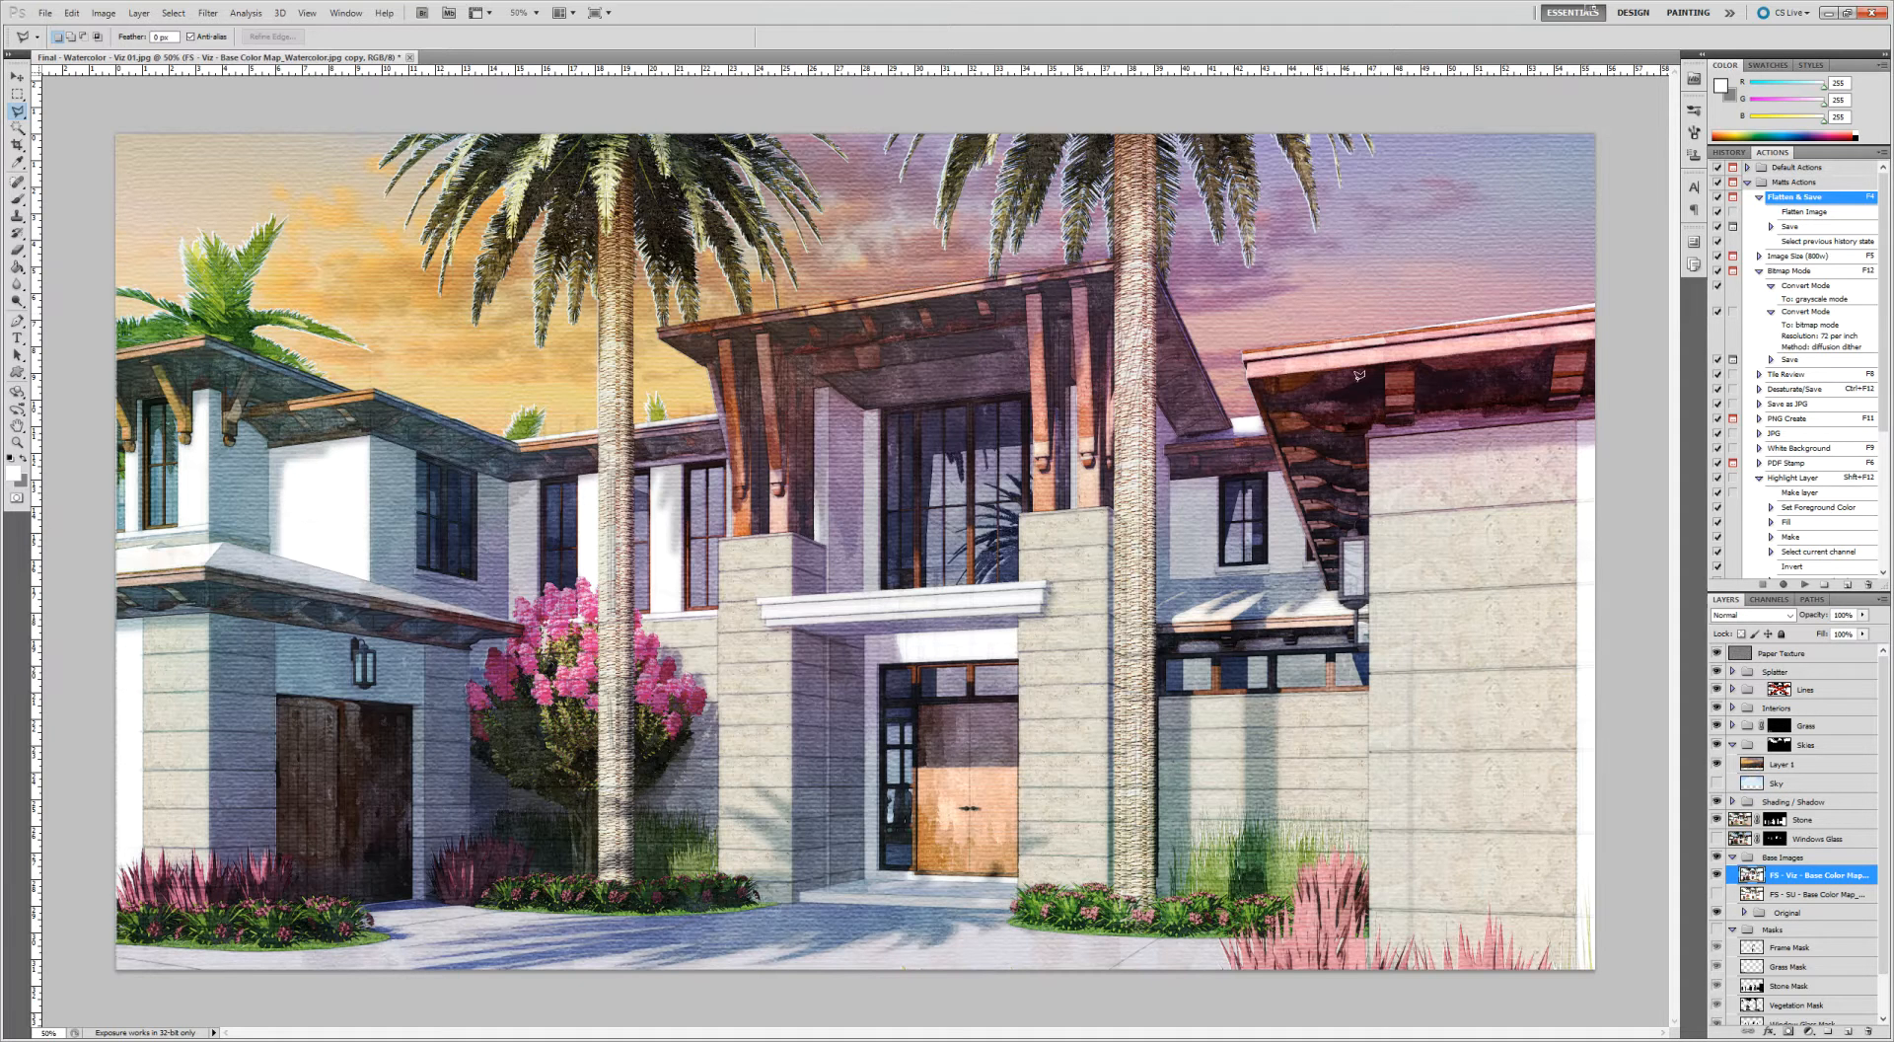
pyautogui.press('z')
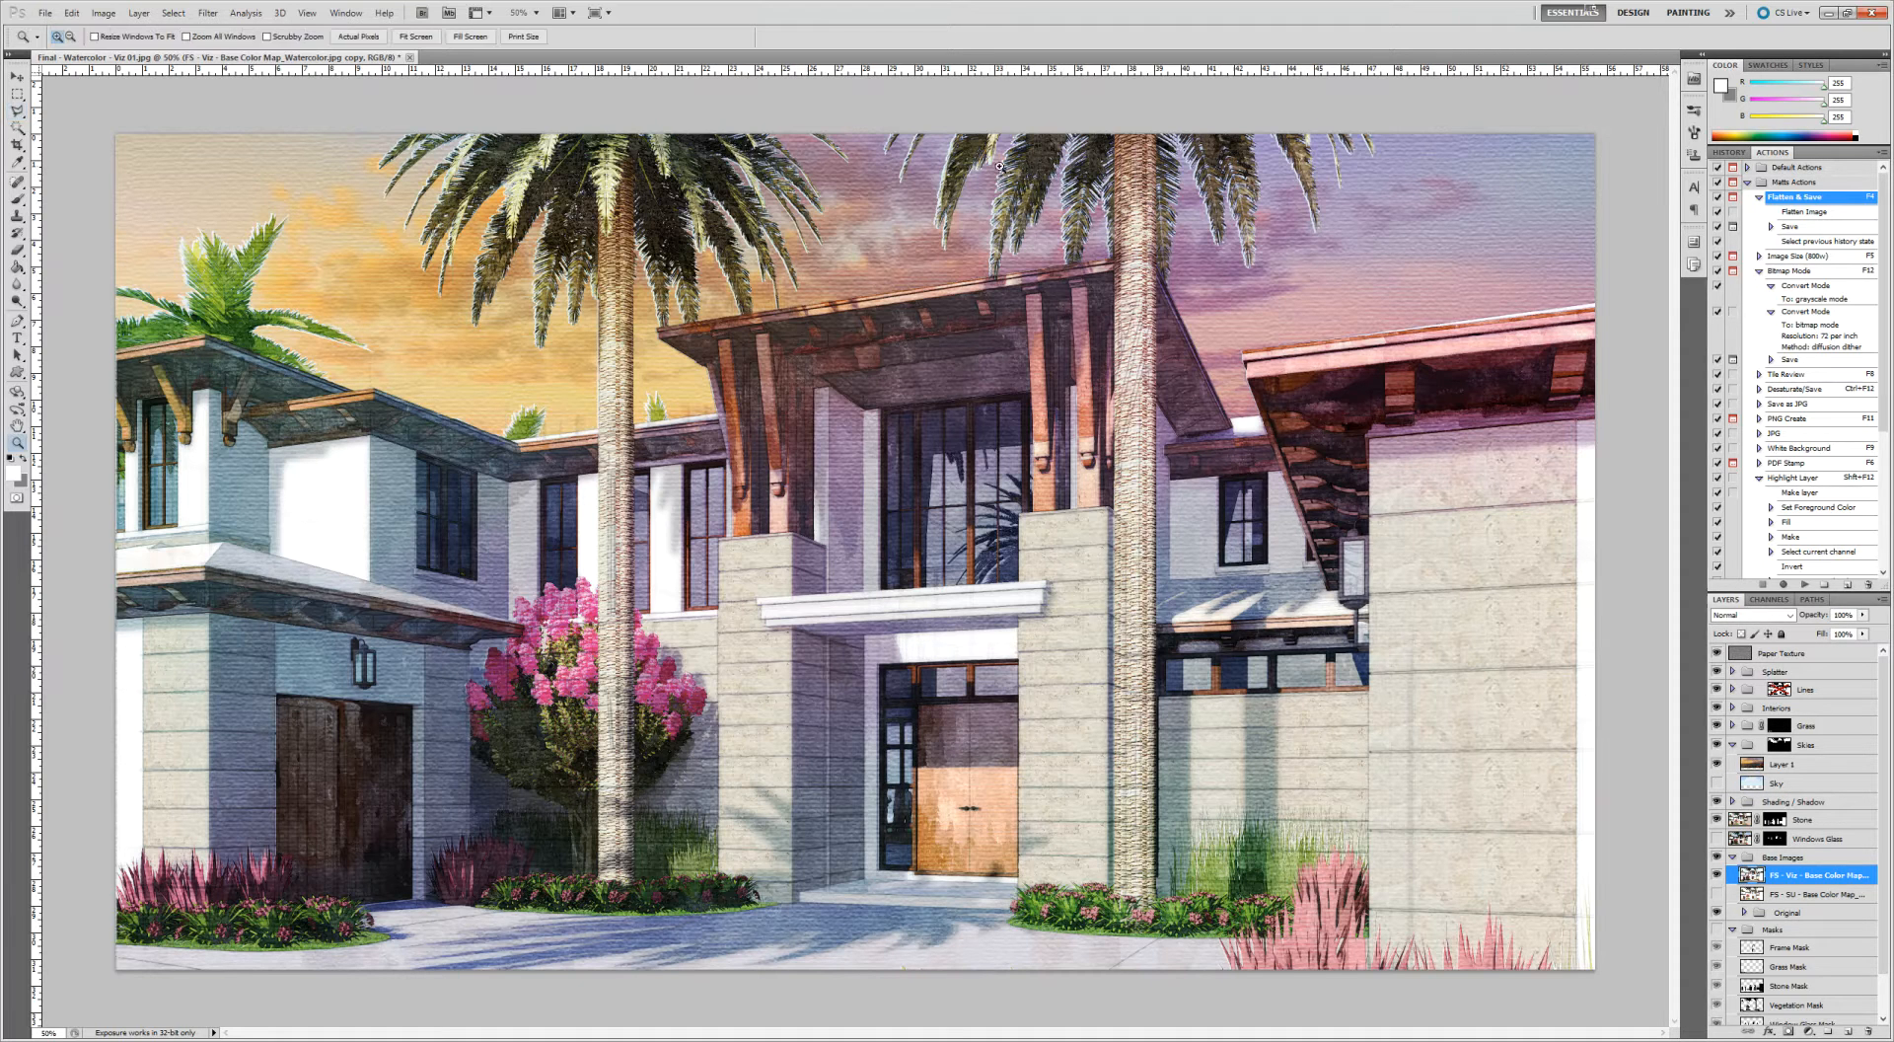
pyautogui.click(1050, 217)
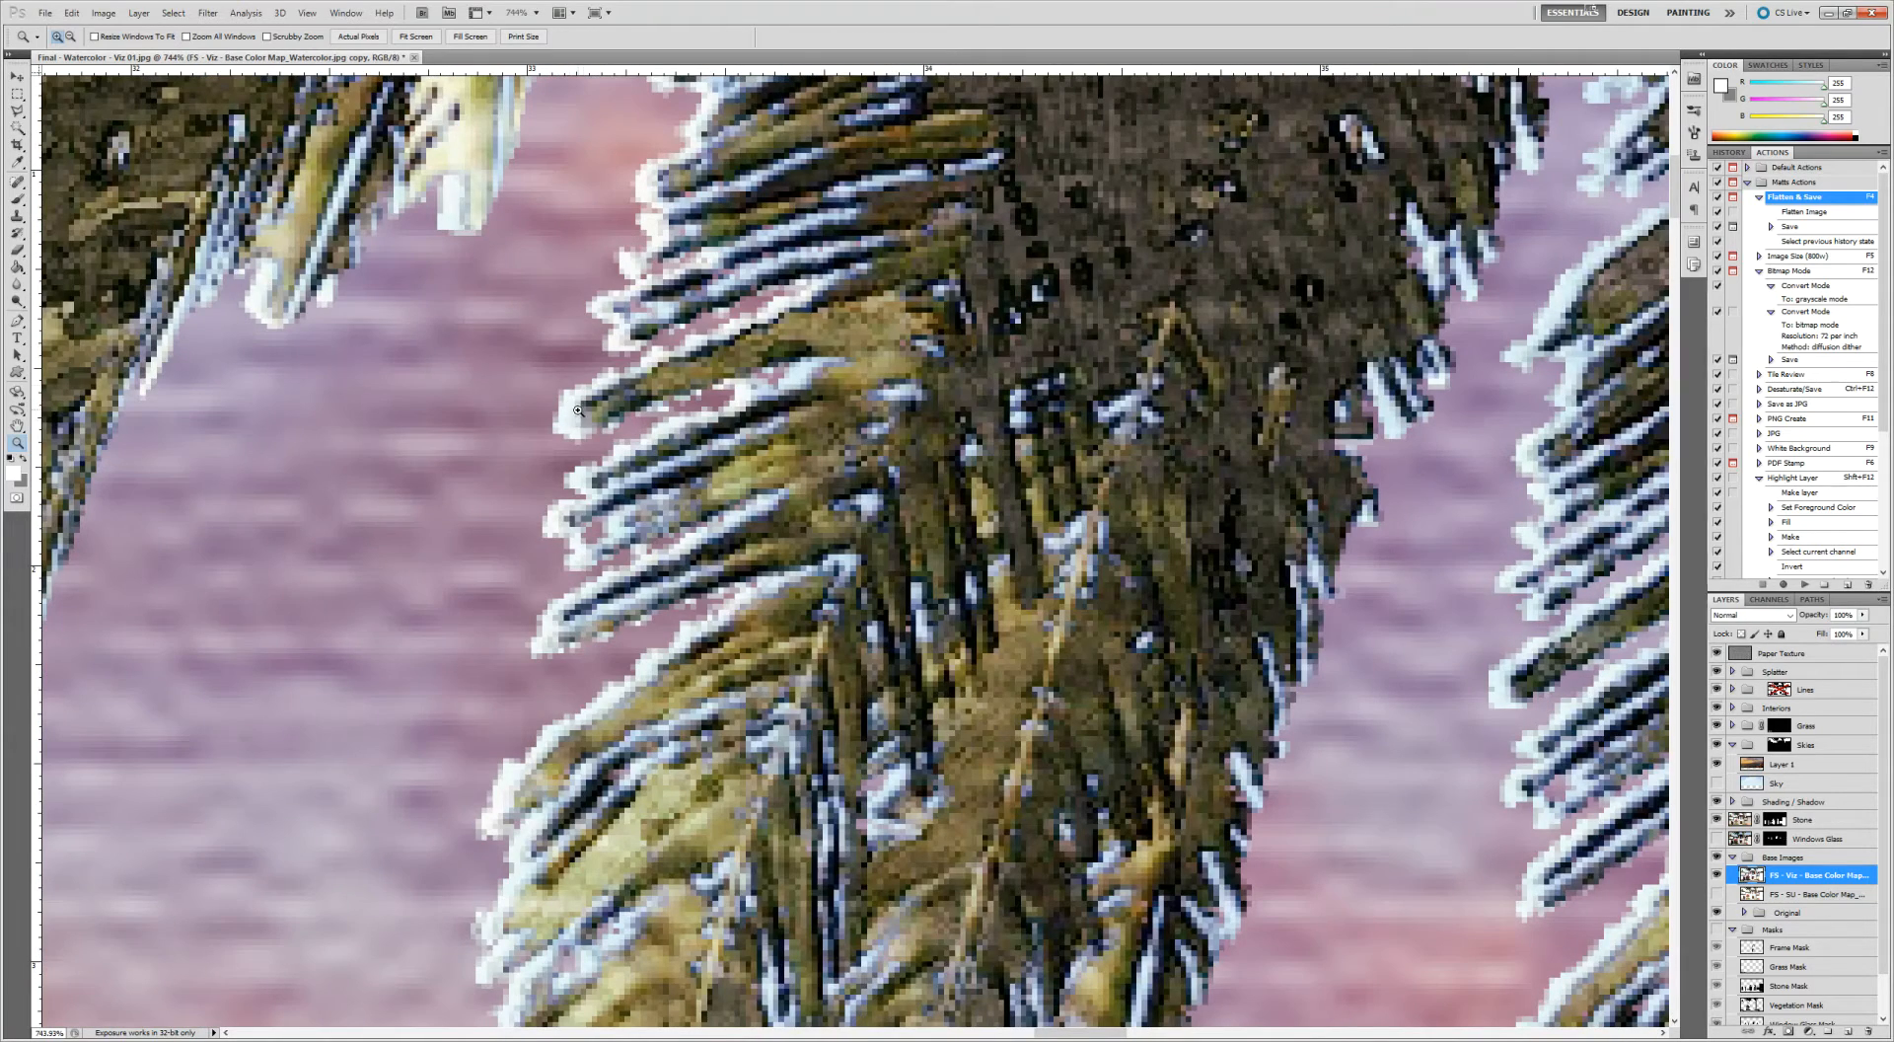
pyautogui.rightClick(659, 349)
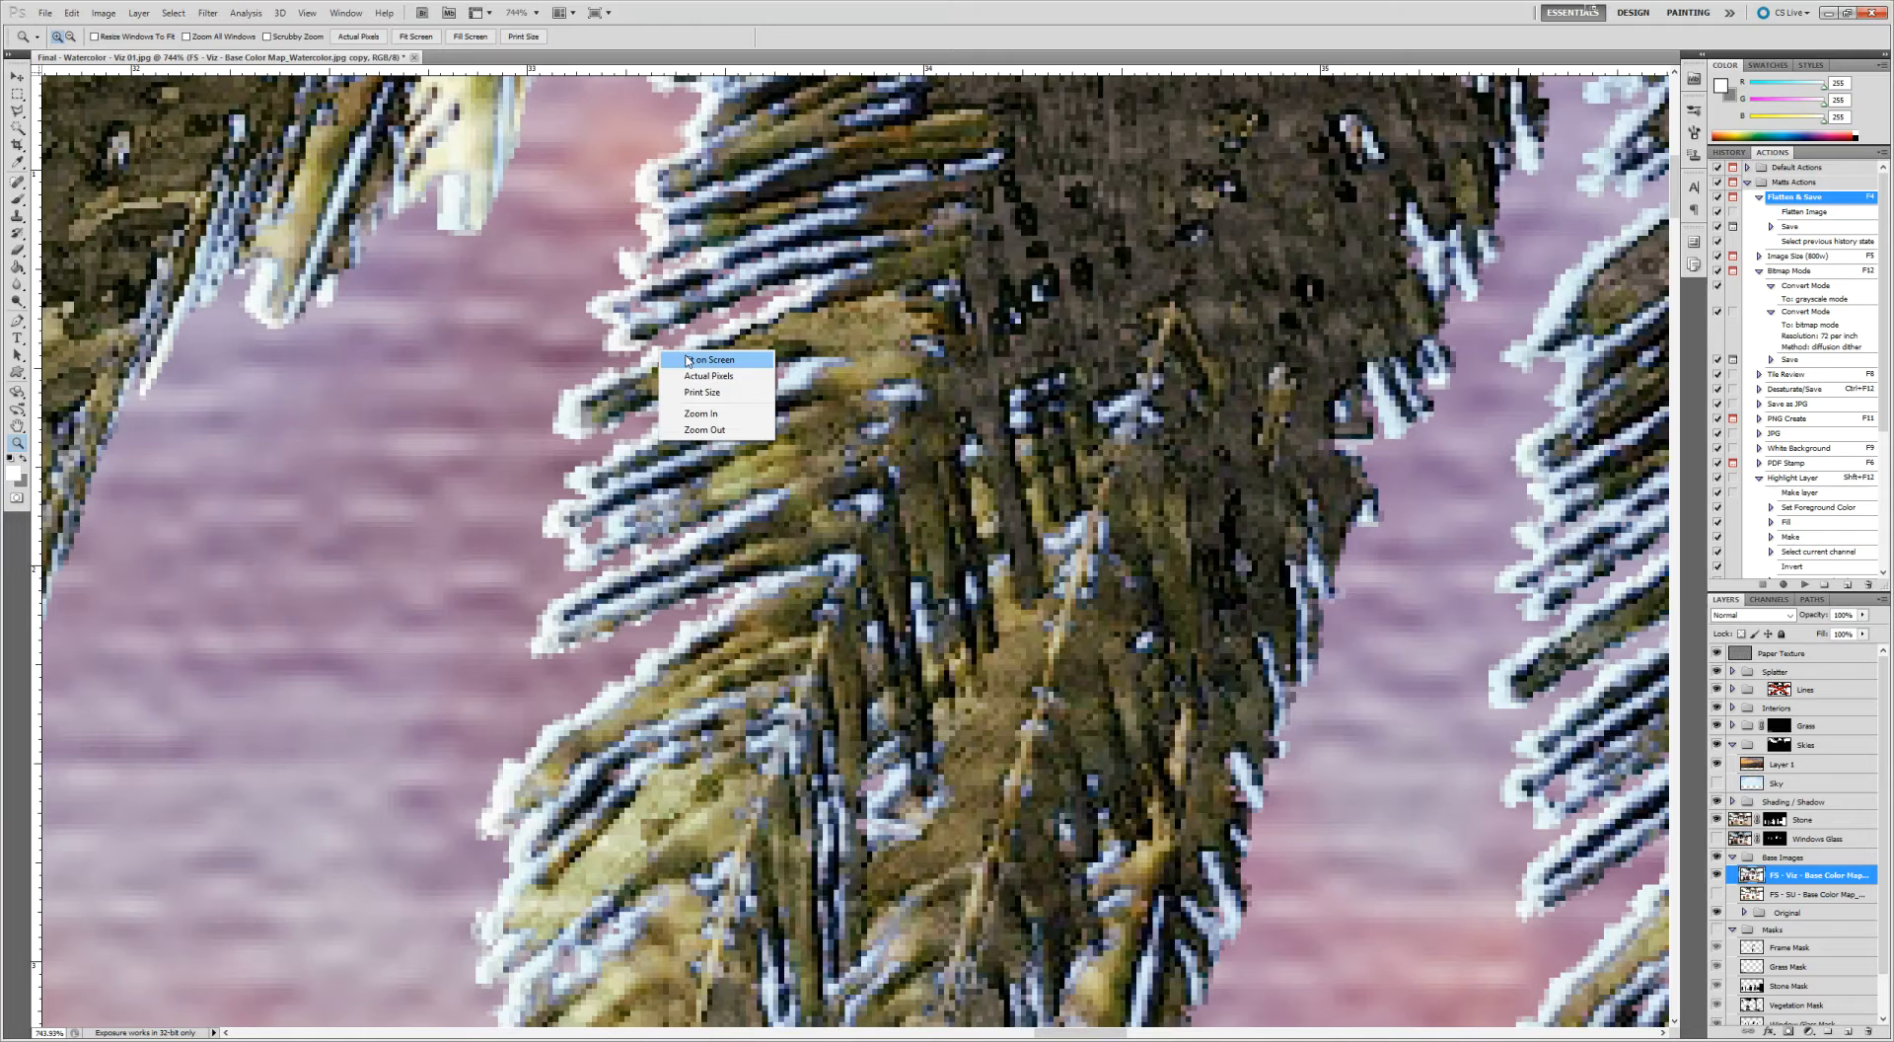
pyautogui.click(688, 361)
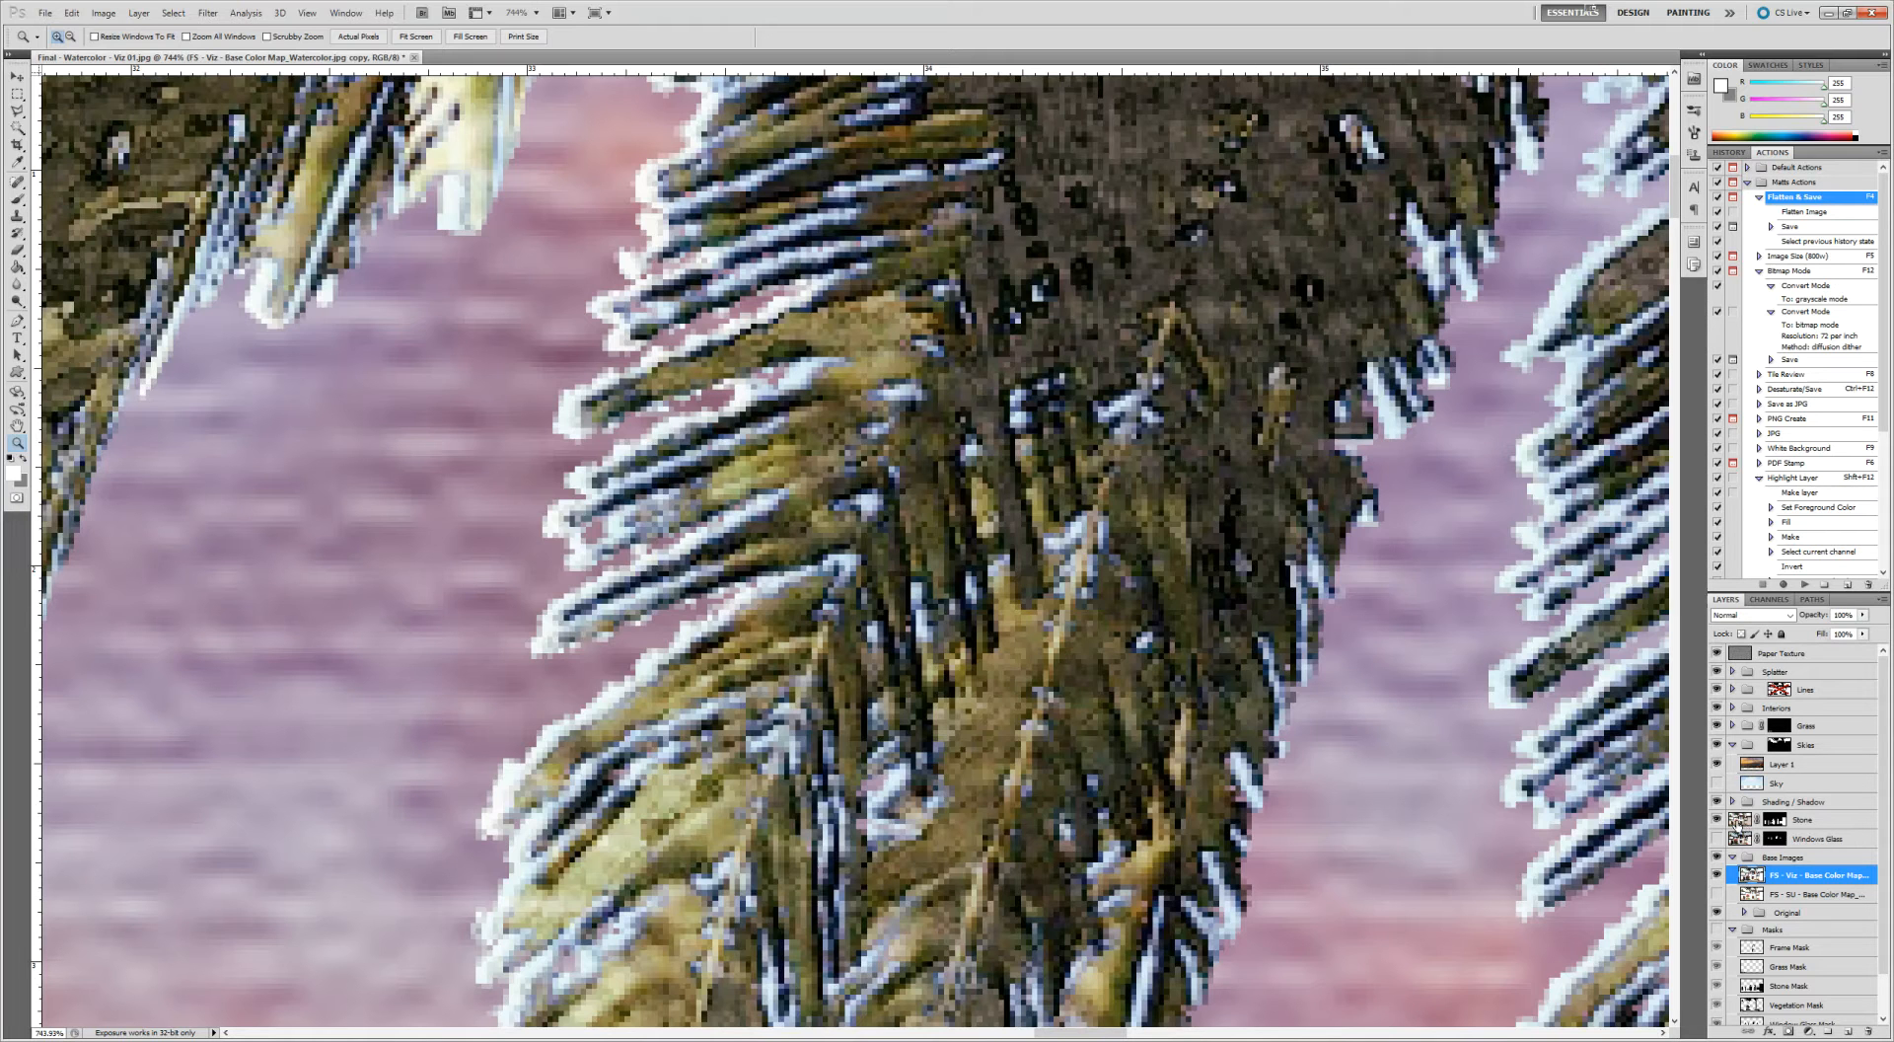
pyautogui.press('w')
pyautogui.click(572, 424)
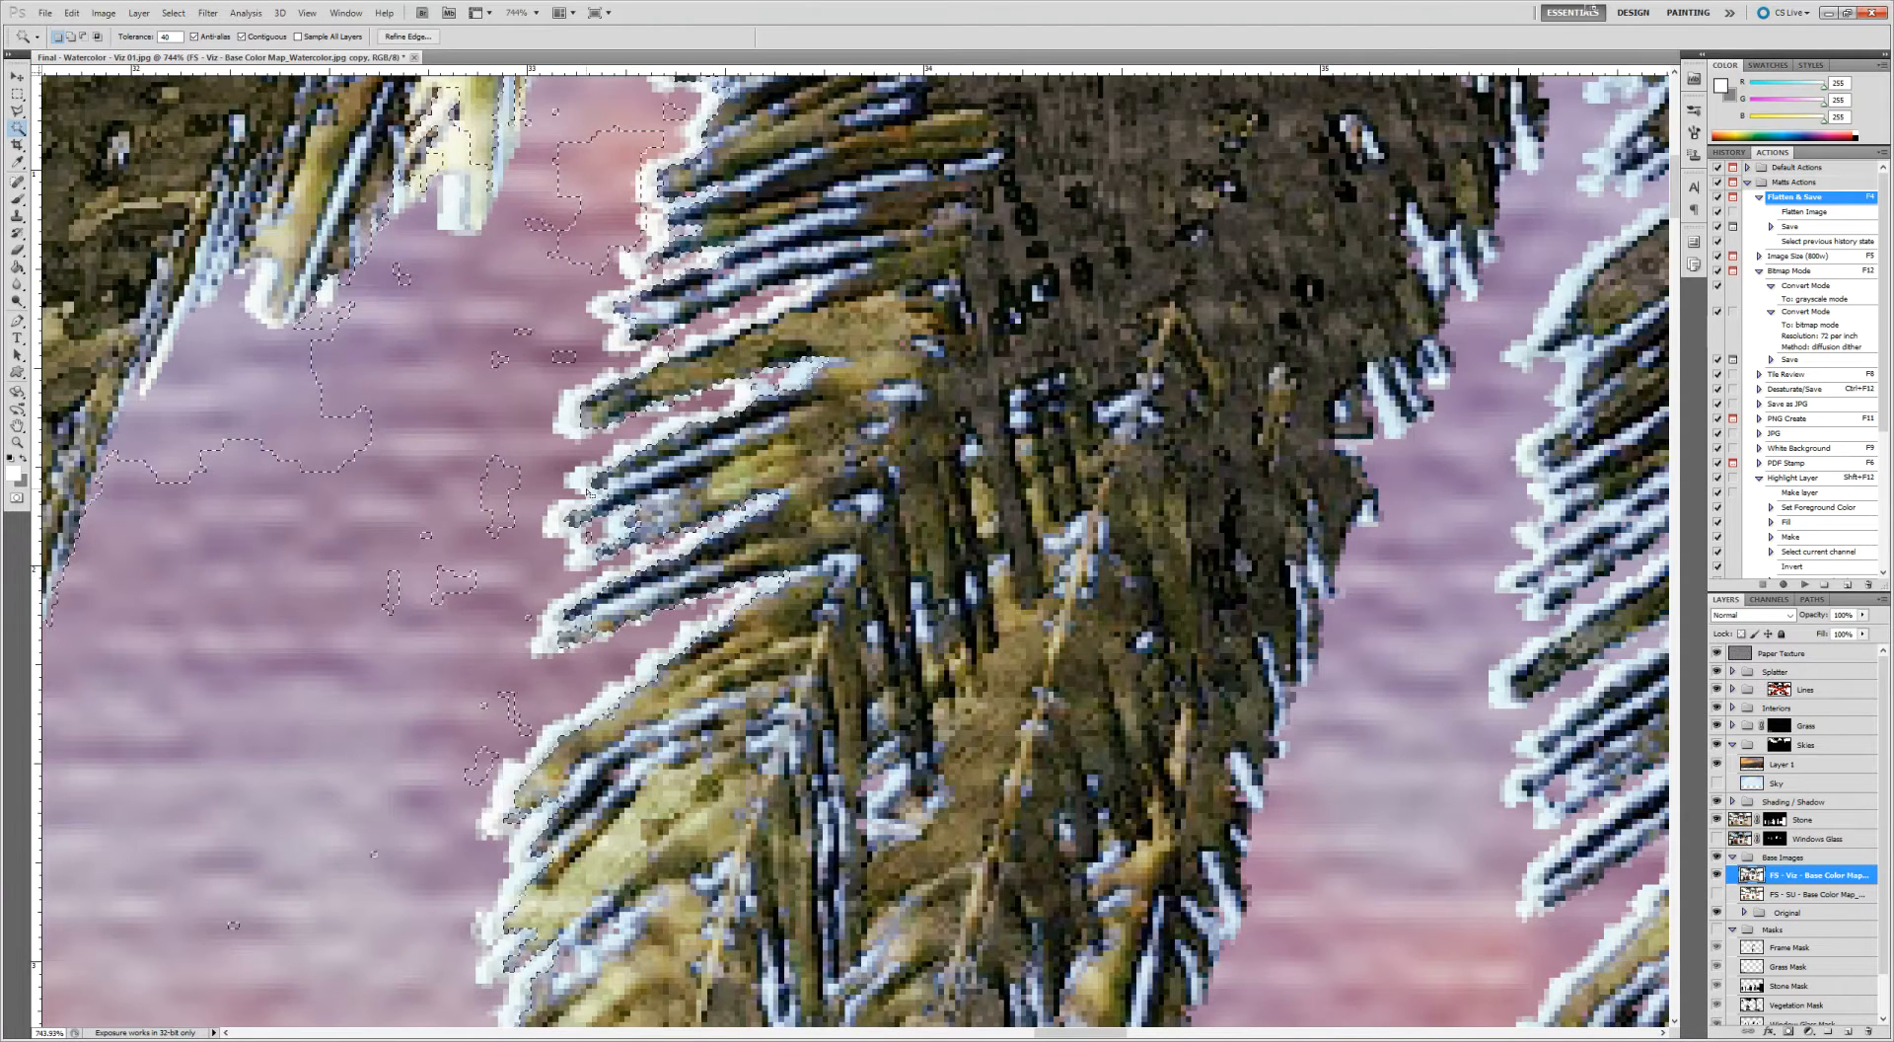
pyautogui.hotkey('ctrl', 'd')
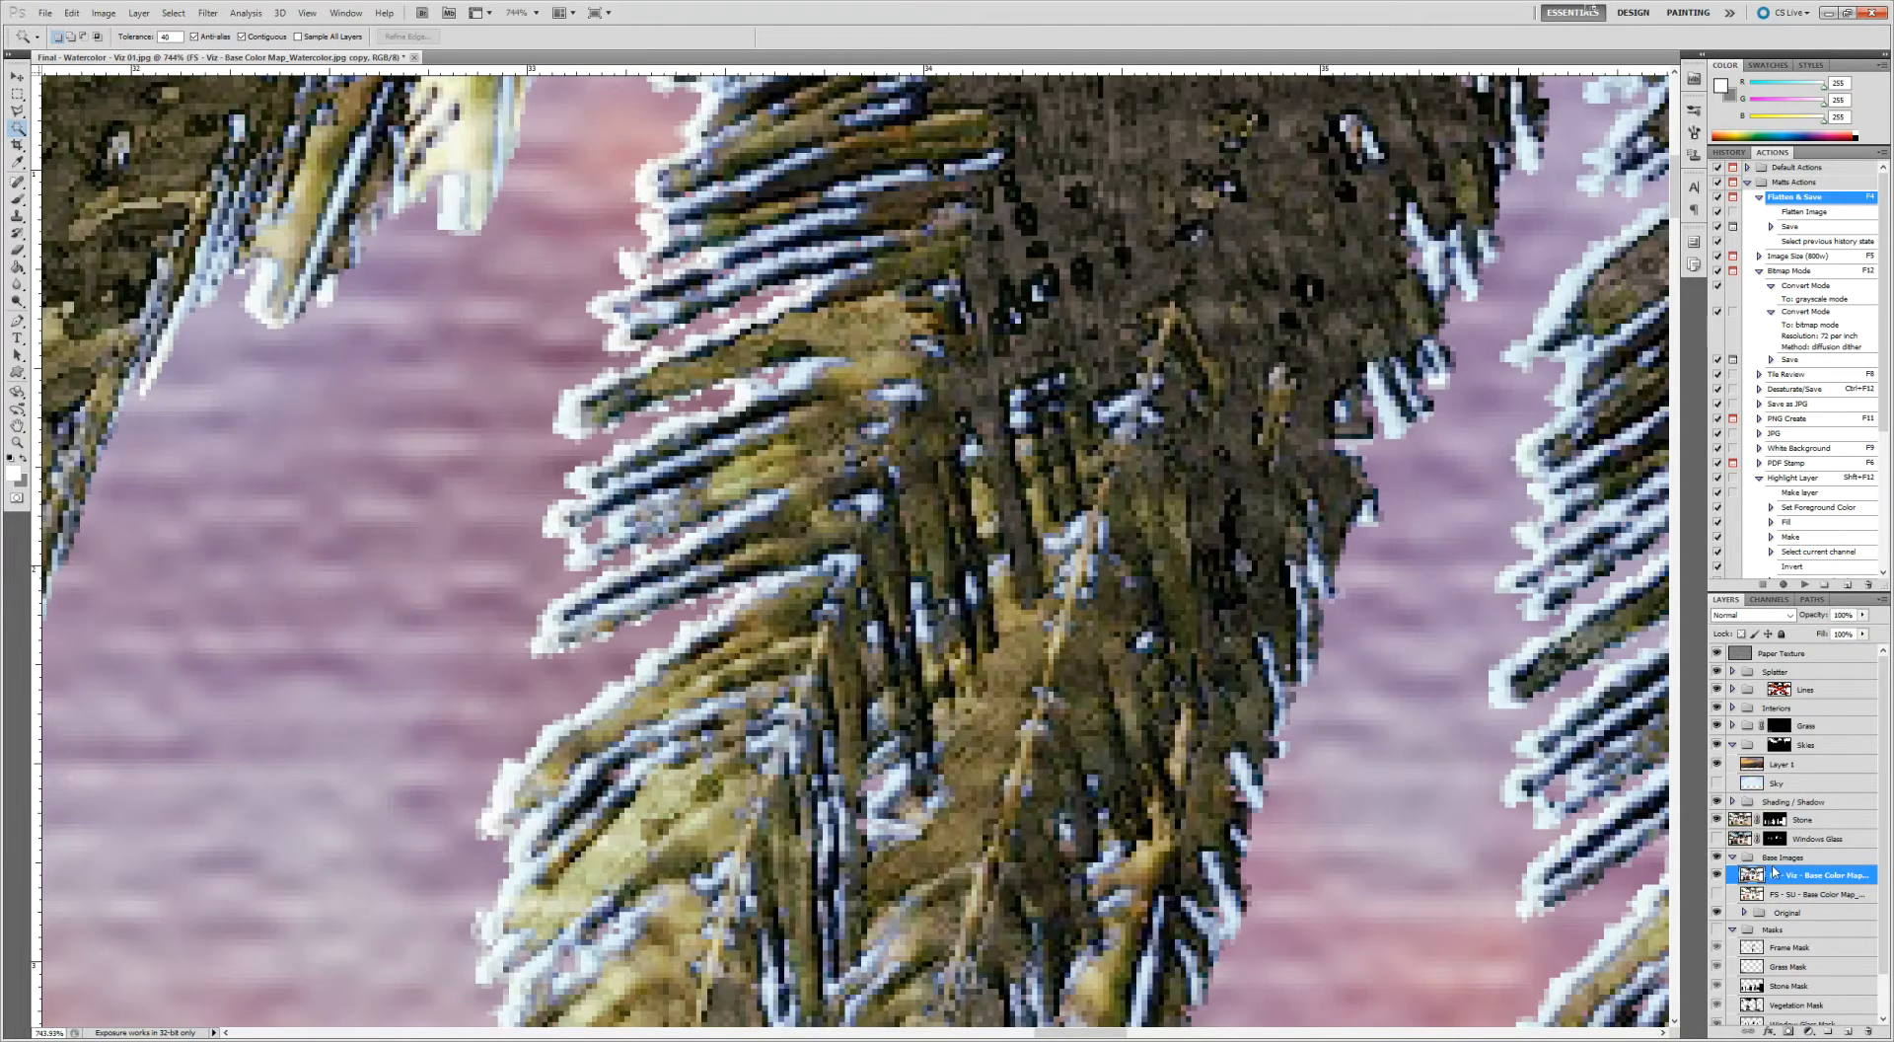
# Hide every layer and group above Base Images to isolate the base color image around the palm fronds
pyautogui.moveTo(1718, 822); pyautogui.dragTo(1717, 653)
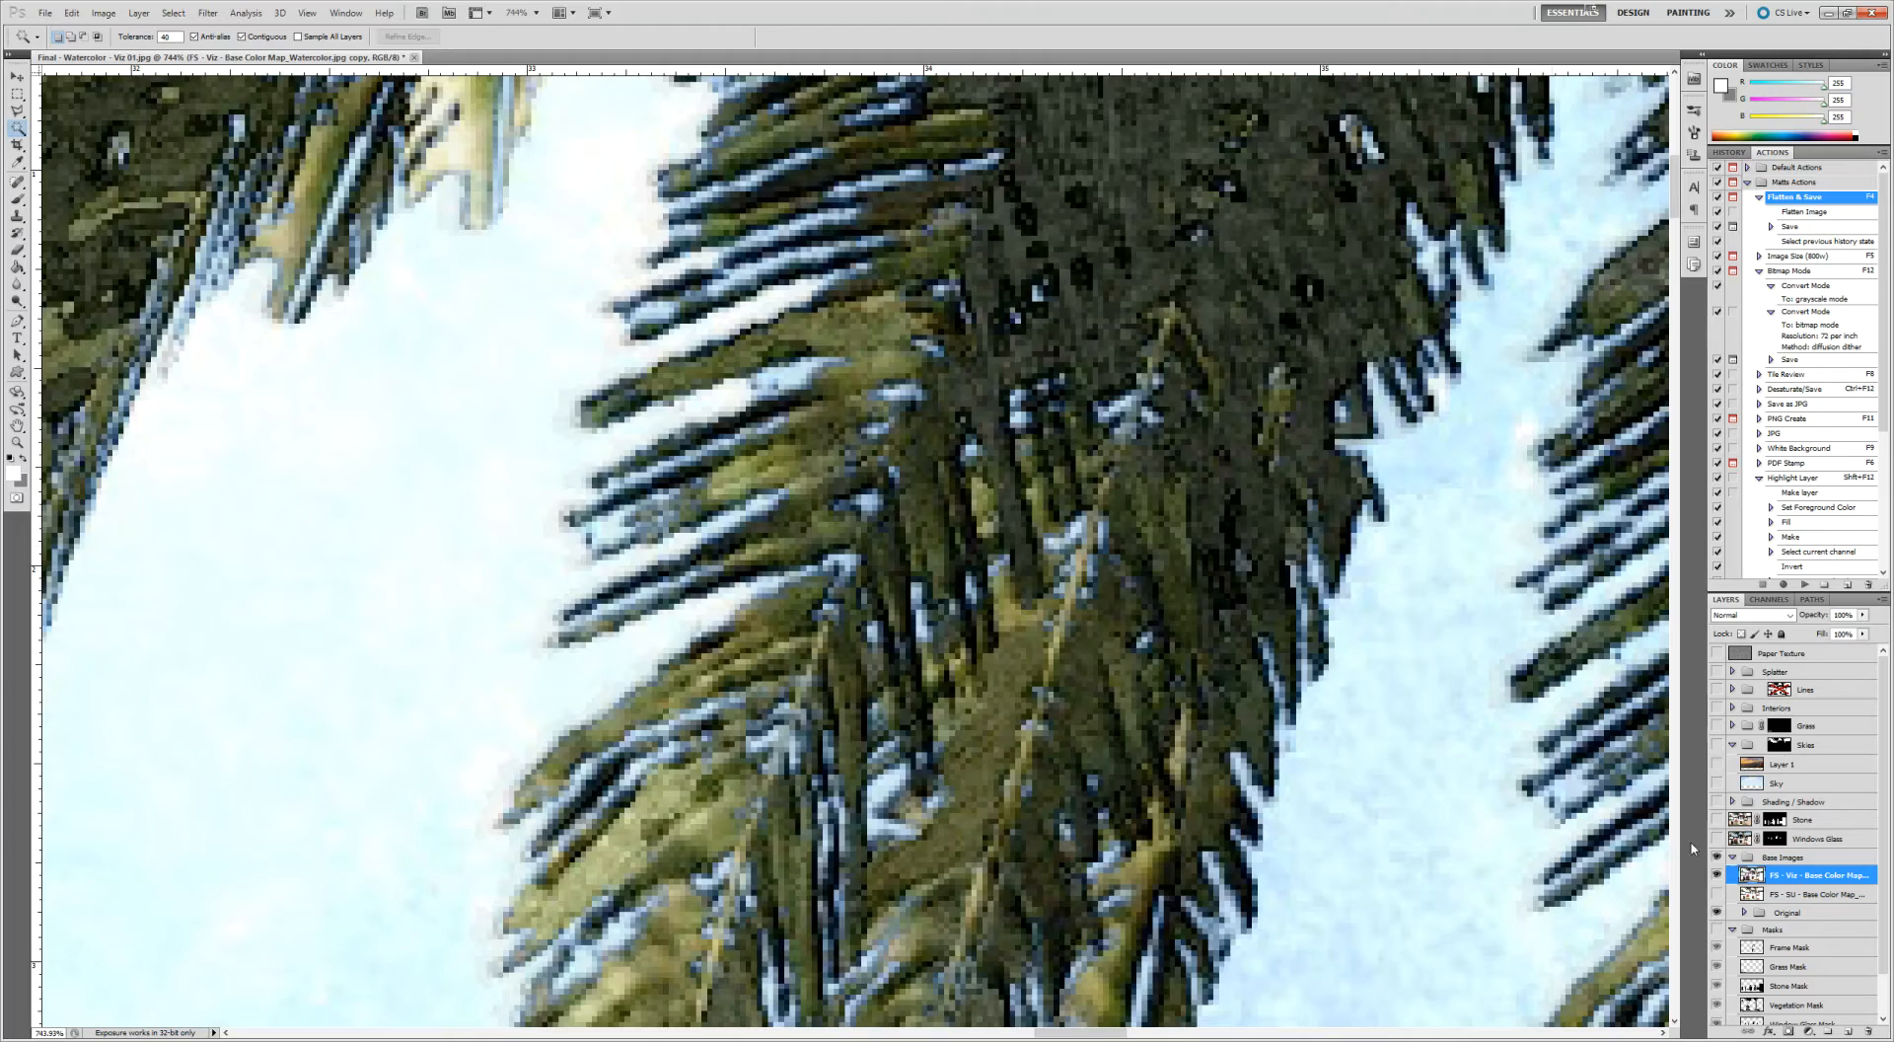
pyautogui.press('z')
pyautogui.keyDown('alt'); pyautogui.click(536, 398); pyautogui.keyUp('alt')
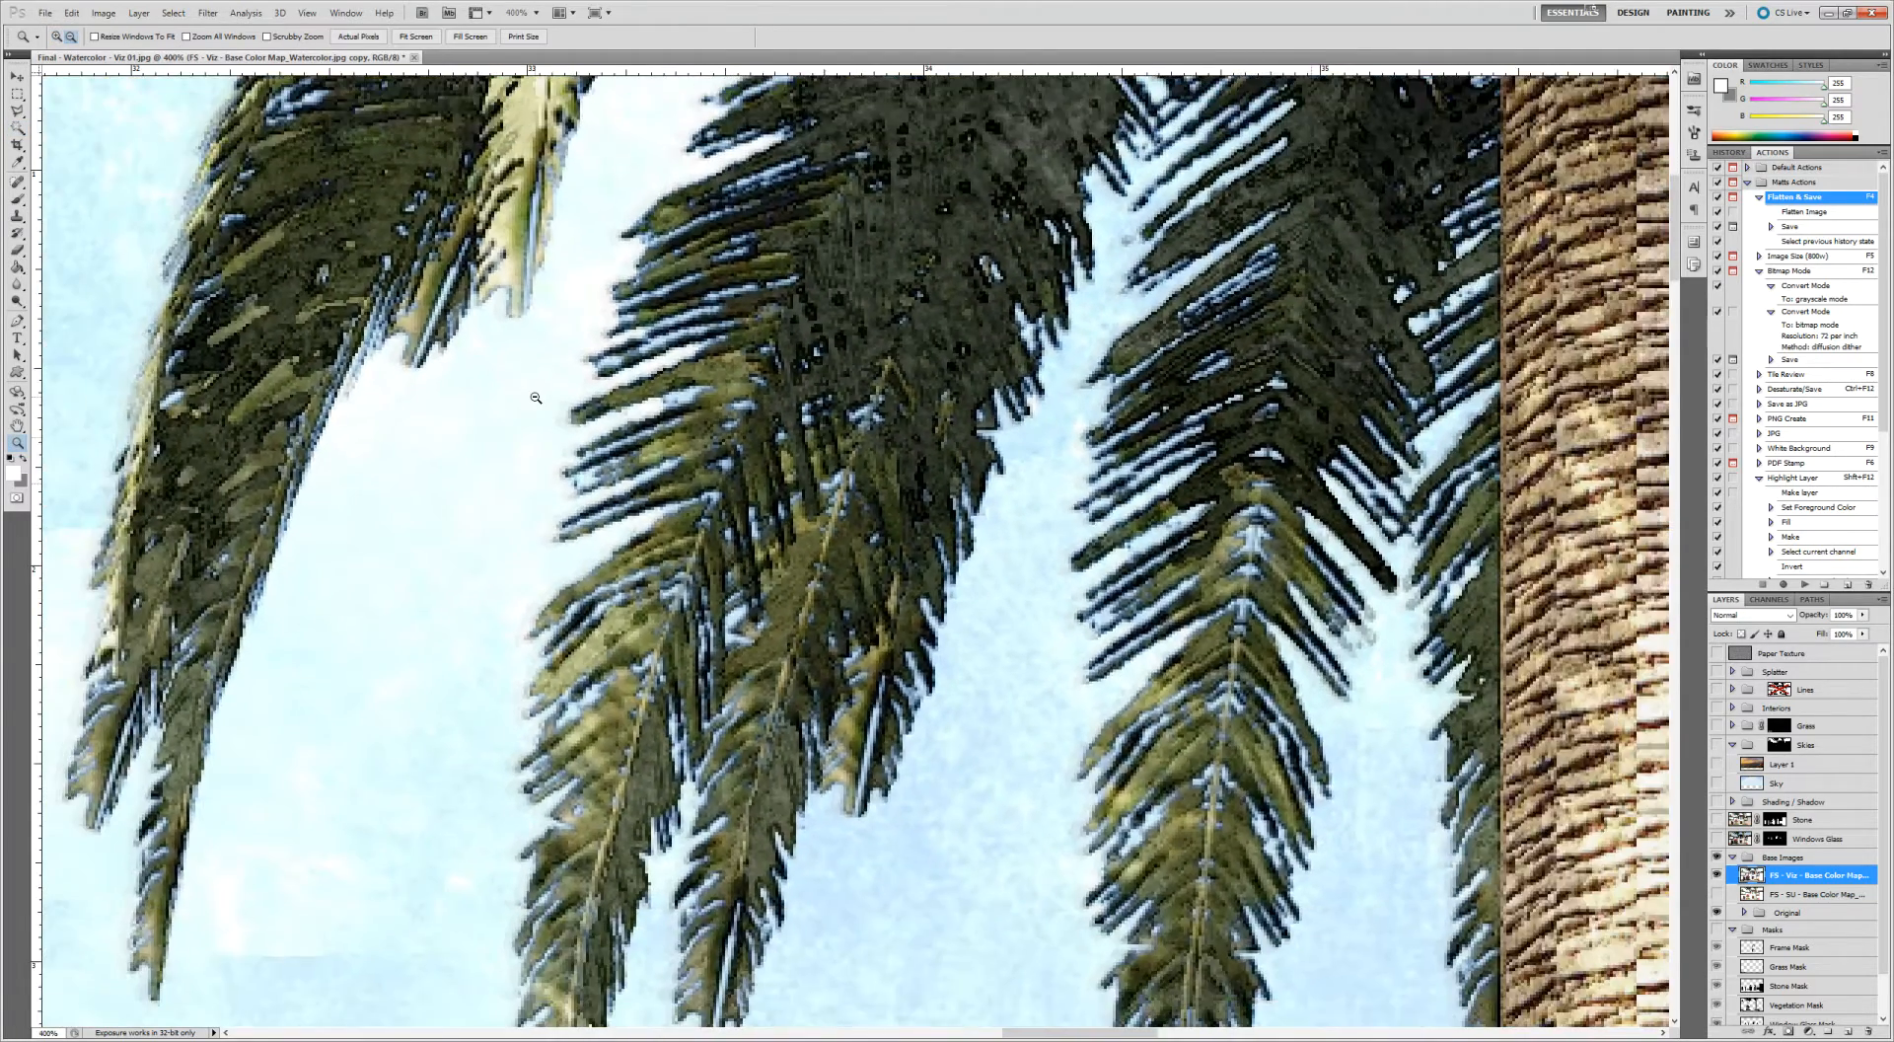
pyautogui.keyDown('alt'); pyautogui.click(536, 397); pyautogui.keyUp('alt')
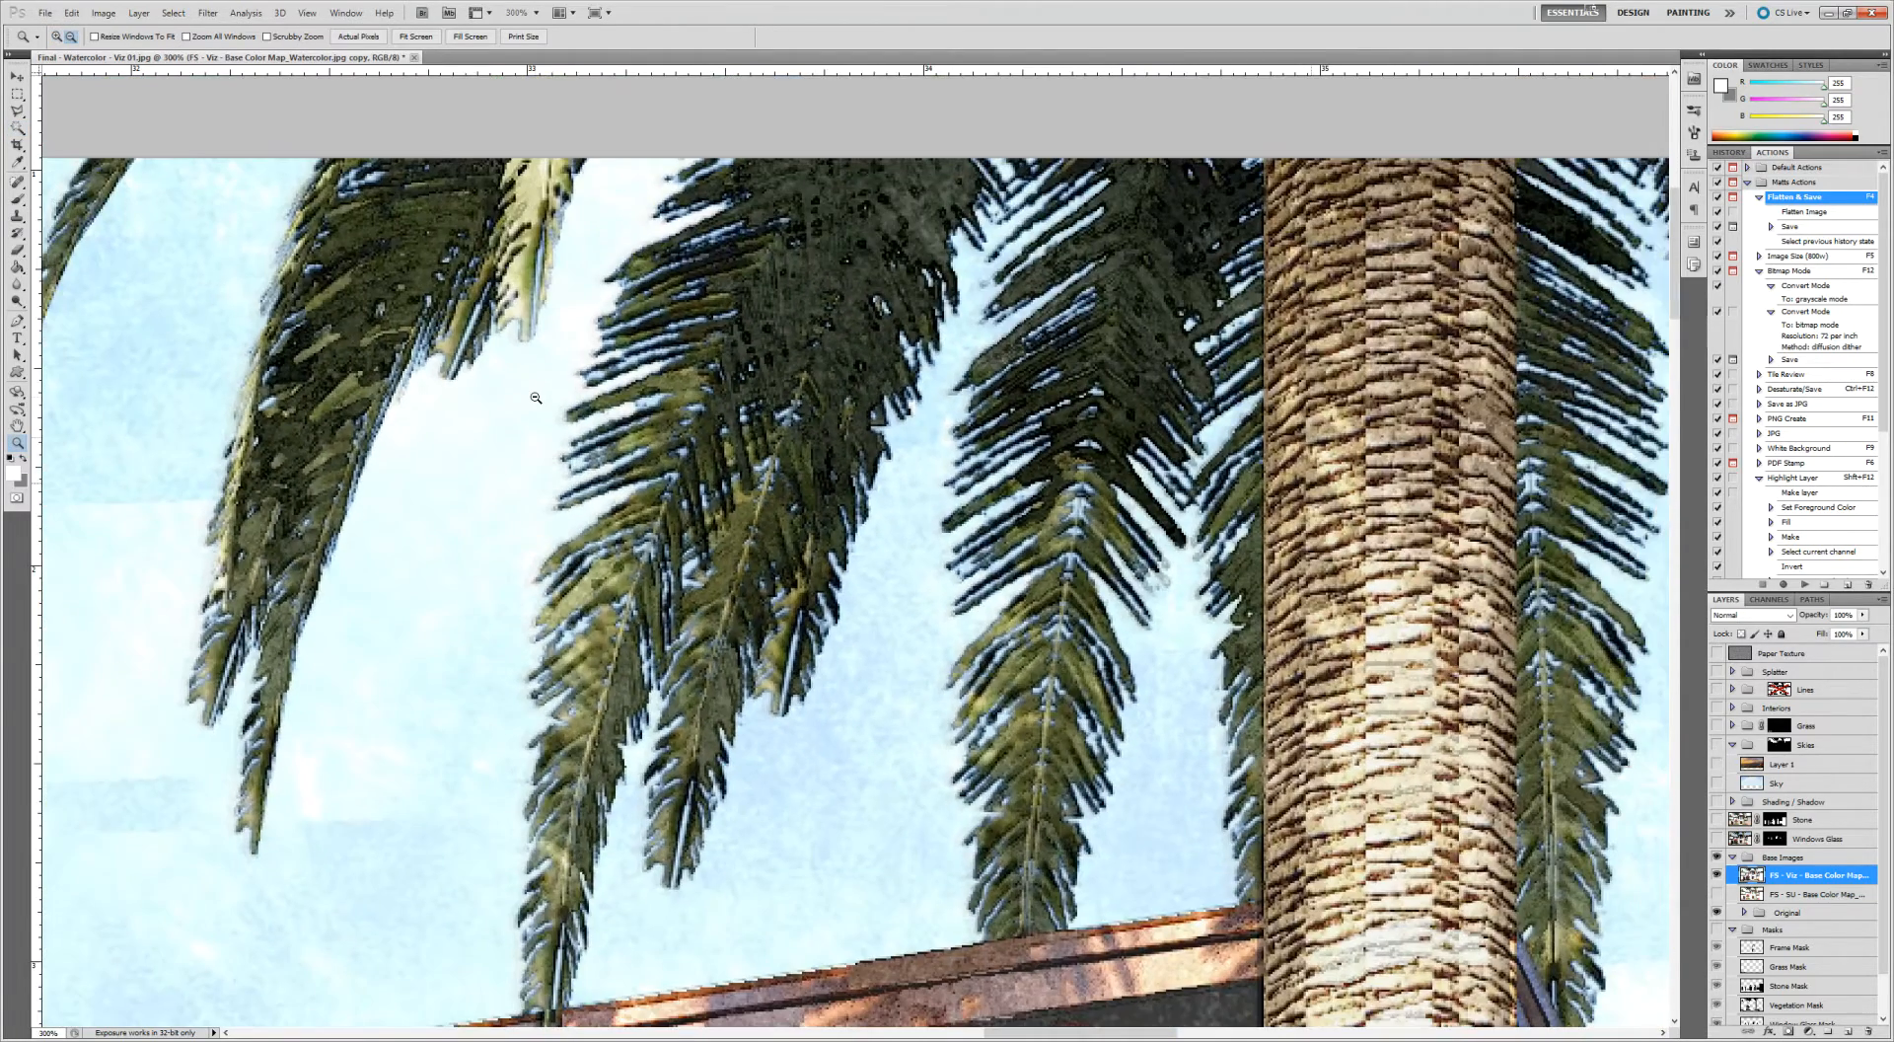
pyautogui.moveTo(532, 379); pyautogui.dragTo(679, 480)
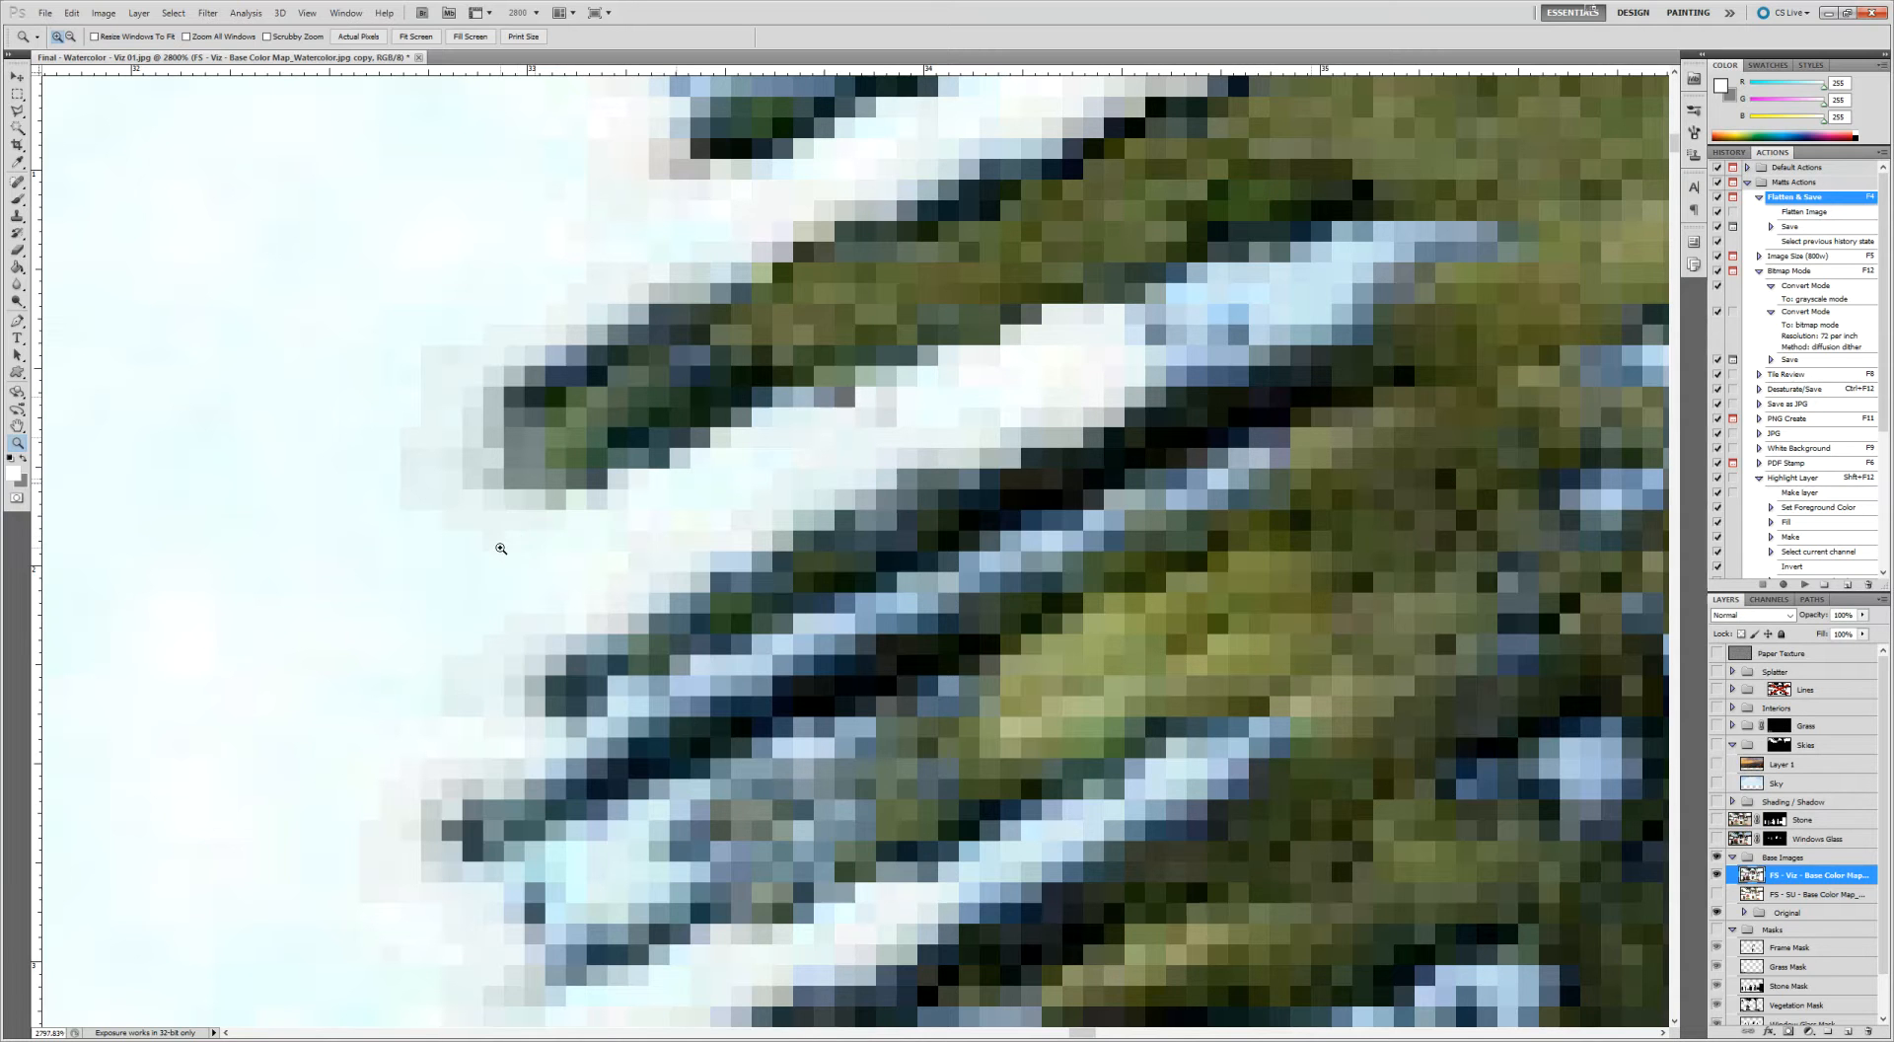
# Select the open sky and the wide upper gap between the frond leaves with the Magic Wand and delete them from the base image
pyautogui.press('w')
pyautogui.click(491, 580)
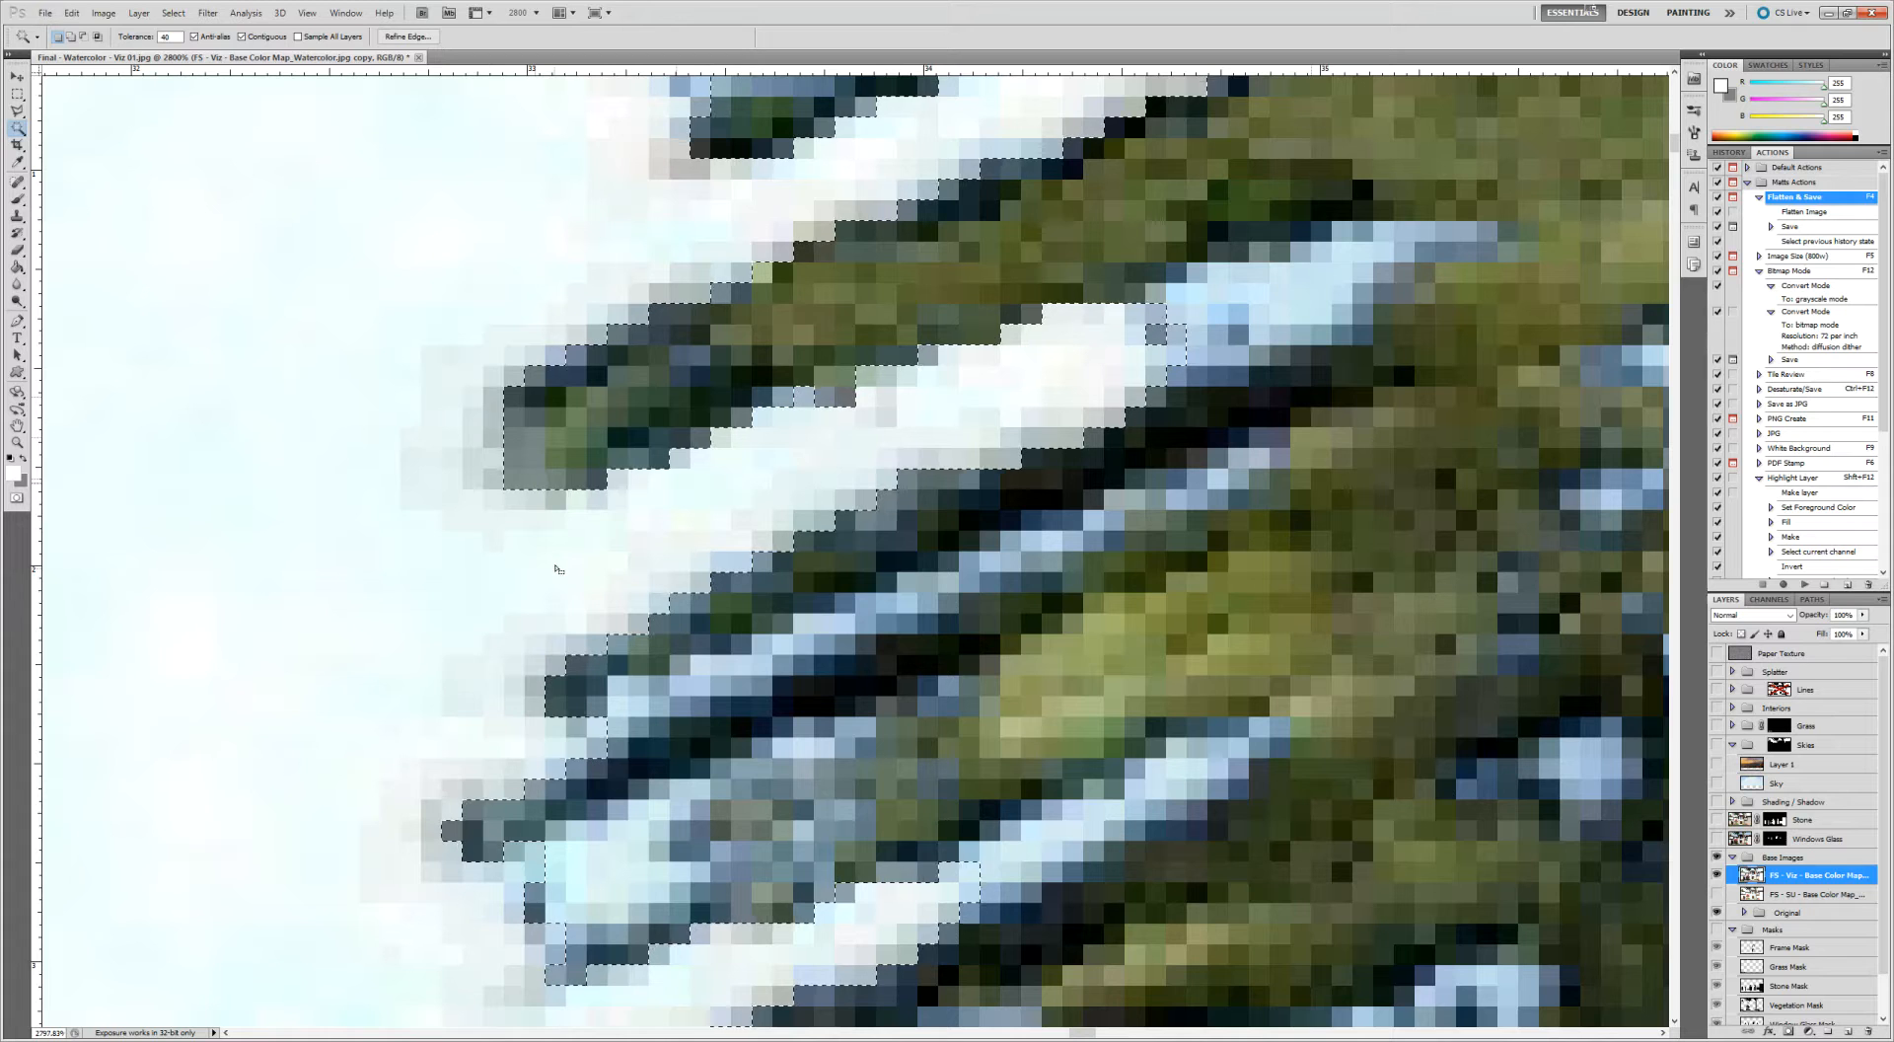
pyautogui.press('Delete')
pyautogui.click(1233, 343)
pyautogui.press('Delete')
pyautogui.click(1235, 306)
pyautogui.press('Delete')
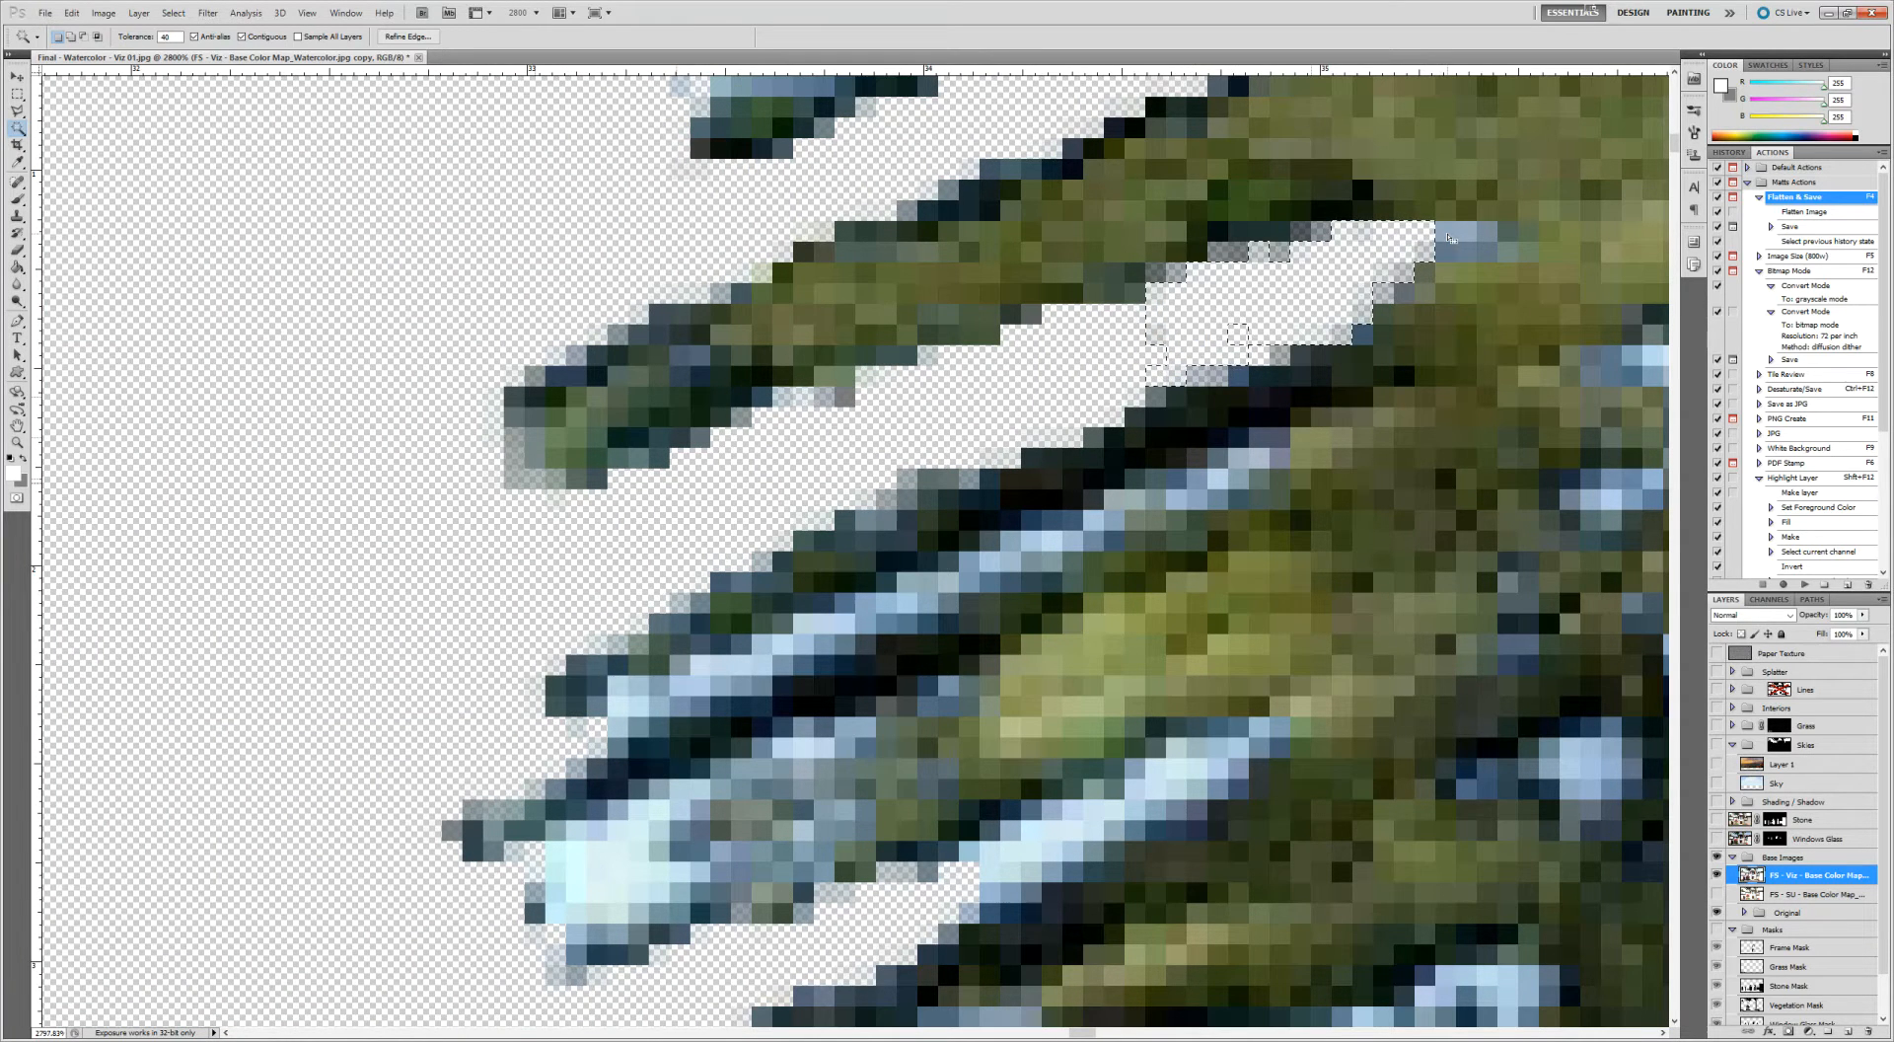
pyautogui.click(1455, 237)
pyautogui.press('Delete')
# Delete the light-blue sky pixels along the narrow gap between the middle leaves using successive Magic Wand selections
pyautogui.click(1211, 493)
pyautogui.press('Delete')
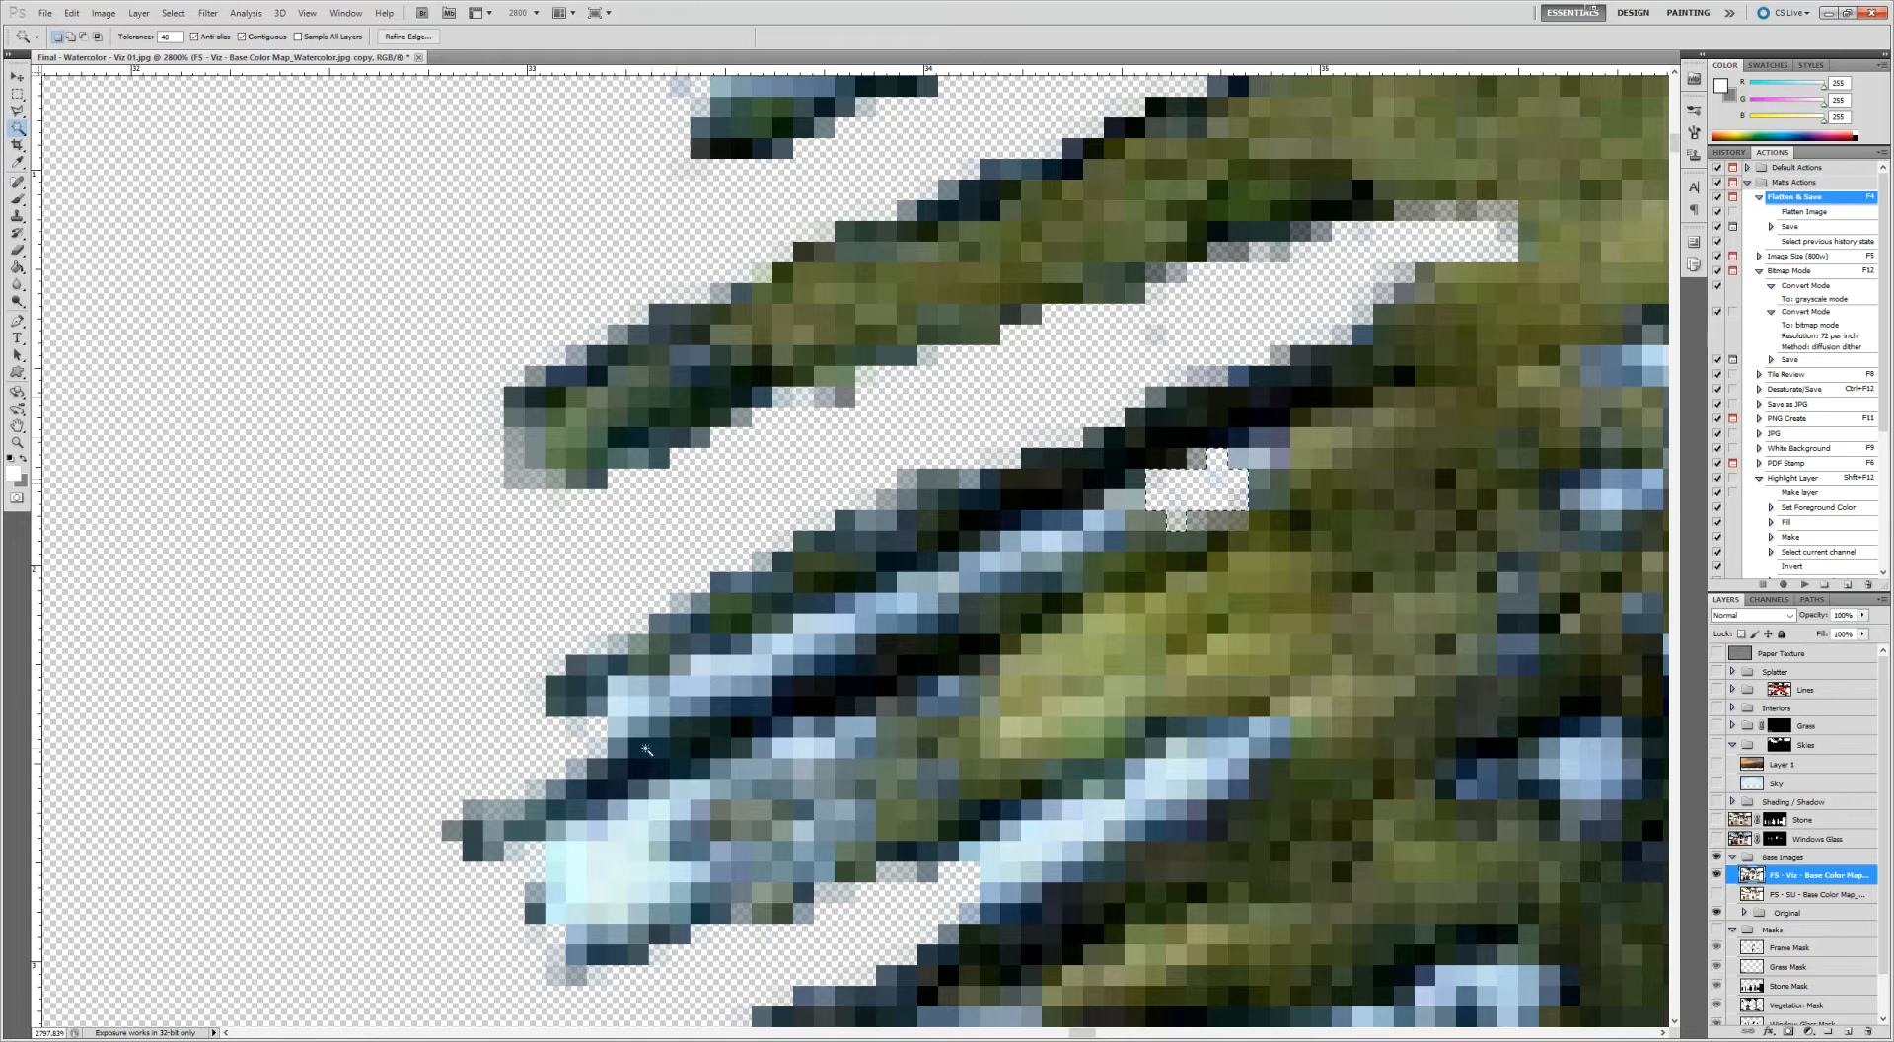
pyautogui.click(646, 712)
pyautogui.press('Delete')
pyautogui.click(819, 624)
pyautogui.press('Delete')
pyautogui.click(892, 590)
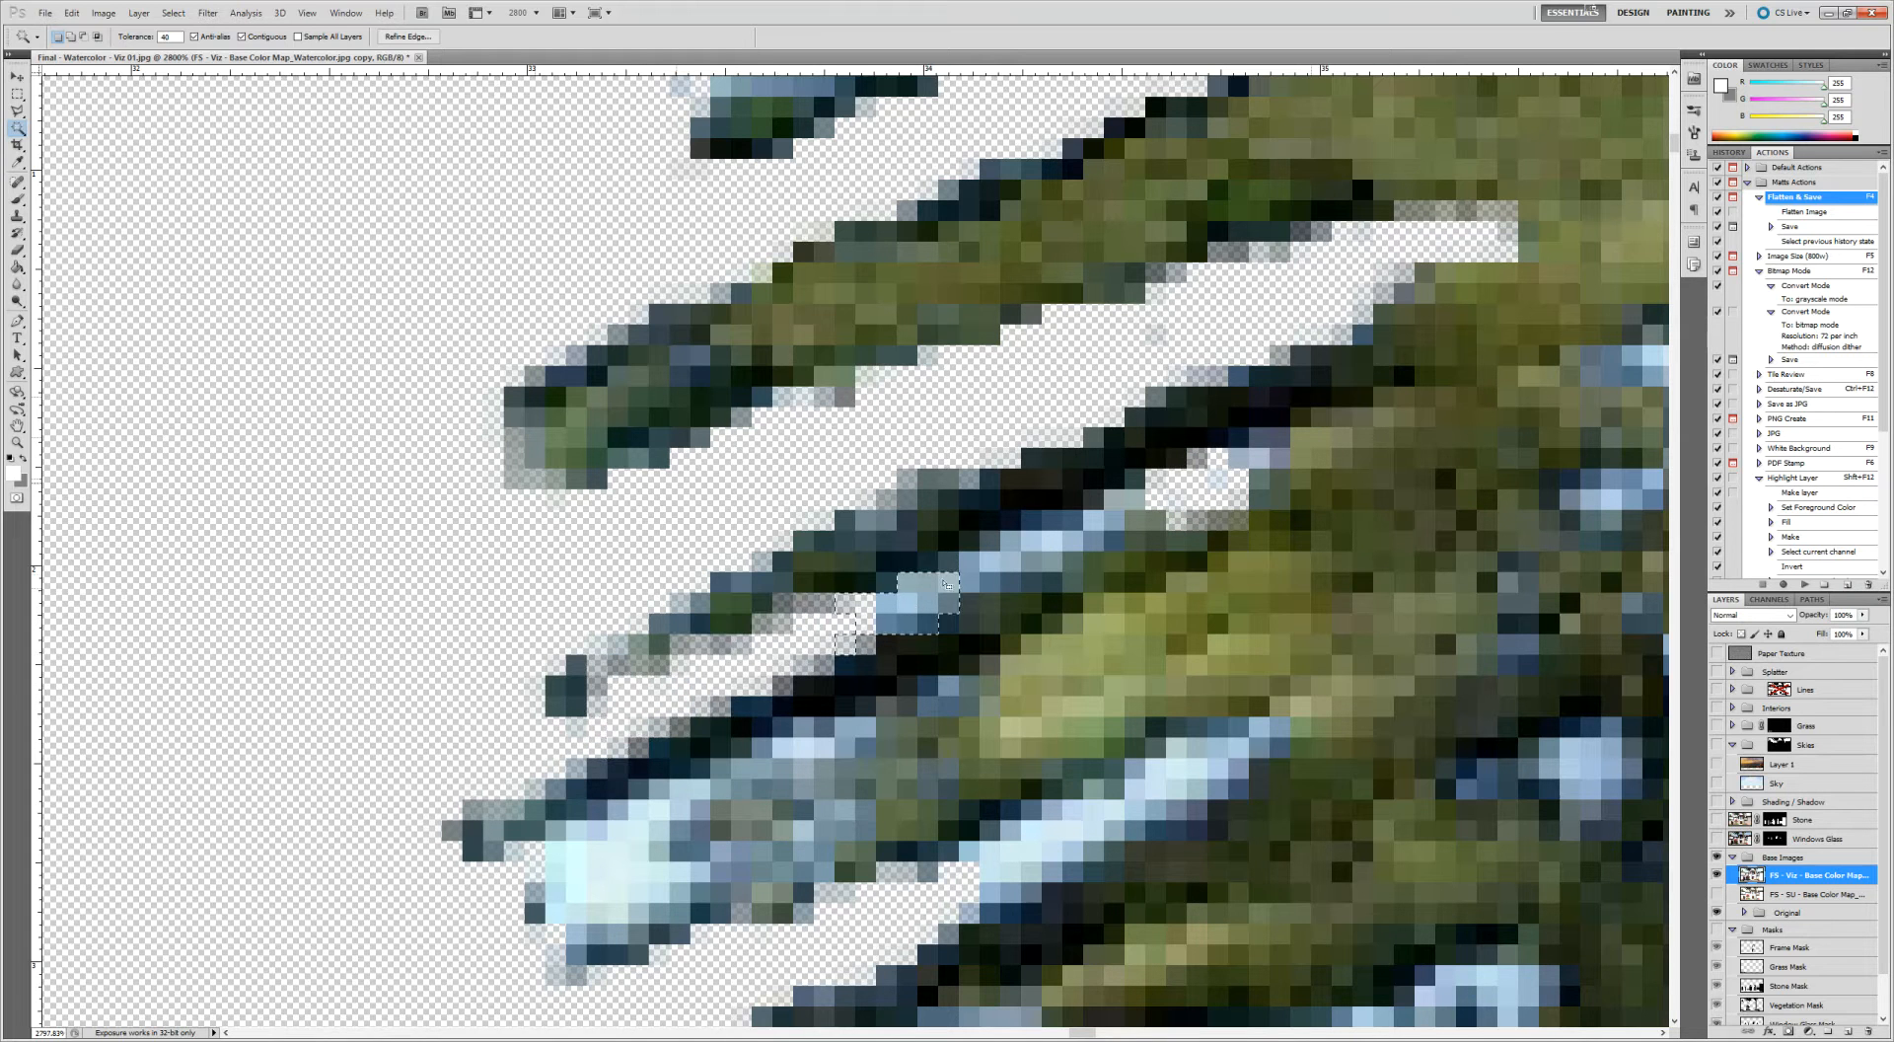
pyautogui.press('Delete')
pyautogui.click(1052, 545)
pyautogui.press('Delete')
# Delete the remaining light-blue patches between the lower leaves with the Magic Wand and clear the selection
pyautogui.click(605, 868)
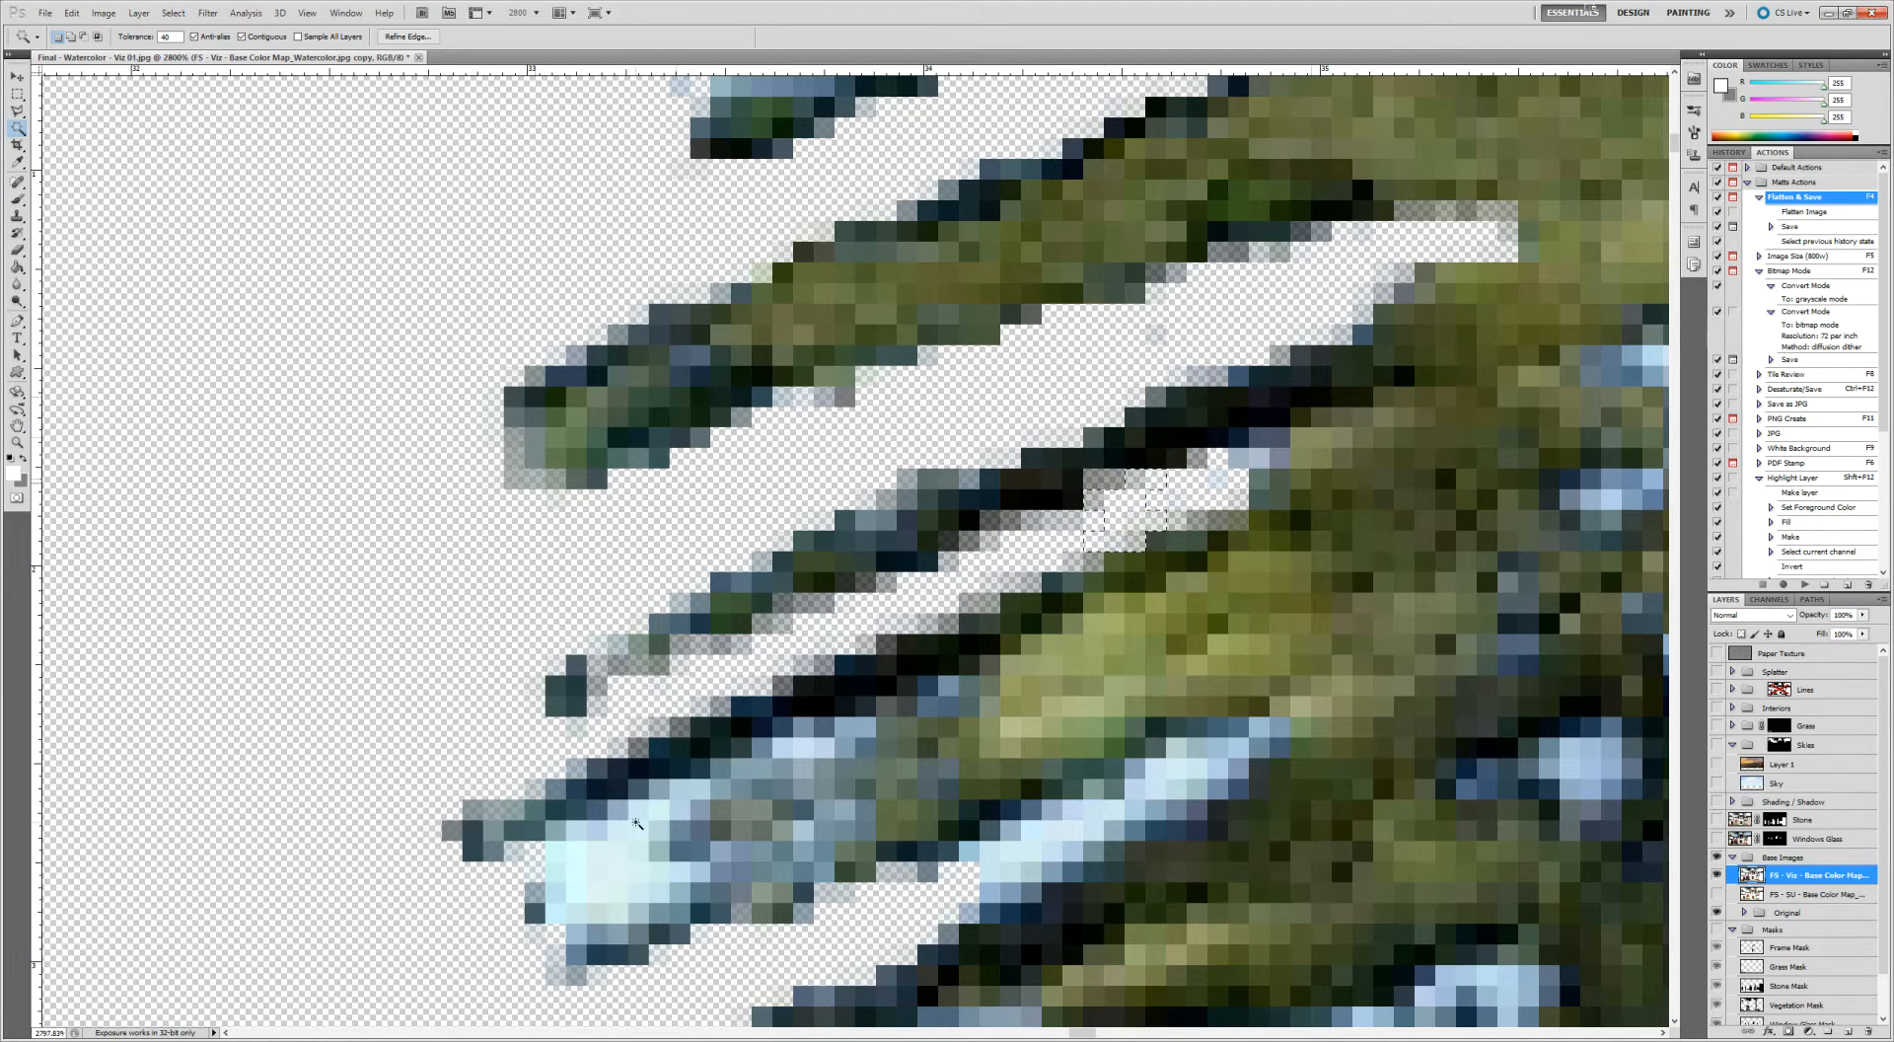
pyautogui.press('Delete')
pyautogui.click(817, 780)
pyautogui.press('Delete')
pyautogui.click(800, 777)
pyautogui.press('Delete')
pyautogui.click(1055, 858)
pyautogui.press('Delete')
pyautogui.hotkey('ctrl', 'd')
# Delete the open sky beside and behind the outer palm, down to the garage roof, from the base image using successive Magic Wand selections
pyautogui.press('z')
pyautogui.rightClick(947, 591)
pyautogui.click(994, 599)
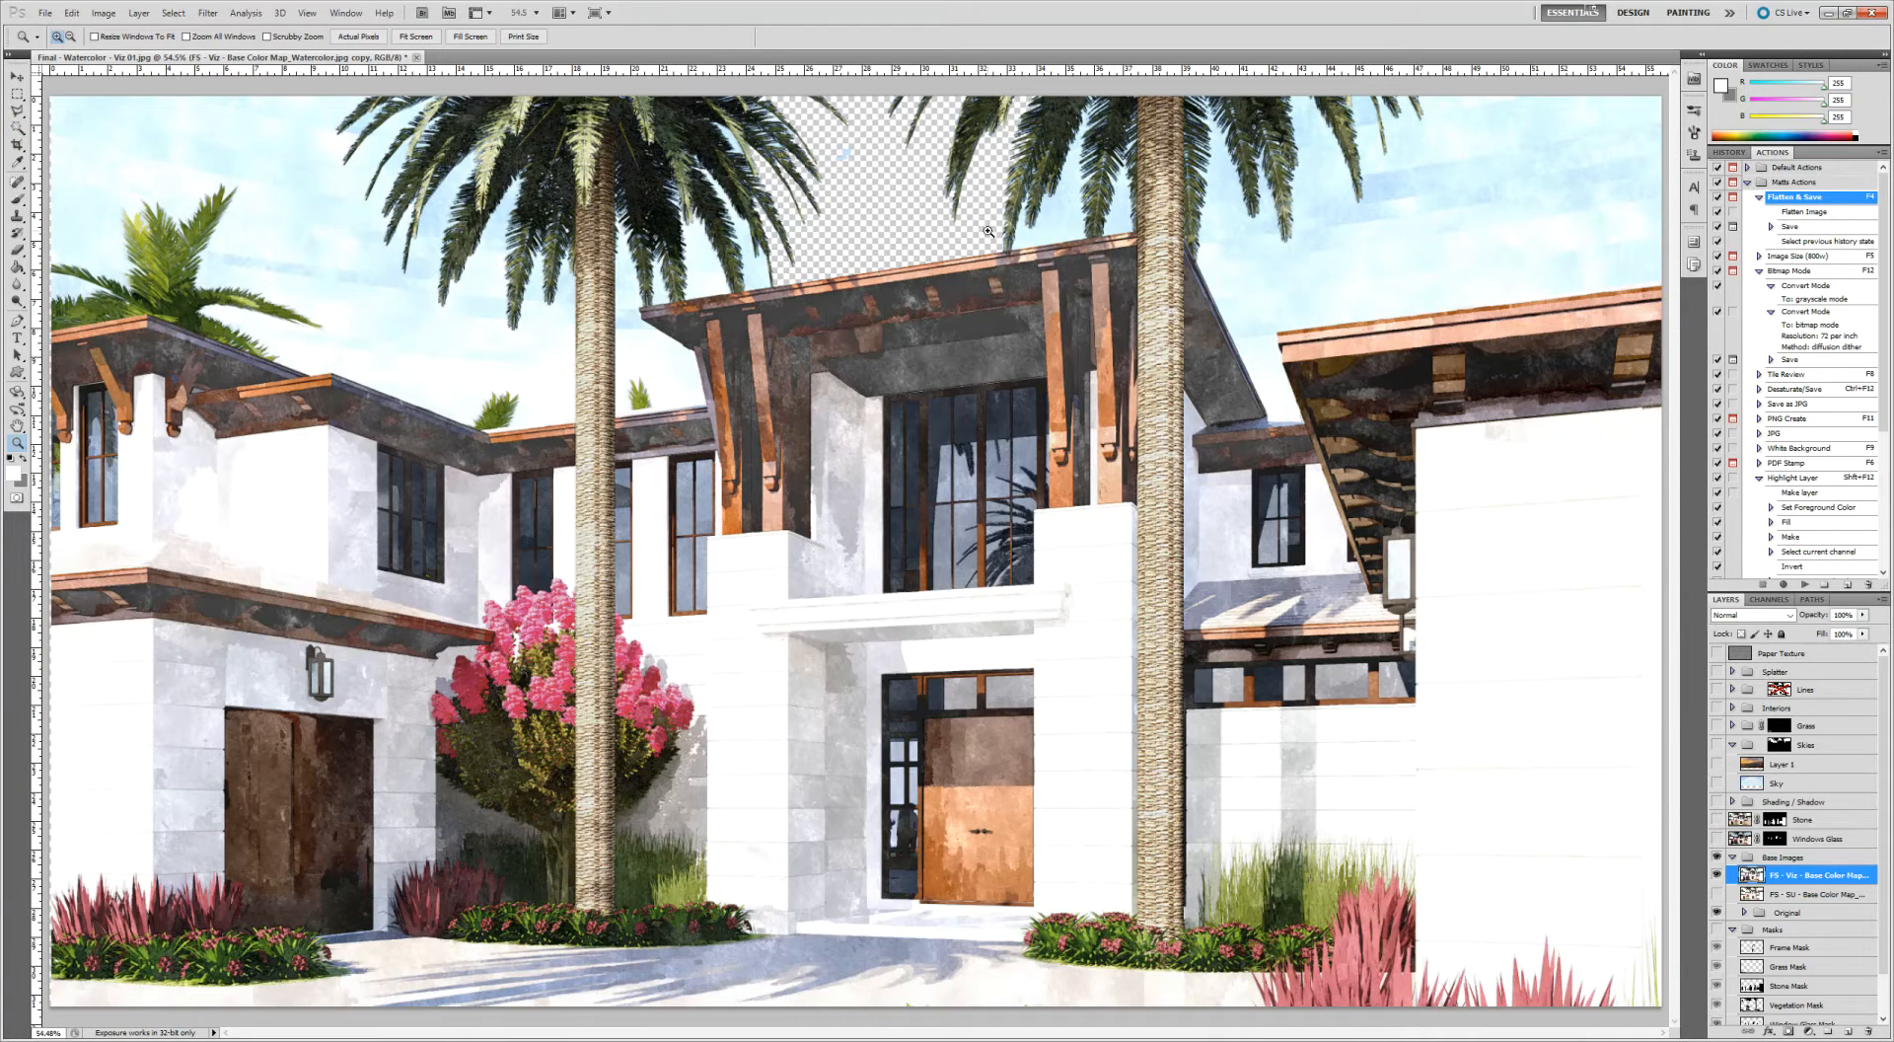
pyautogui.press('w')
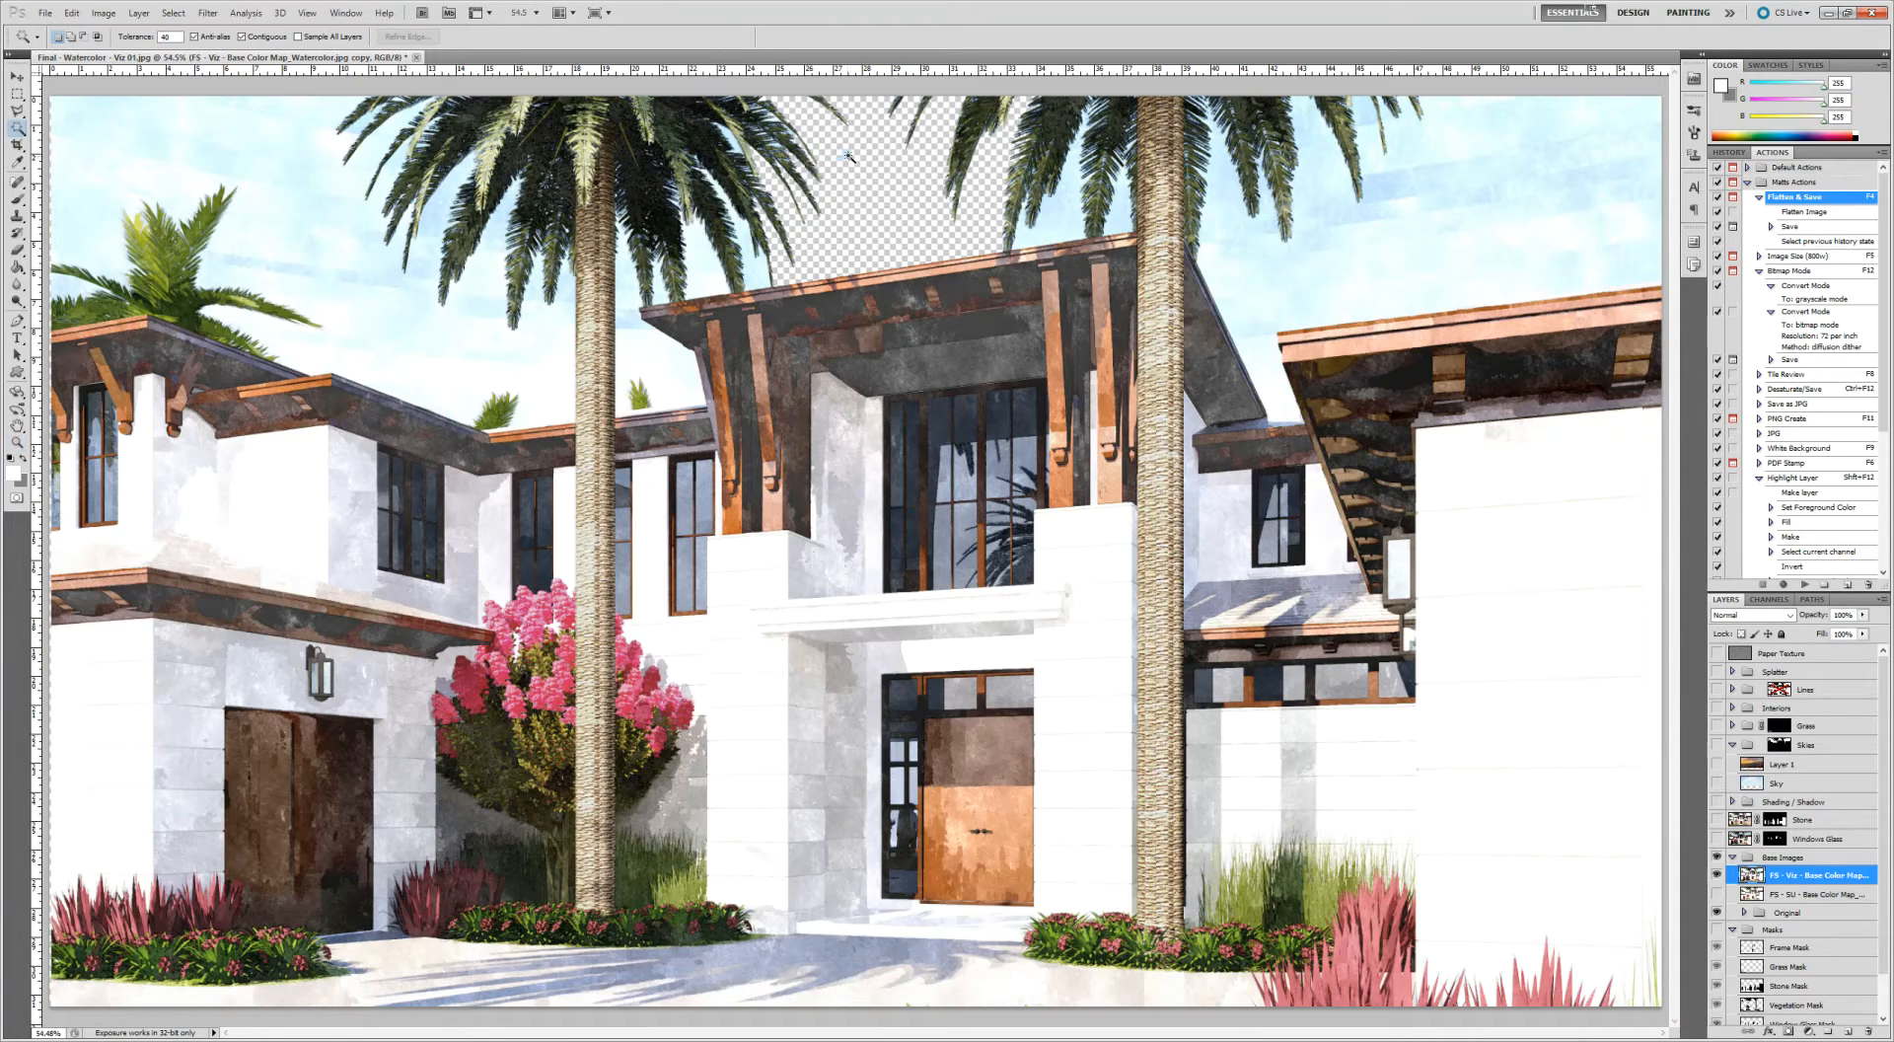
pyautogui.click(847, 155)
pyautogui.click(1341, 242)
pyautogui.press('Delete')
pyautogui.click(1384, 187)
pyautogui.press('Delete')
pyautogui.click(1300, 132)
pyautogui.press('Delete')
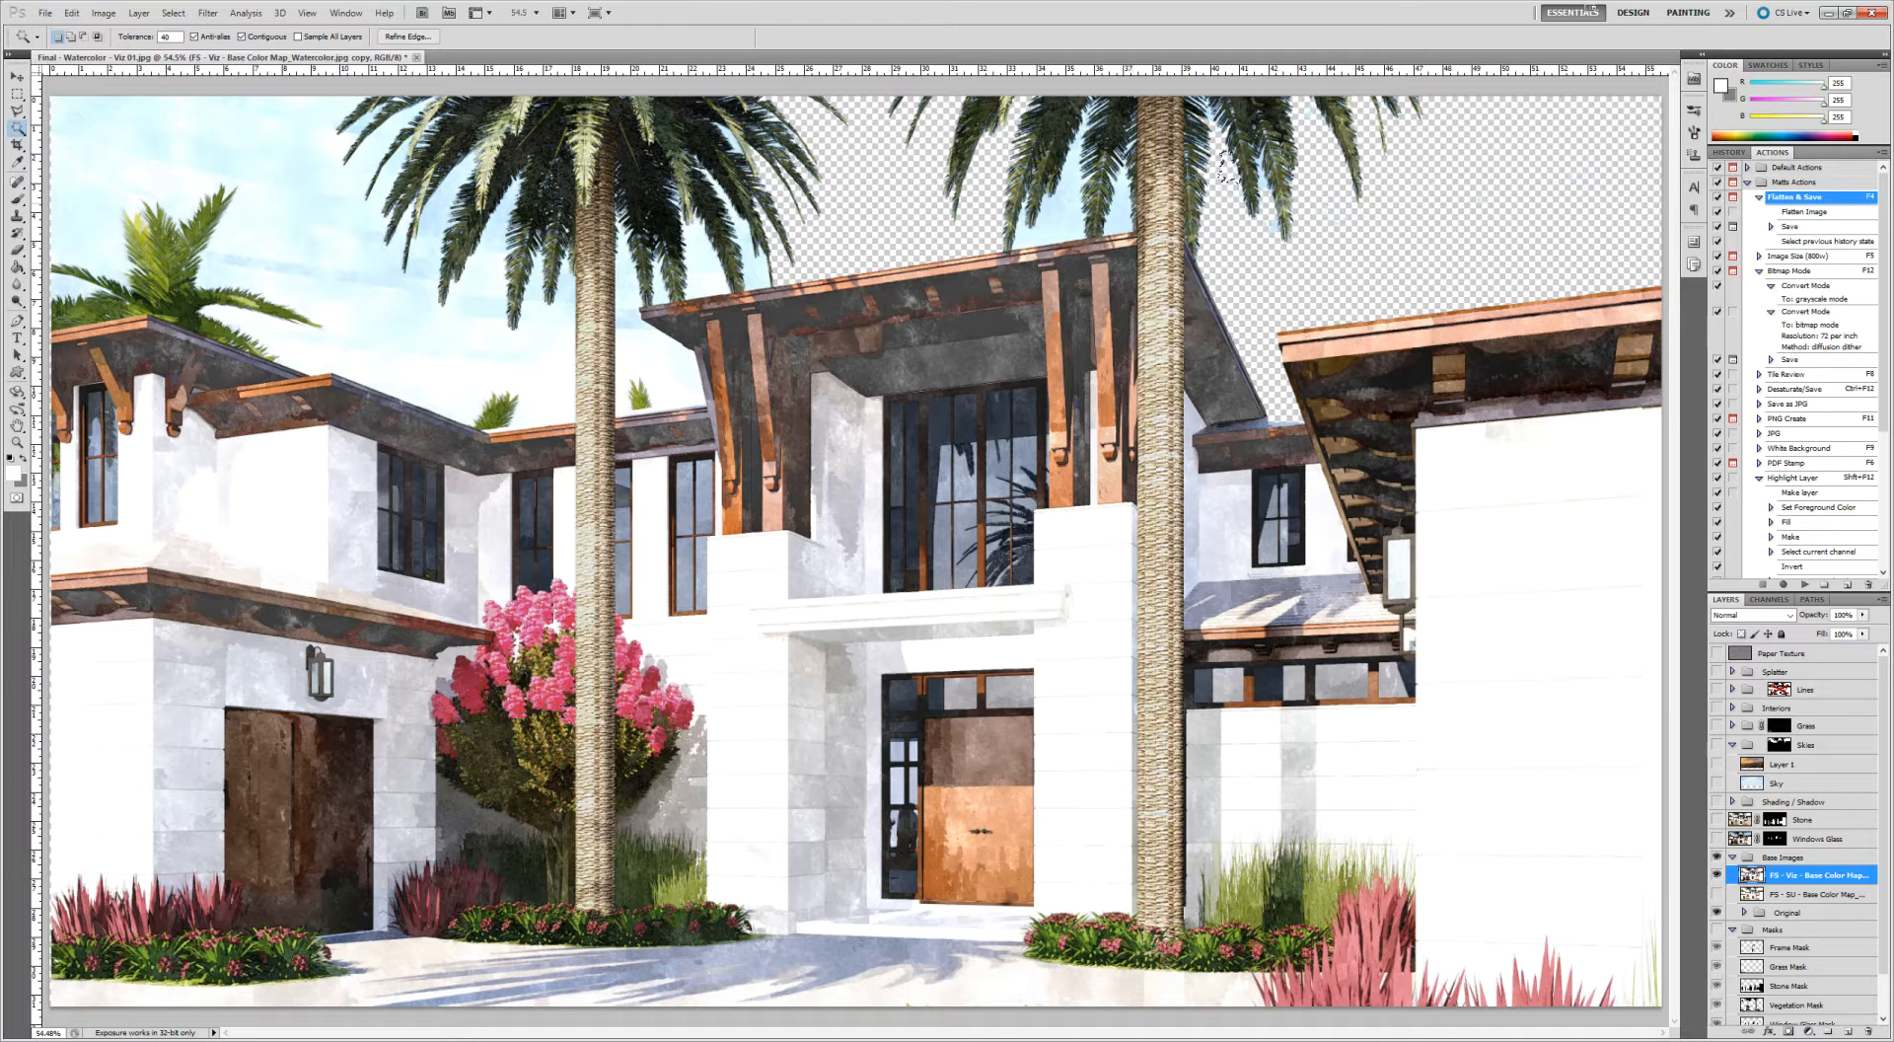
# Delete the small sky patches between the palm fronds and between the inner palm's trunk and the entry roof with the Magic Wand
pyautogui.click(1085, 148)
pyautogui.press('Delete')
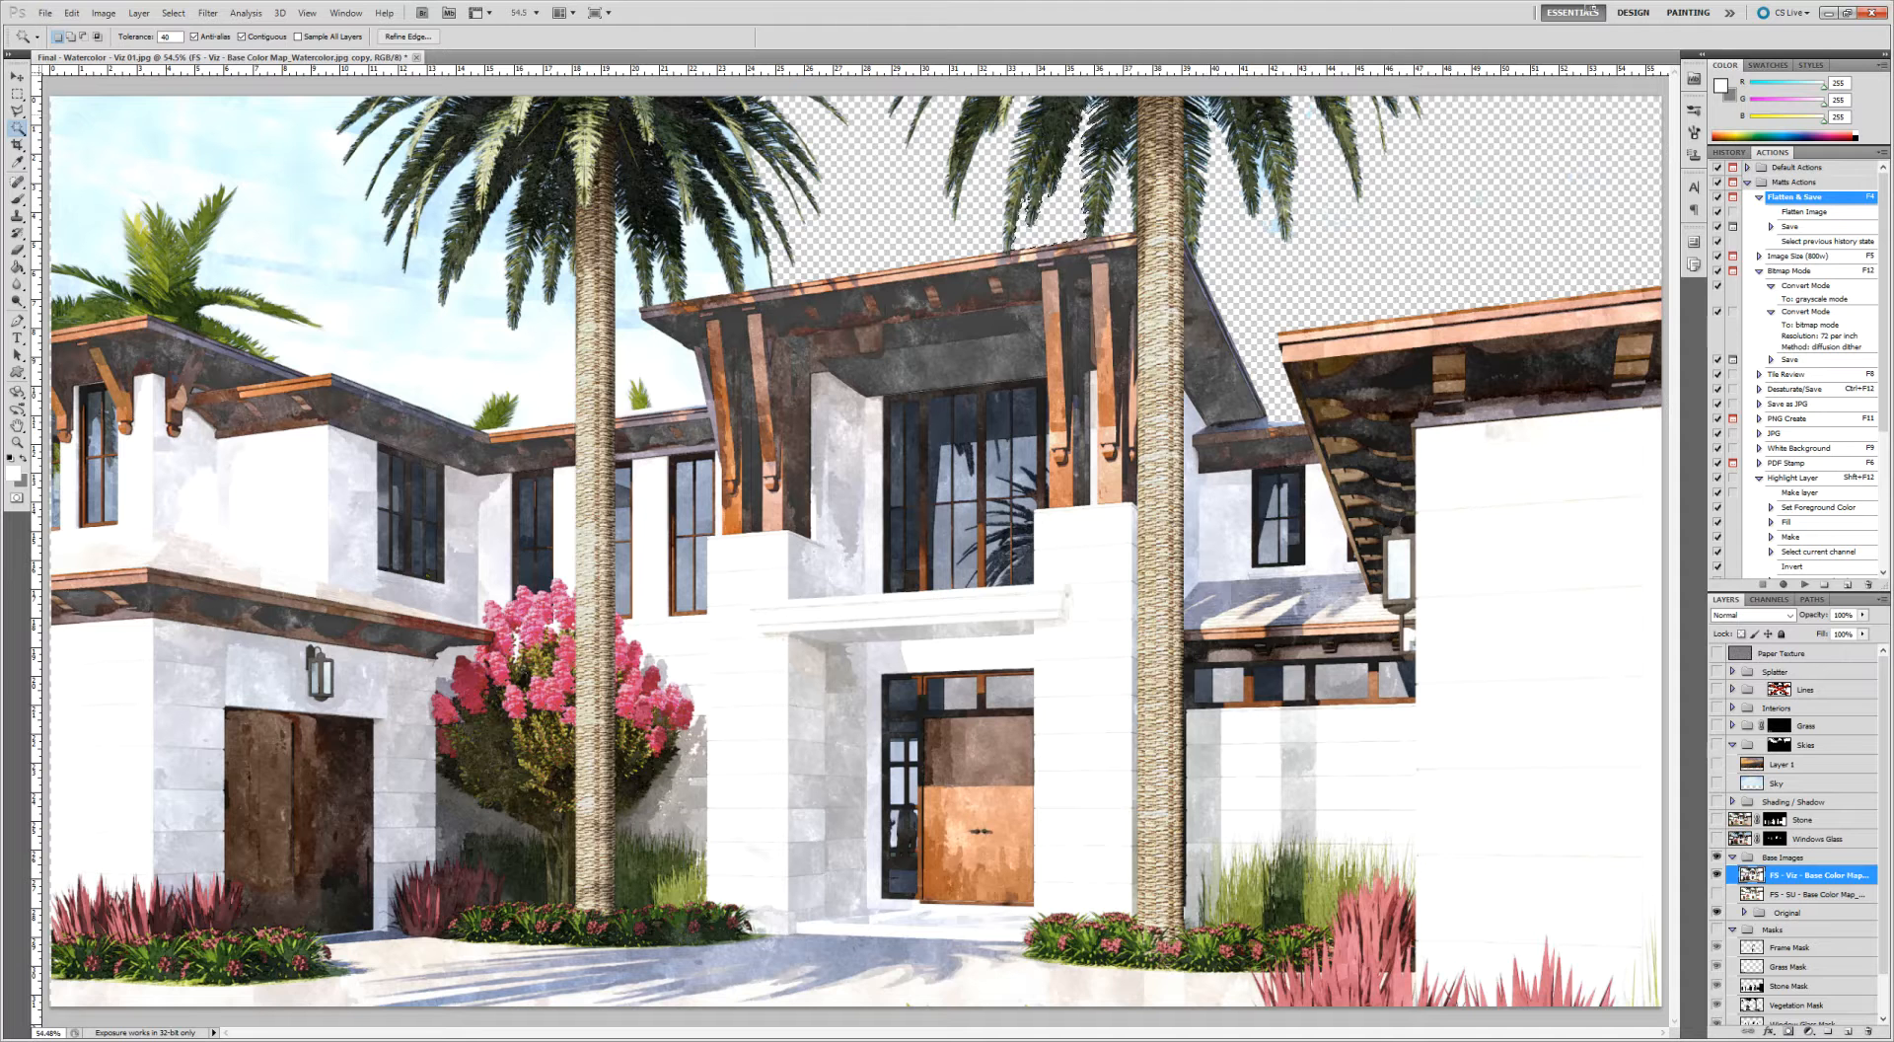
pyautogui.click(1263, 173)
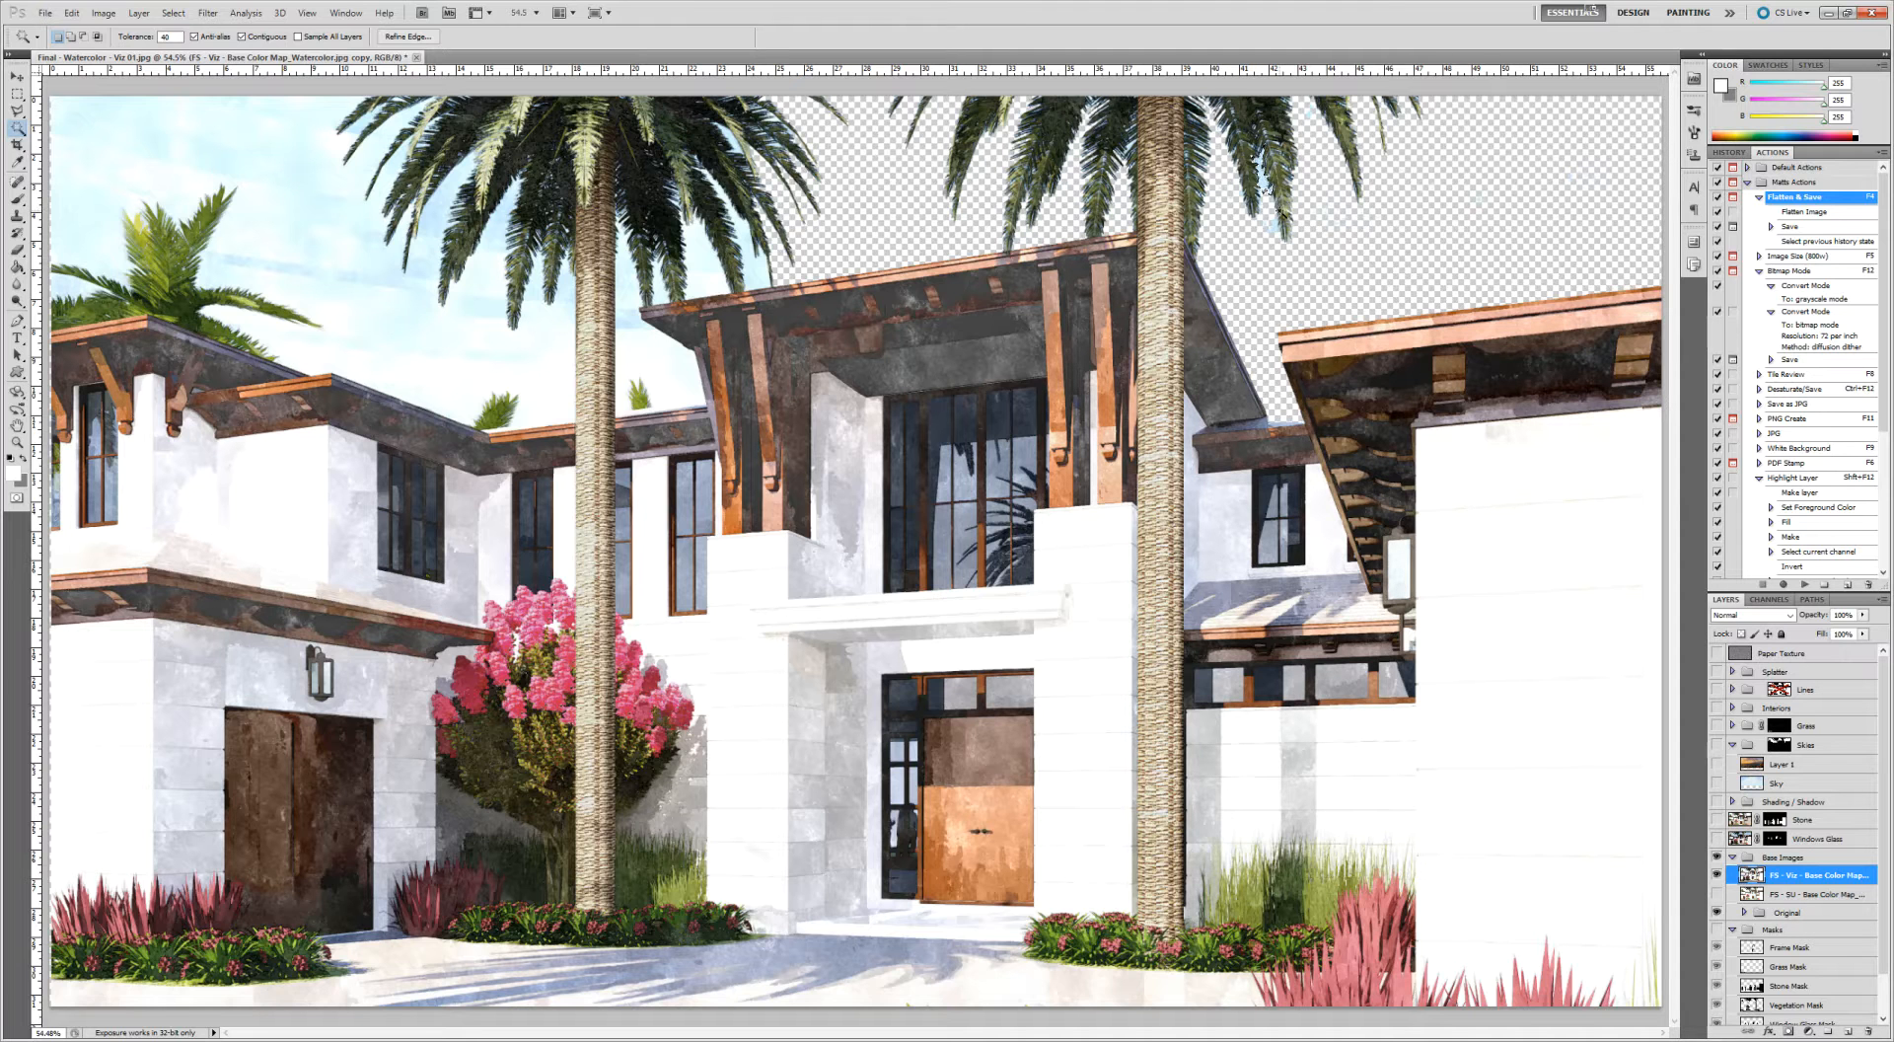
pyautogui.click(755, 279)
pyautogui.press('Delete')
pyautogui.click(757, 280)
pyautogui.press('Delete')
pyautogui.click(733, 139)
pyautogui.click(647, 376)
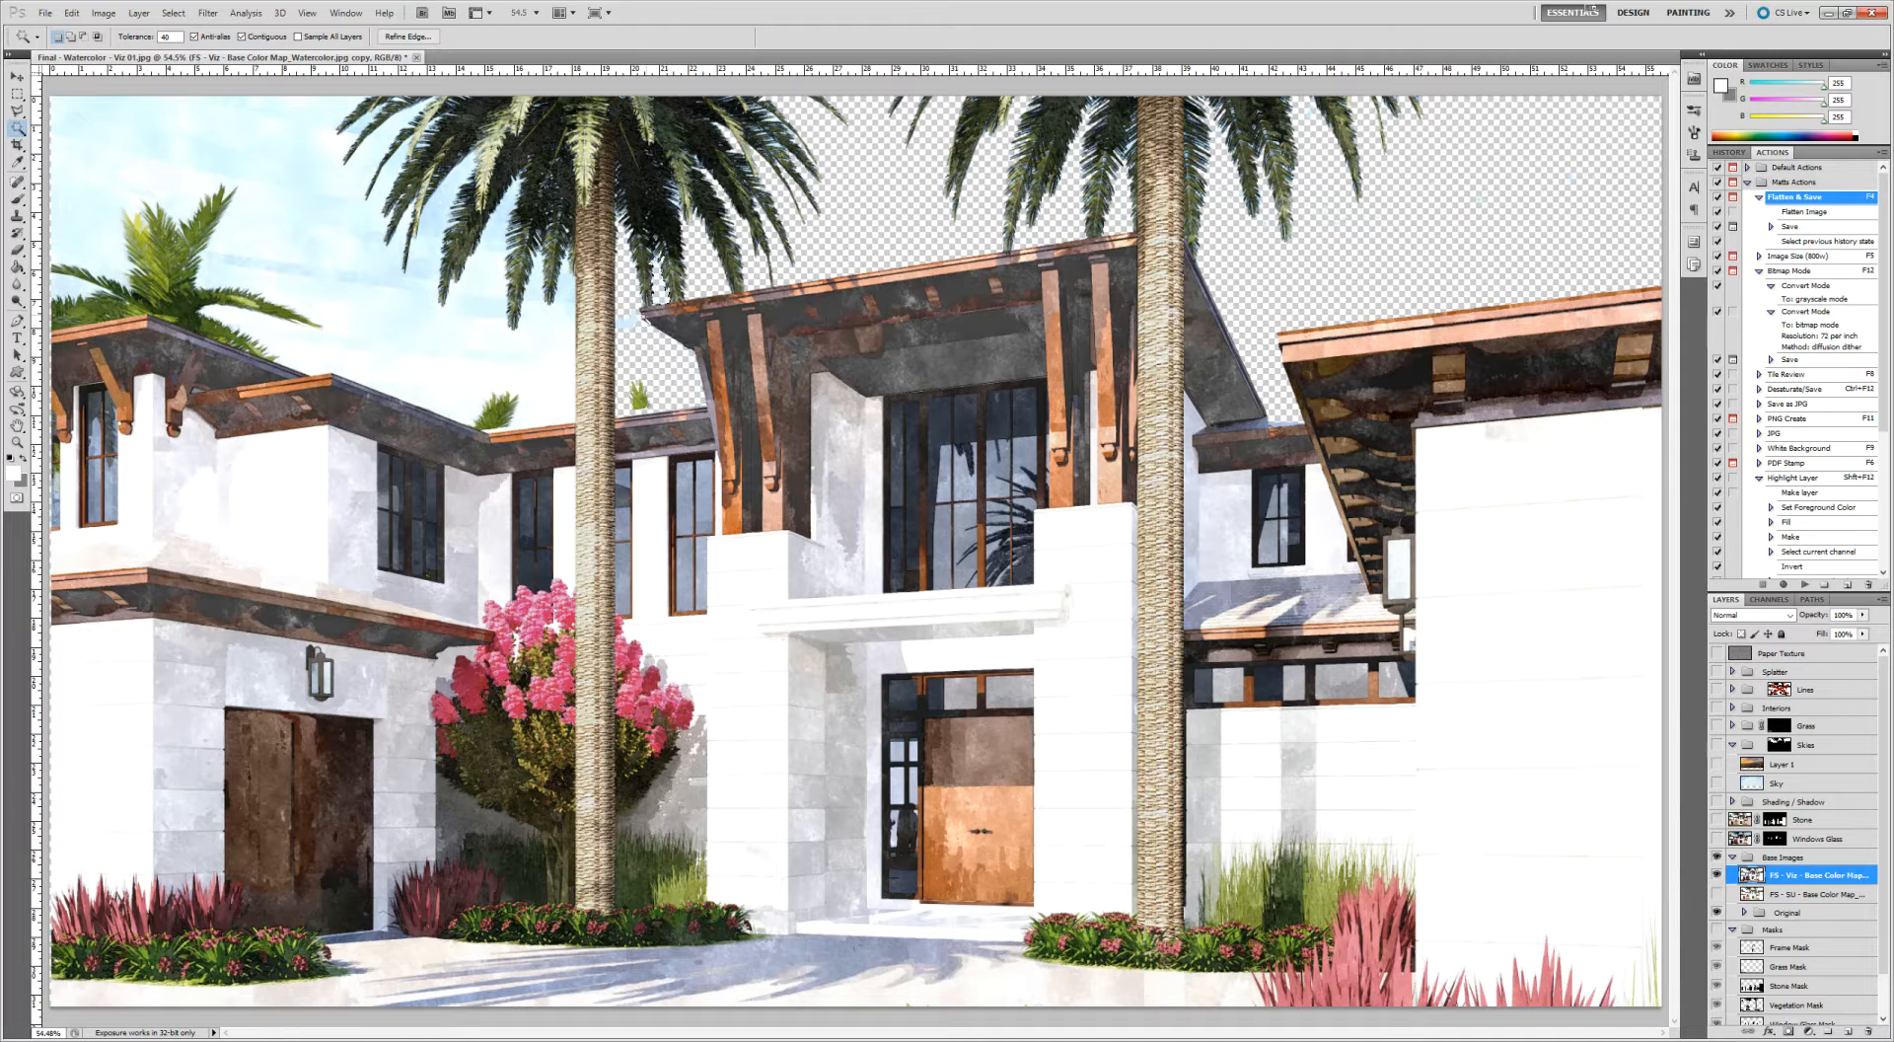
# Delete the sky above the low wing and the leftover cloud patches near the small palm with the Magic Wand
pyautogui.click(568, 340)
pyautogui.press('Delete')
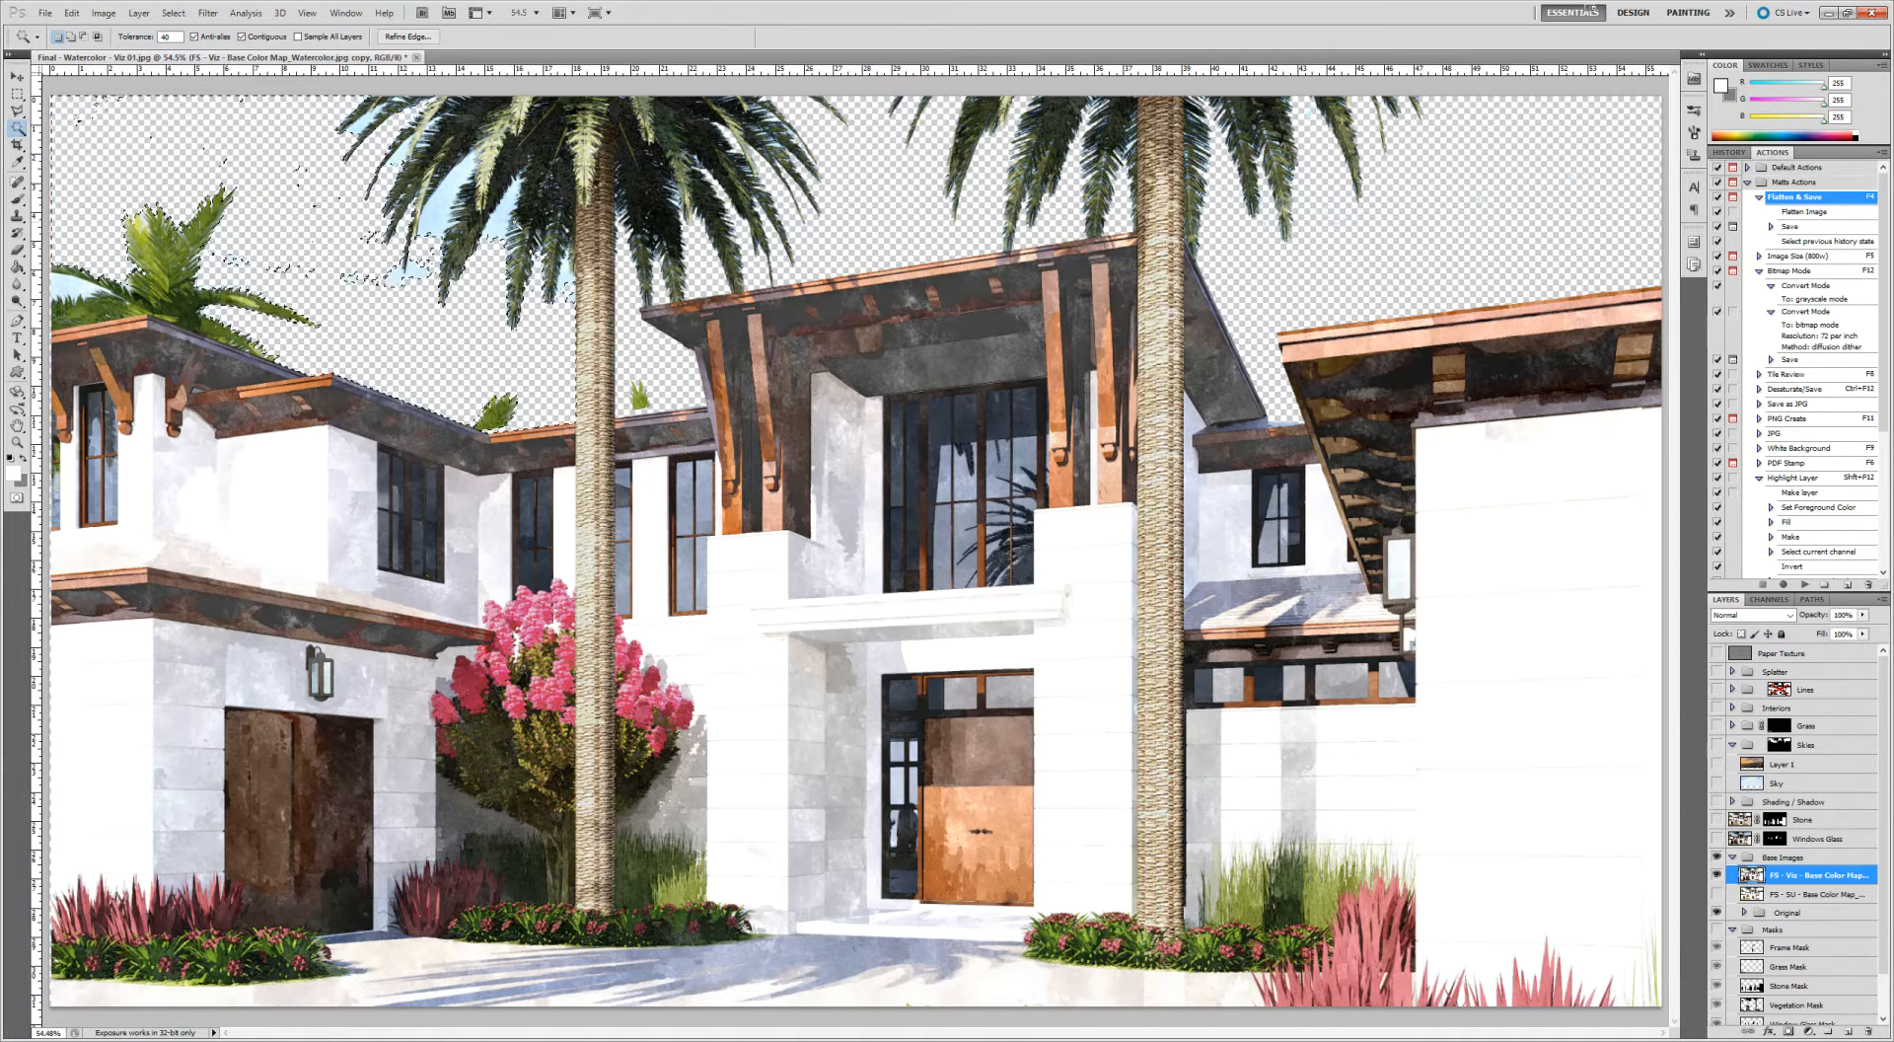
pyautogui.press('Delete')
pyautogui.click(413, 276)
pyautogui.press('Delete')
pyautogui.click(349, 281)
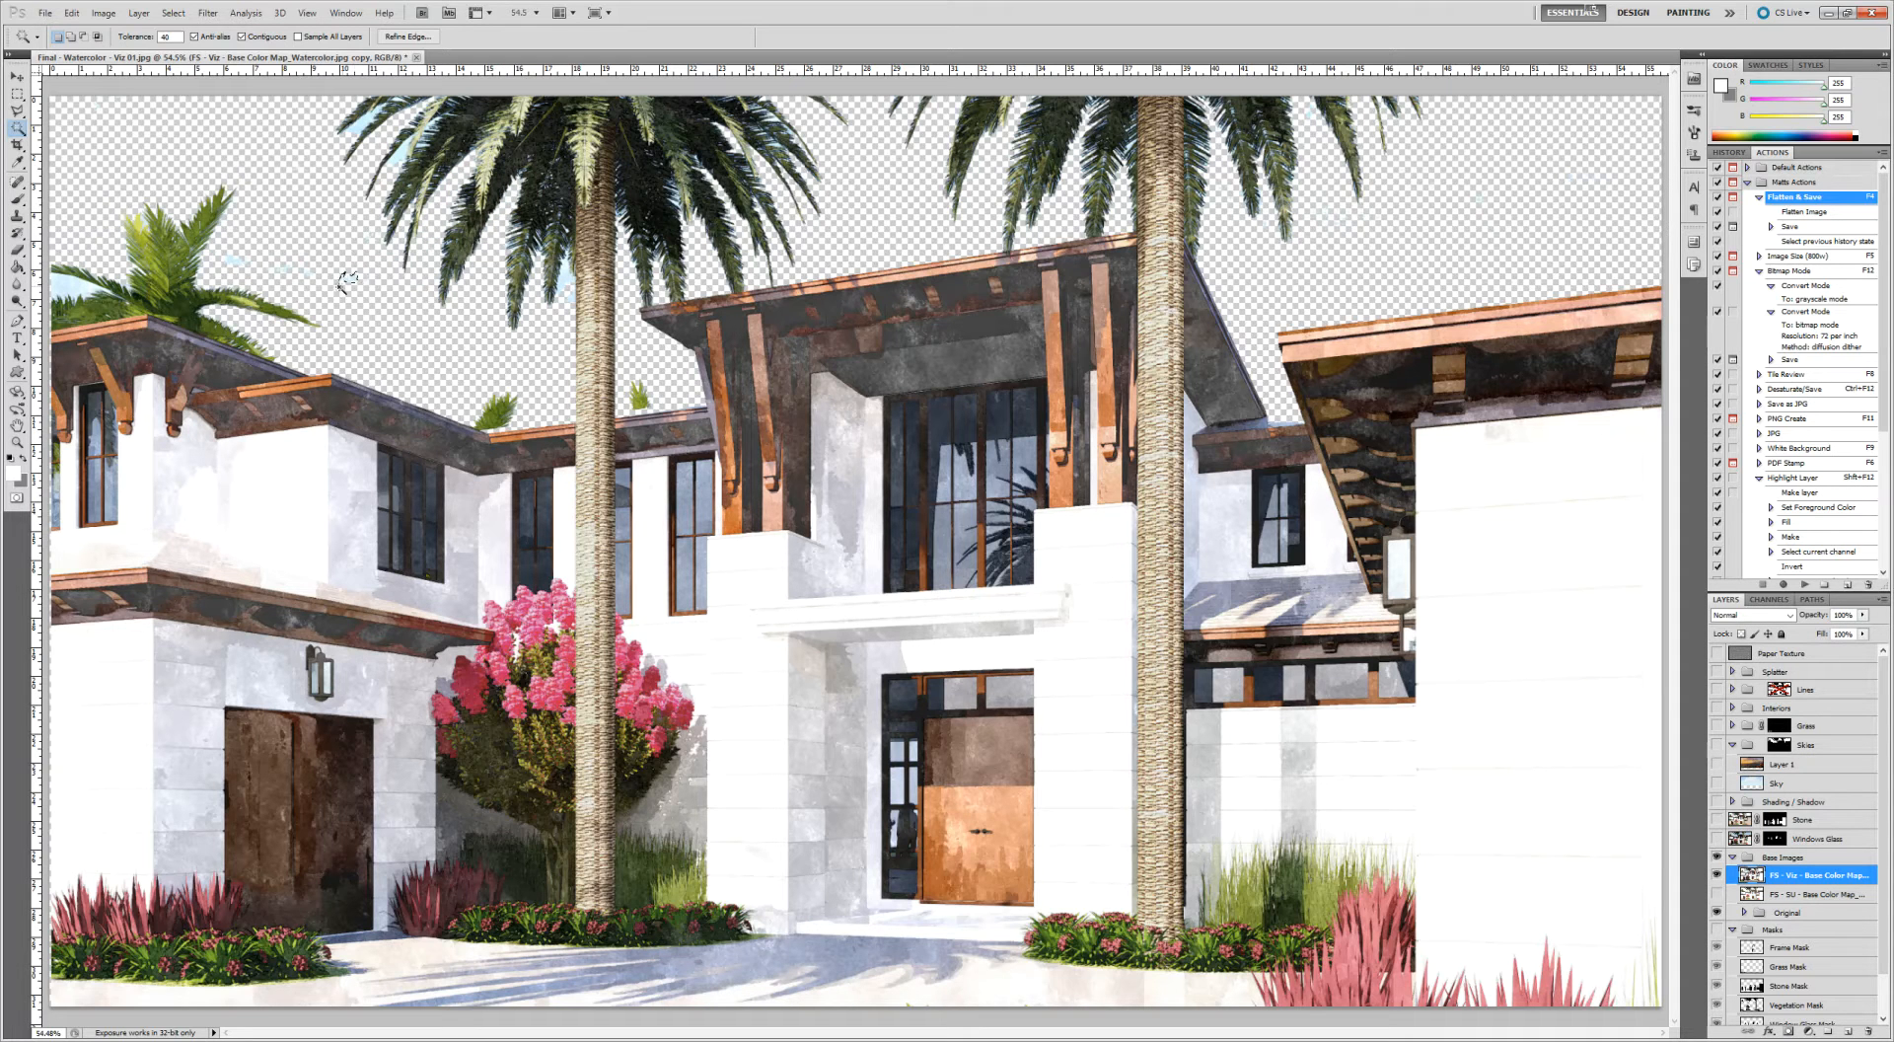
pyautogui.press('Delete')
pyautogui.click(234, 258)
pyautogui.press('Delete')
# Delete the blue sky patches within the inner palm's fronds, extend the selection to similar pixels, clear them and deselect
pyautogui.click(356, 131)
pyautogui.press('Delete')
pyautogui.click(424, 146)
pyautogui.click(174, 13)
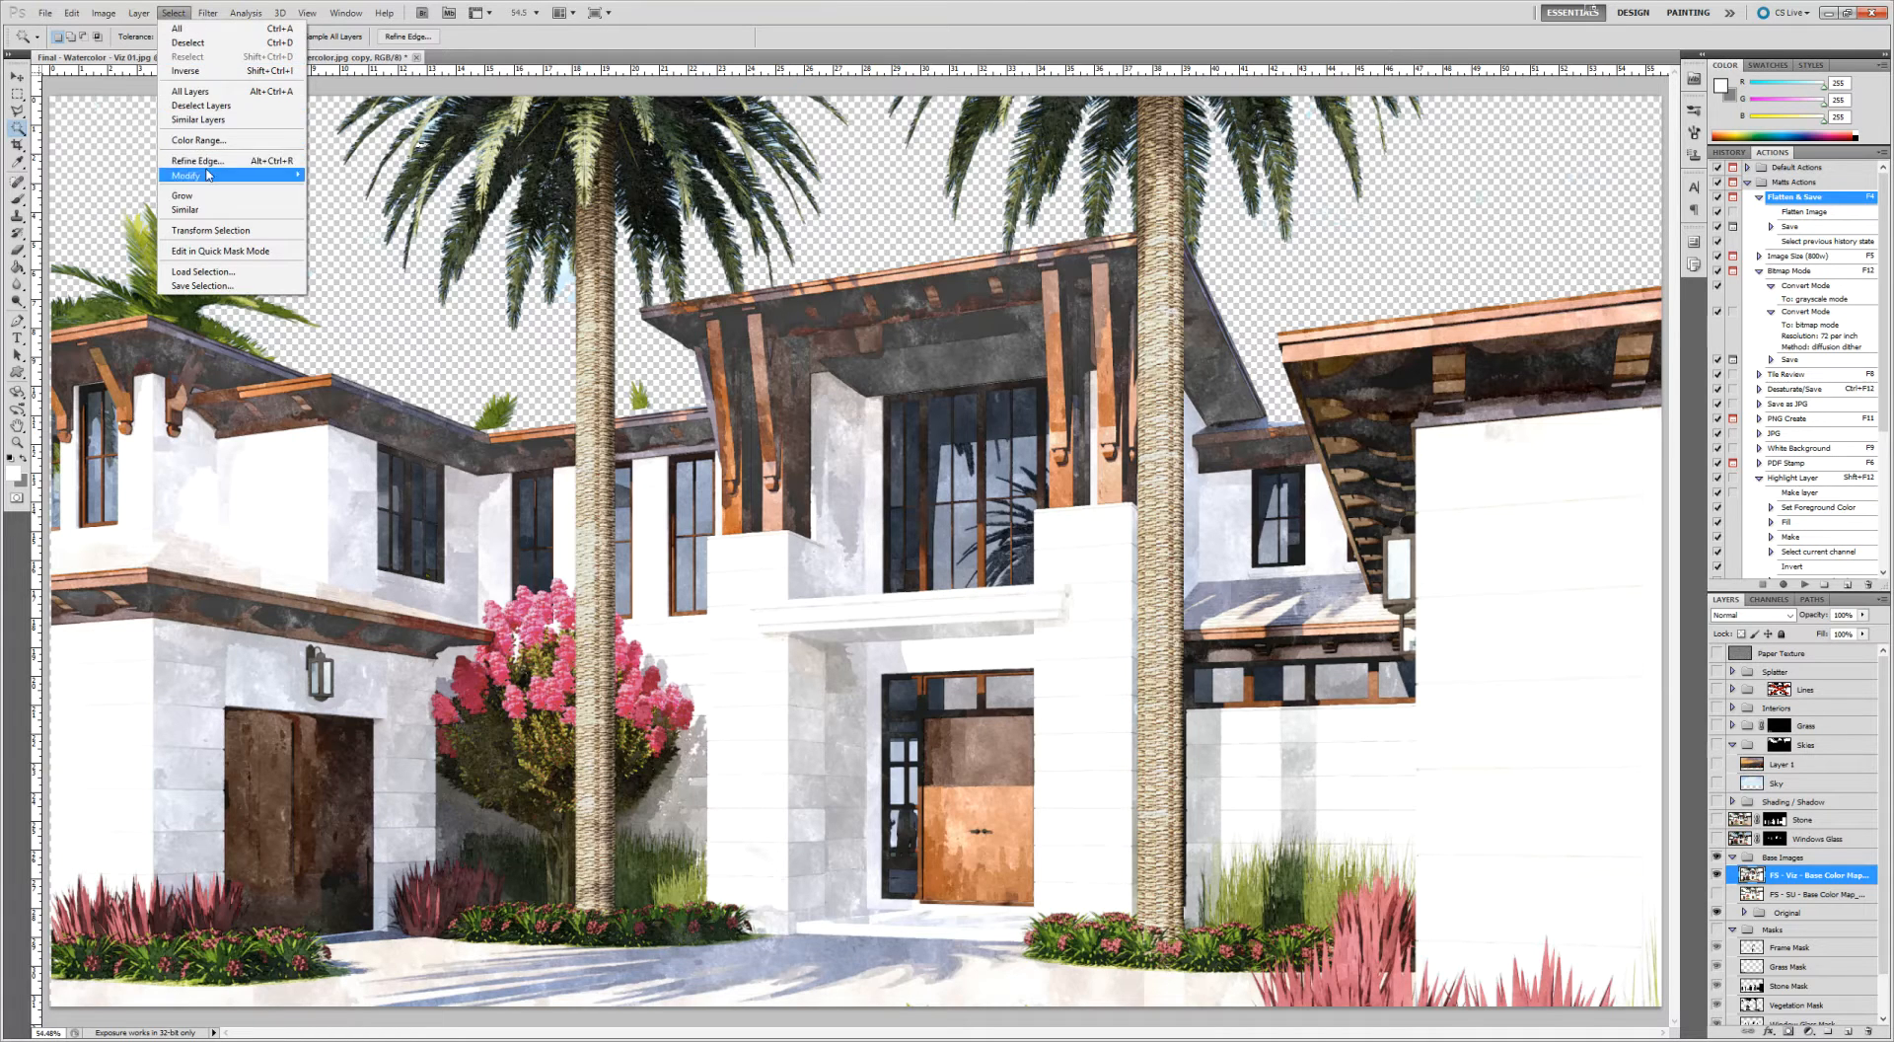
pyautogui.click(186, 209)
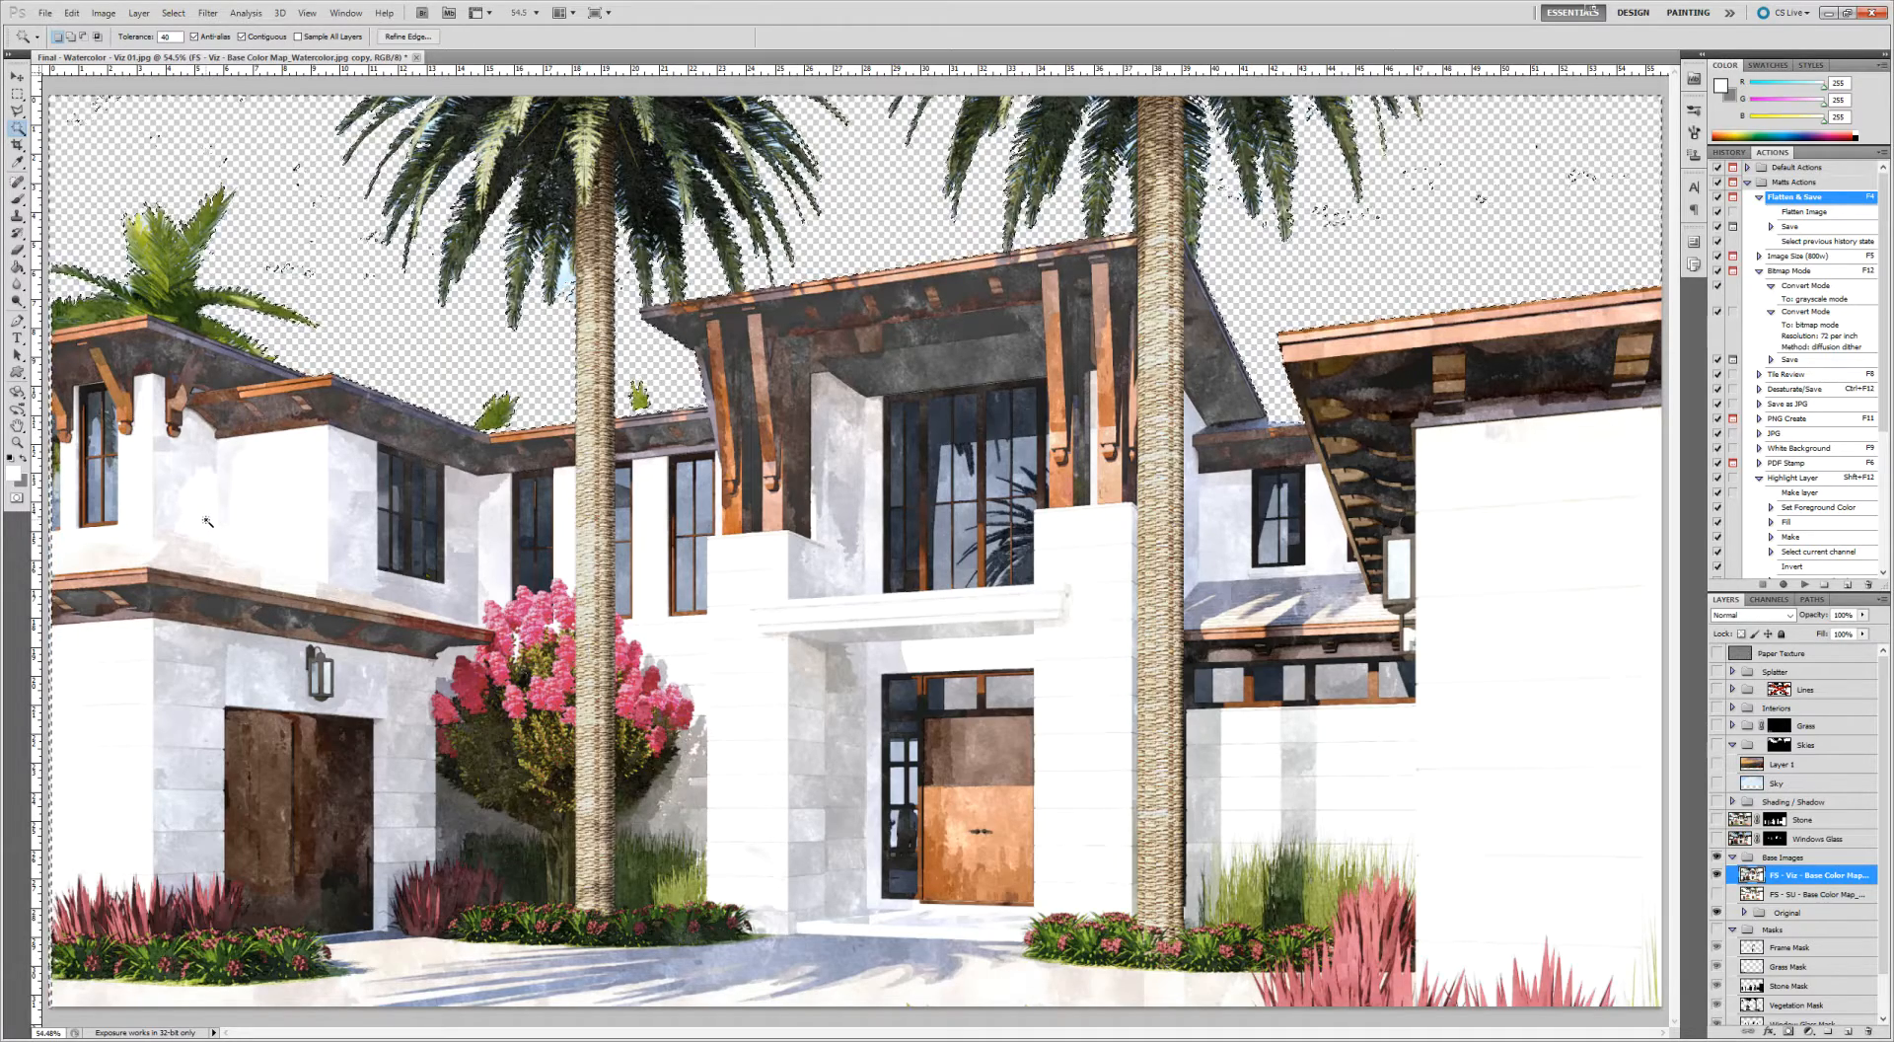
pyautogui.hotkey('ctrl', 'd')
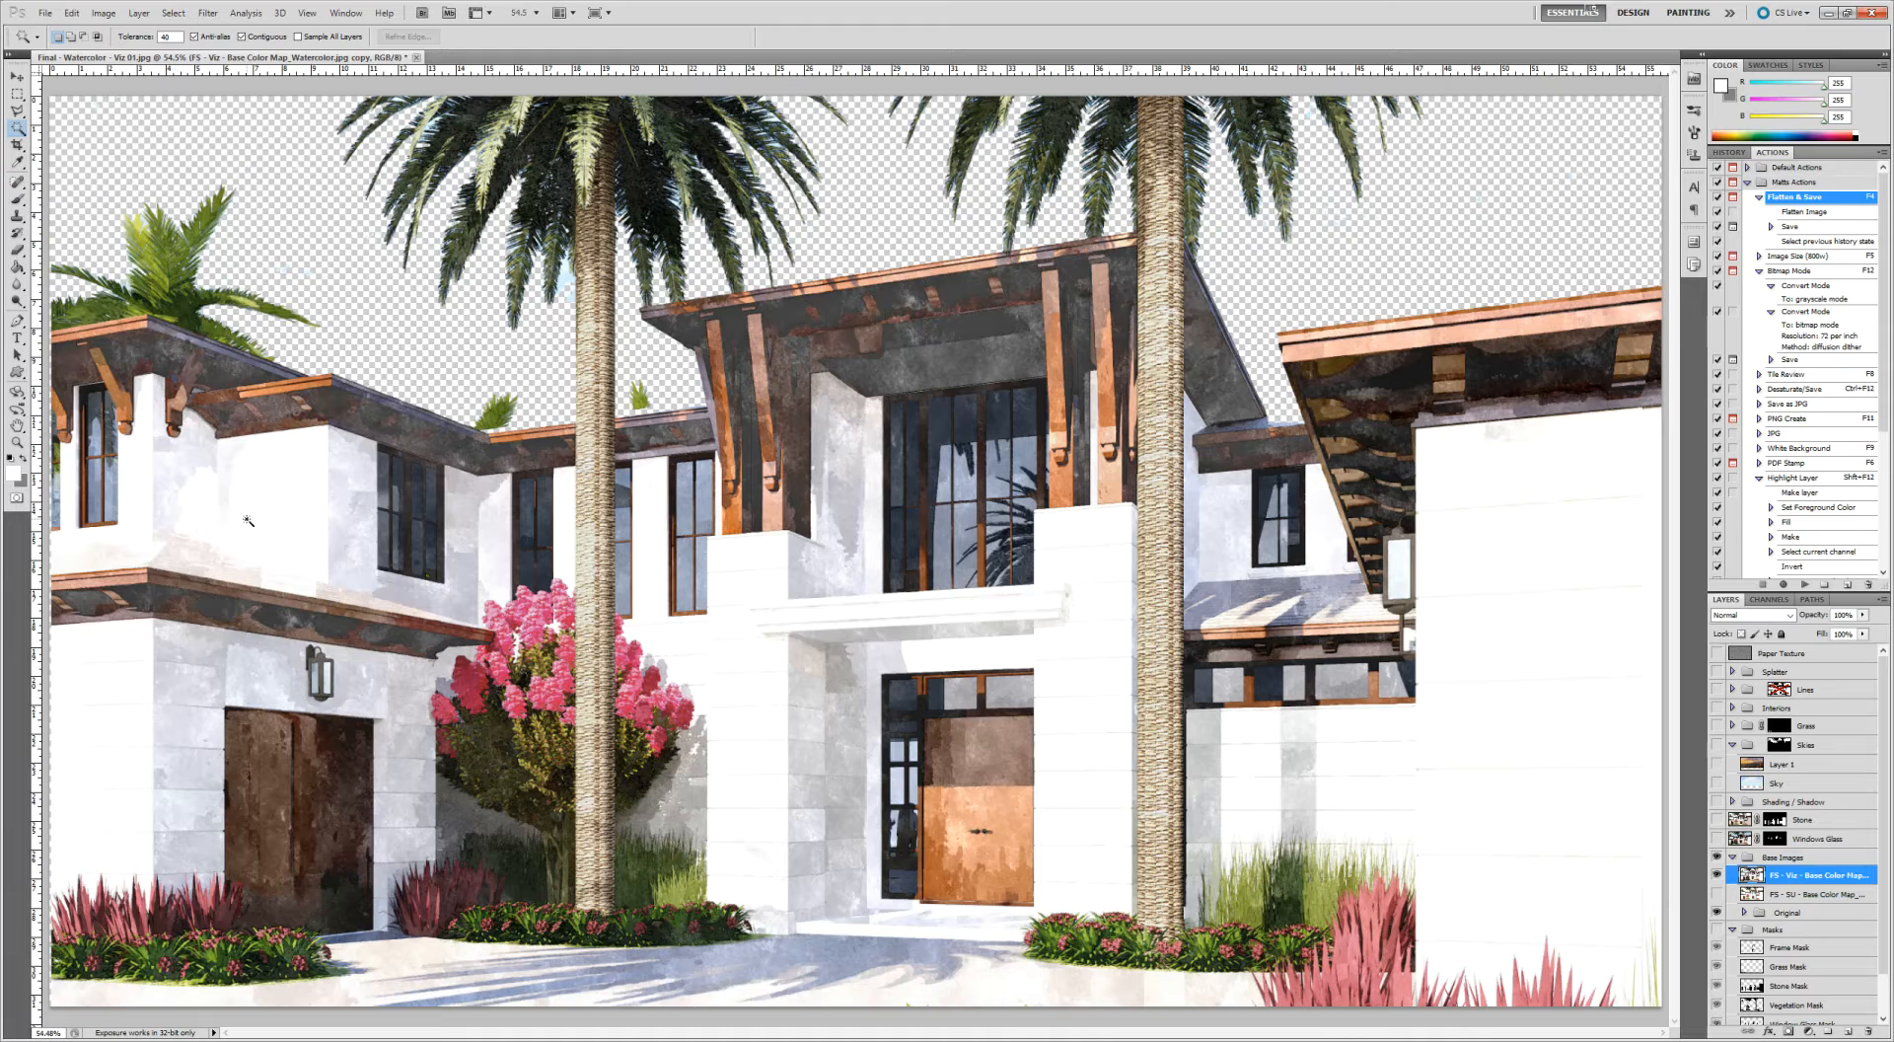
# Bring back the similar-pixel selection through the history, modify it with the Rectangular Marquee, clear it again and deselect
pyautogui.click(1729, 151)
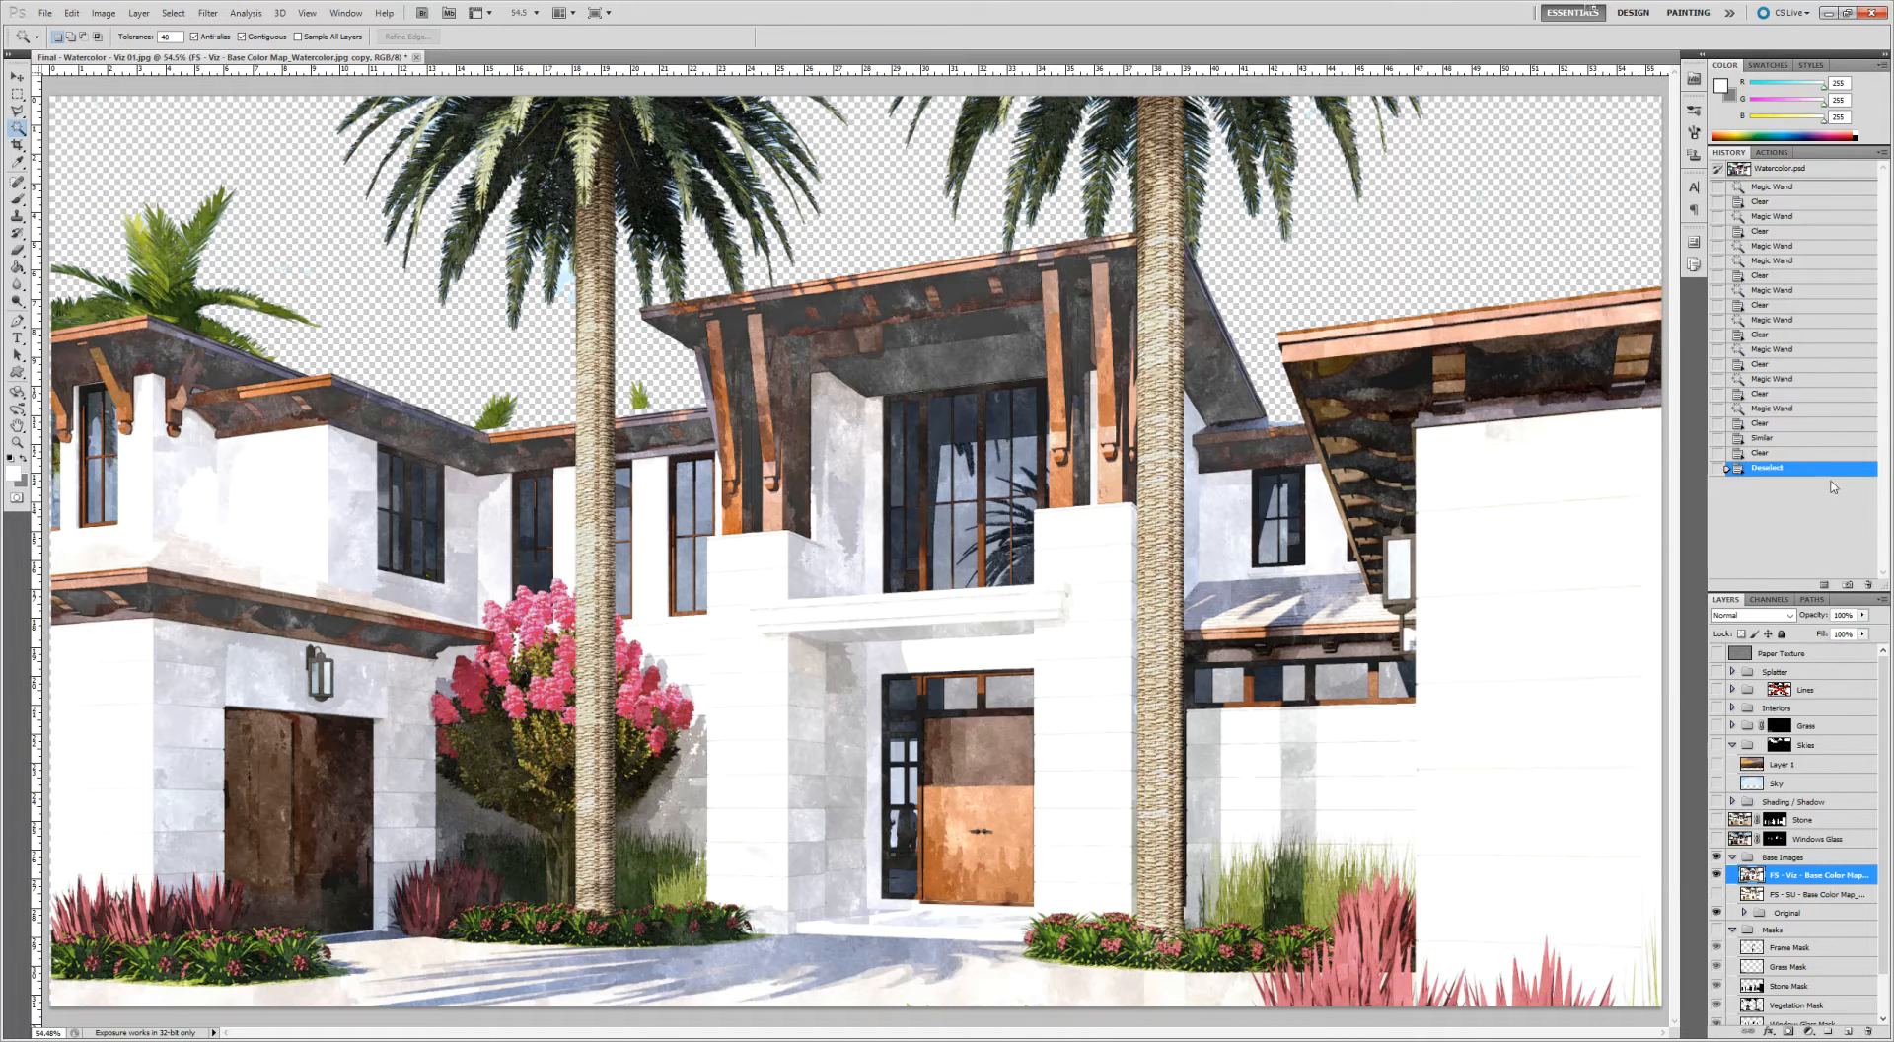
pyautogui.click(1758, 455)
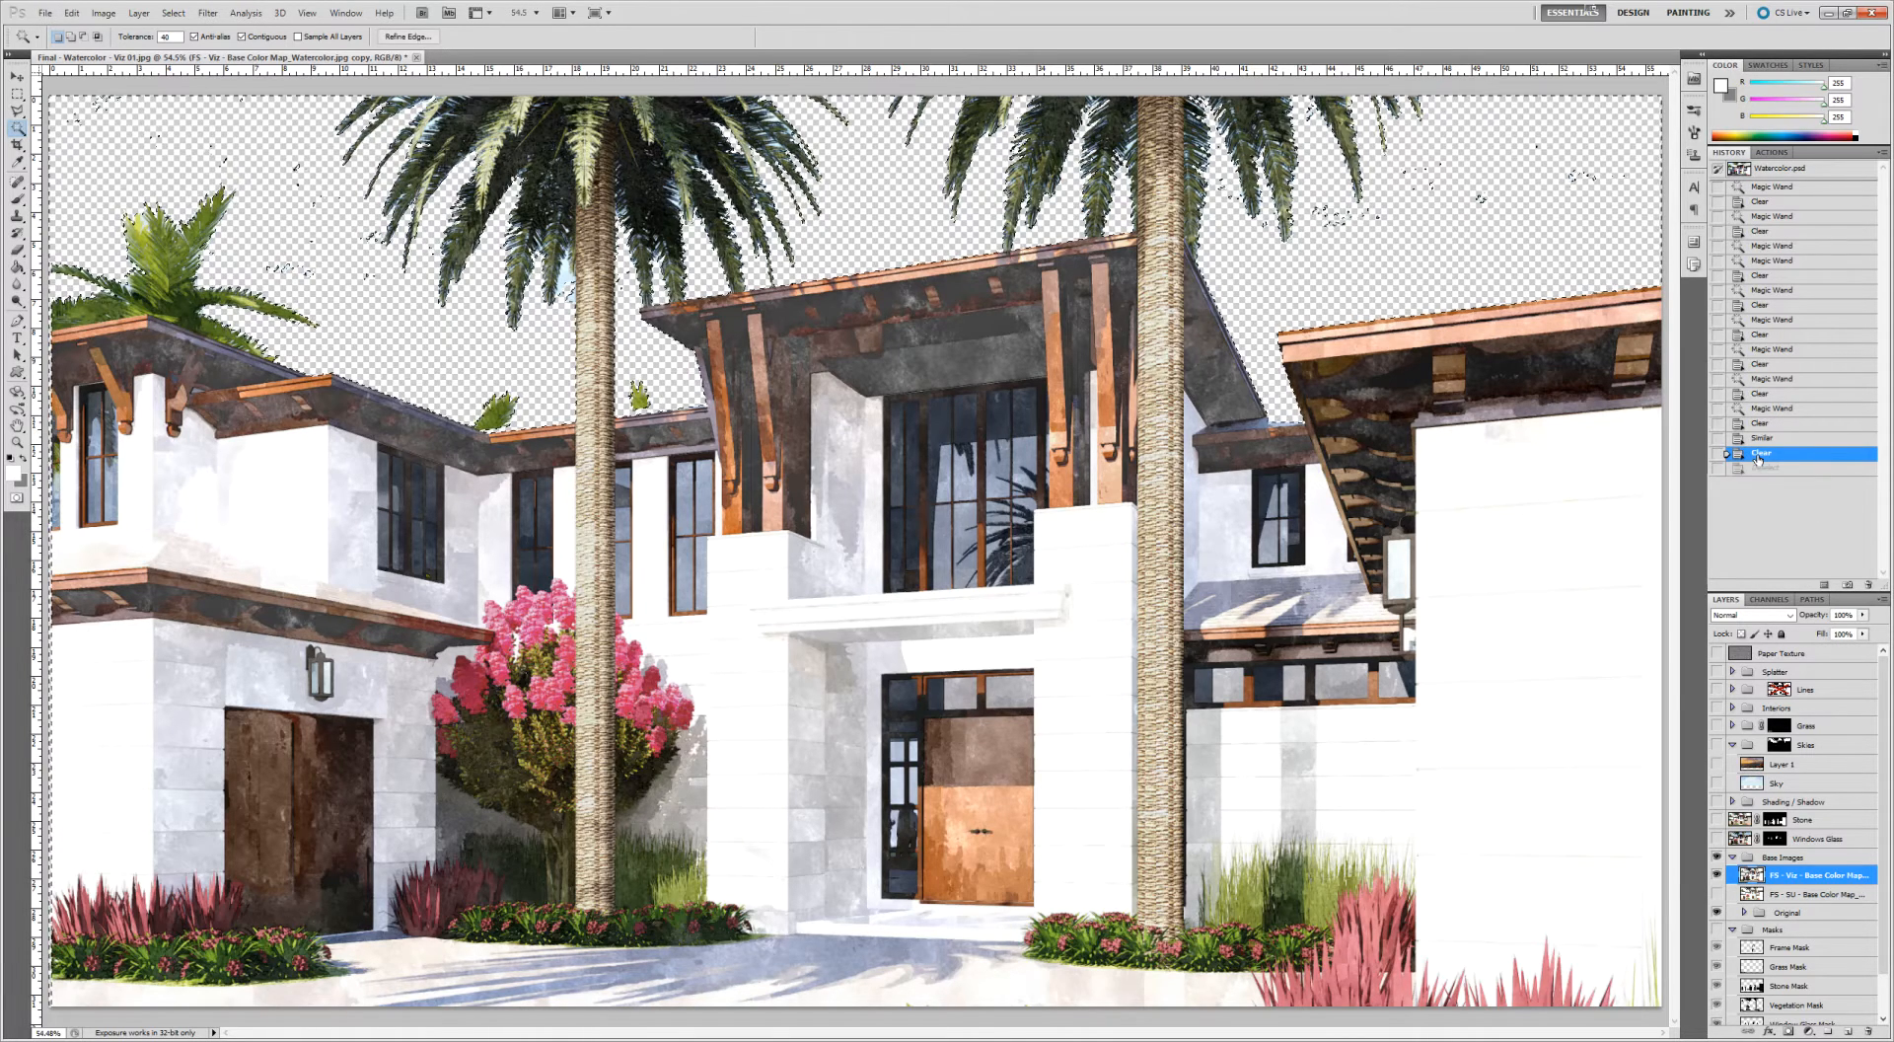
pyautogui.press('m')
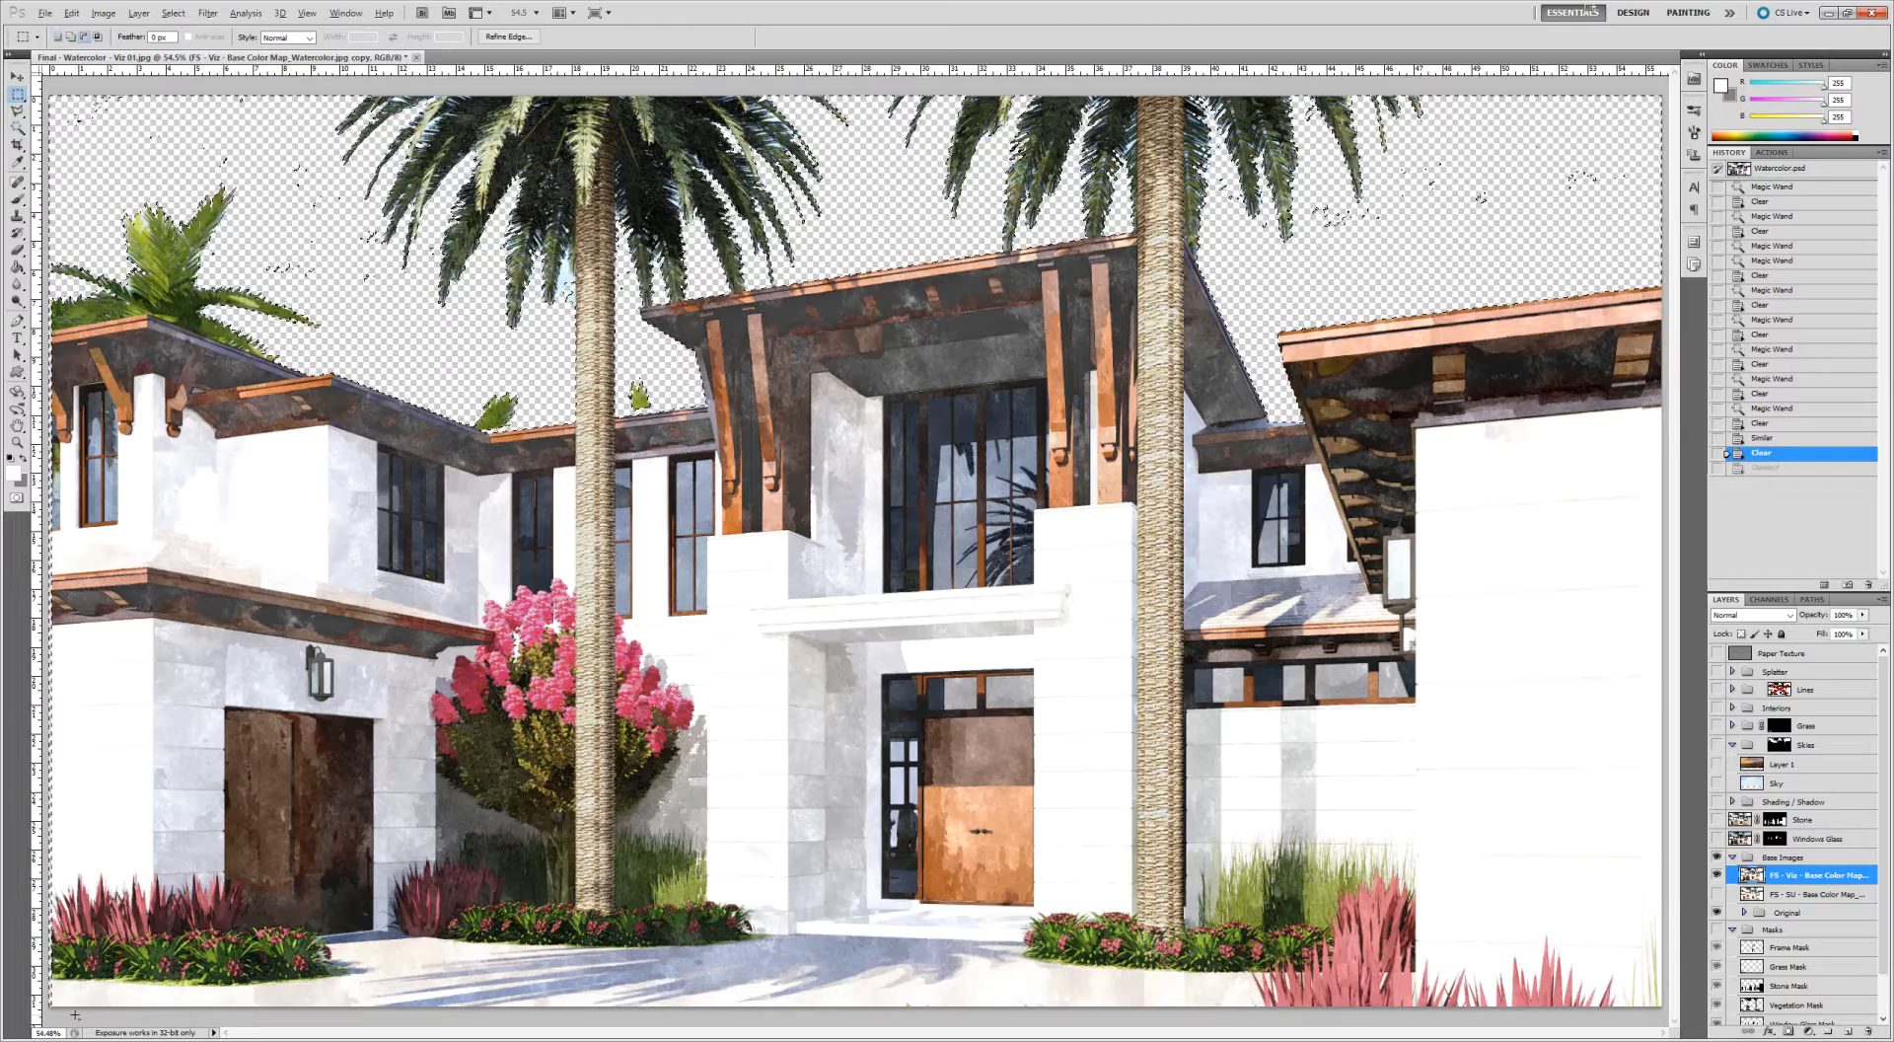
pyautogui.moveTo(42, 340); pyautogui.dragTo(43, 288)
pyautogui.press('Delete')
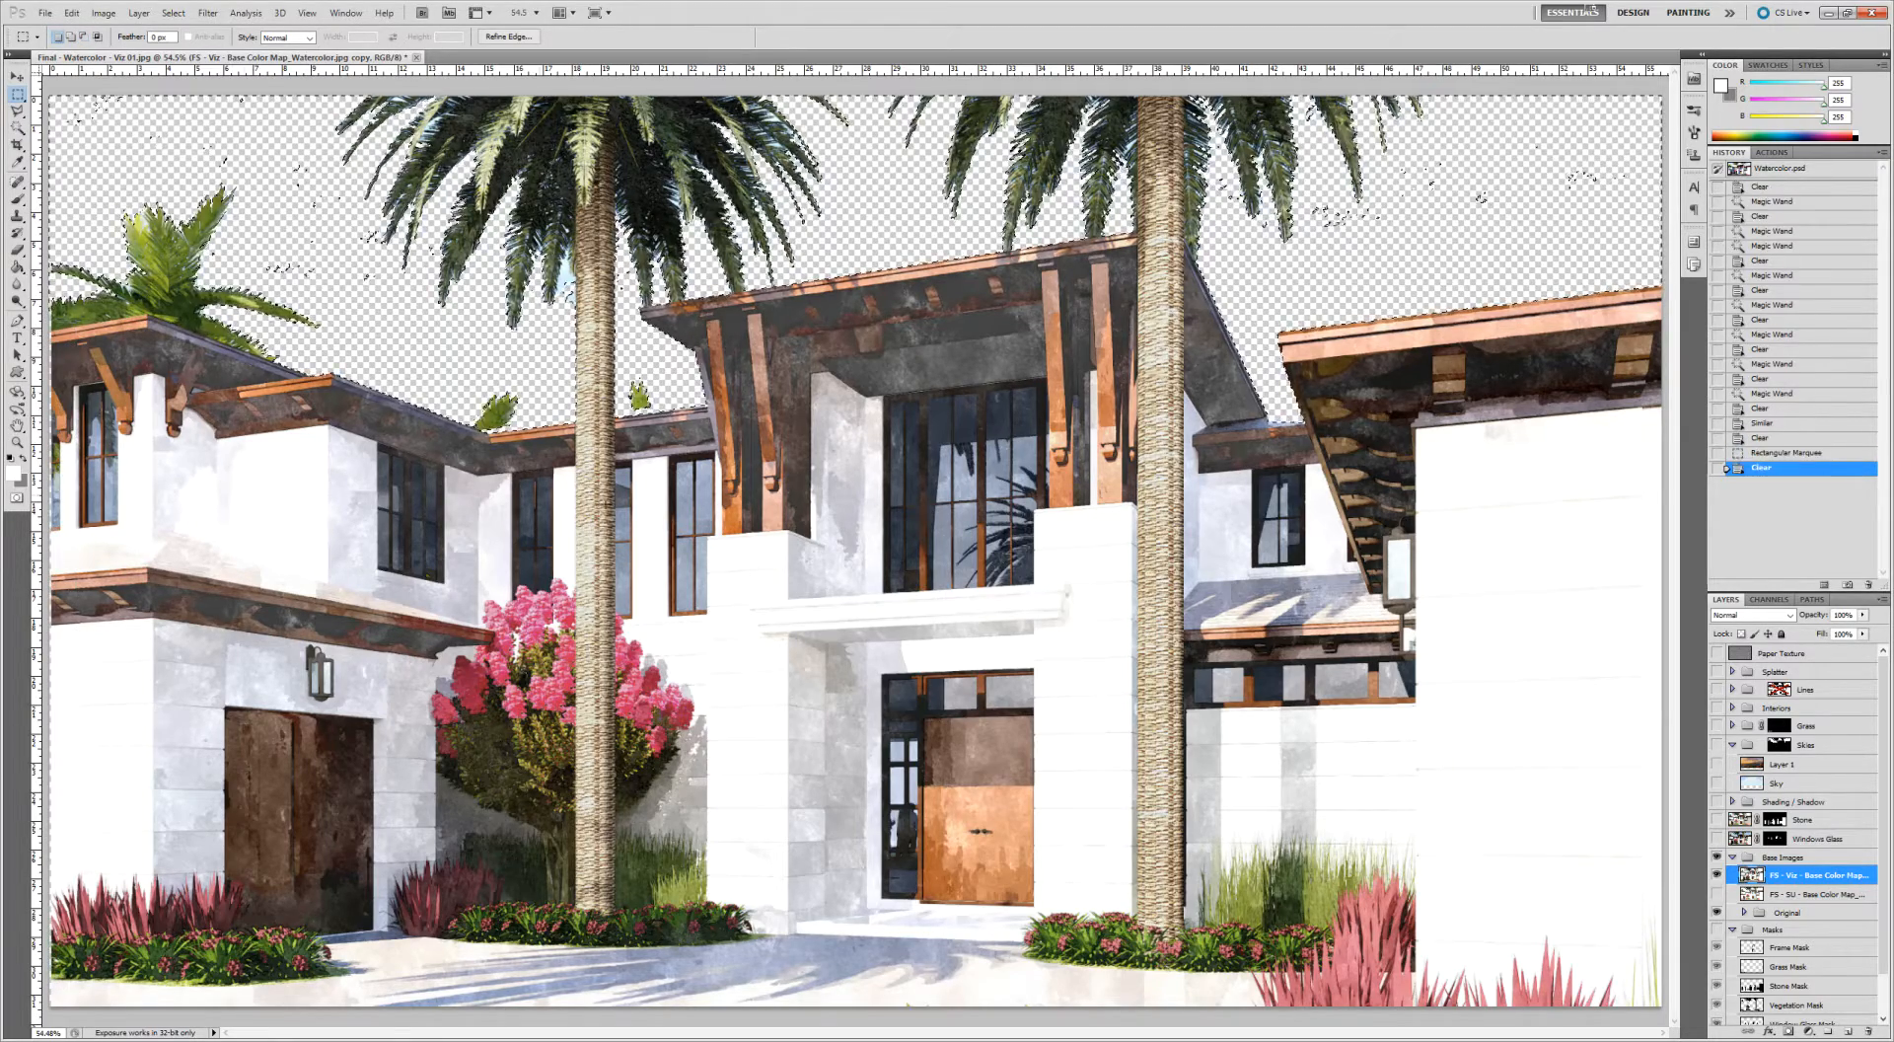
pyautogui.hotkey('ctrl', 'd')
# Select a sky remnant plus all similar pixels, exclude the house and palm trunk with the Polygonal Lasso, and delete the remaining sky pixels
pyautogui.press('w')
pyautogui.click(312, 272)
pyautogui.click(173, 13)
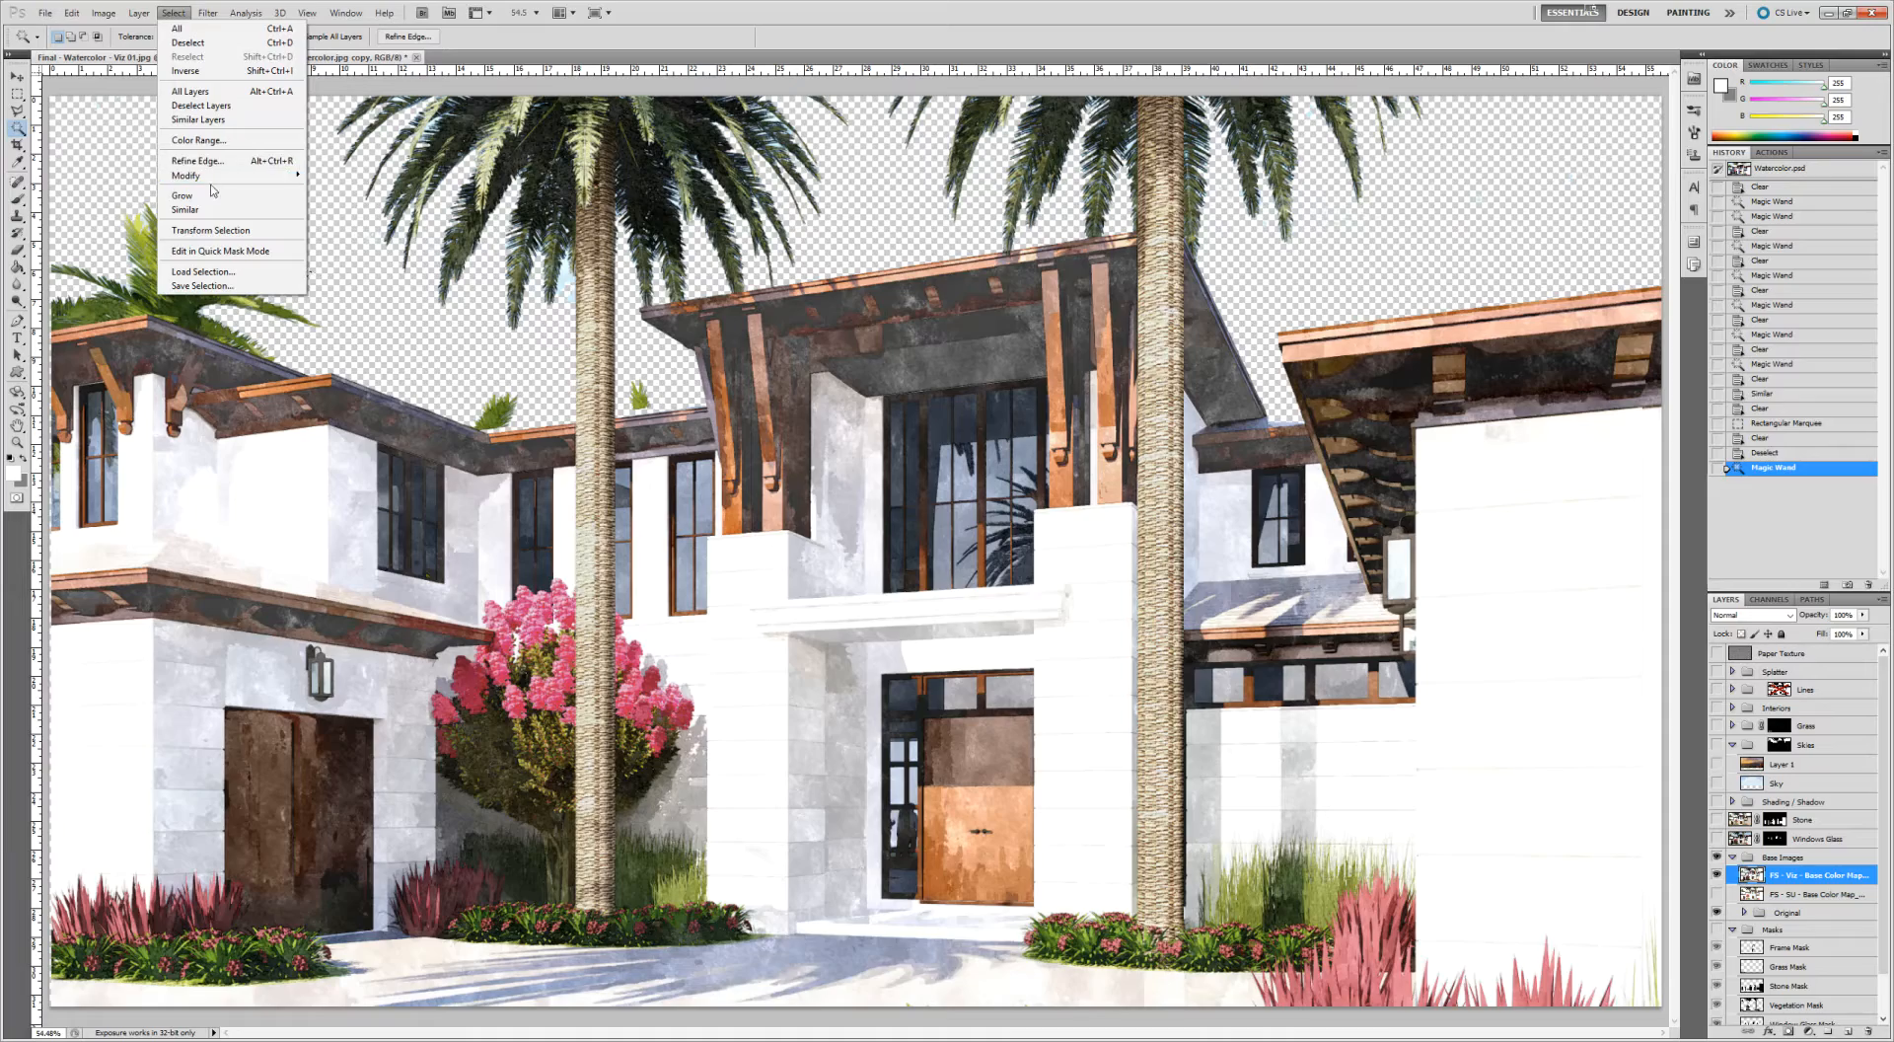
pyautogui.click(186, 209)
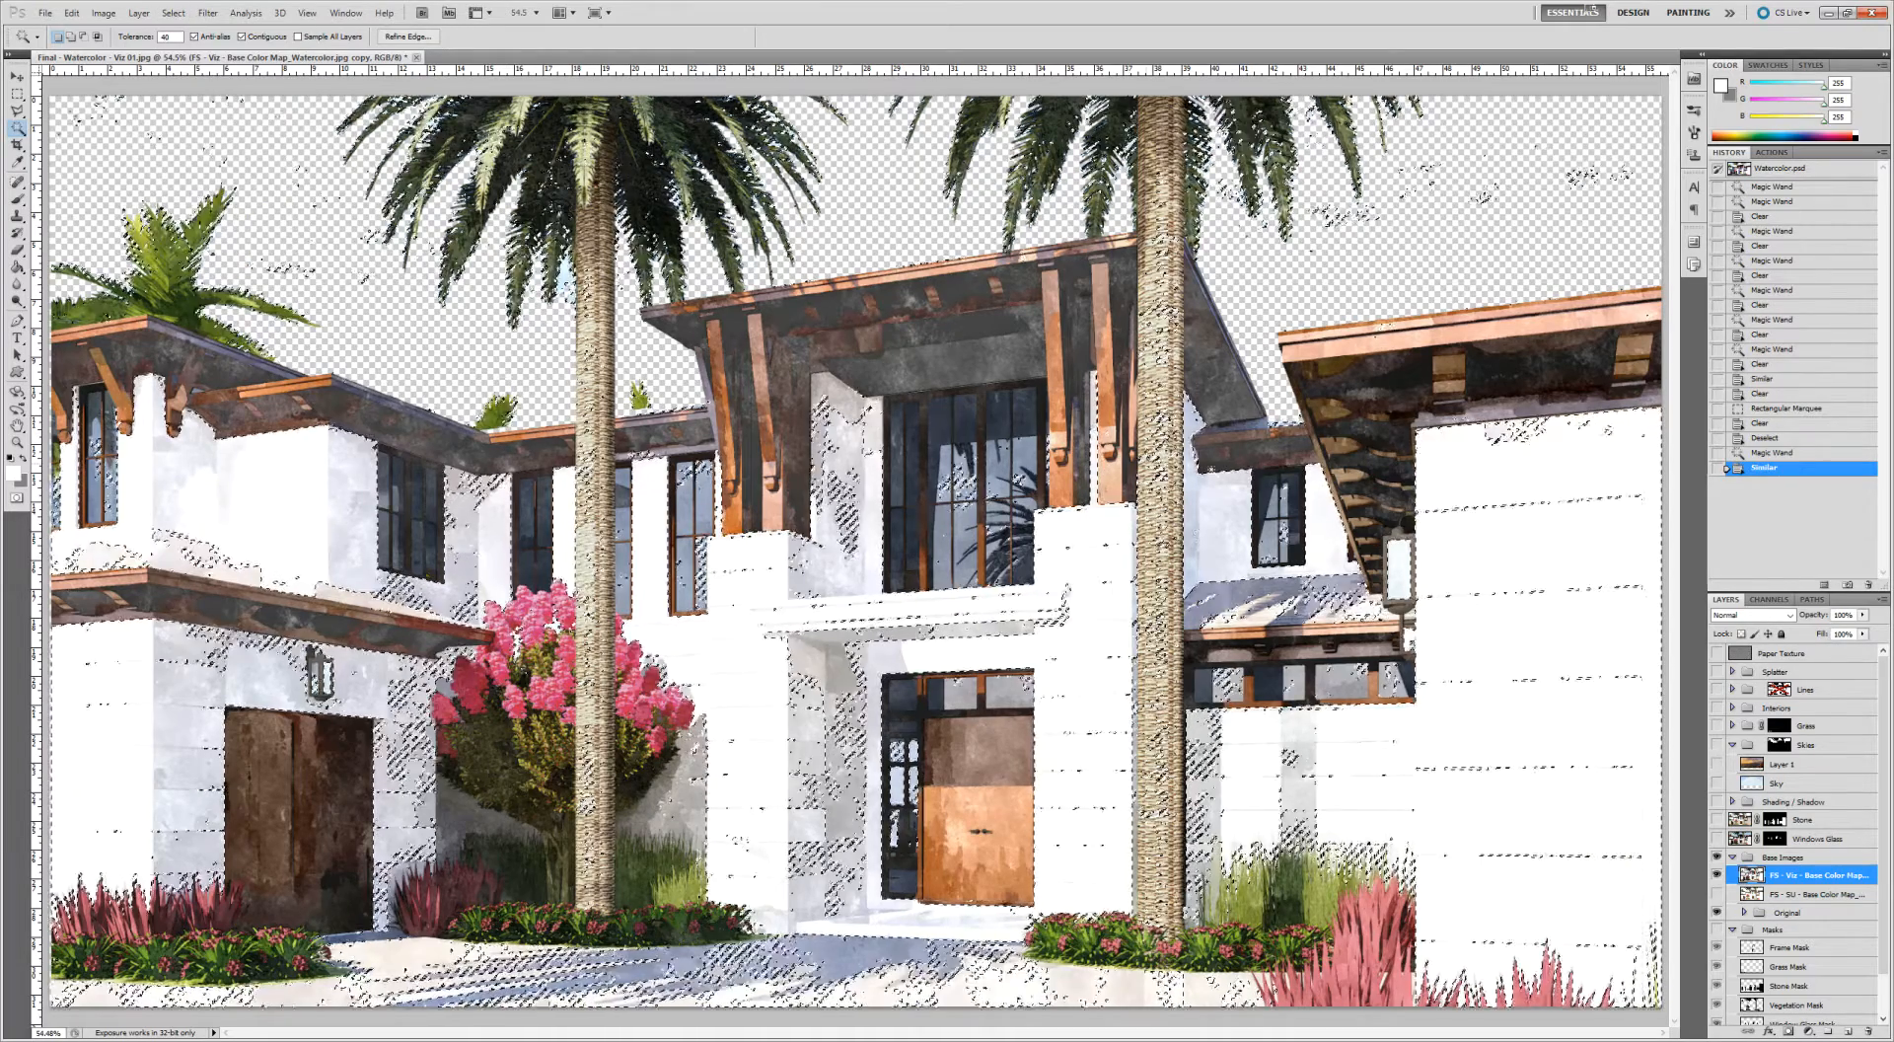
pyautogui.press('l')
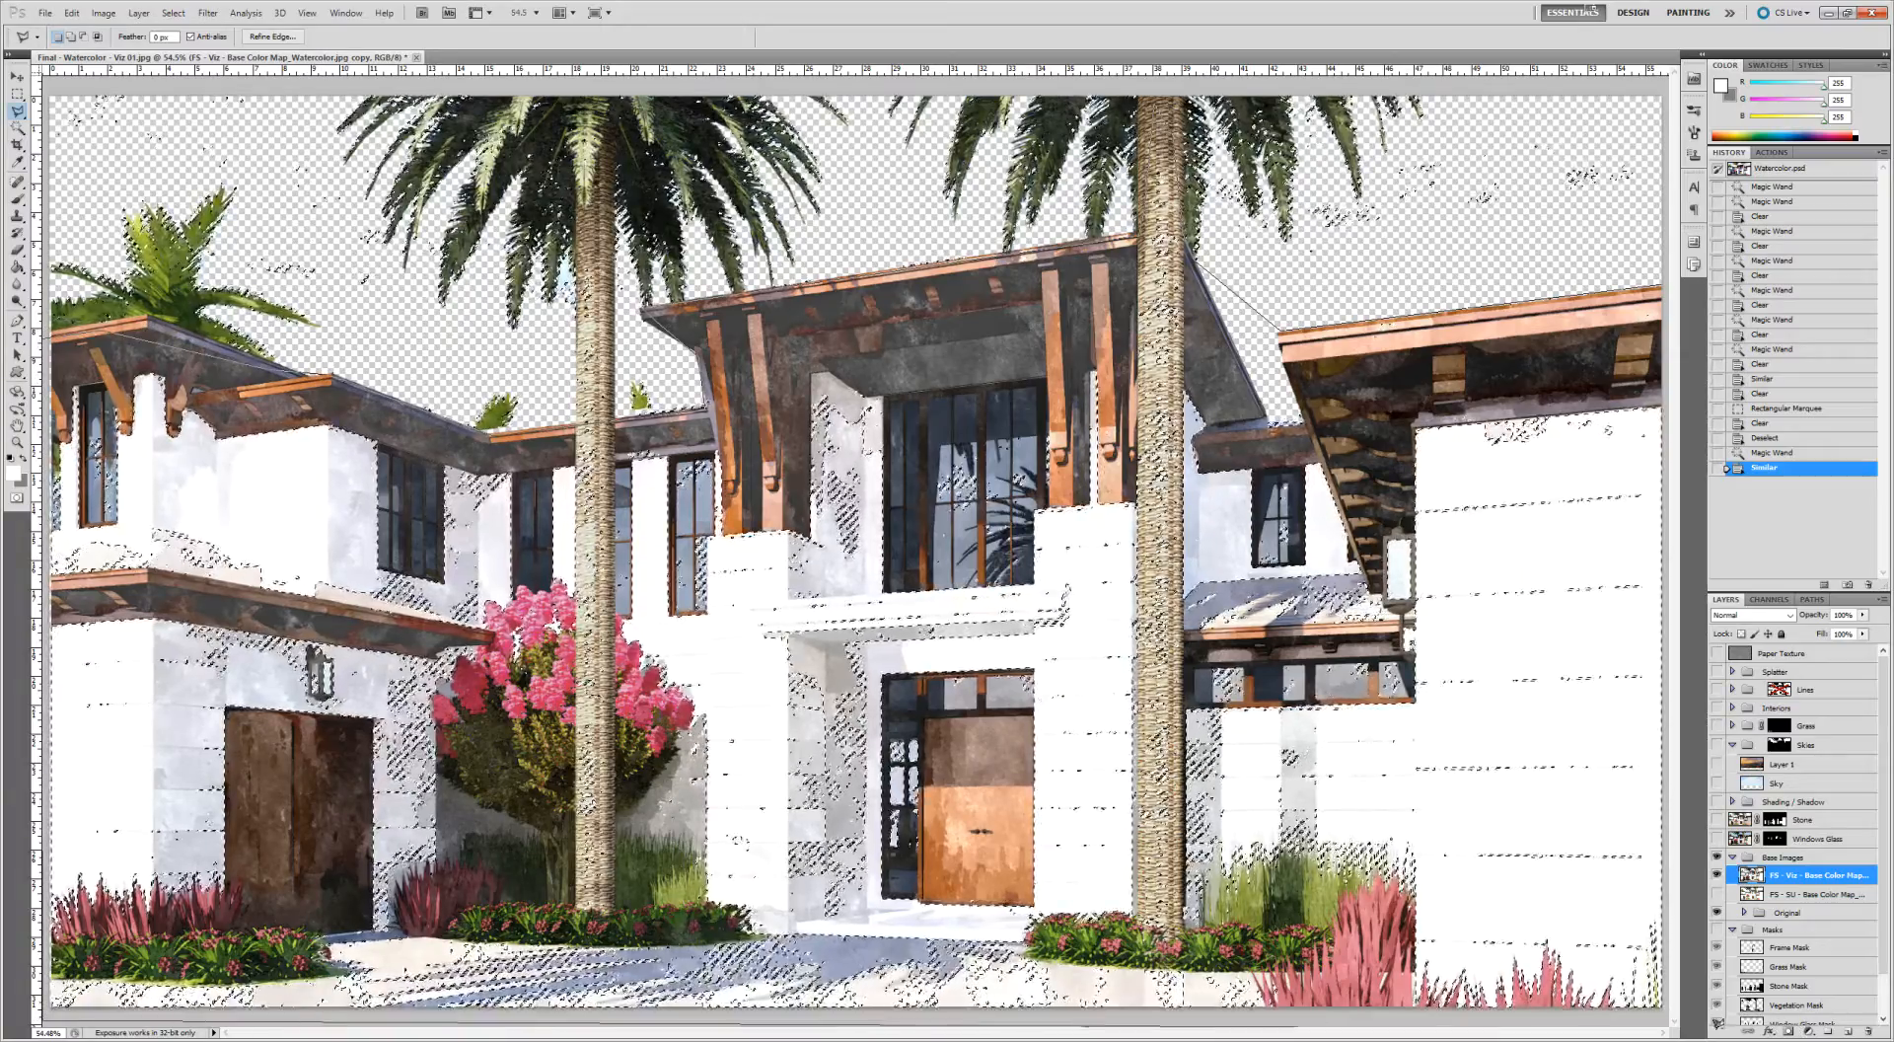
pyautogui.click(1669, 286)
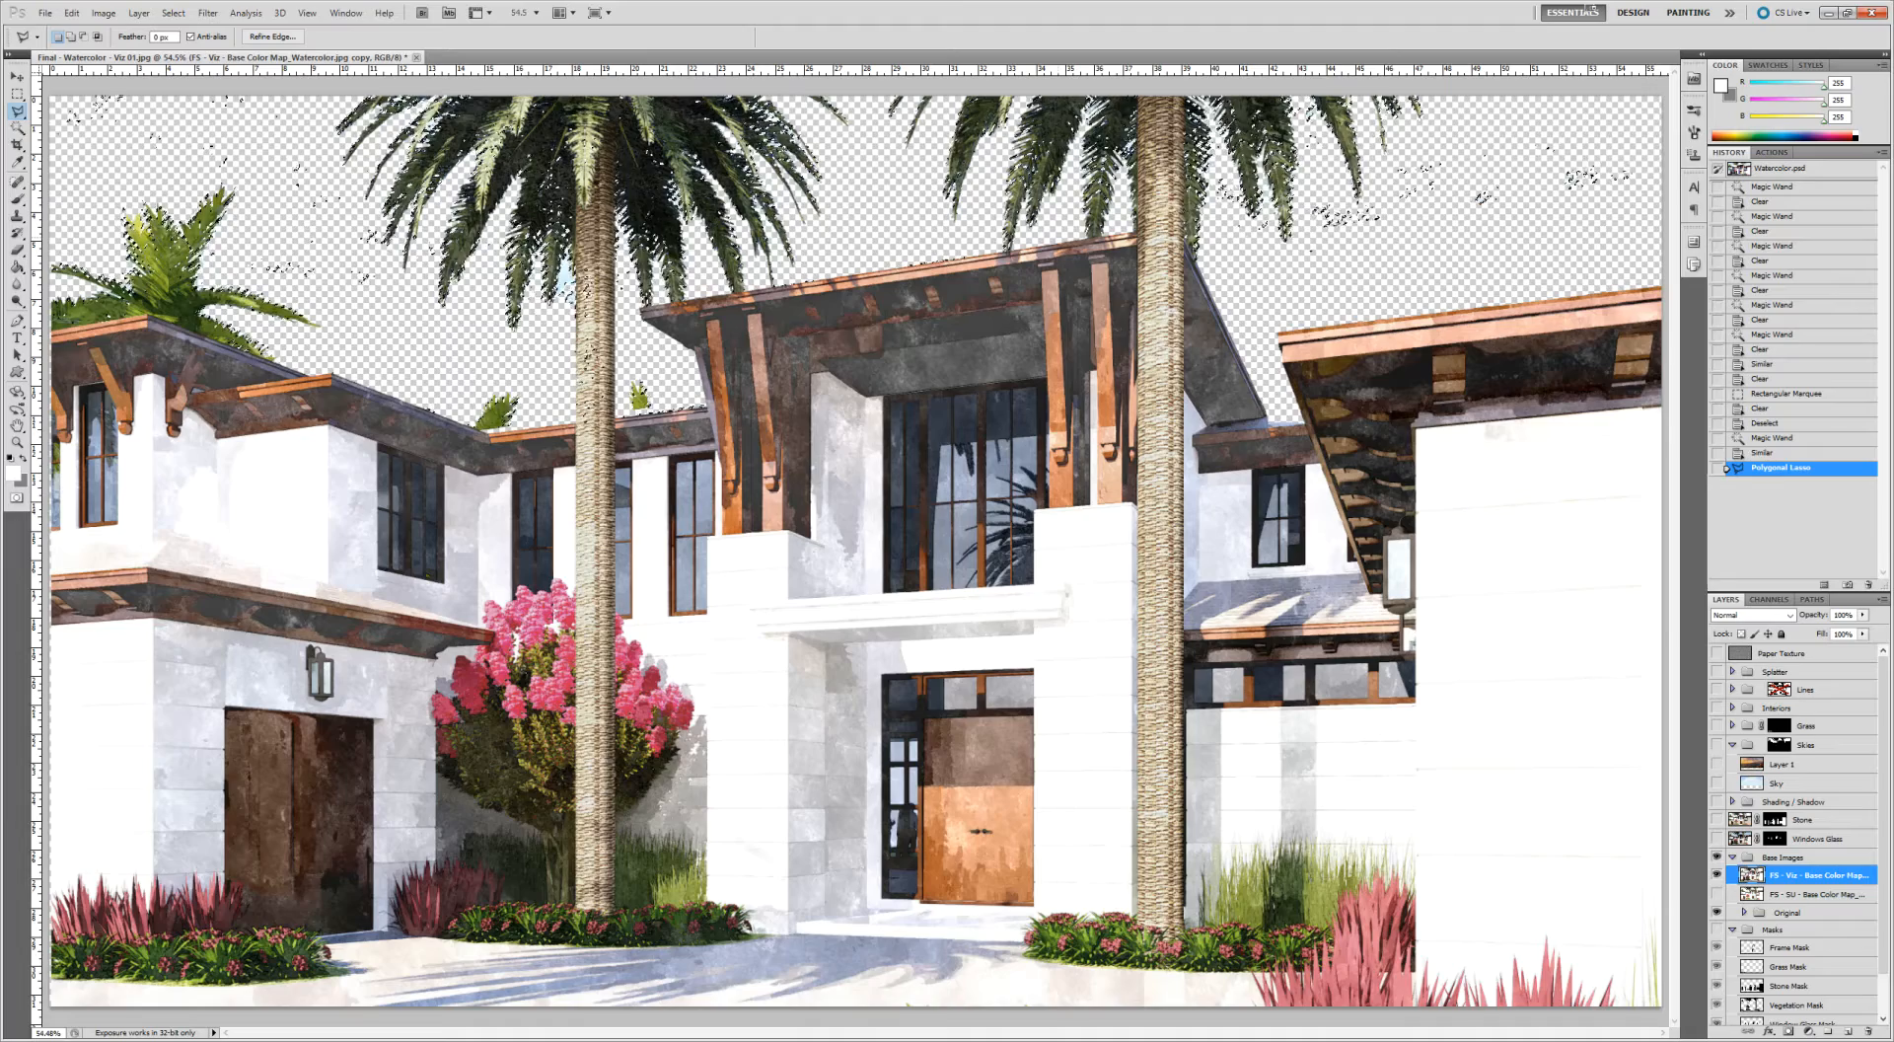
pyautogui.press('alt')
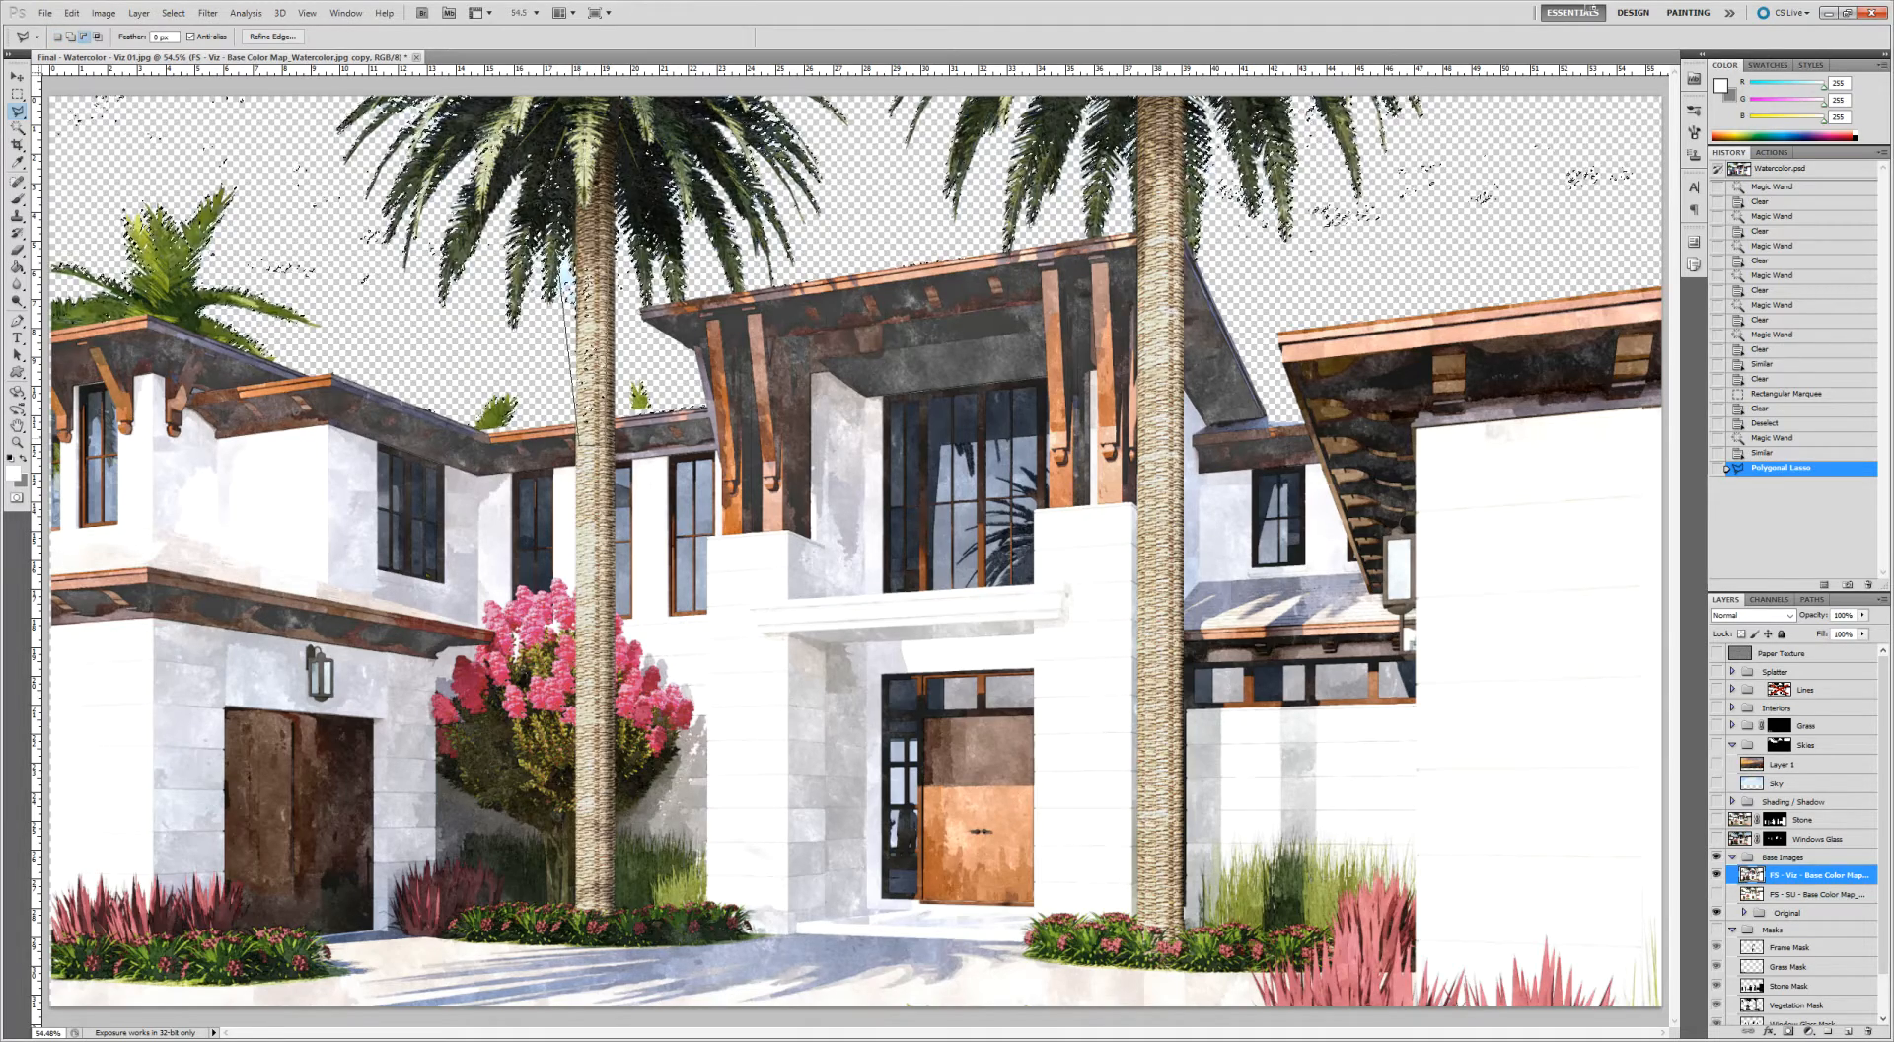
pyautogui.click(641, 318)
pyautogui.press('Delete')
pyautogui.hotkey('ctrl', 'd')
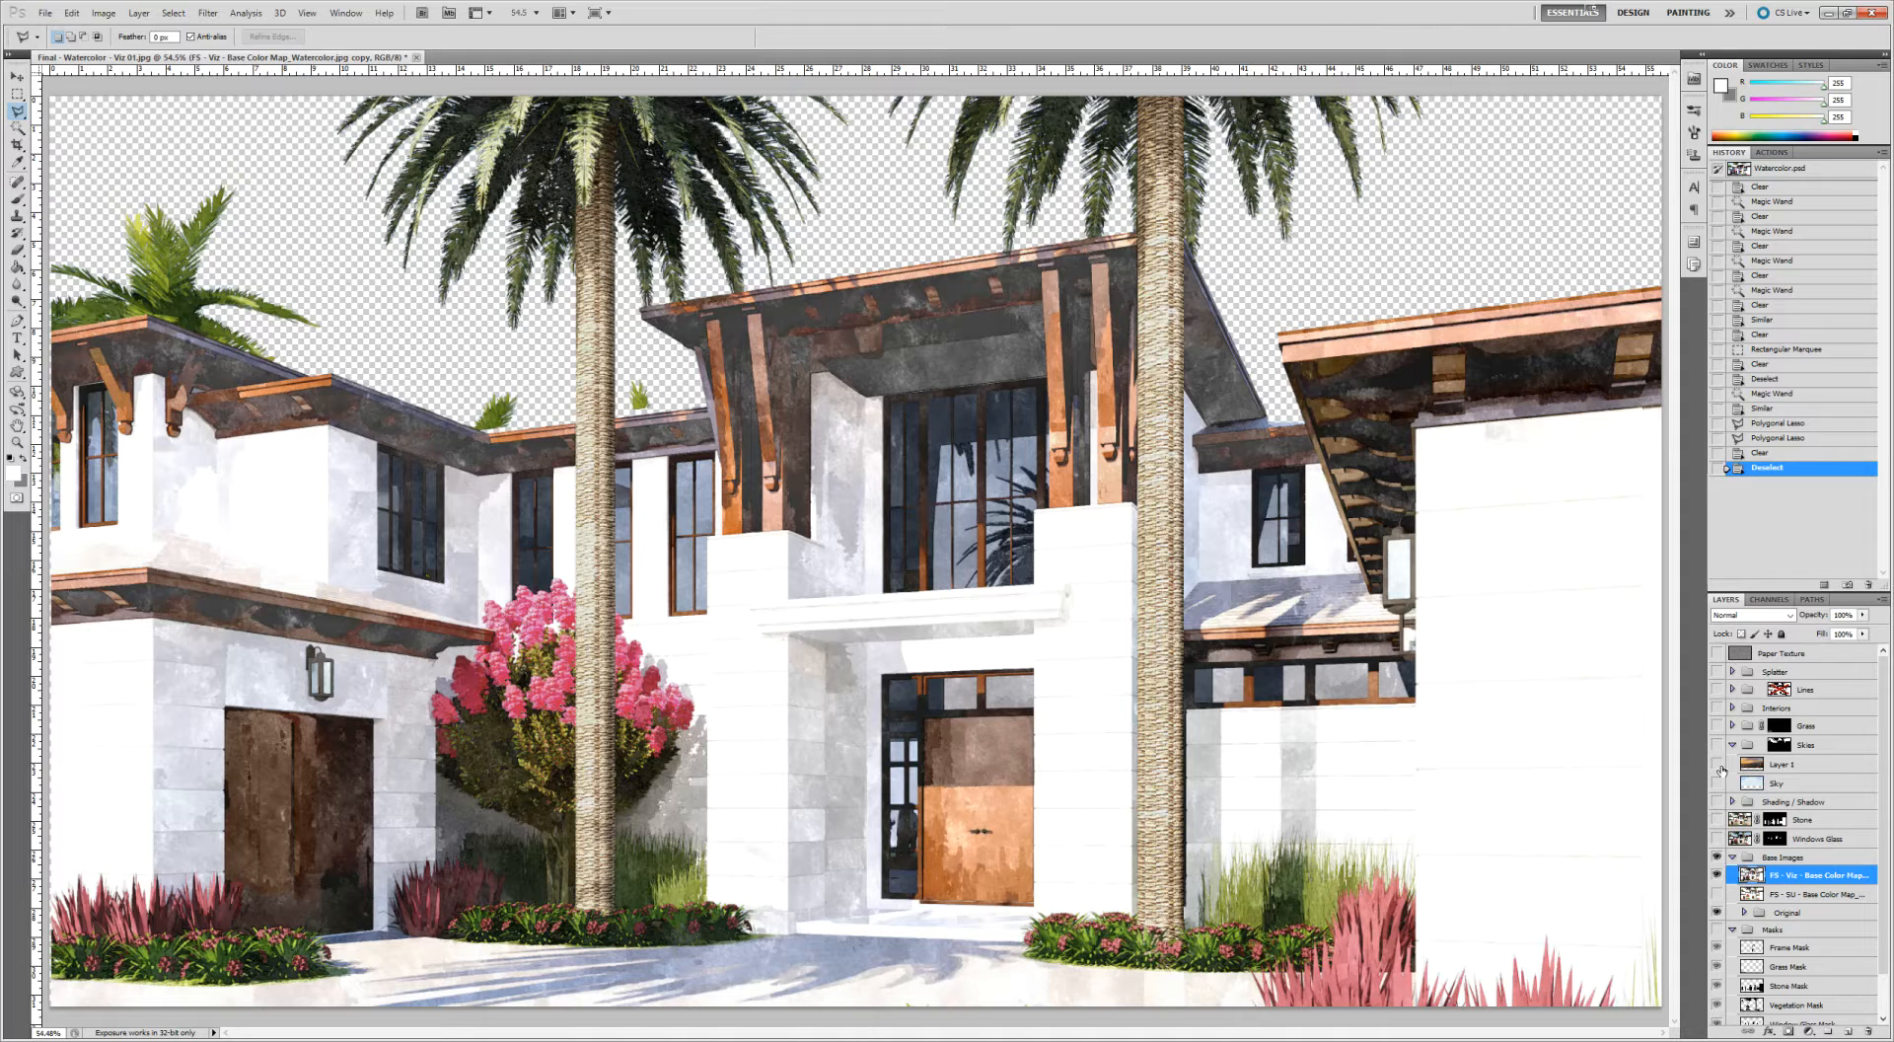
# Show the layers from Paper Texture down to the sunset Layer 1, plus Shading / Shadow and Stone, keeping Sky and Windows Glass hidden
pyautogui.moveTo(1717, 653); pyautogui.dragTo(1721, 772)
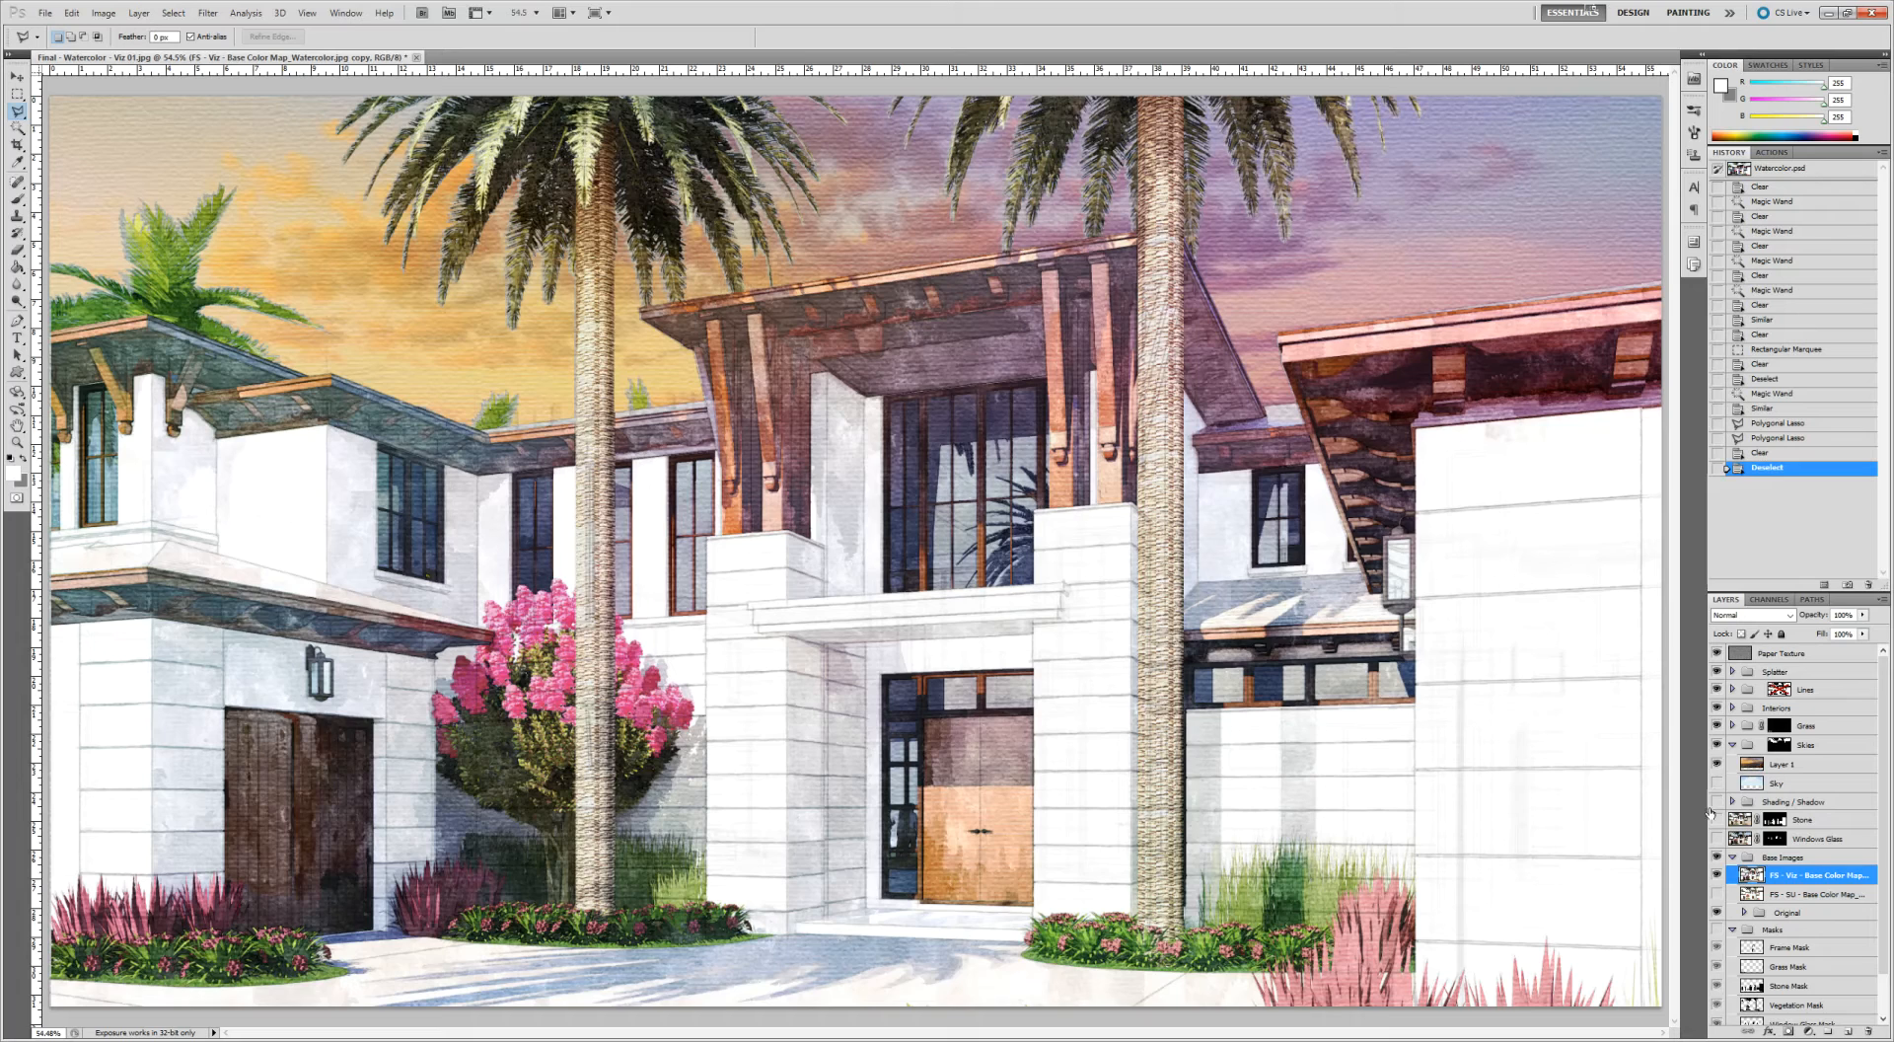
pyautogui.click(1717, 802)
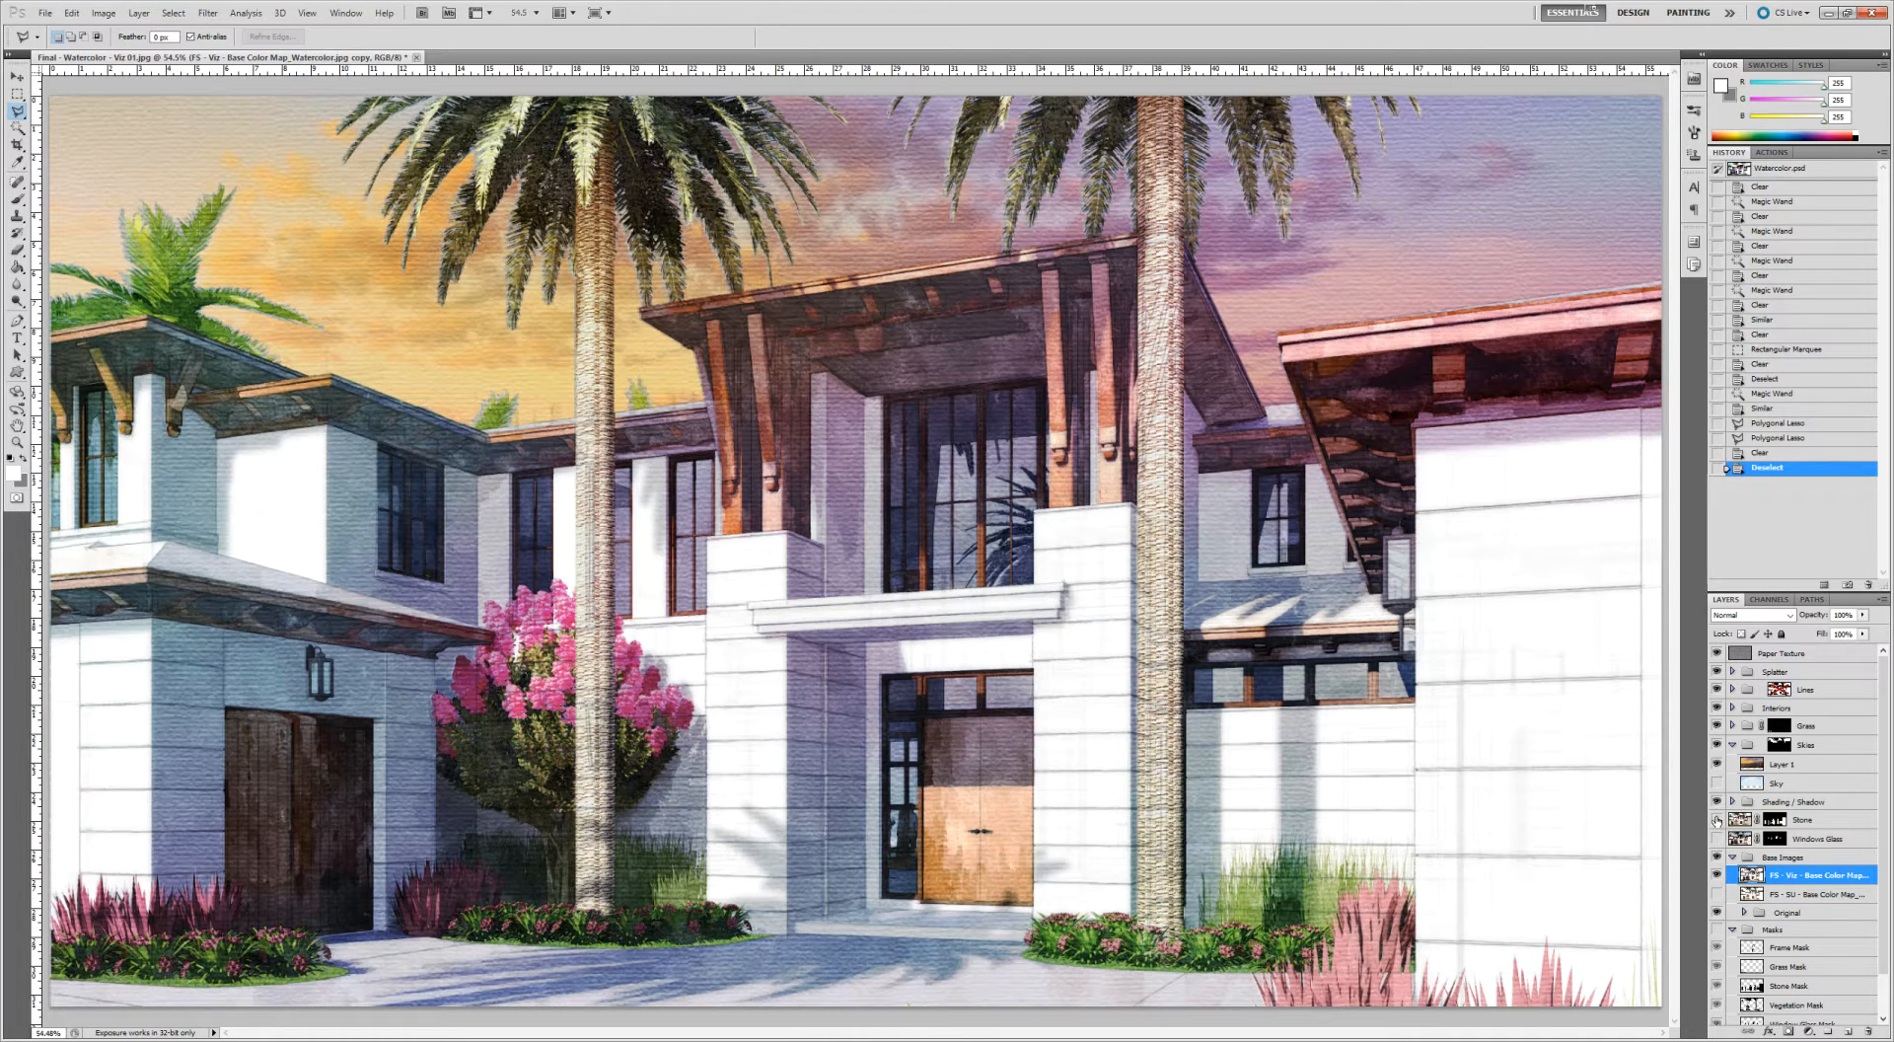
pyautogui.click(1717, 820)
pyautogui.click(1718, 839)
pyautogui.click(1717, 839)
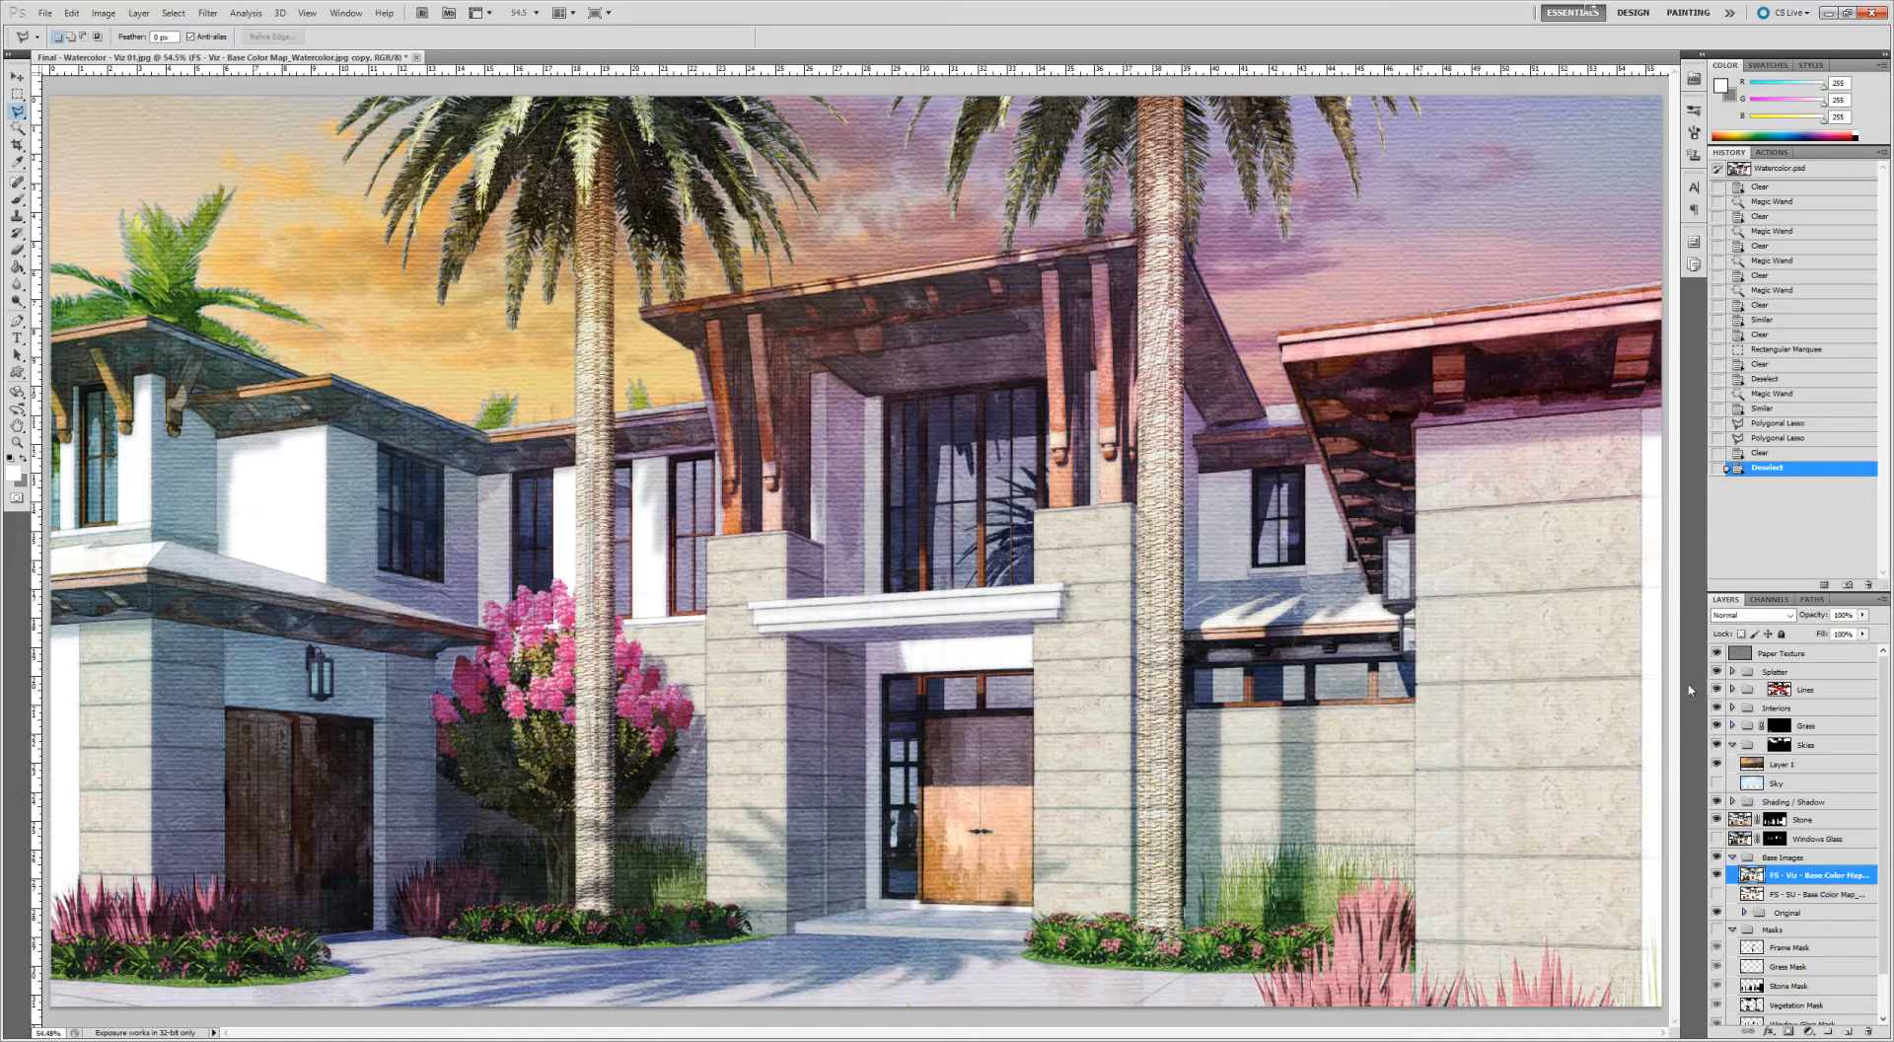
# Examine the palm frond edges close up against the sunset sky and fit the whole image on screen
pyautogui.press('z')
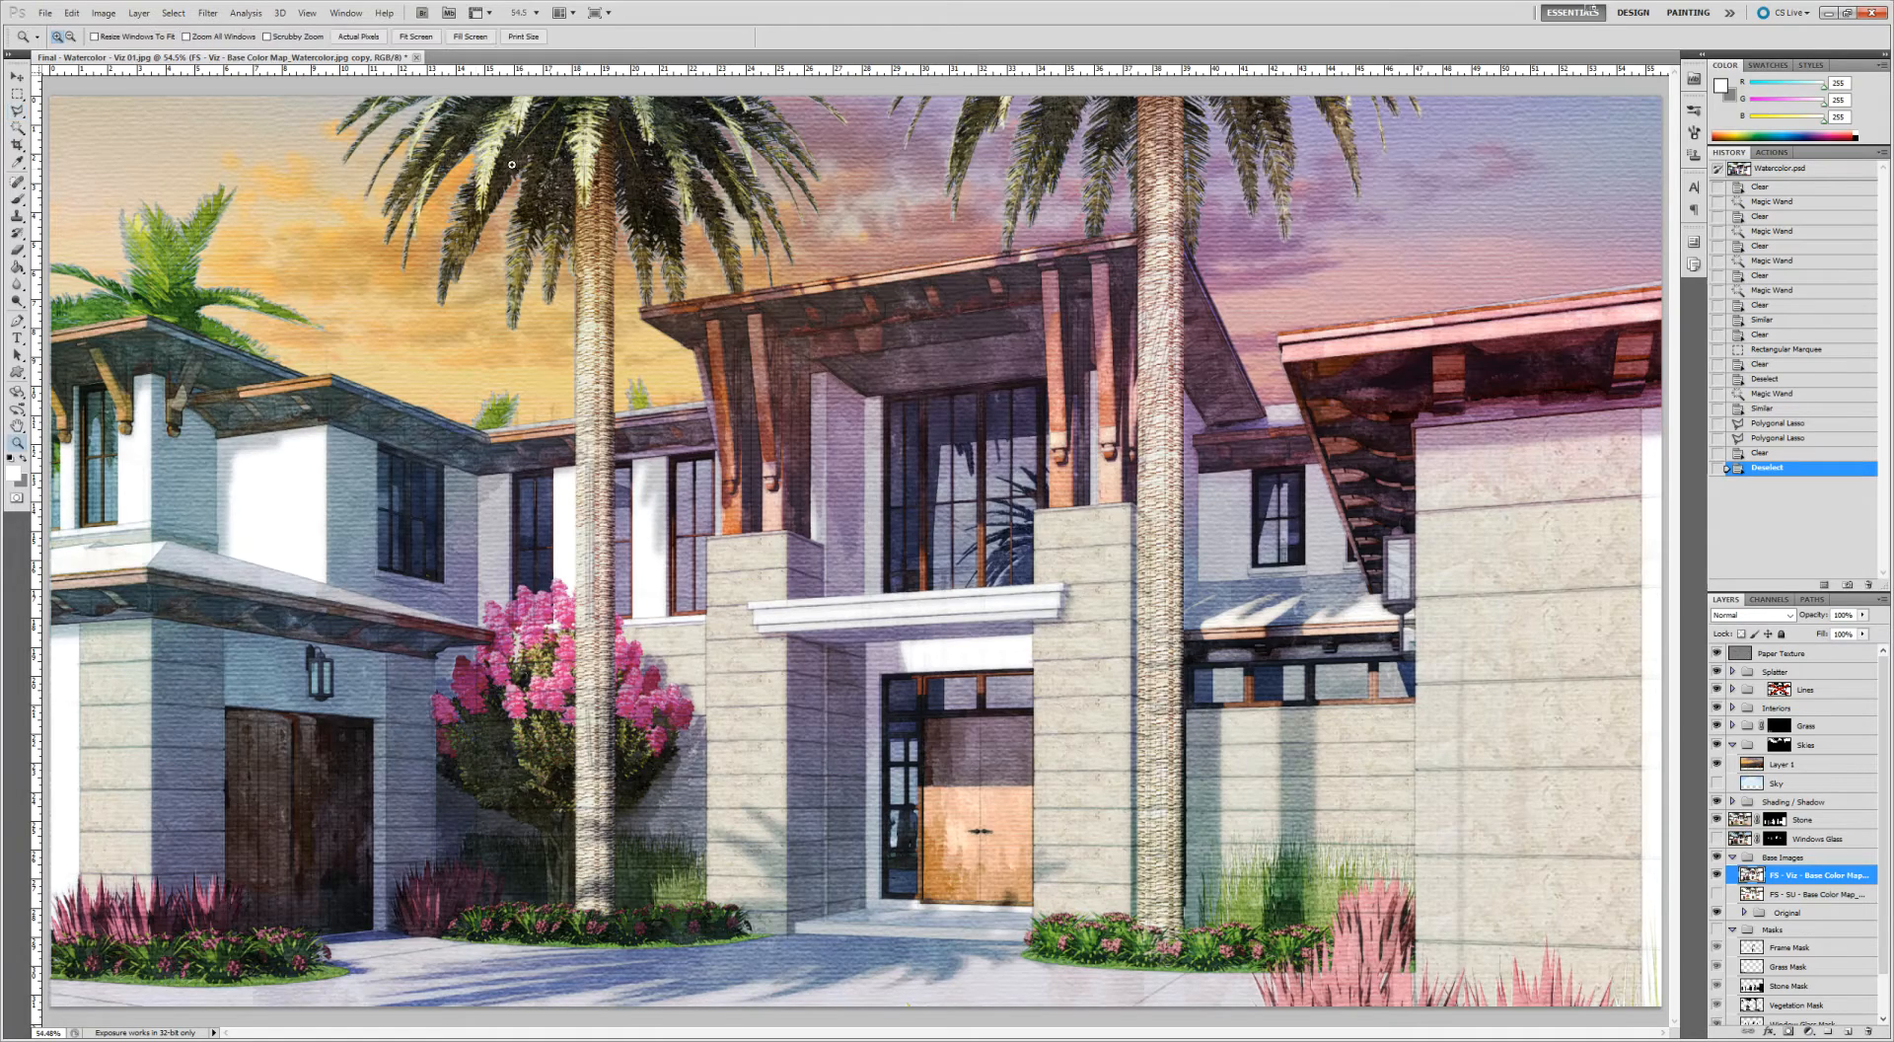
pyautogui.moveTo(368, 139); pyautogui.dragTo(1115, 336)
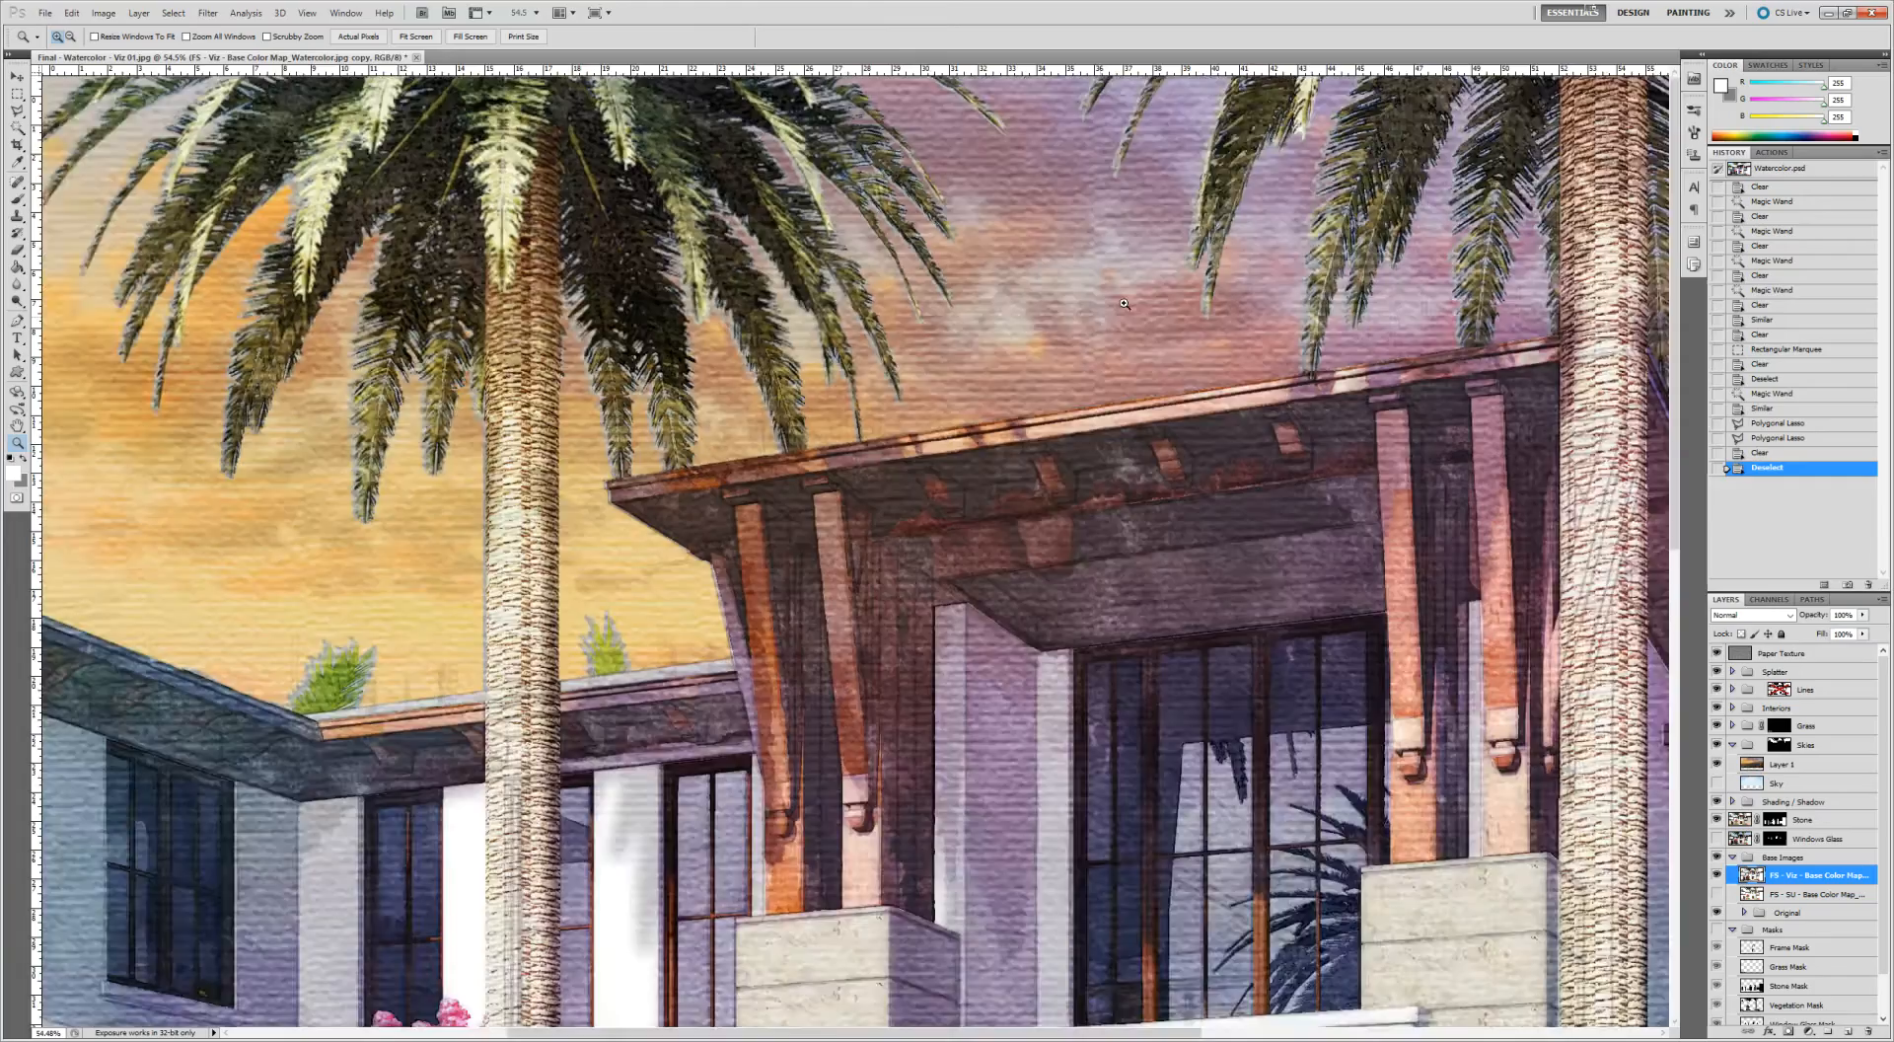
pyautogui.moveTo(823, 468); pyautogui.dragTo(968, 459)
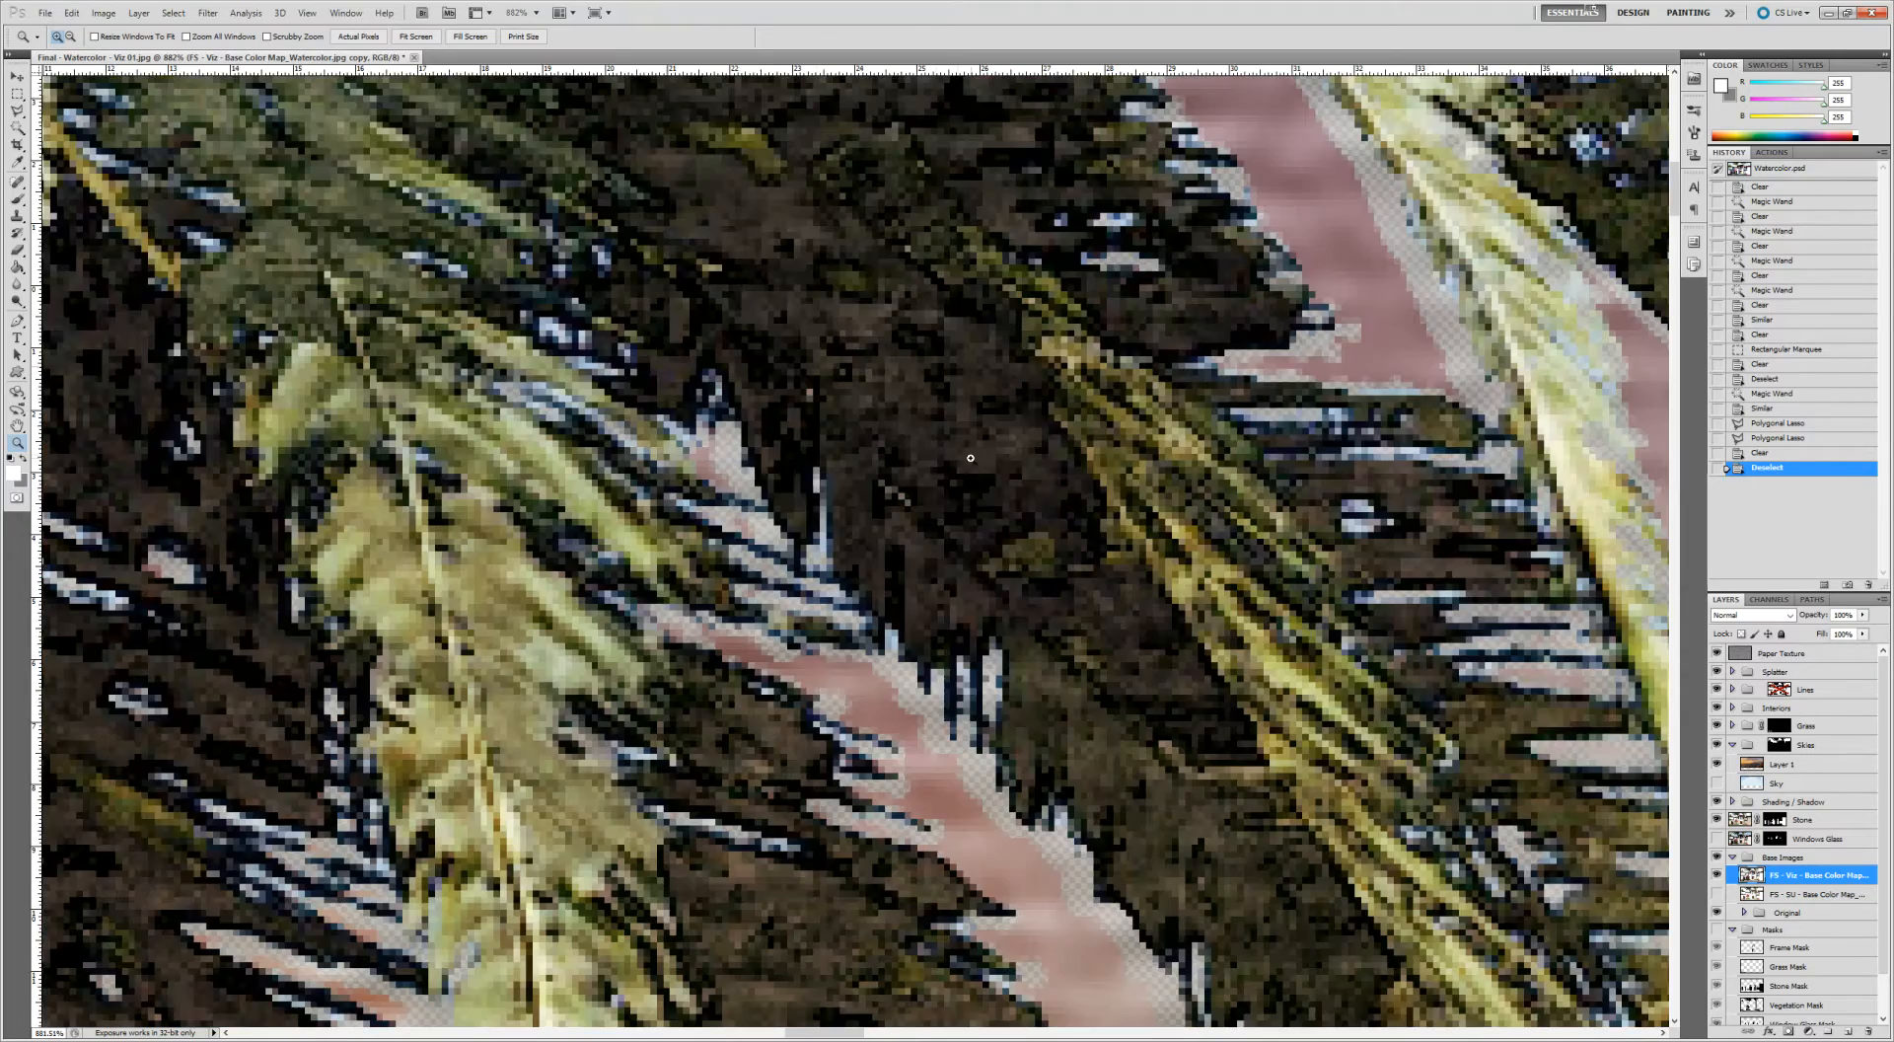
pyautogui.moveTo(997, 719); pyautogui.dragTo(997, 720)
pyautogui.rightClick(986, 636)
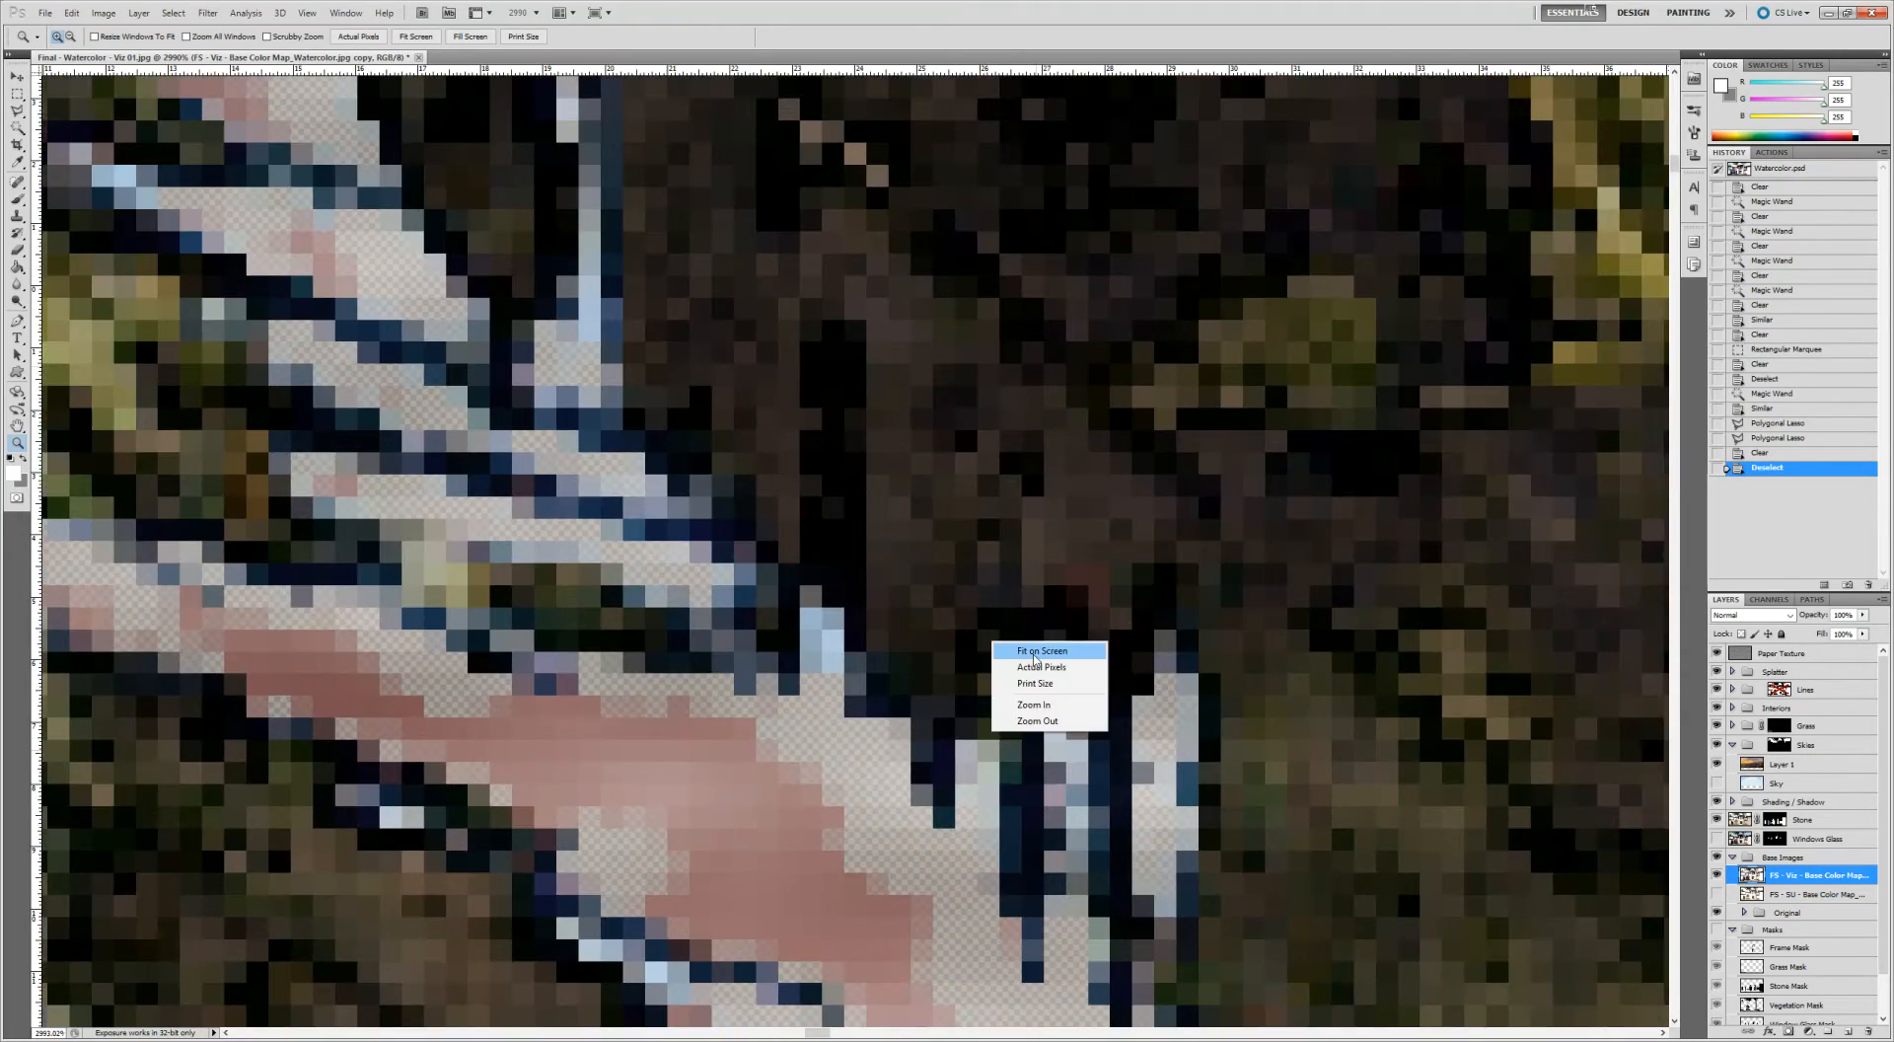
pyautogui.click(1016, 653)
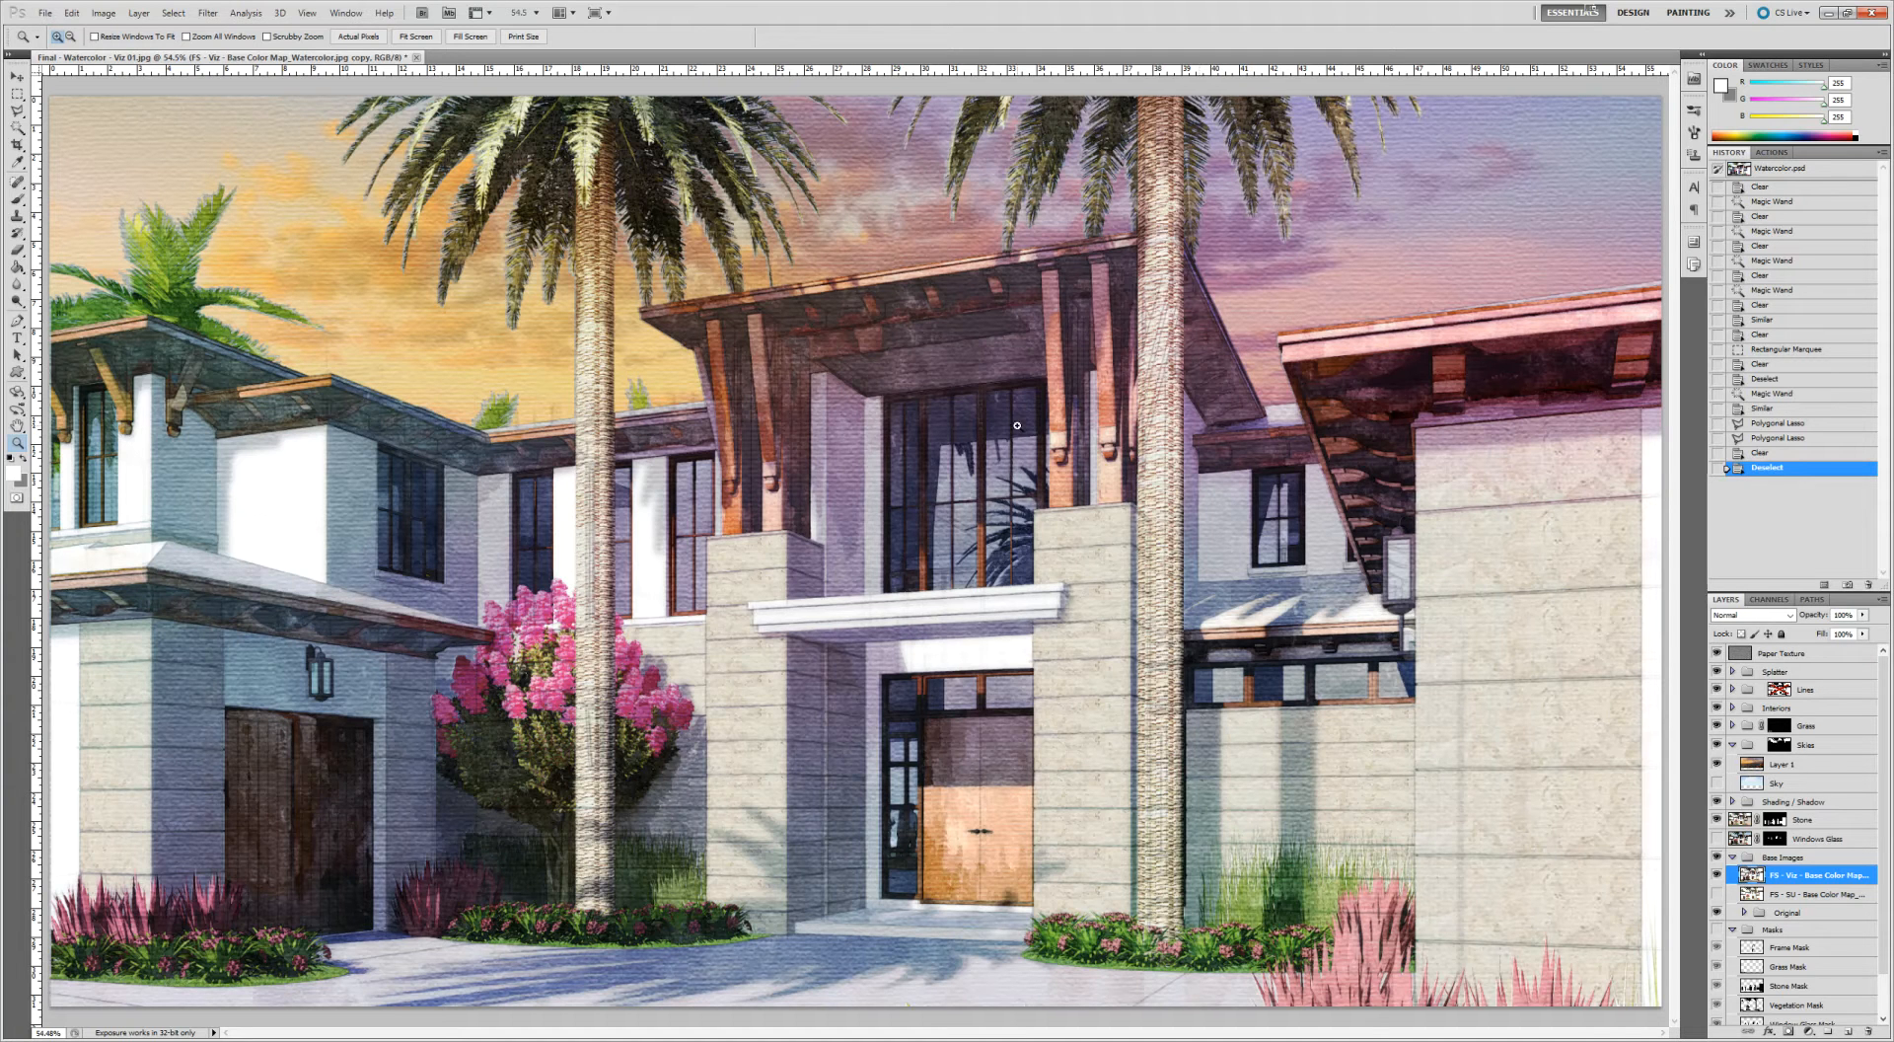
# Flatten the image, save it as the maximum-quality JPEG "Final - Watercolor - Viz 02.jpg", and undo the flattening
pyautogui.hotkey('ctrl', 'shift', 's')
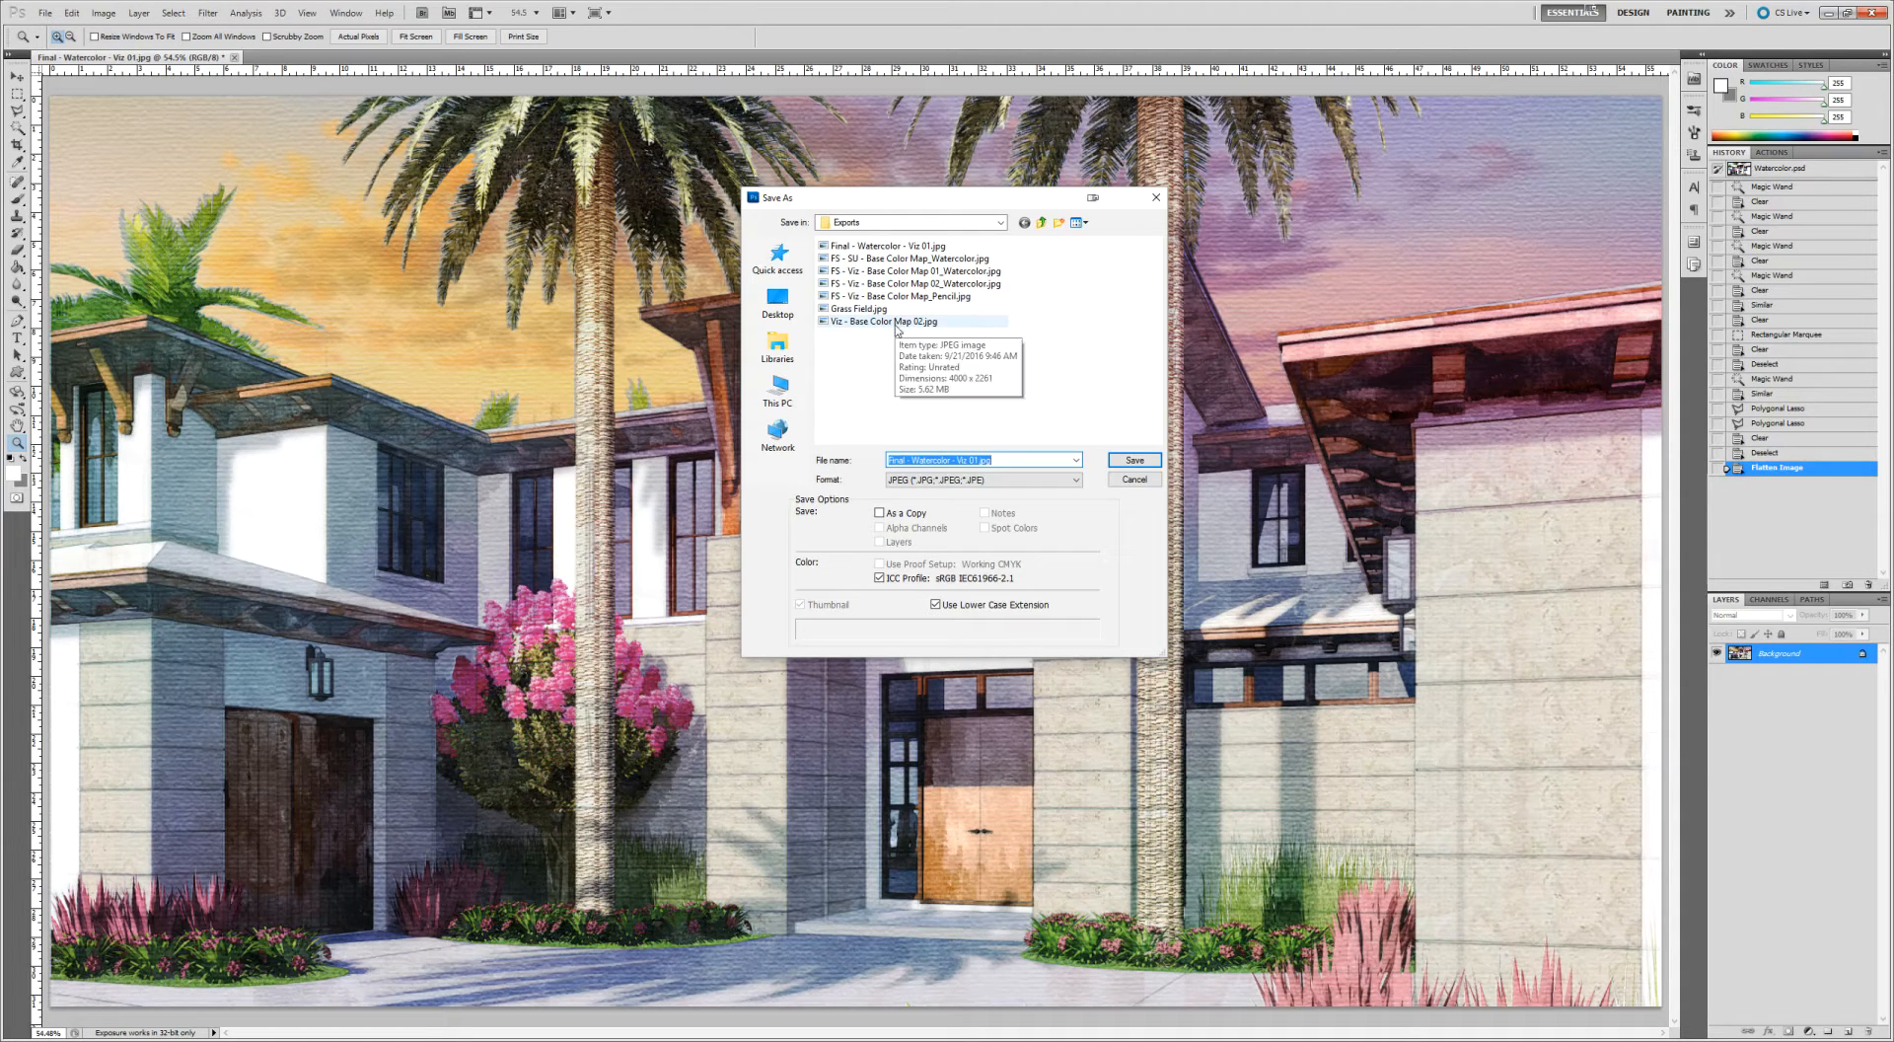
pyautogui.click(915, 247)
pyautogui.click(979, 460)
pyautogui.click(979, 459)
pyautogui.write('2')
pyautogui.press('Return')
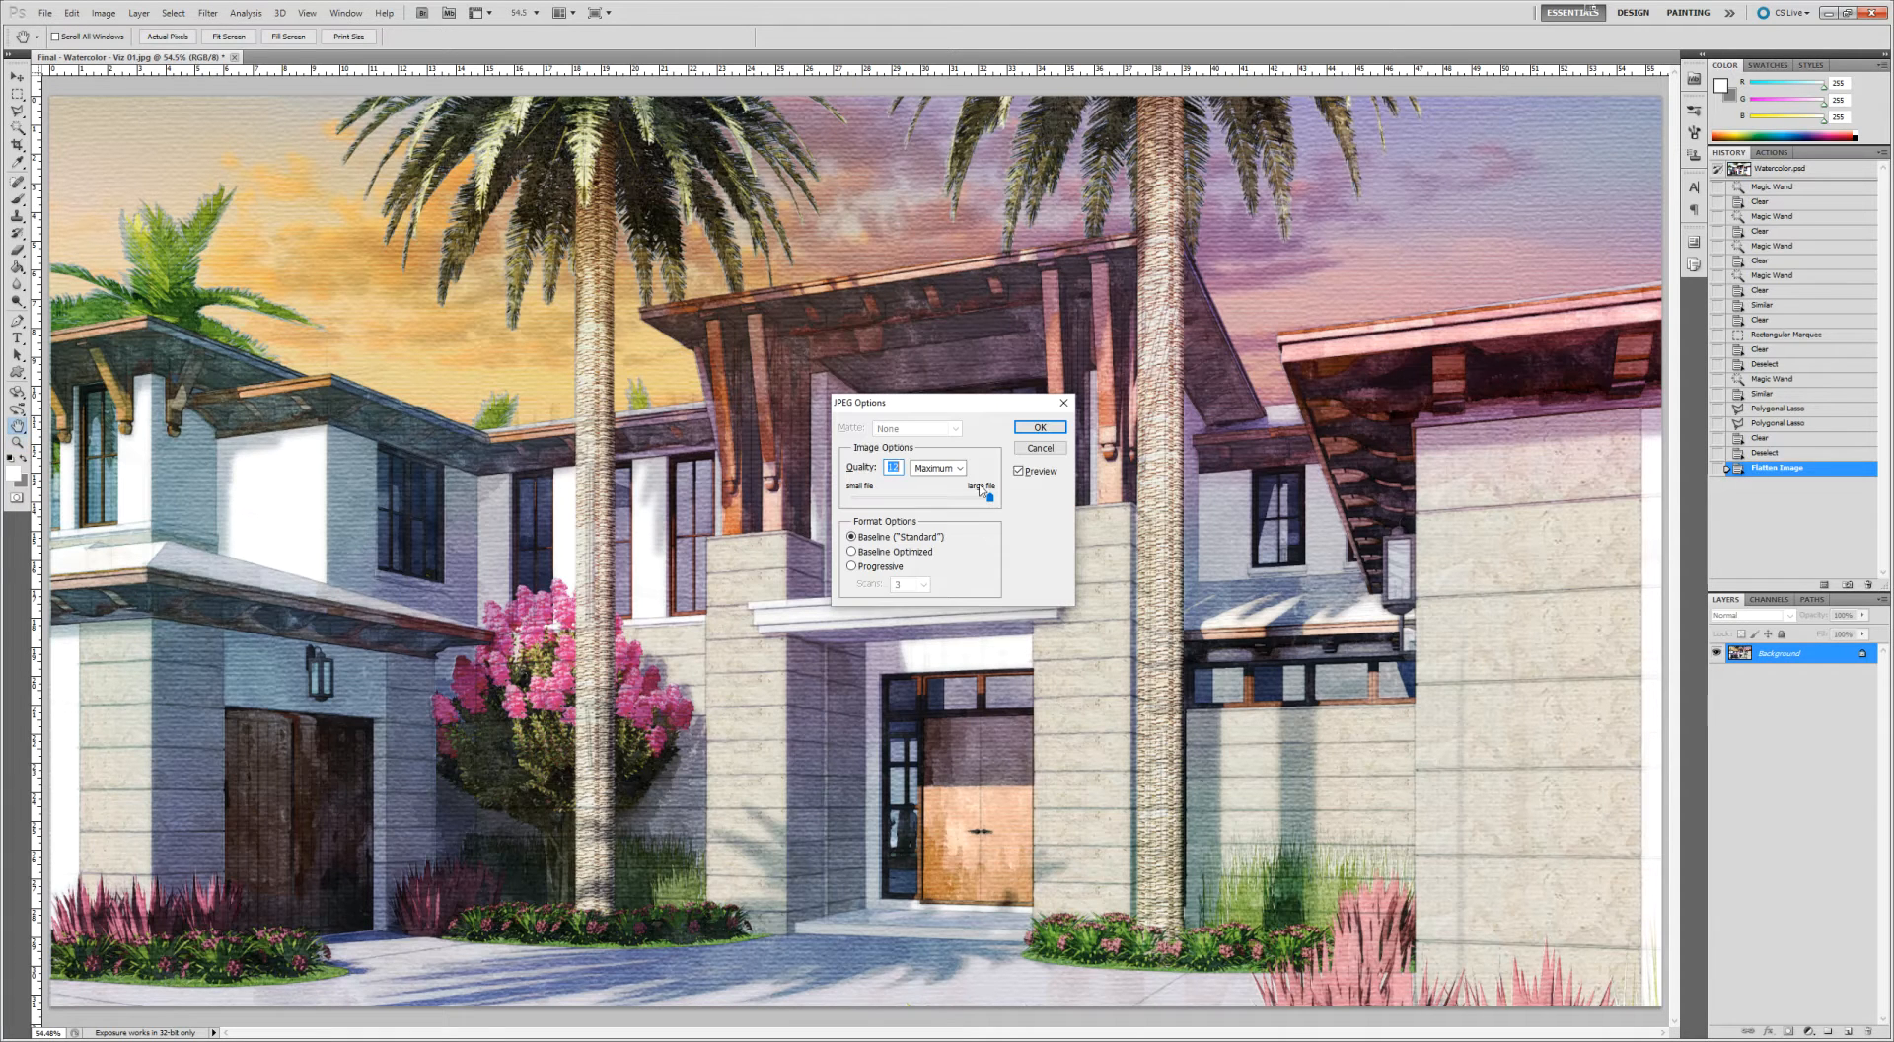
pyautogui.click(1023, 422)
pyautogui.hotkey('ctrl', 'z')
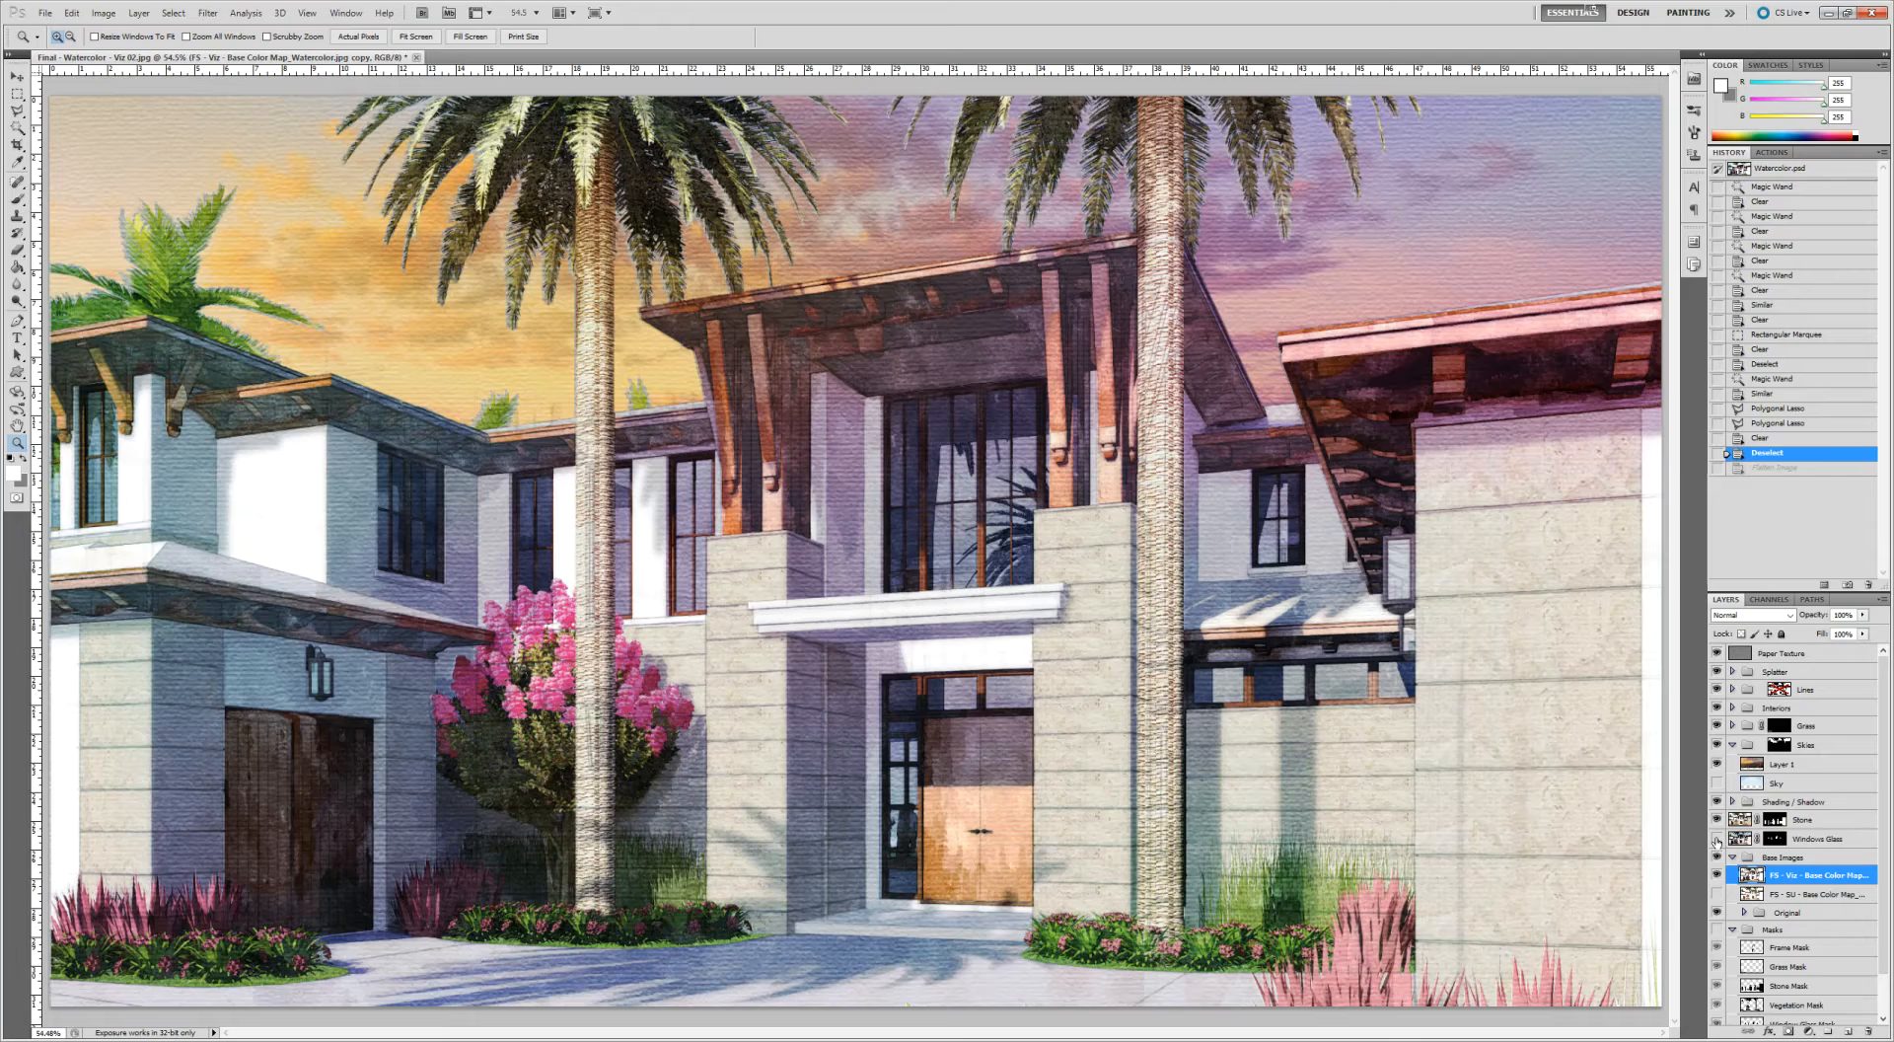
# Switch the sky from the sunset Layer 1 to Sky, and the base image from the Viz to the SU color map
pyautogui.click(1716, 764)
pyautogui.click(1716, 782)
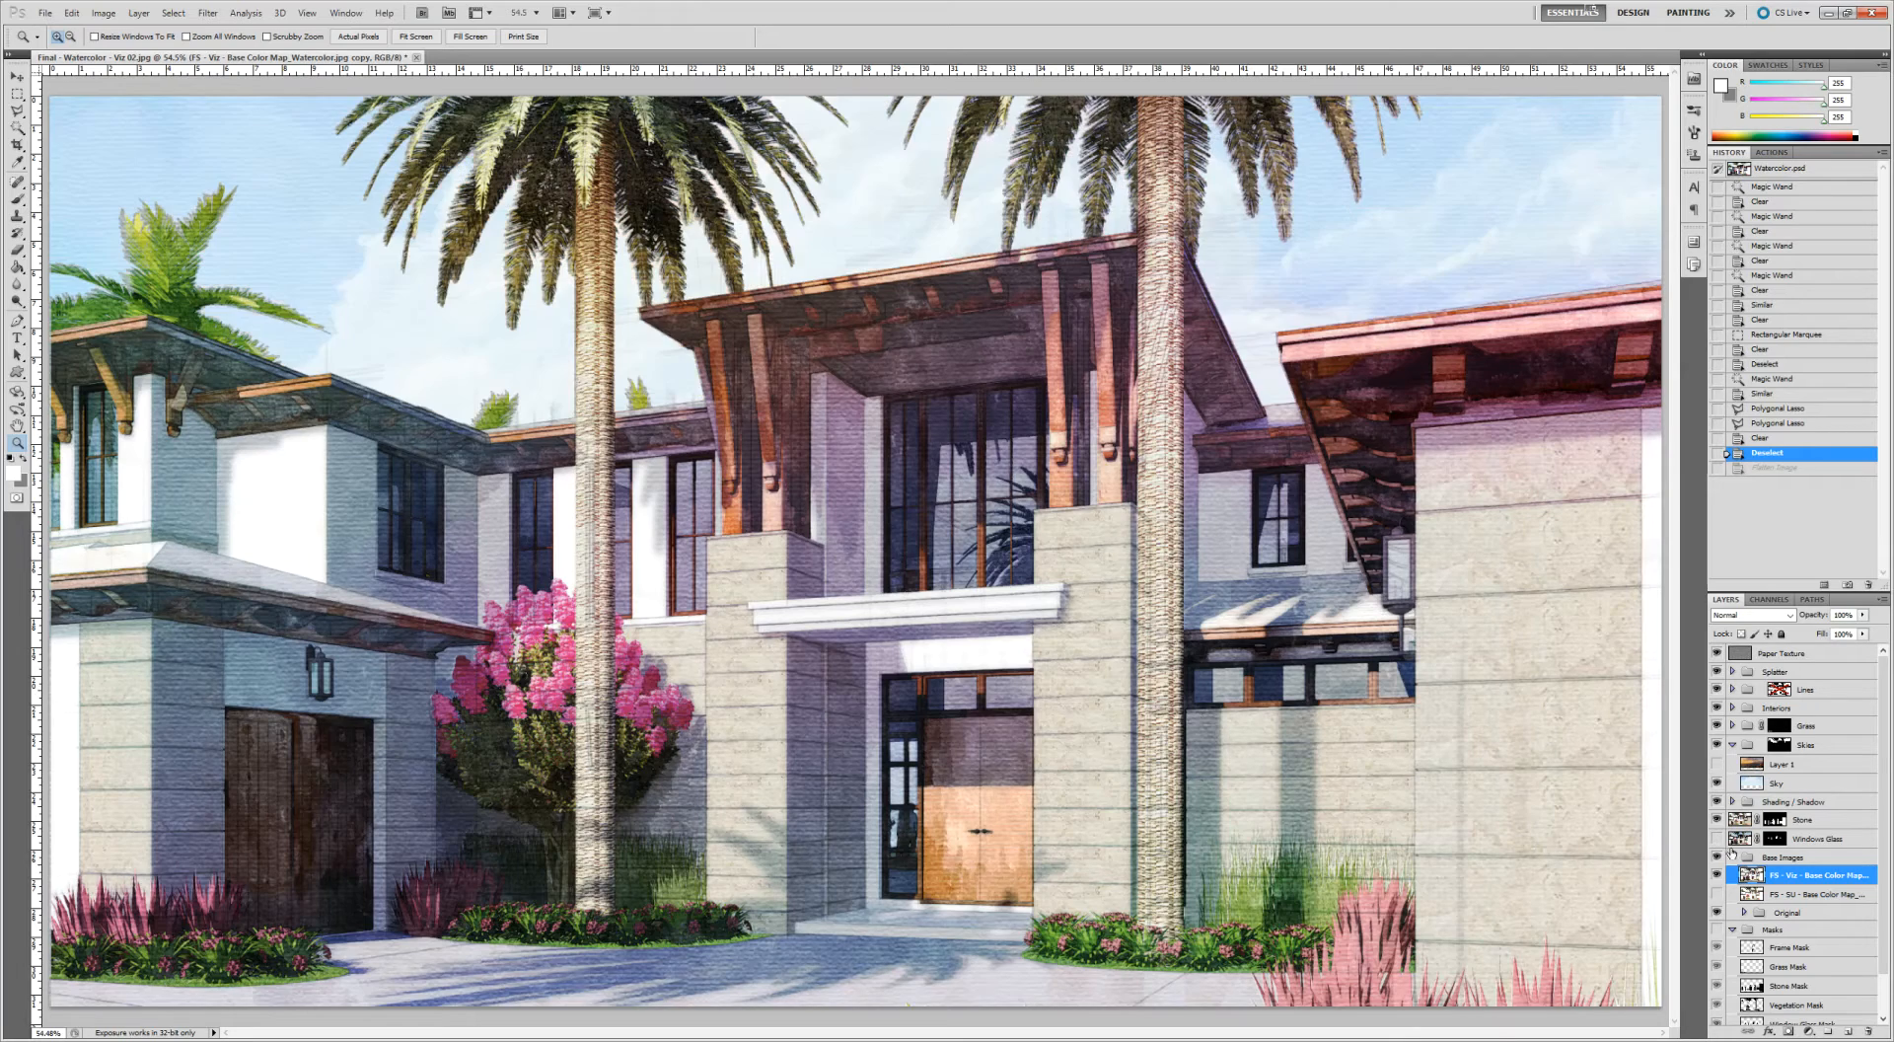
pyautogui.click(1716, 874)
pyautogui.click(1716, 874)
pyautogui.click(1717, 874)
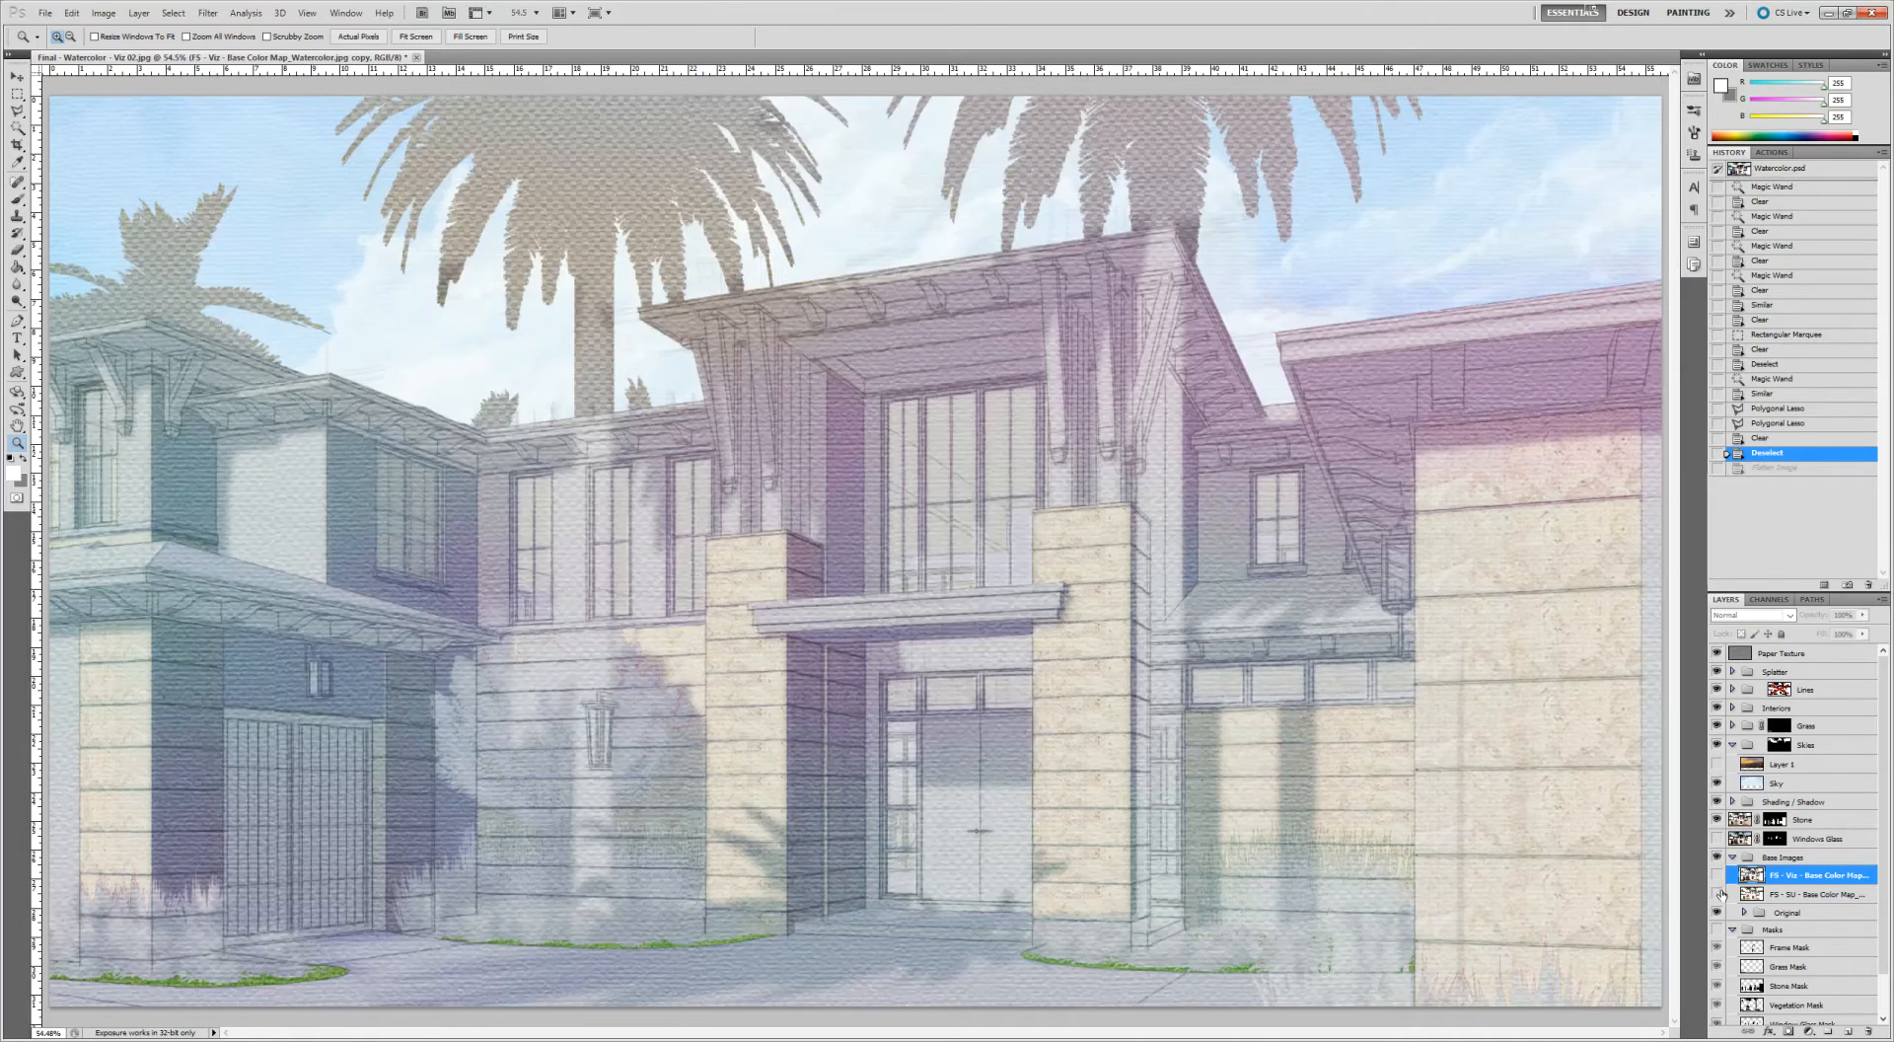
pyautogui.click(1717, 893)
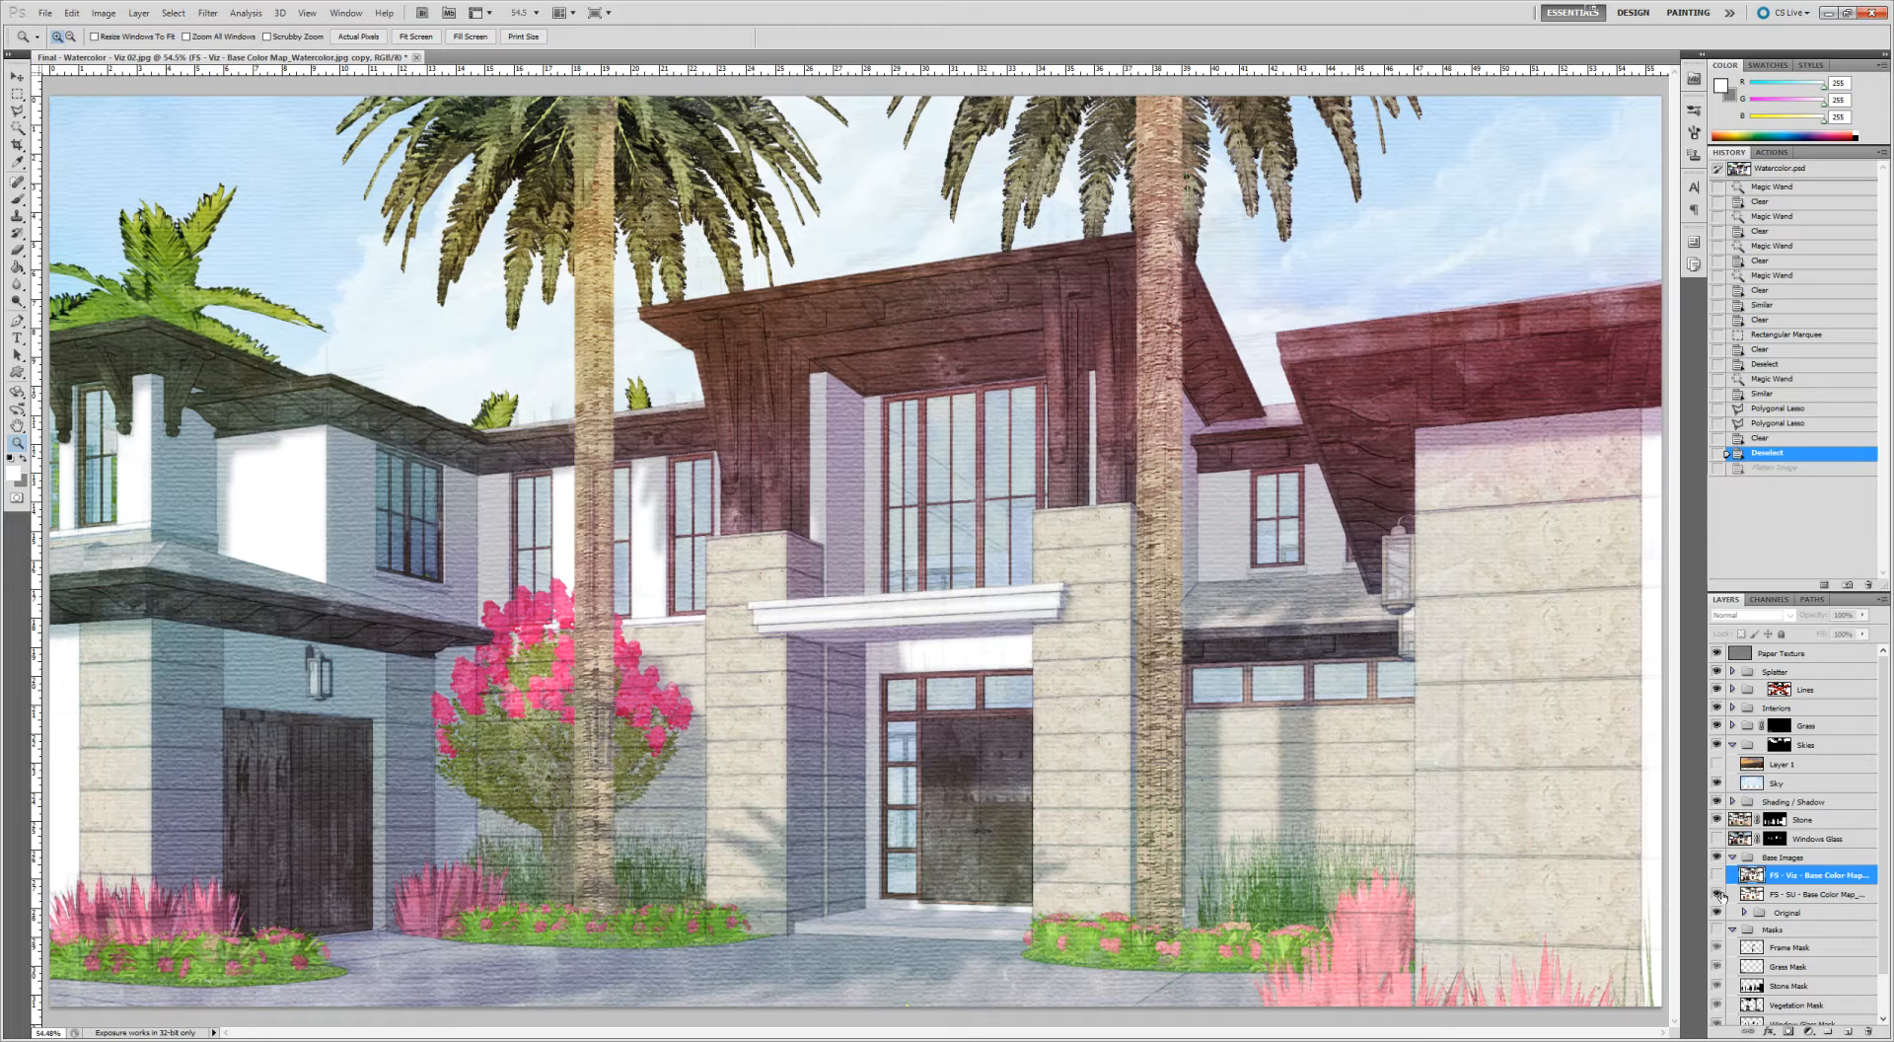
# Show Windows Glass and export a flattened maximum-quality JPEG named "Final - Watercolor - SU 01.jpg", undoing the flattening
pyautogui.click(1716, 837)
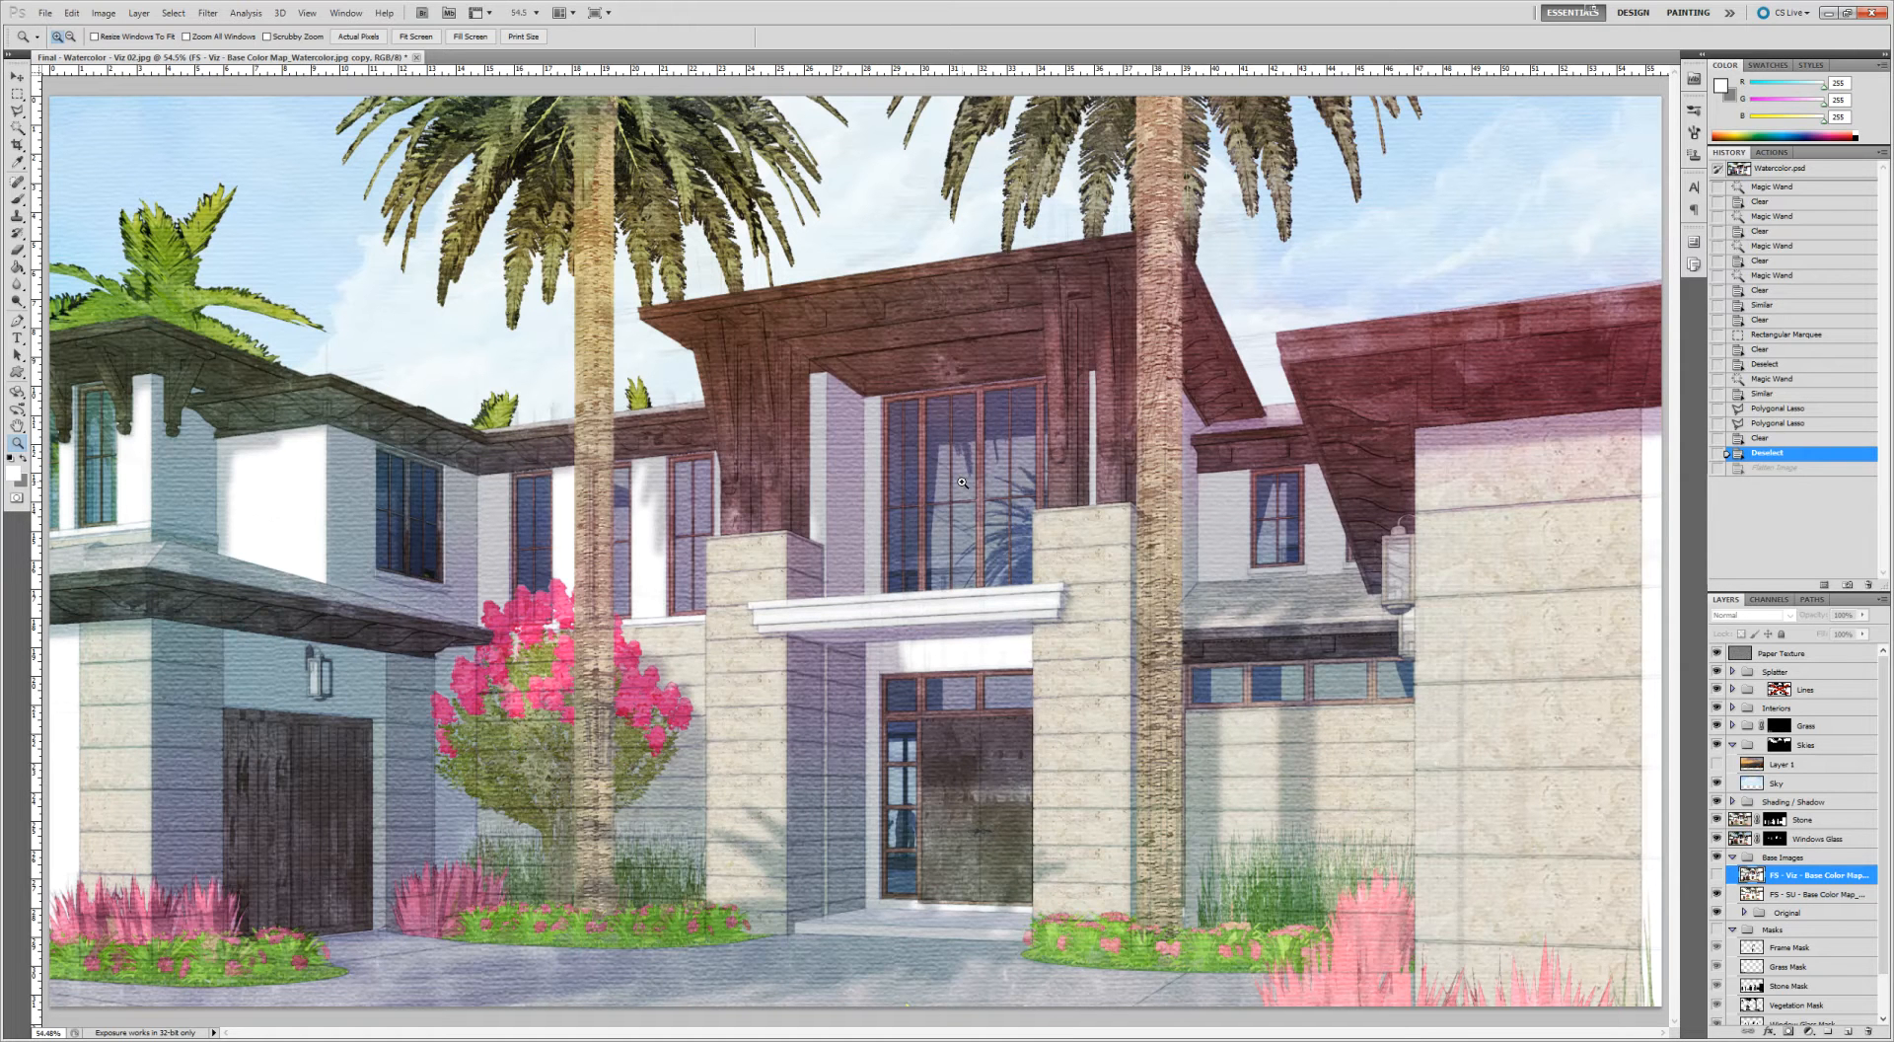
pyautogui.hotkey('ctrl', 'z')
pyautogui.hotkey('ctrl', 'shift', 's')
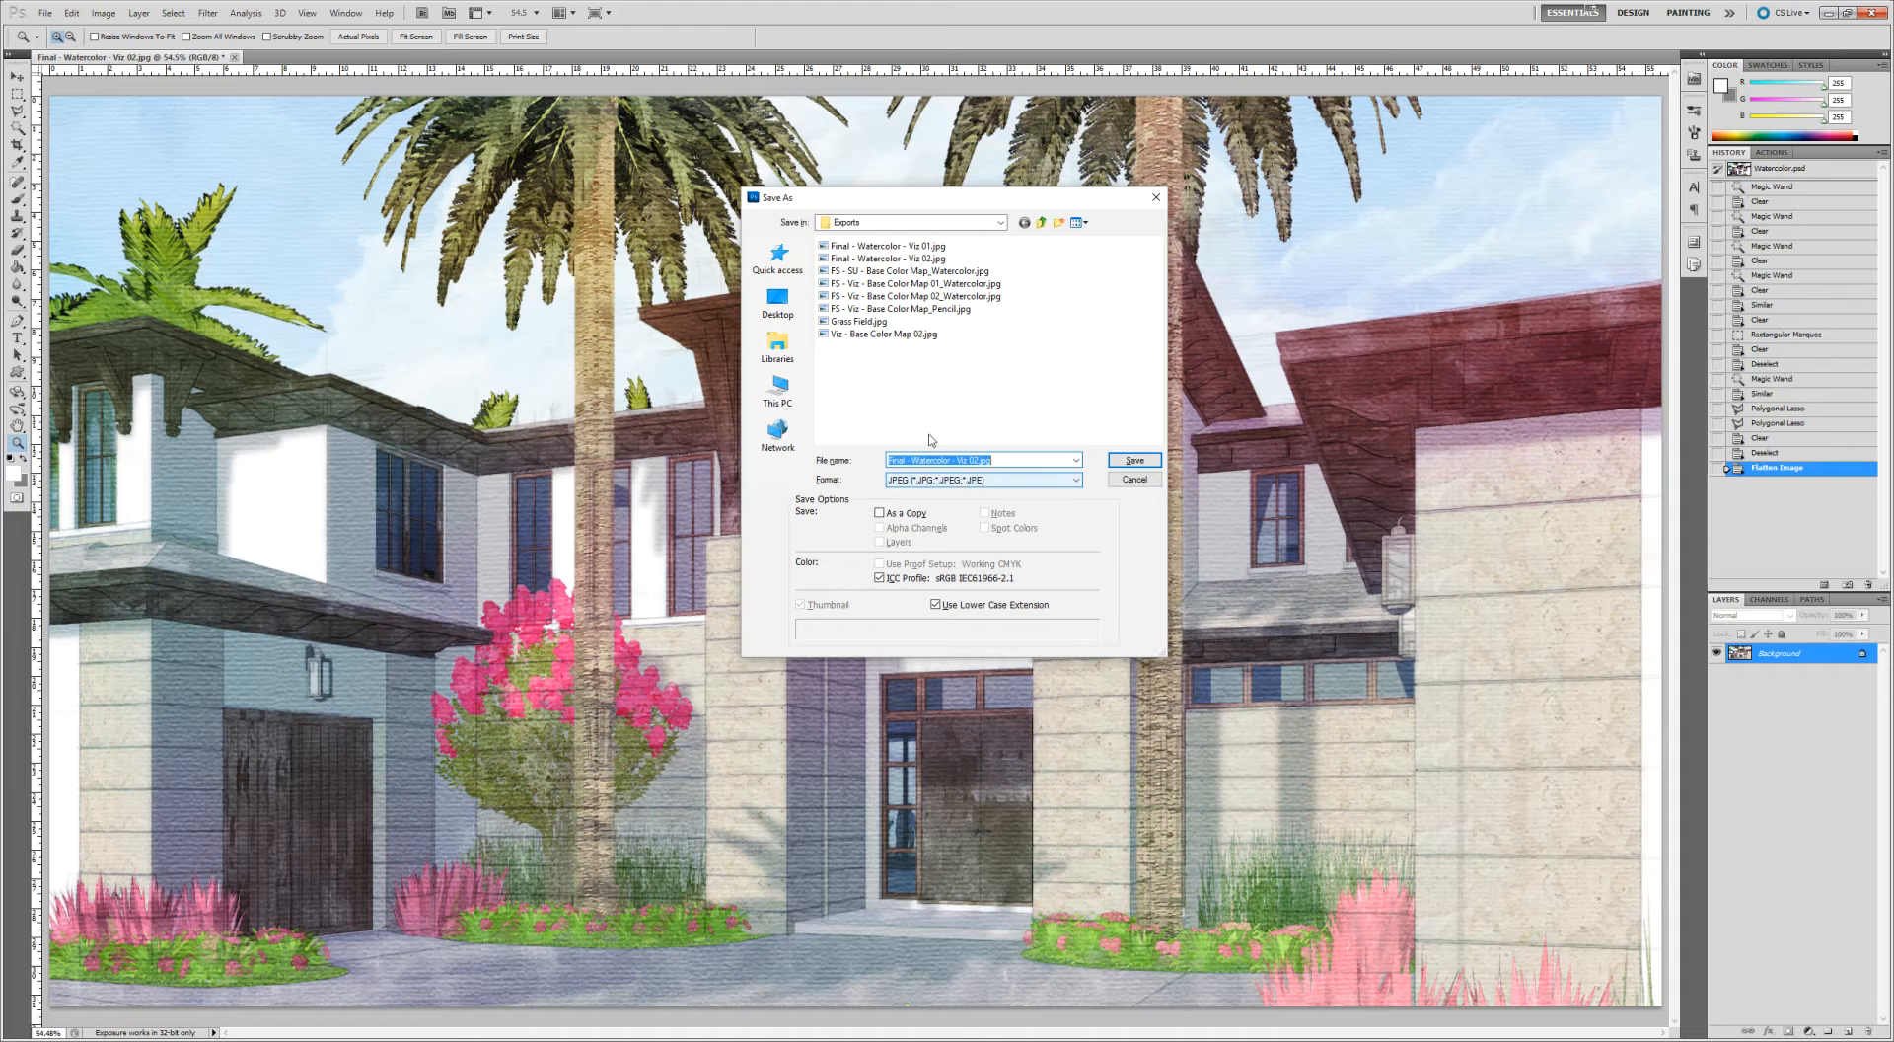
pyautogui.click(967, 460)
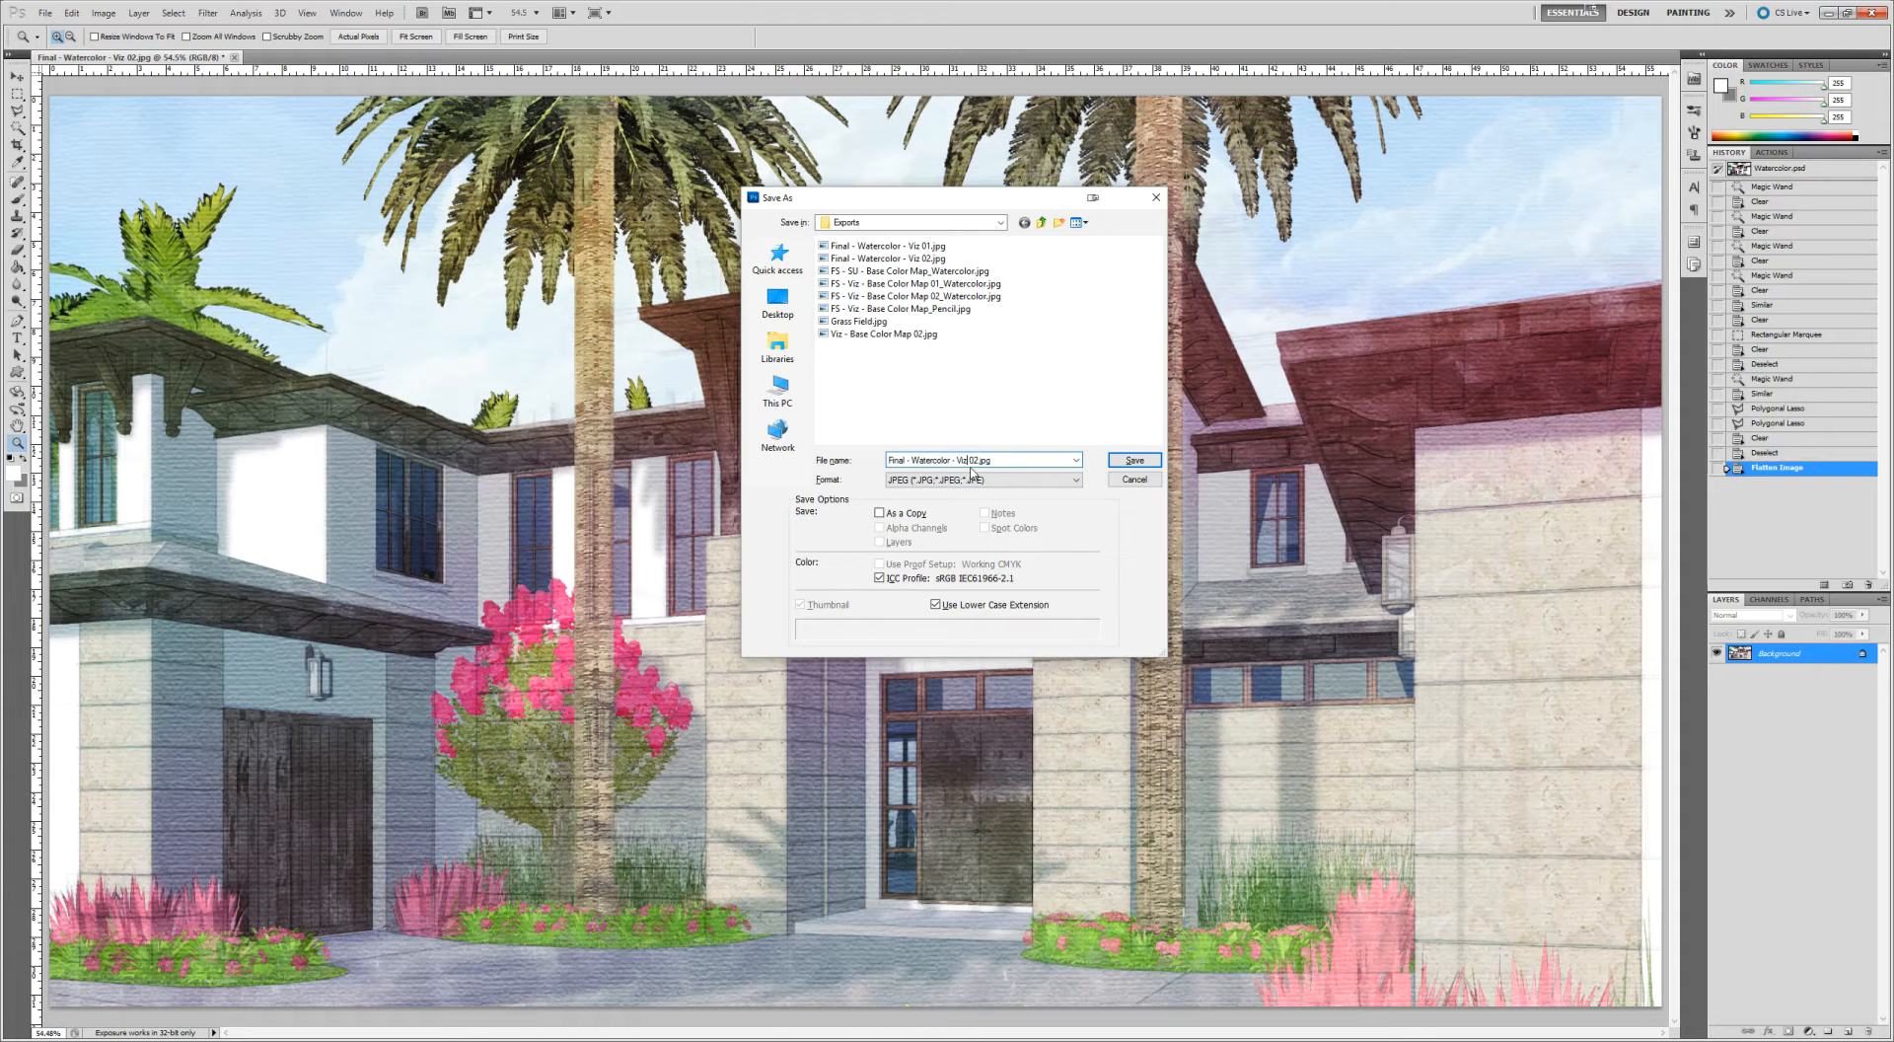
pyautogui.press('Delete')
pyautogui.press('Delete')
pyautogui.write('SU')
pyautogui.press('Return')
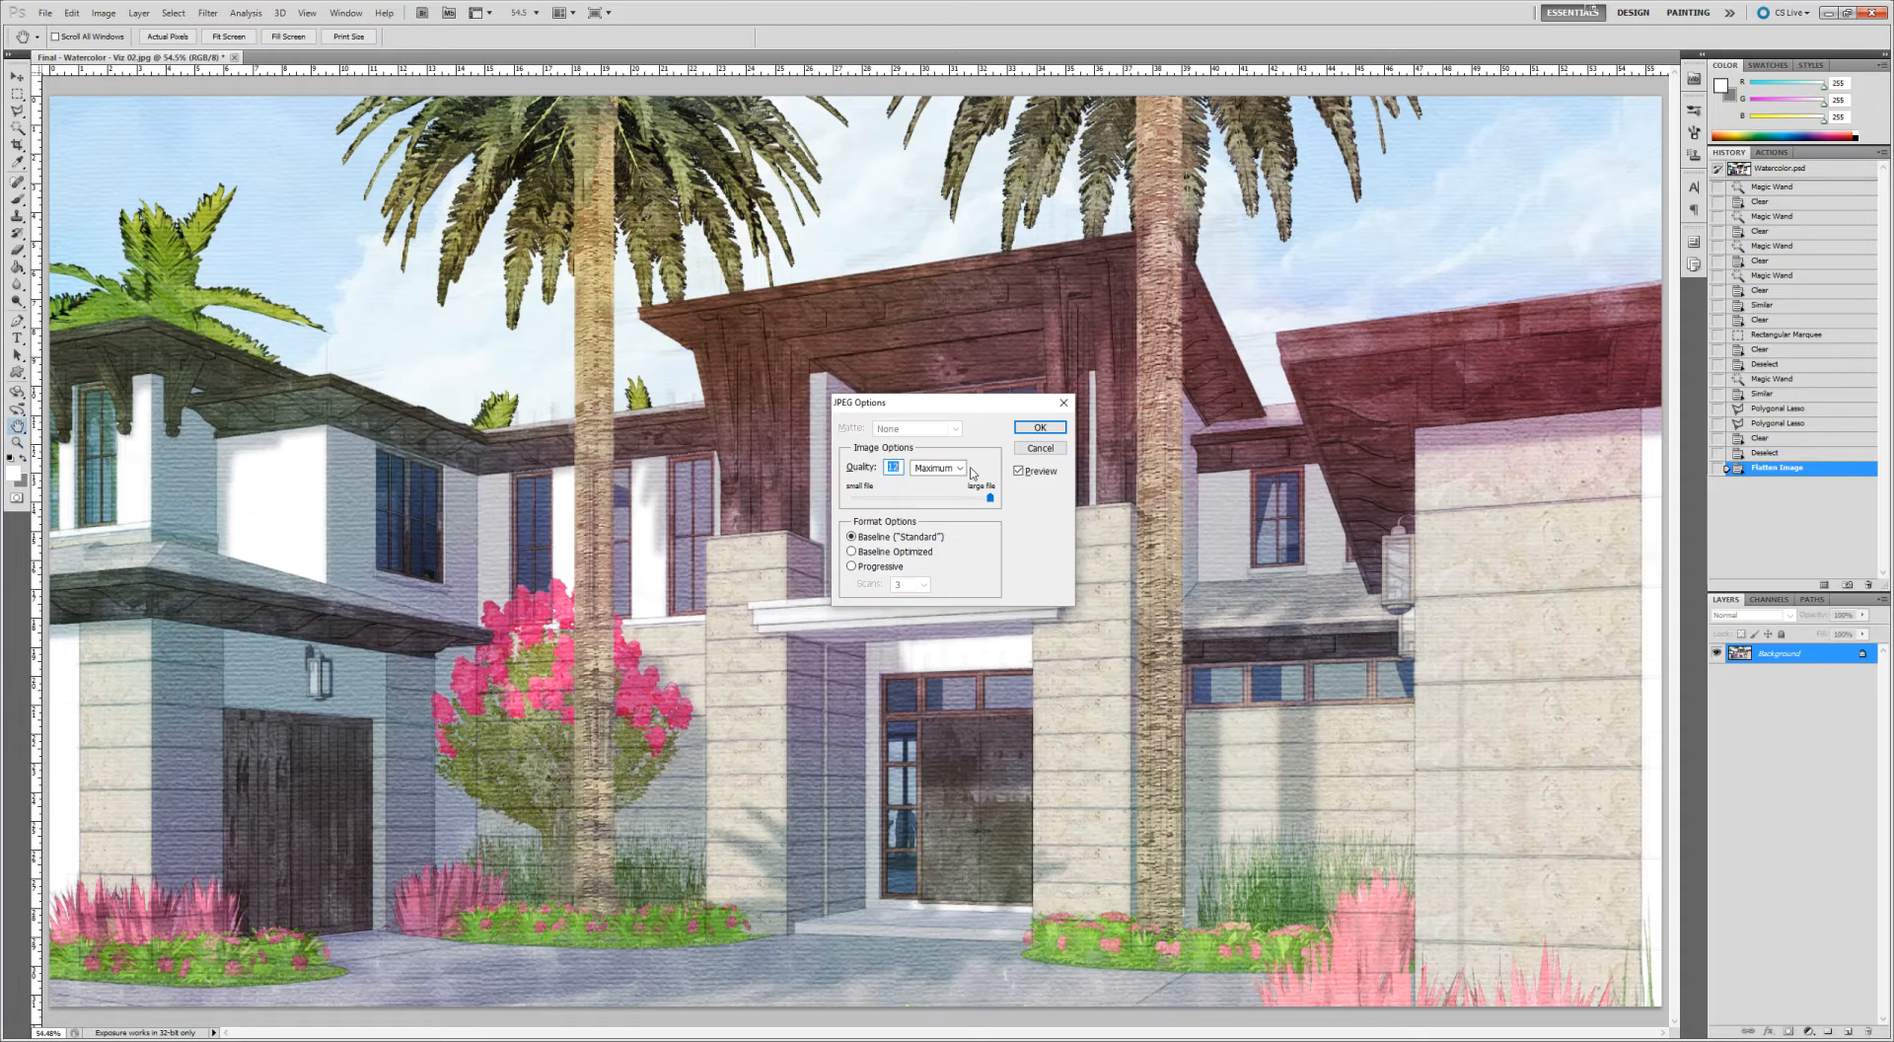
pyautogui.press('Return')
pyautogui.hotkey('ctrl', 'z')
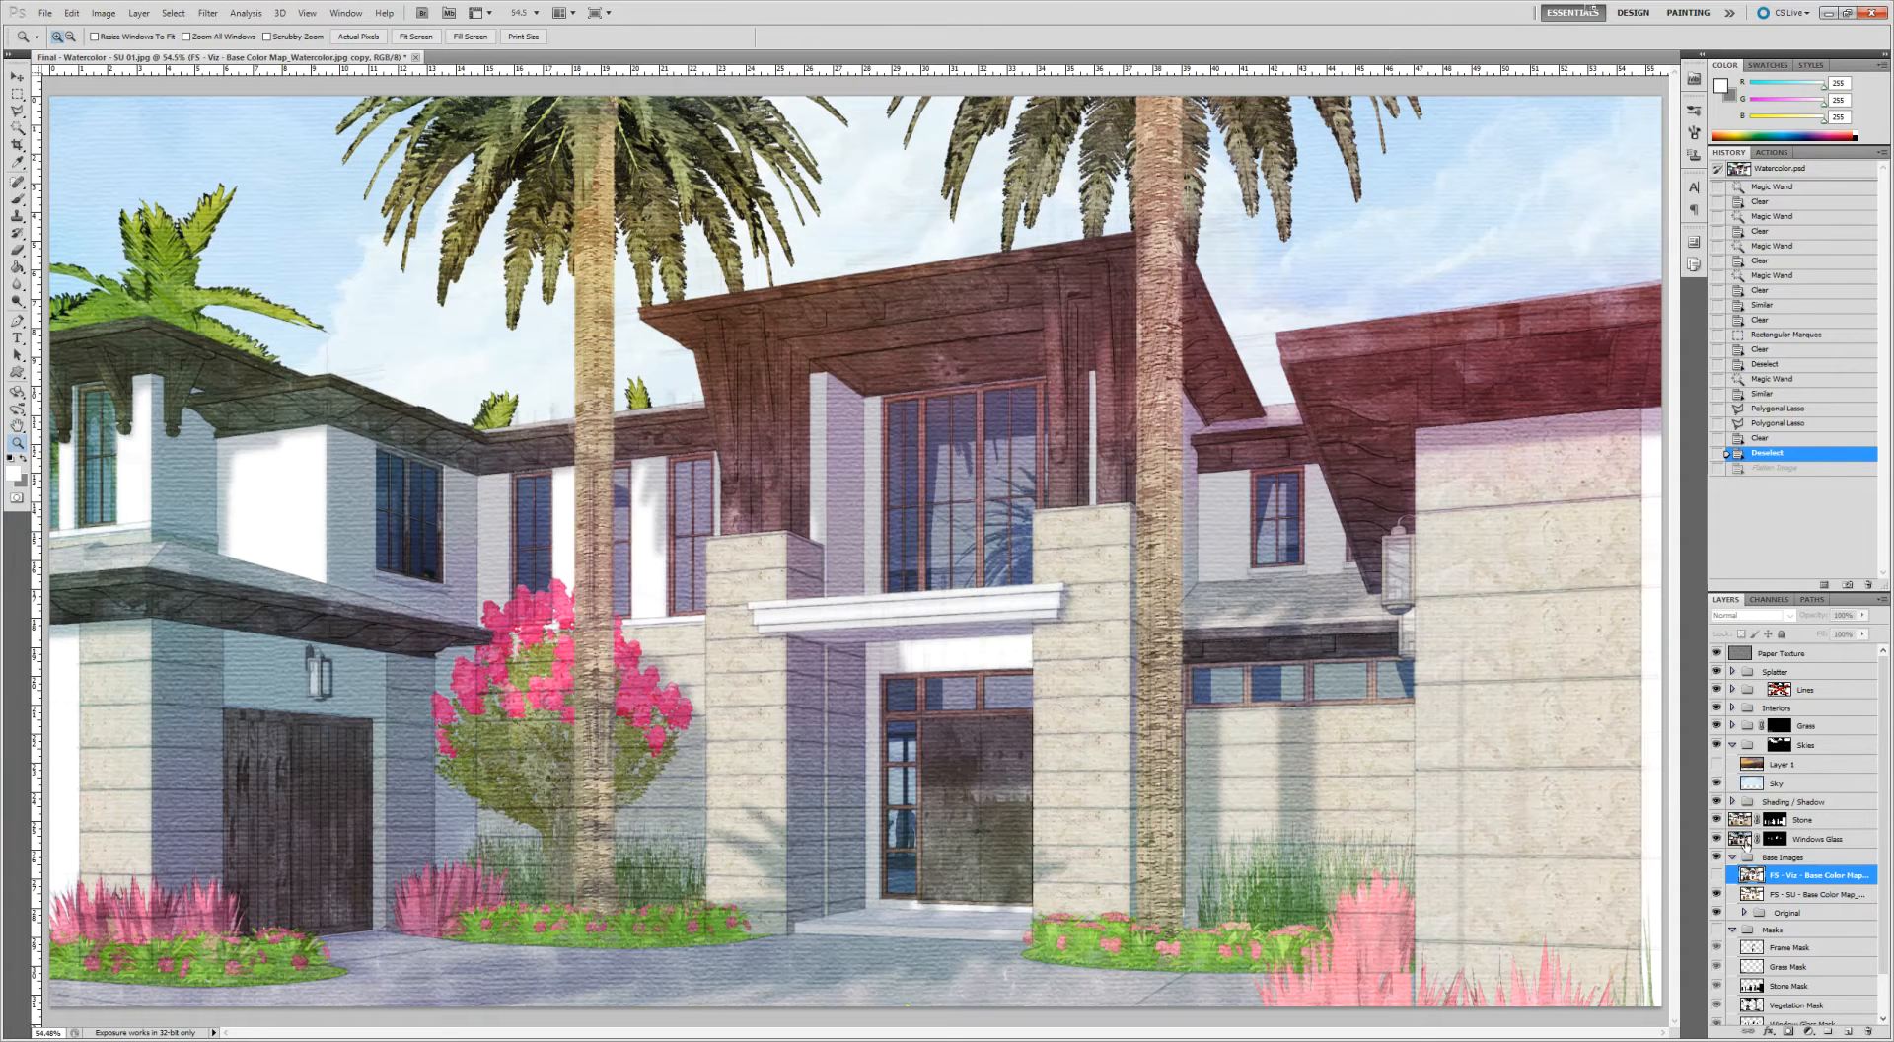
# Show the sunset Layer 1 and export a flattened maximum-quality JPEG named "Final - Watercolor - SU 02.jpg", undoing the flattening
pyautogui.click(1717, 763)
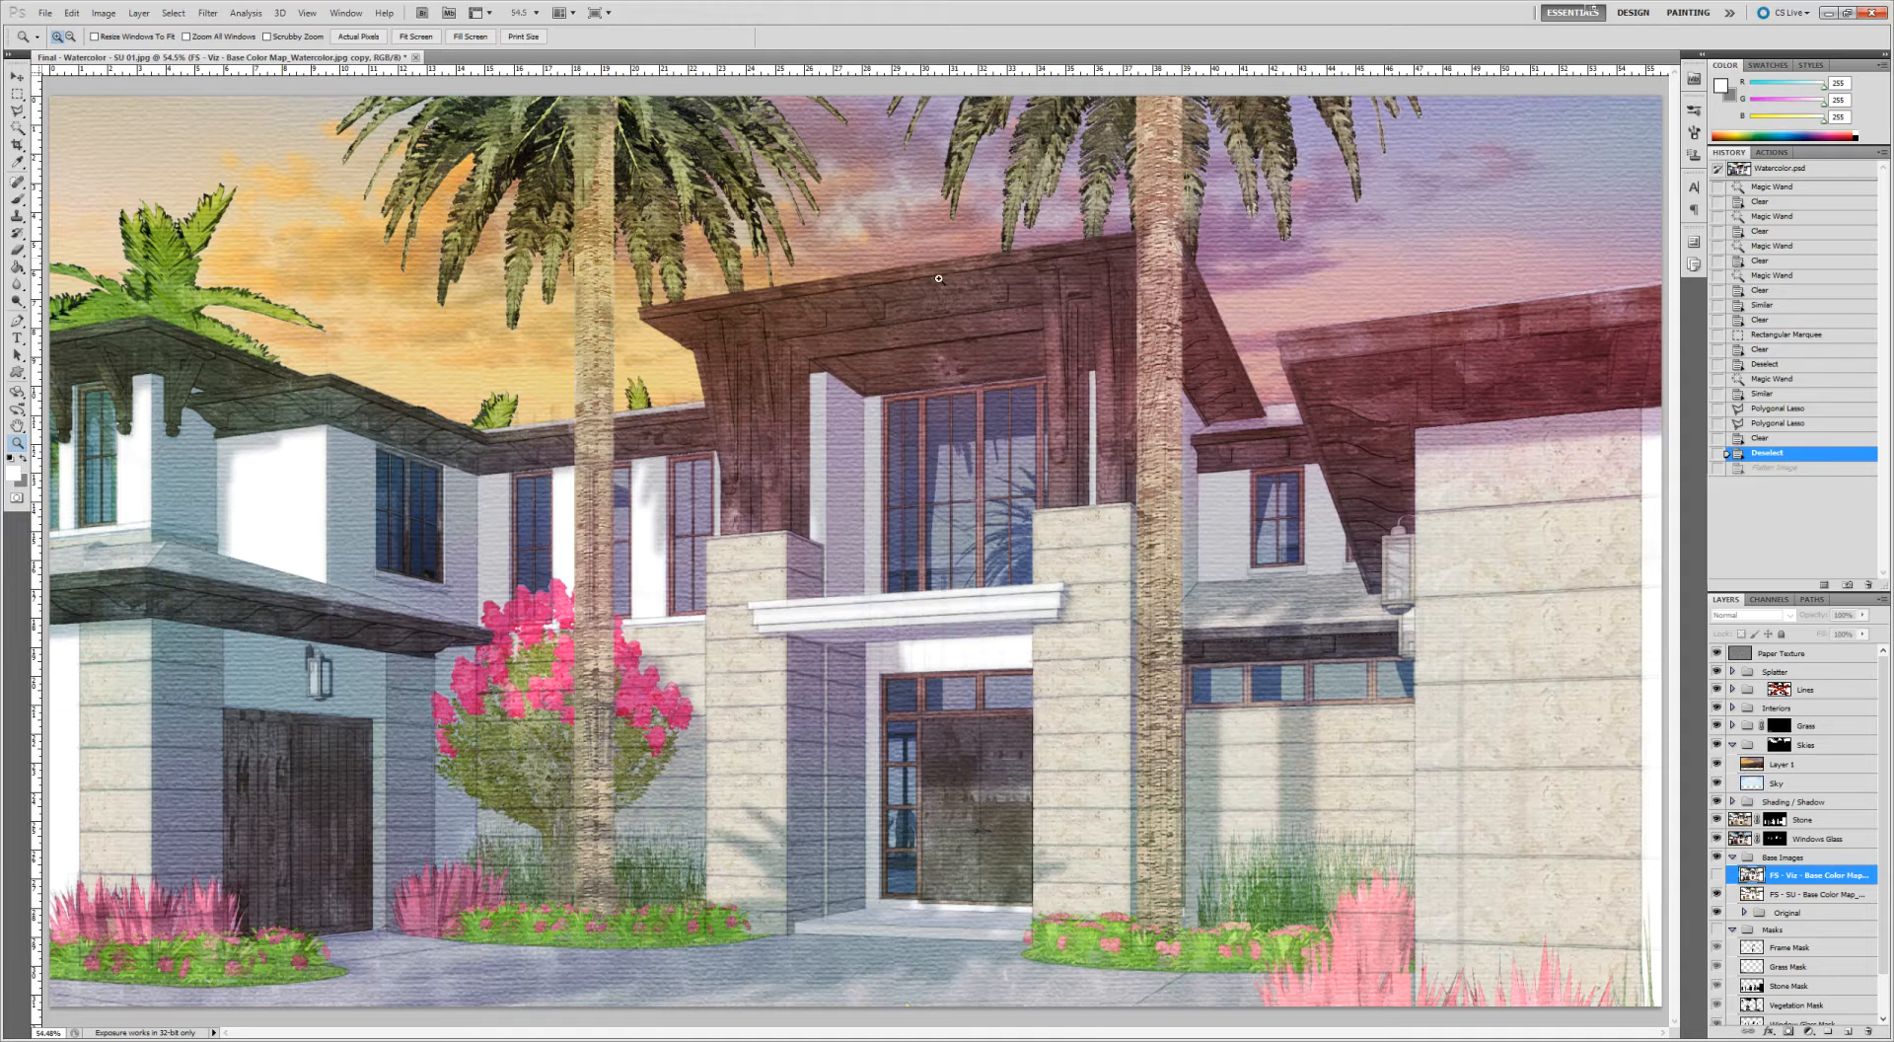
pyautogui.hotkey('ctrl', 'z')
pyautogui.hotkey('ctrl', 'shift', 's')
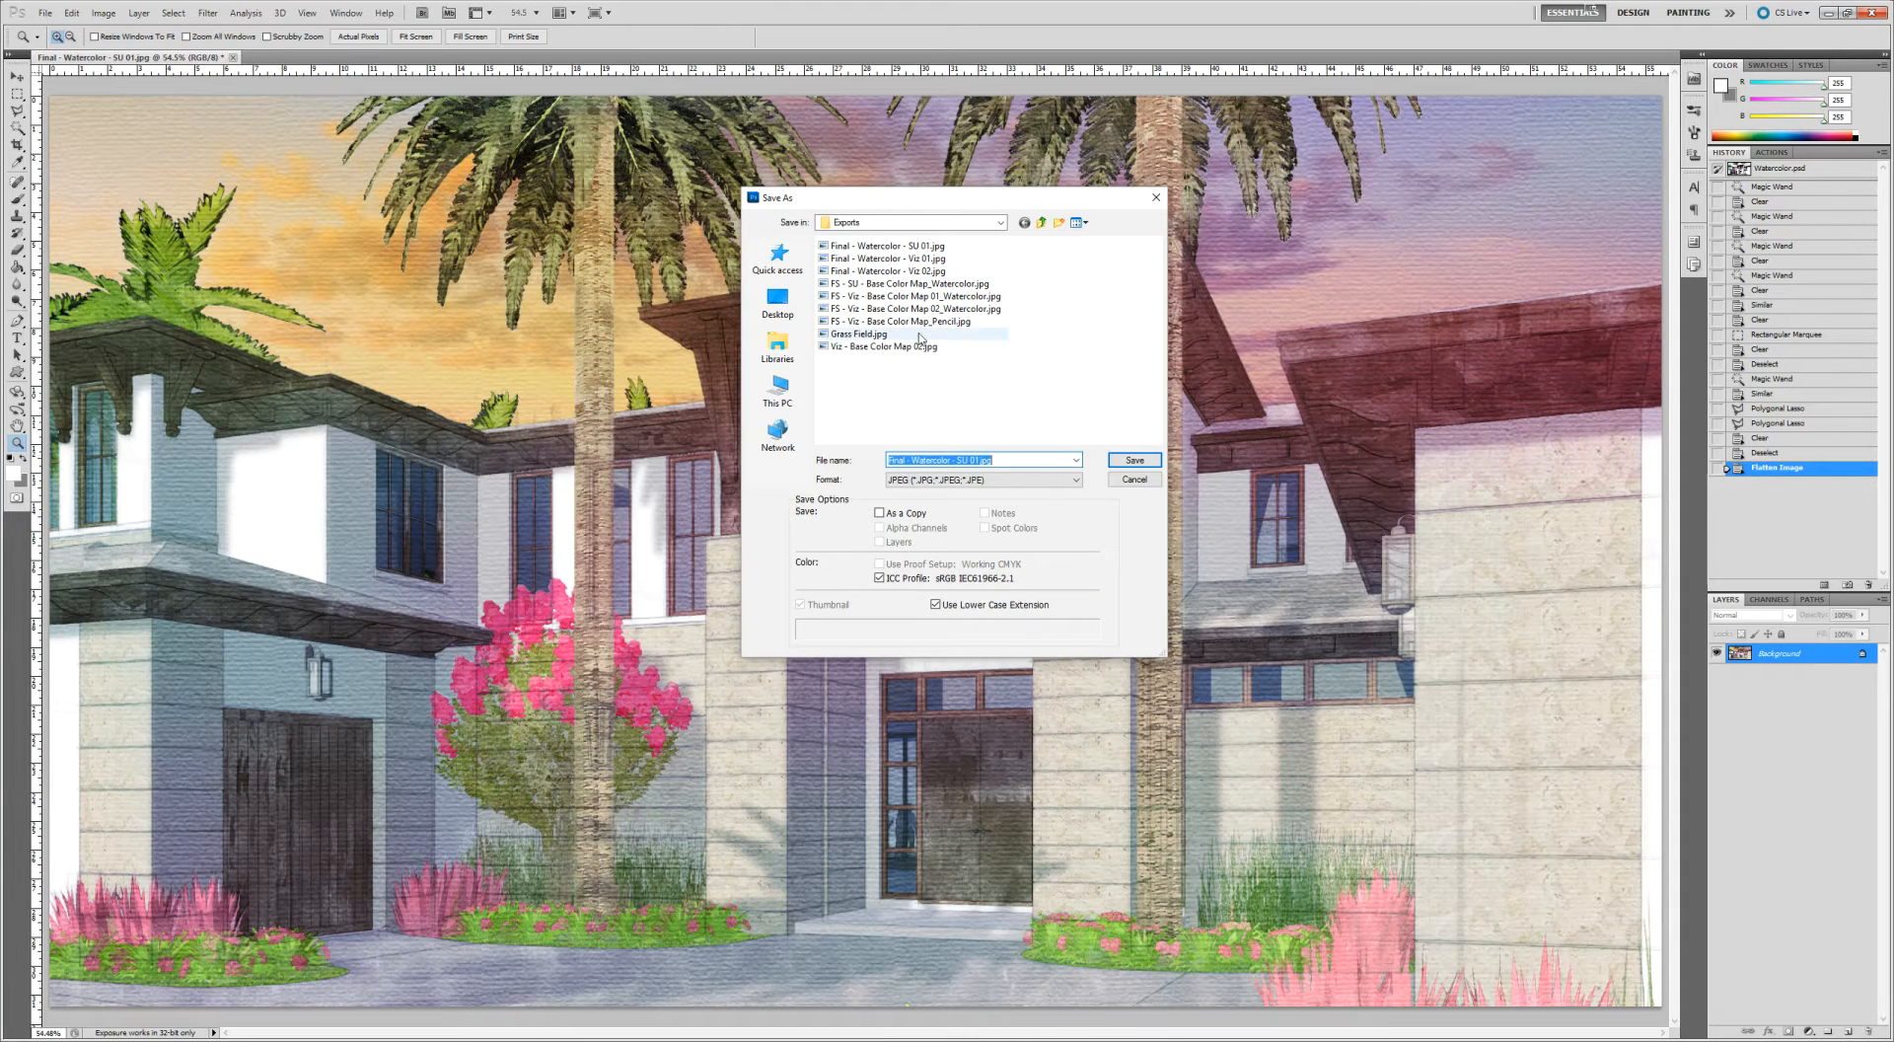
pyautogui.click(887, 246)
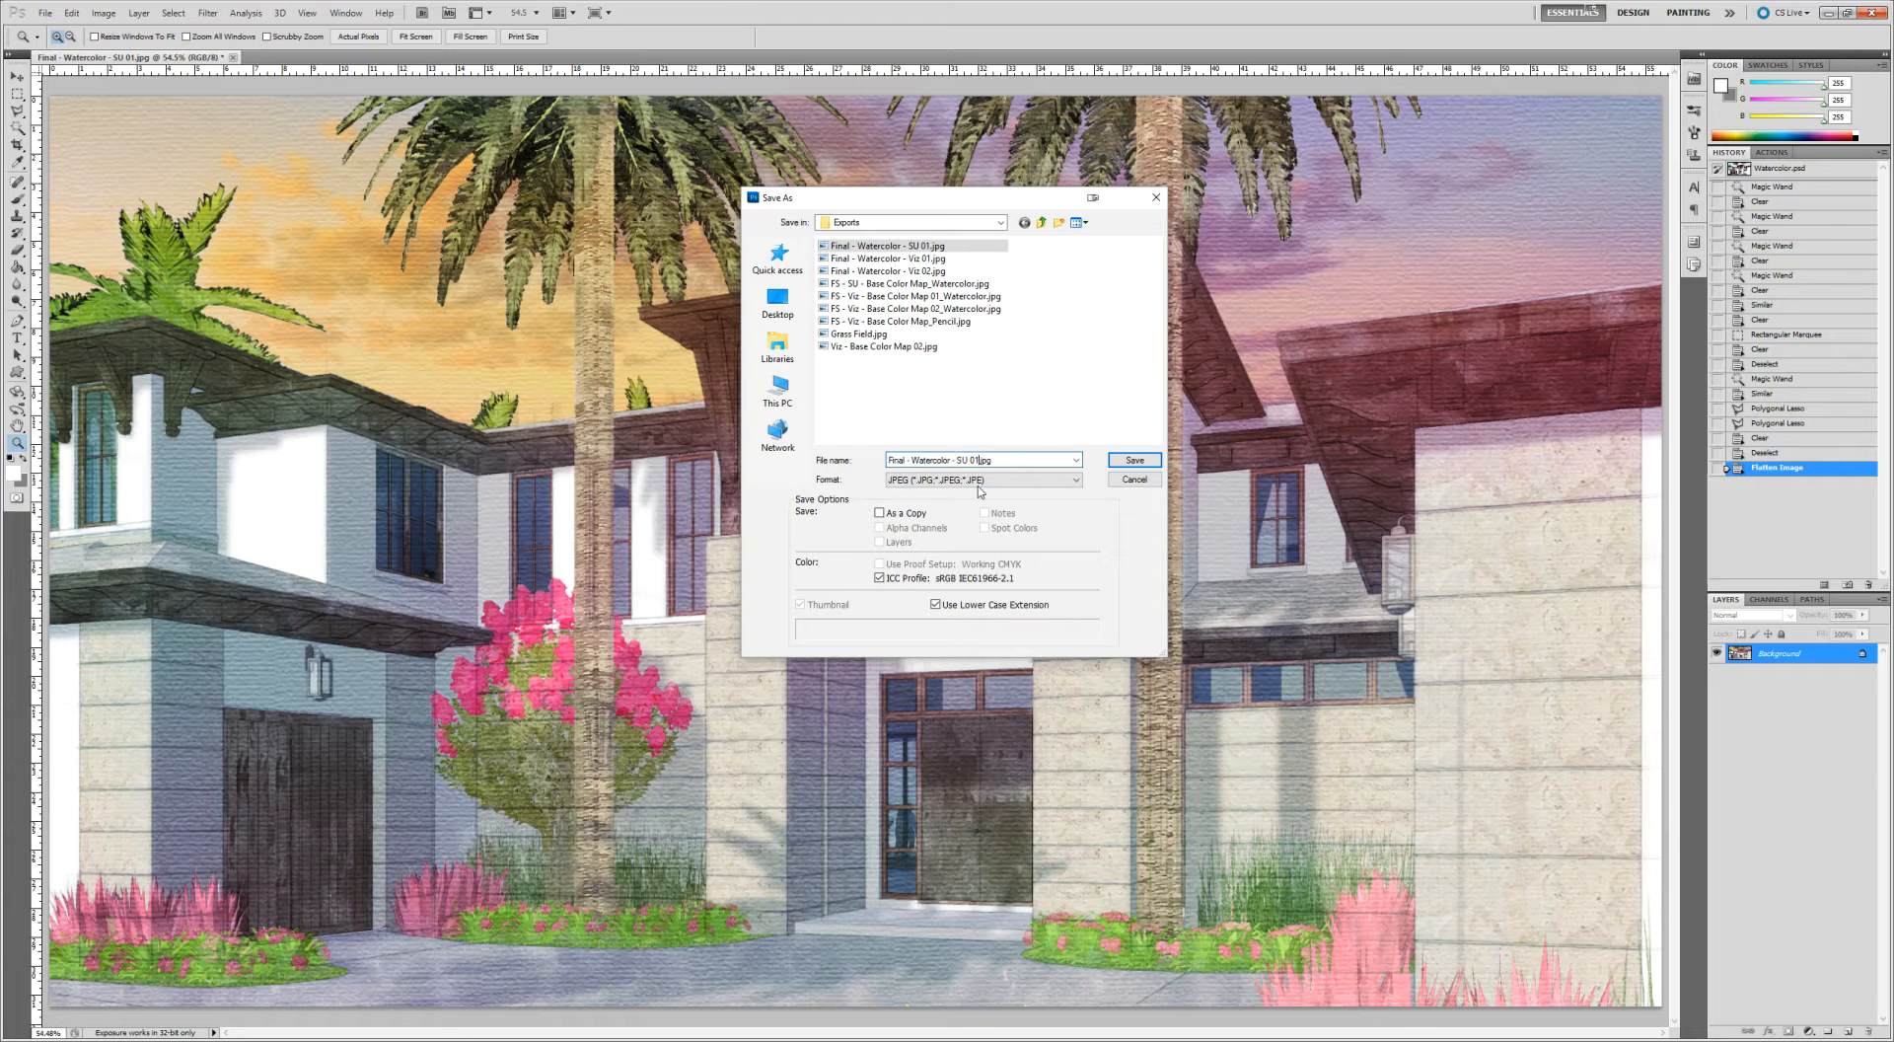
pyautogui.press('Return')
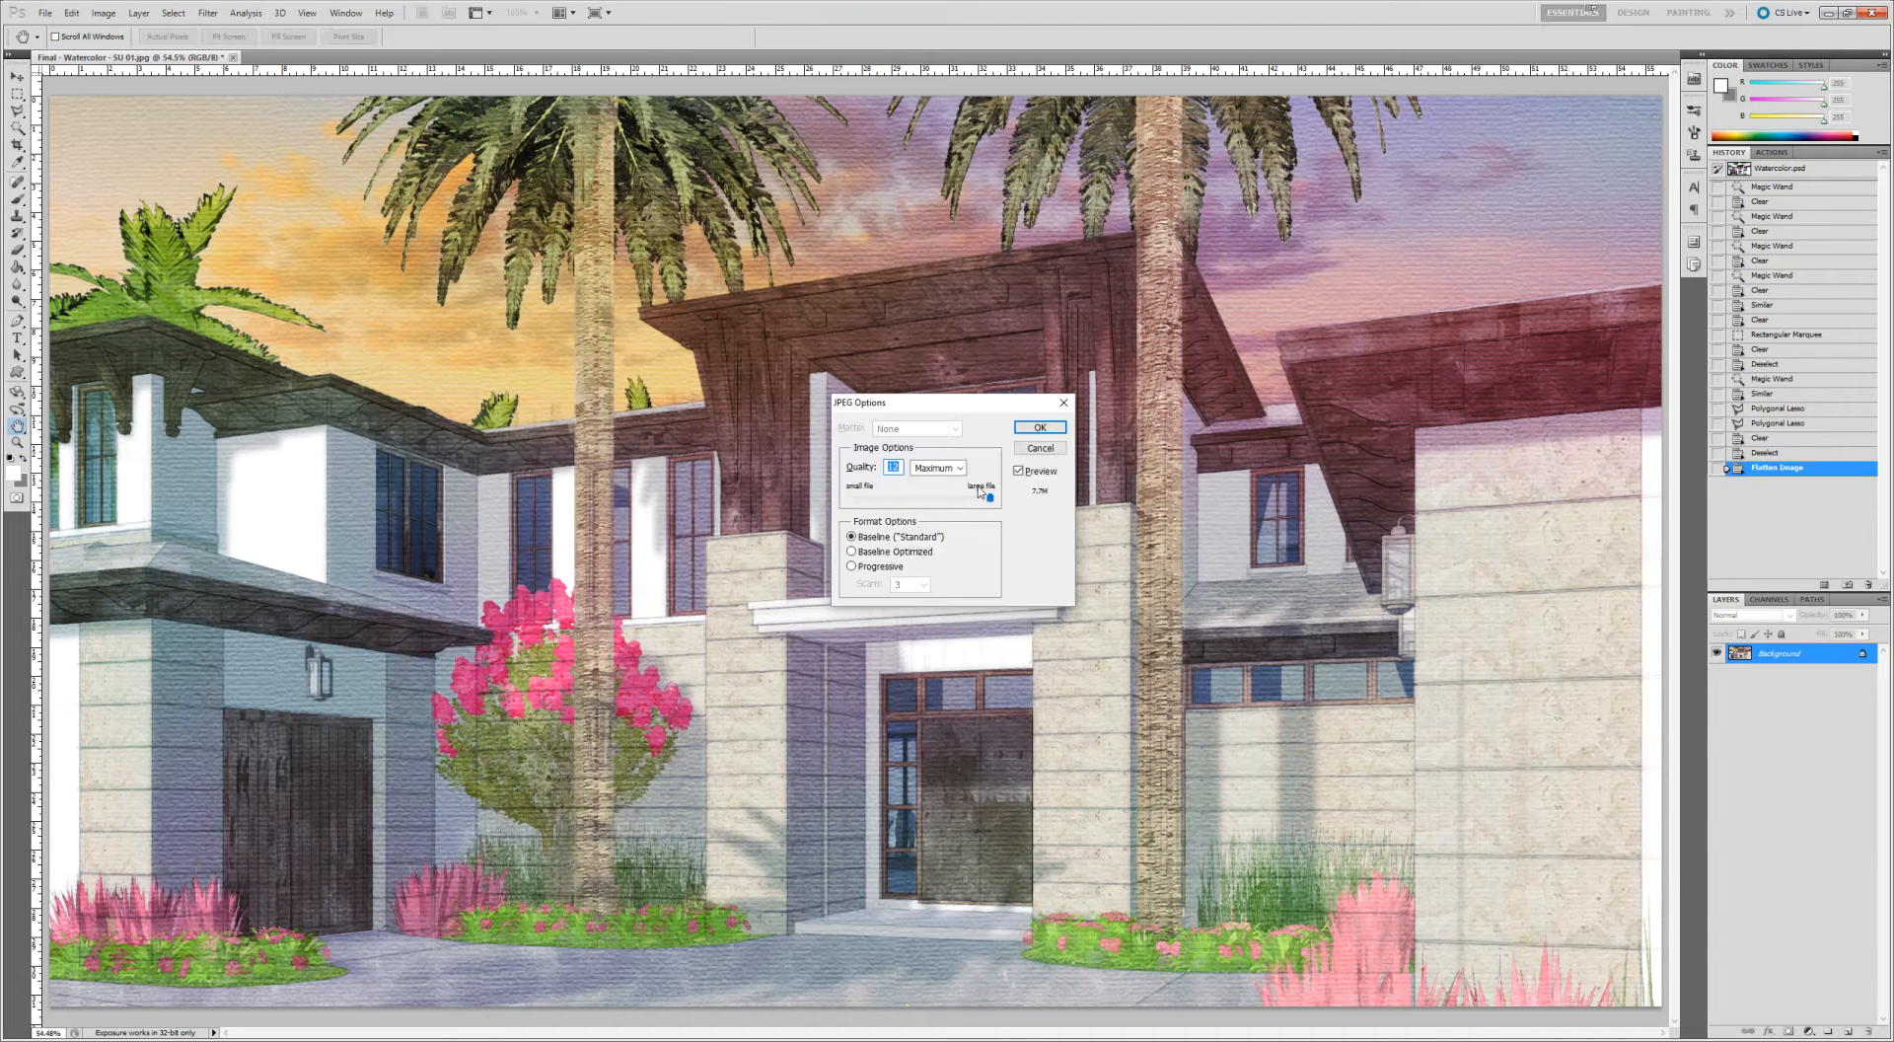
pyautogui.press('Return')
pyautogui.hotkey('ctrl', 'z')
pyautogui.press('z')
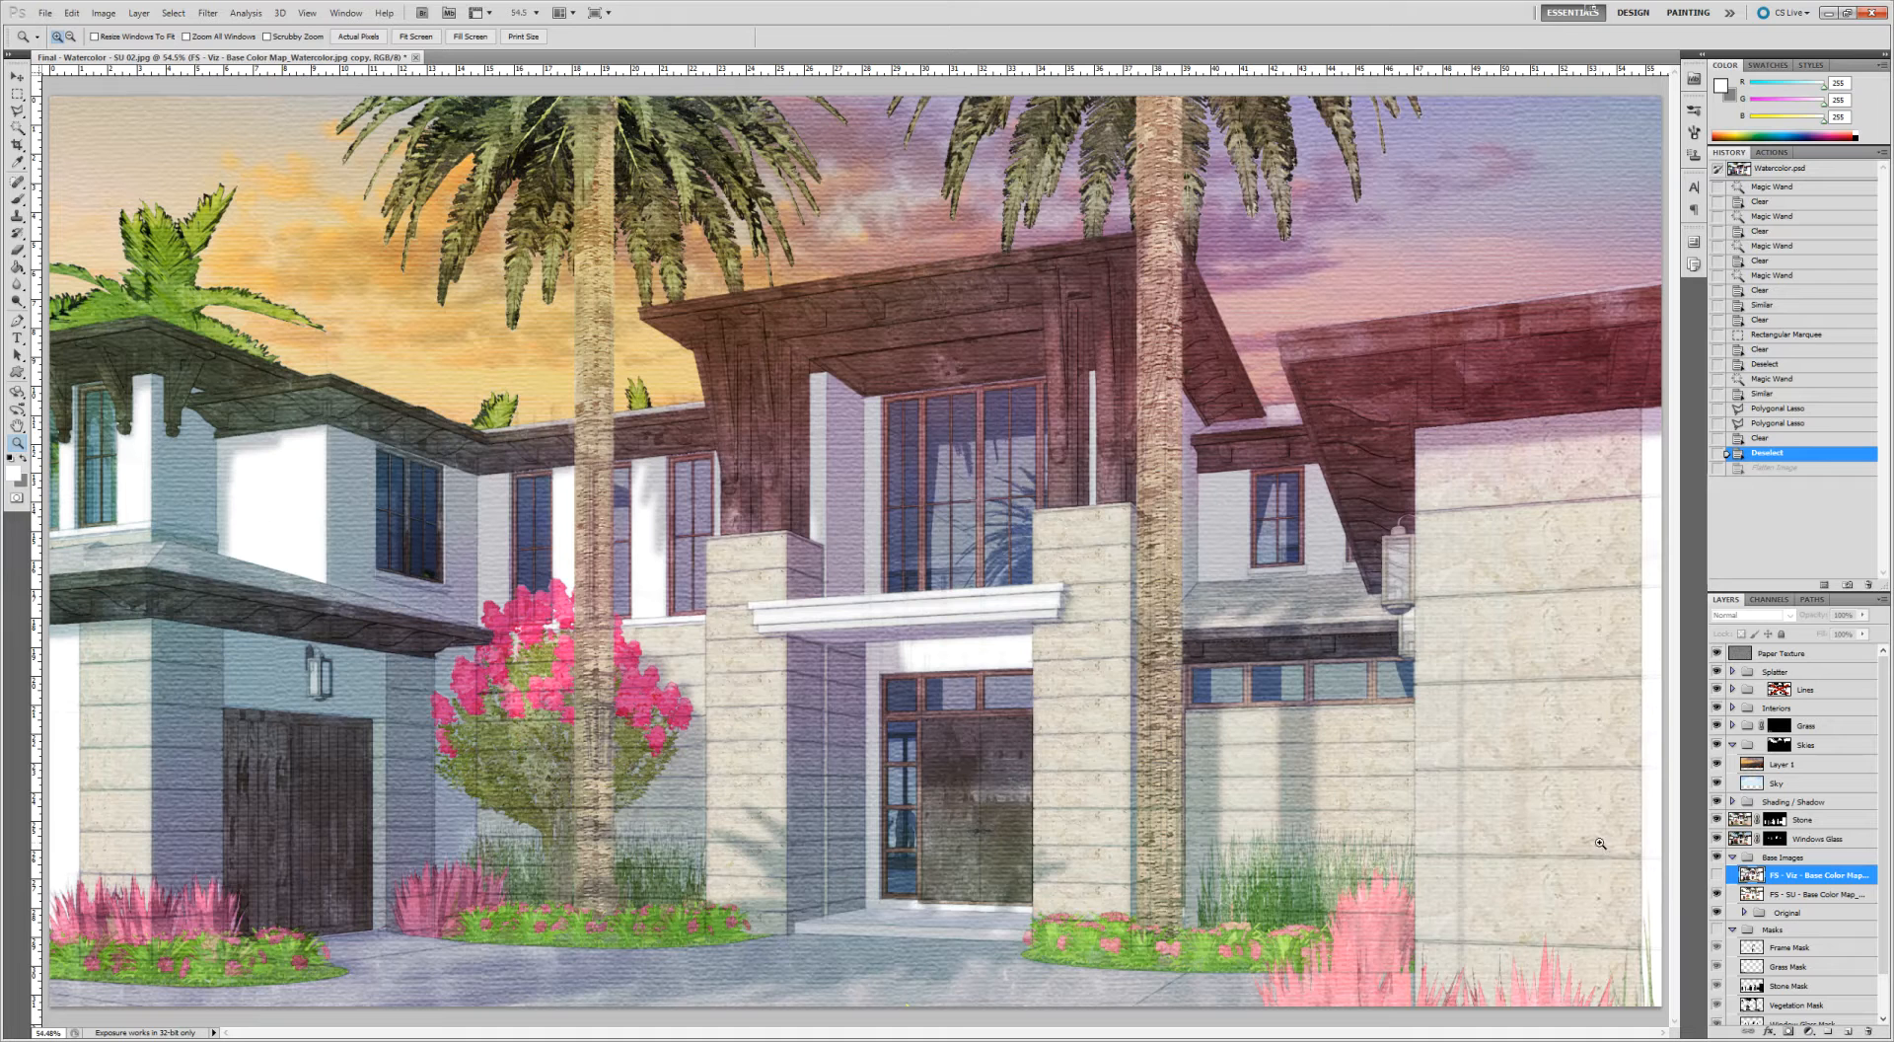
# Hide the SU base color map copy and preview the two processed Viz base color maps in the Original group
pyautogui.click(1744, 912)
pyautogui.click(1717, 894)
pyautogui.scroll(-2, 1827, 930)
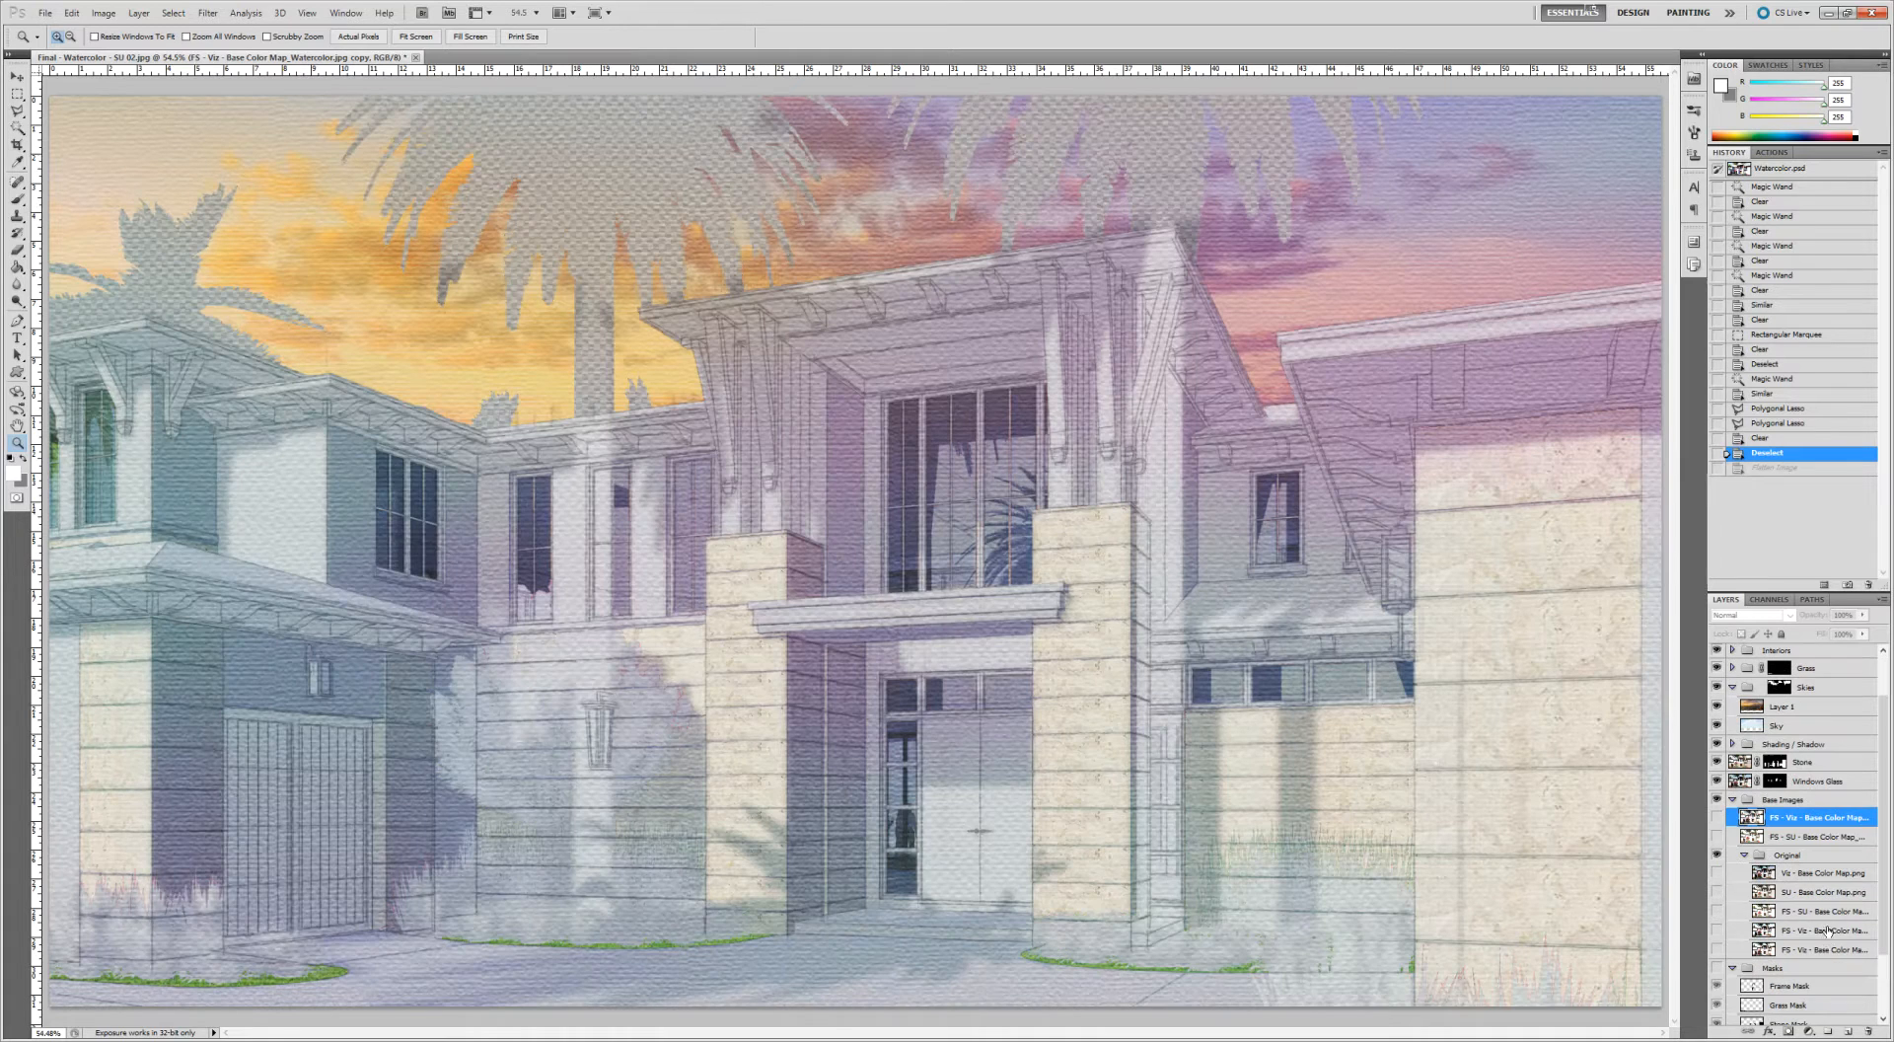
pyautogui.click(1718, 949)
pyautogui.click(1717, 948)
pyautogui.click(1718, 931)
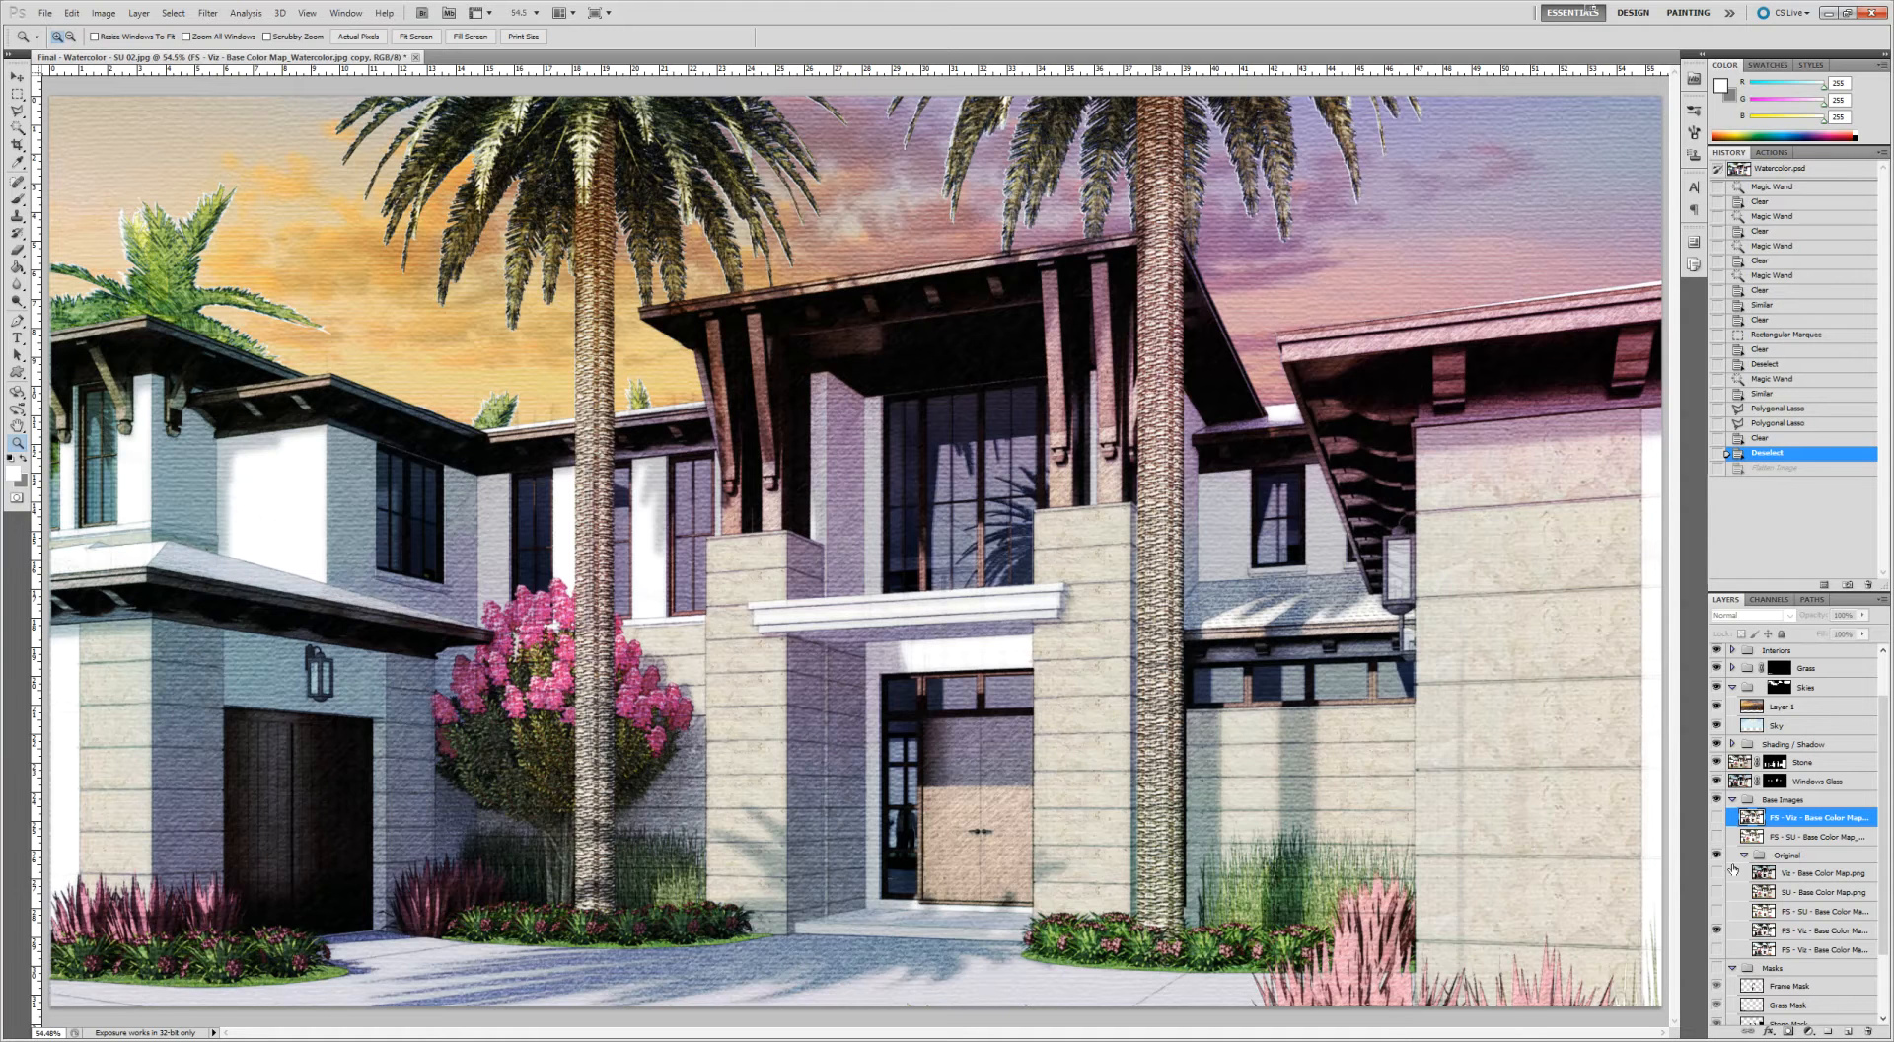
pyautogui.click(1716, 931)
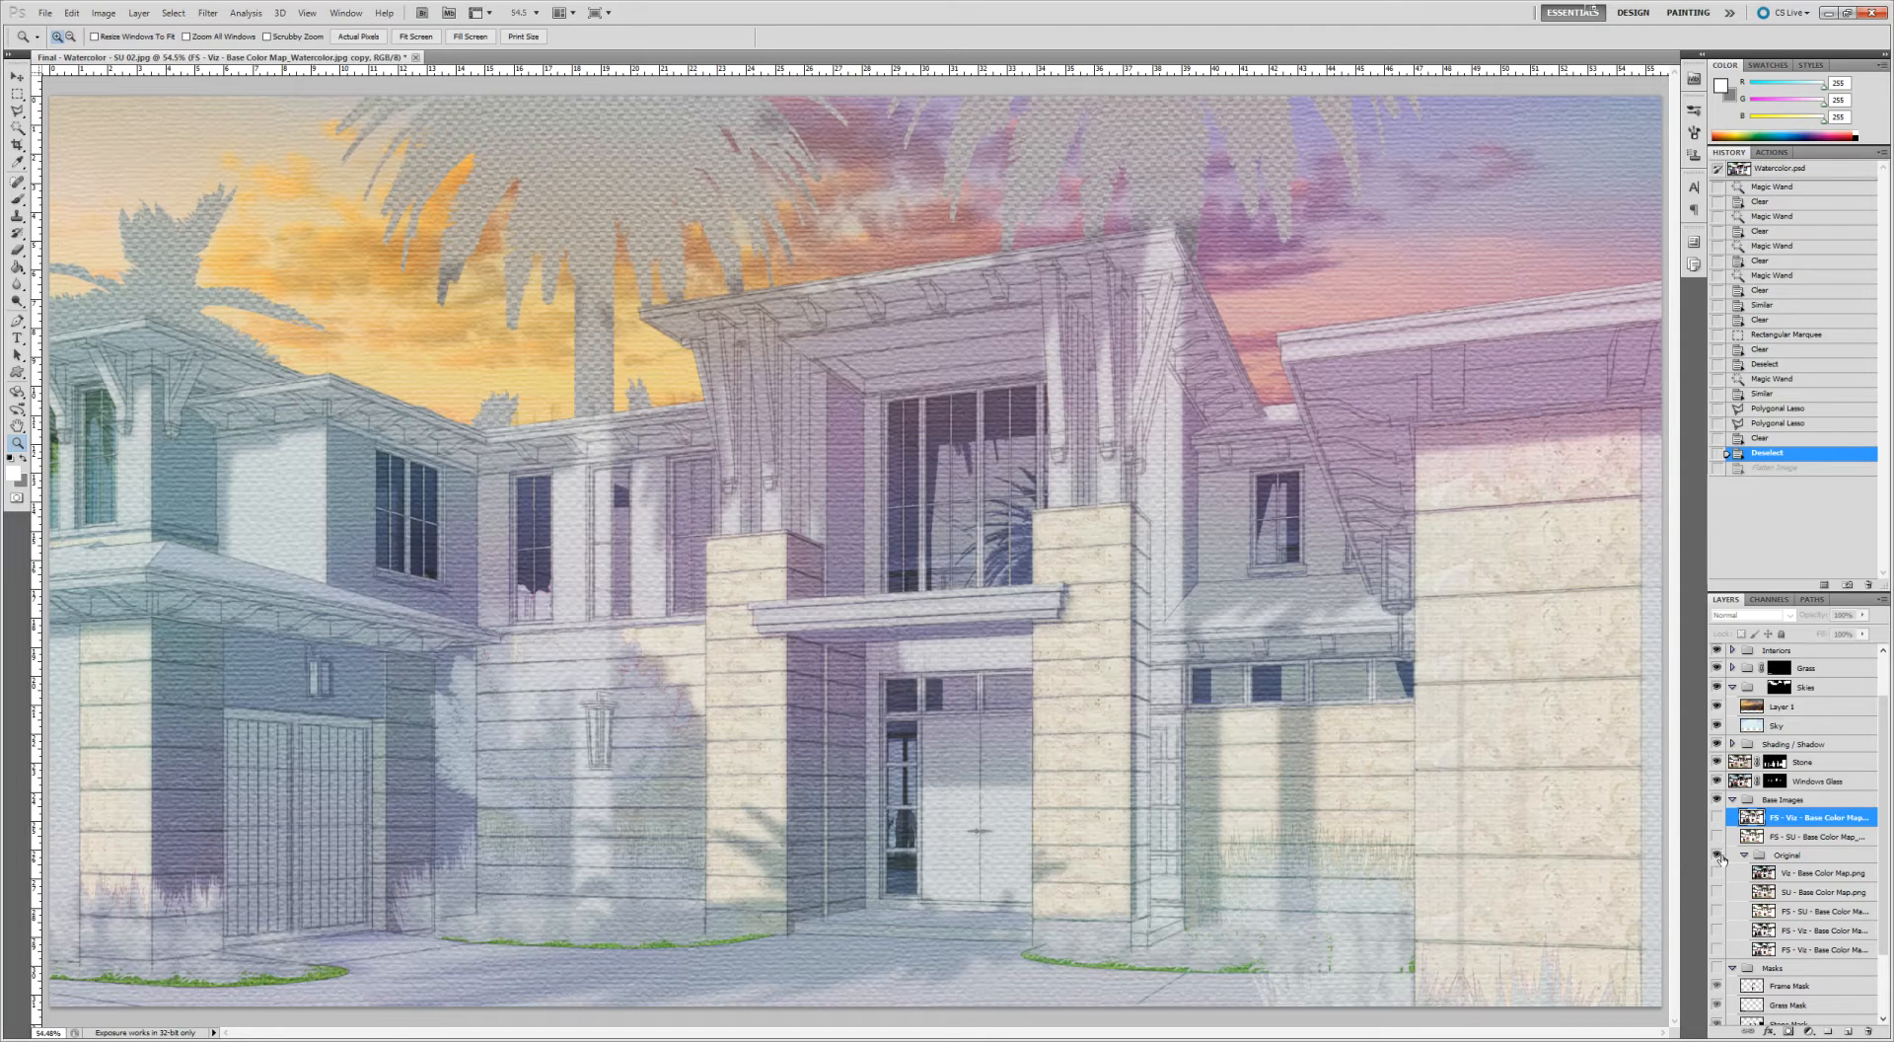
# Collapse the Original group and show the Viz - Base Color Map_Watercolor.jpg copy layer in Base Images
pyautogui.click(1743, 855)
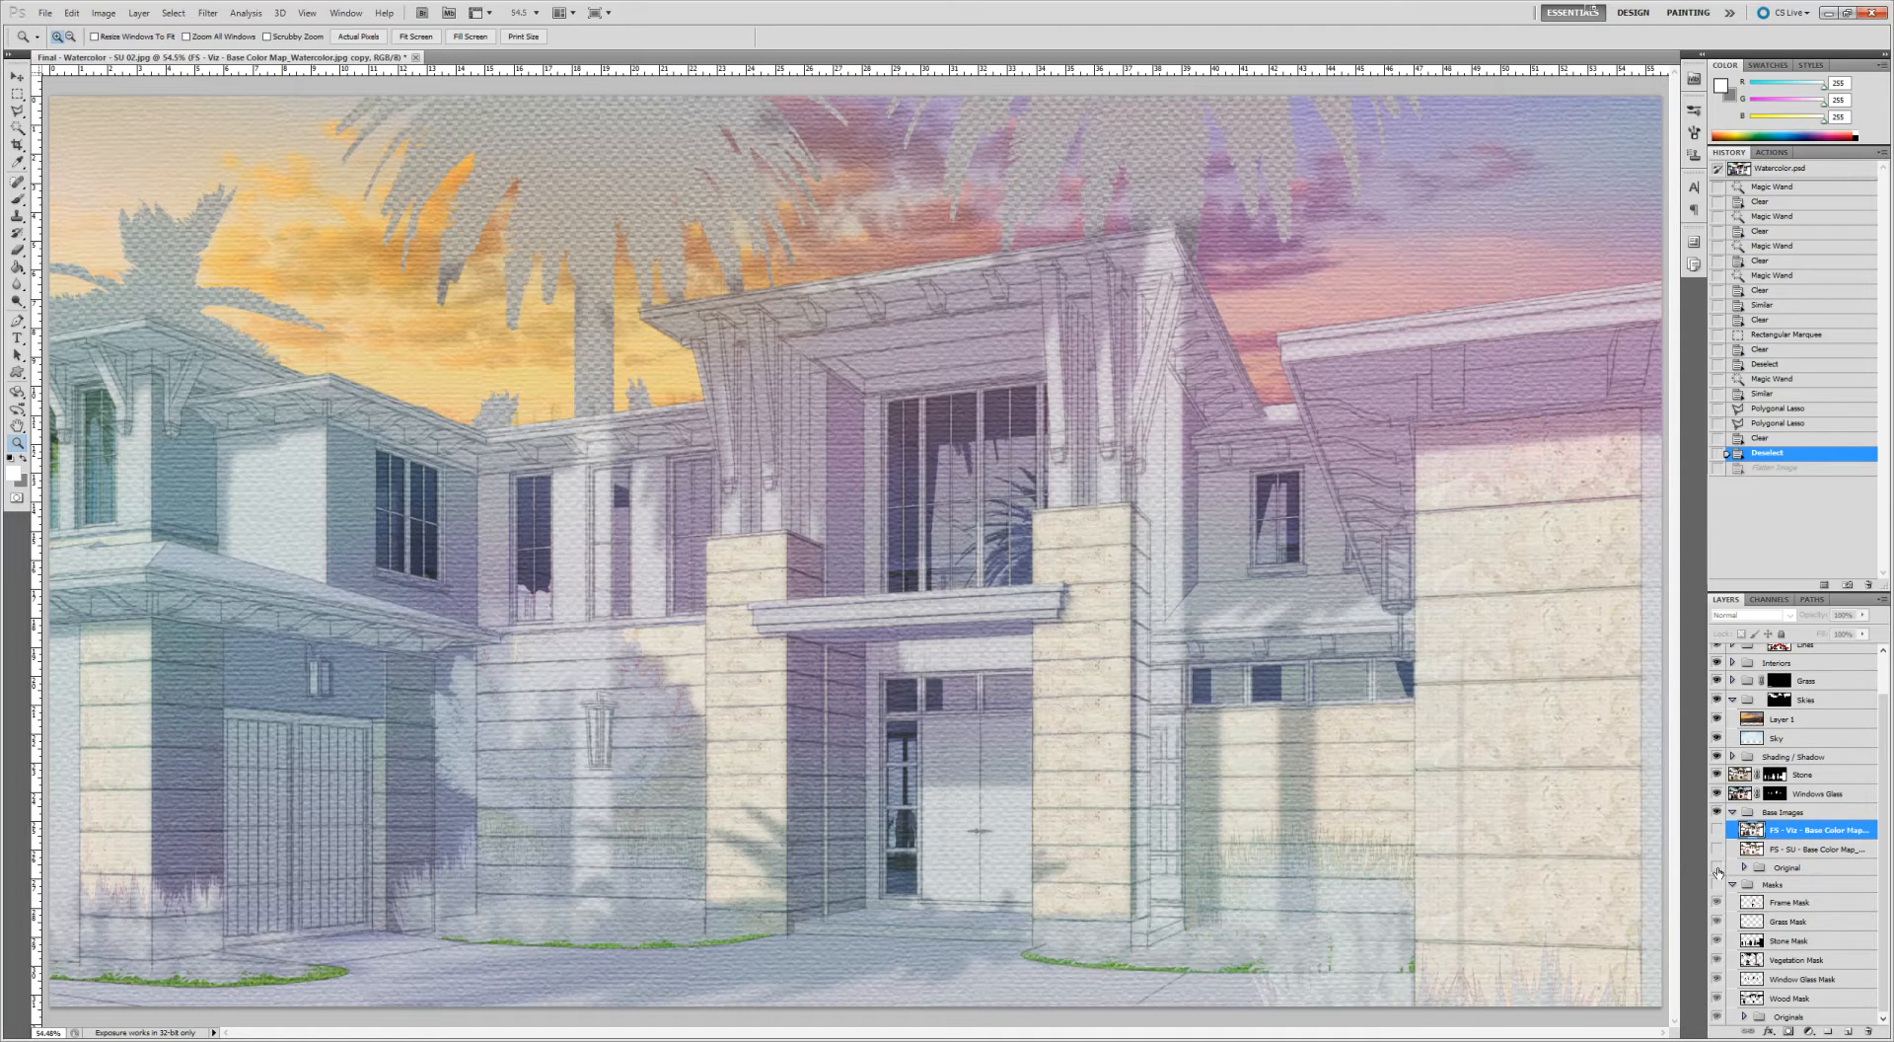
pyautogui.click(1716, 832)
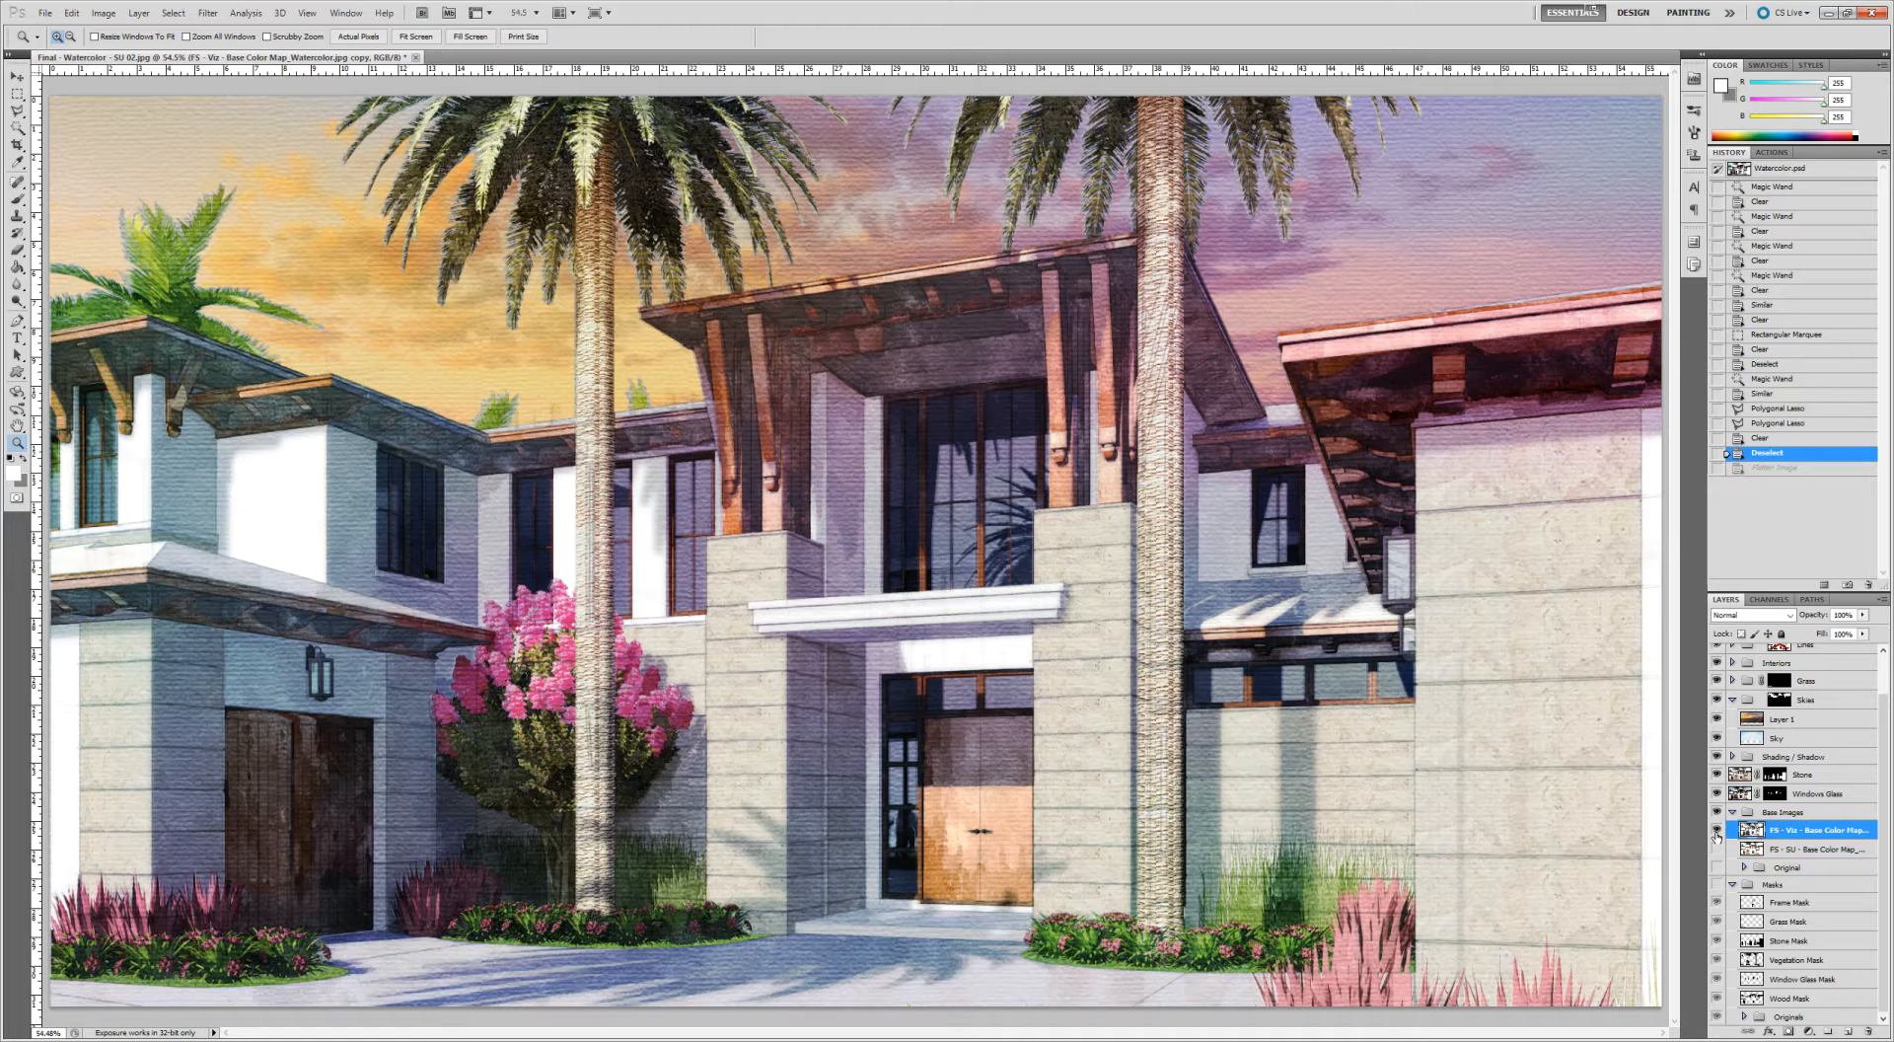
pyautogui.scroll(2, 1766, 755)
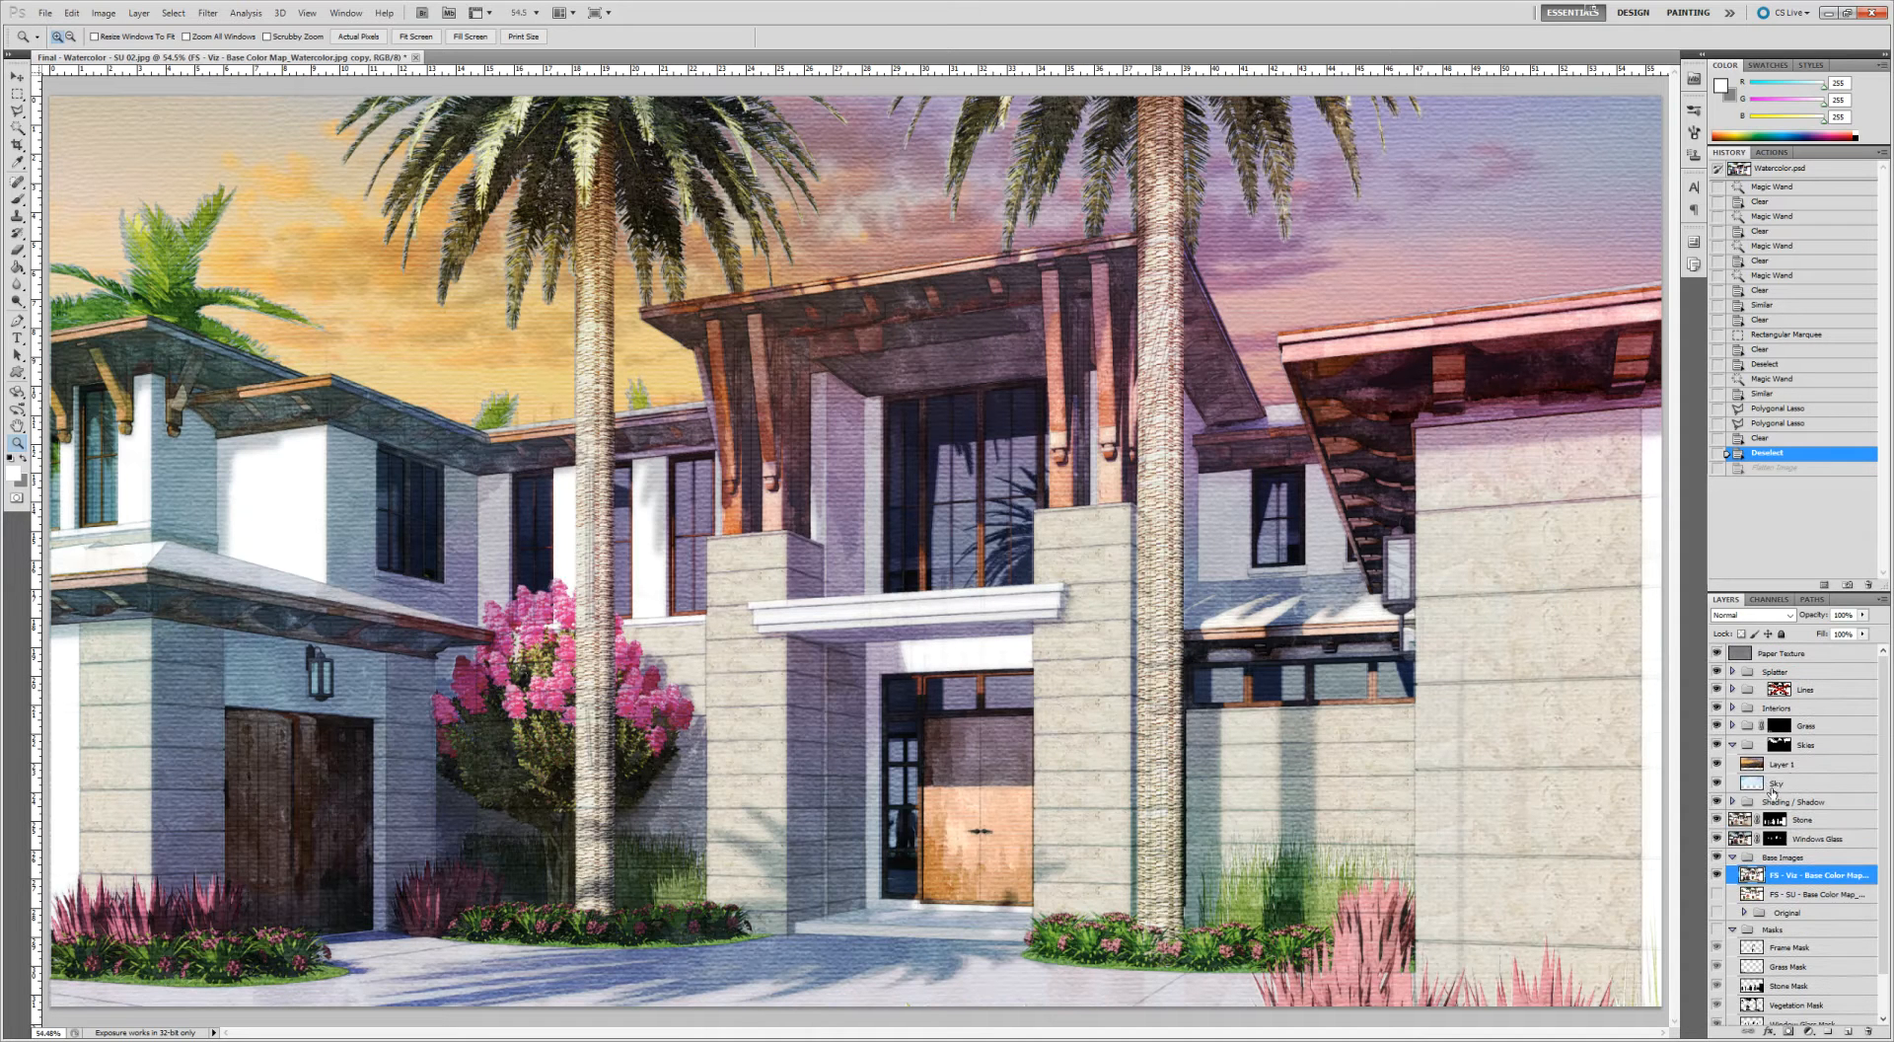
# Show Layer 4 instead of Layer 7 in the Splatter group and compare it against both skies
pyautogui.click(1732, 671)
pyautogui.click(1717, 690)
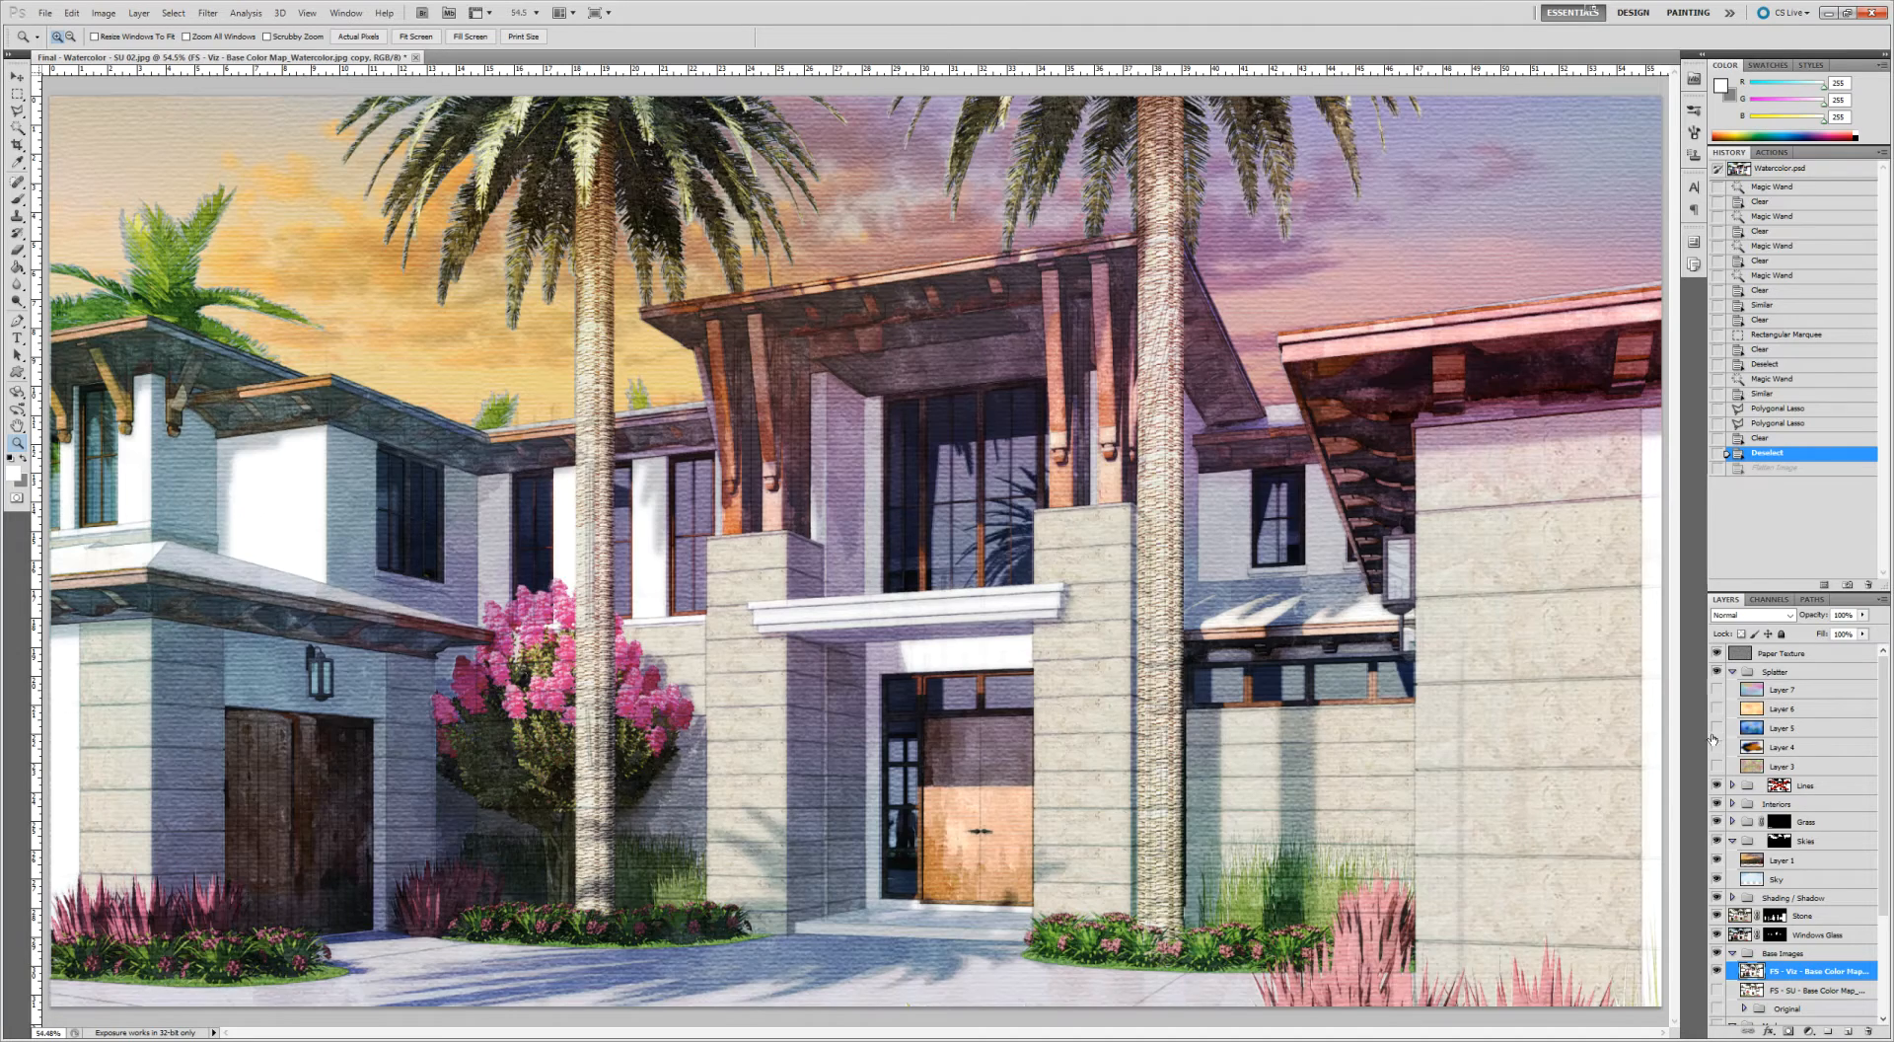
pyautogui.click(1716, 746)
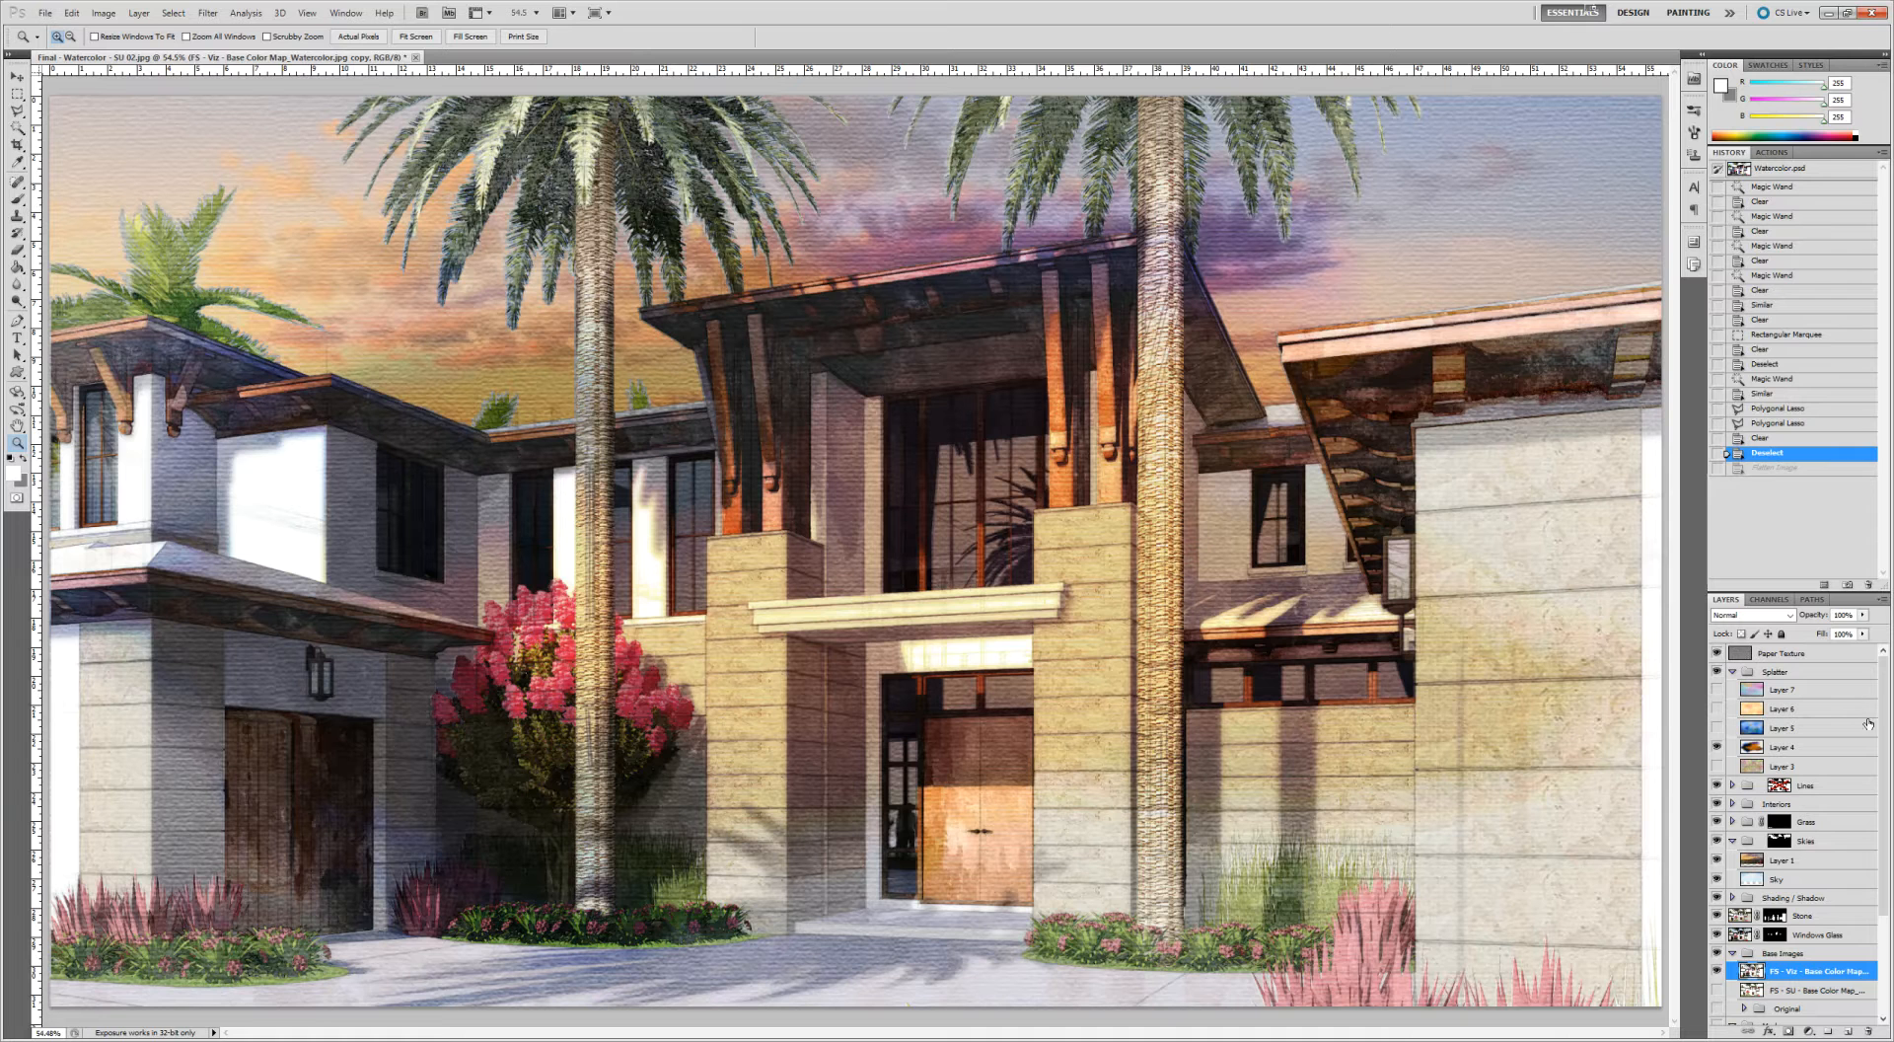
pyautogui.click(1747, 748)
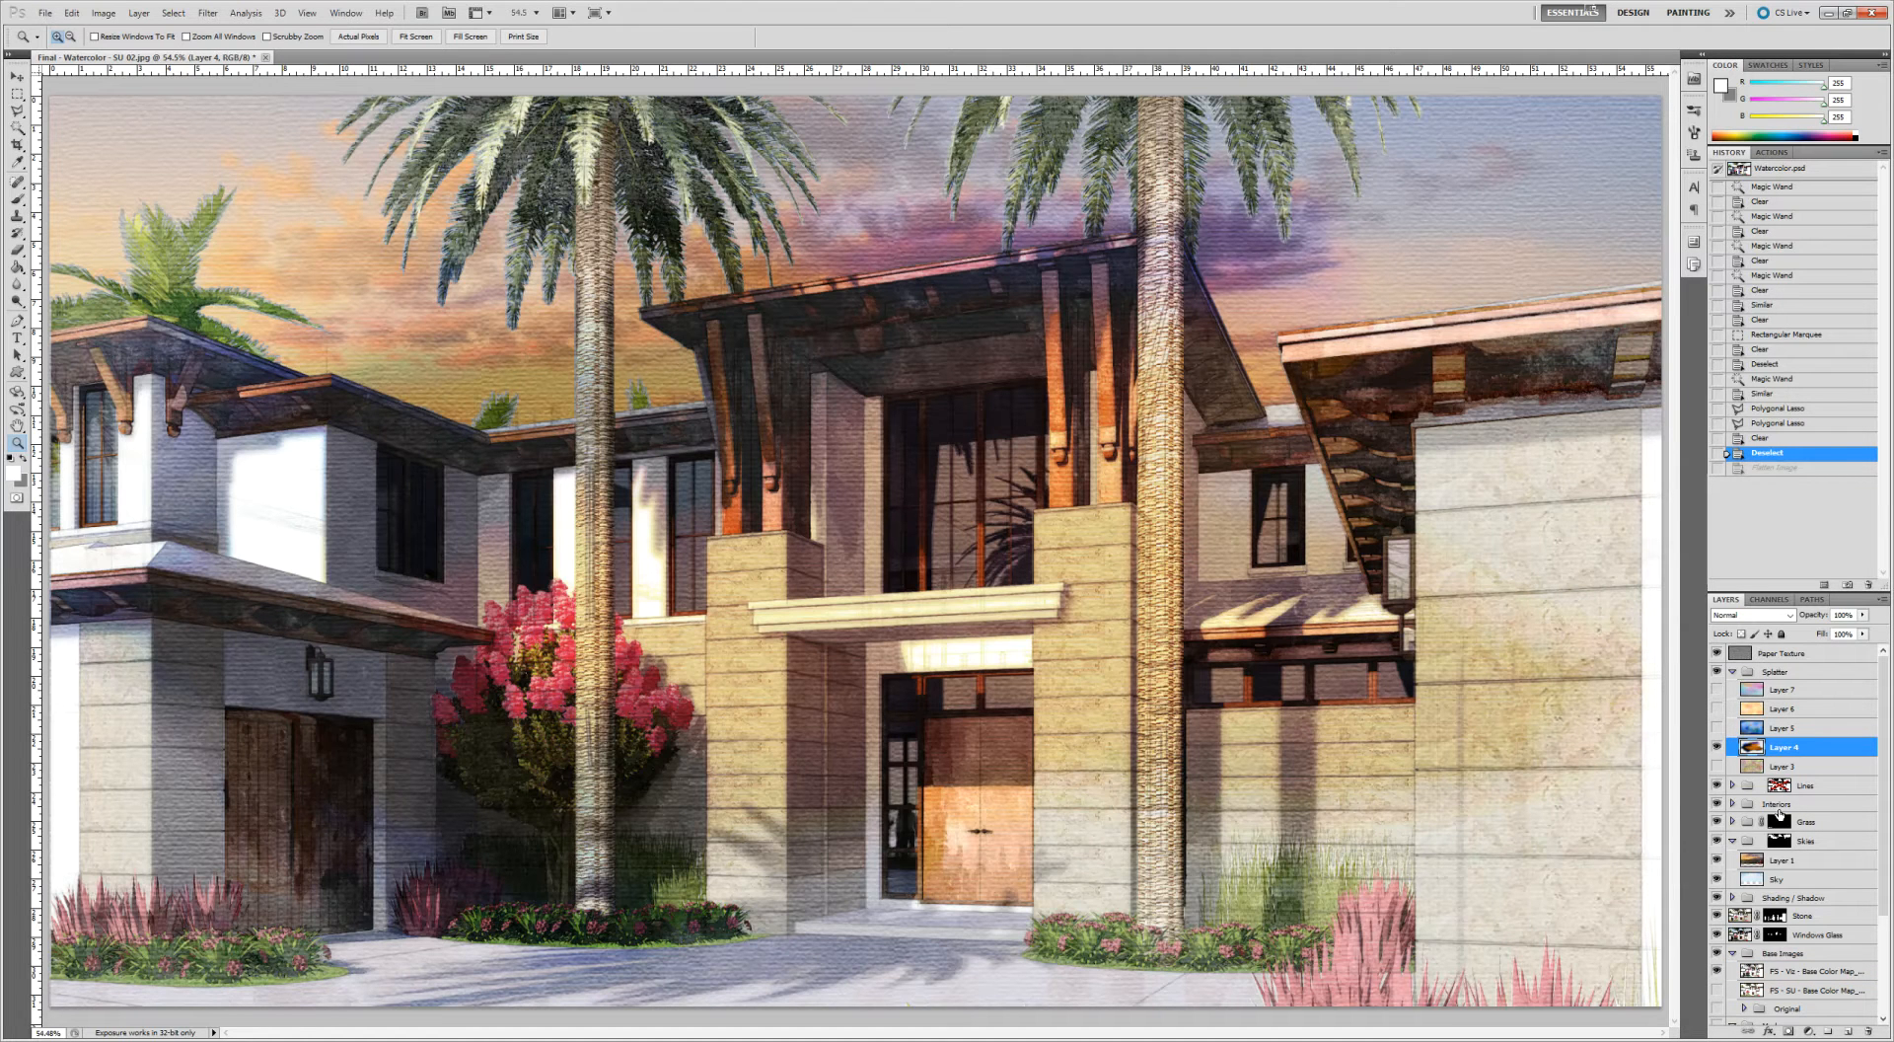
pyautogui.click(1716, 862)
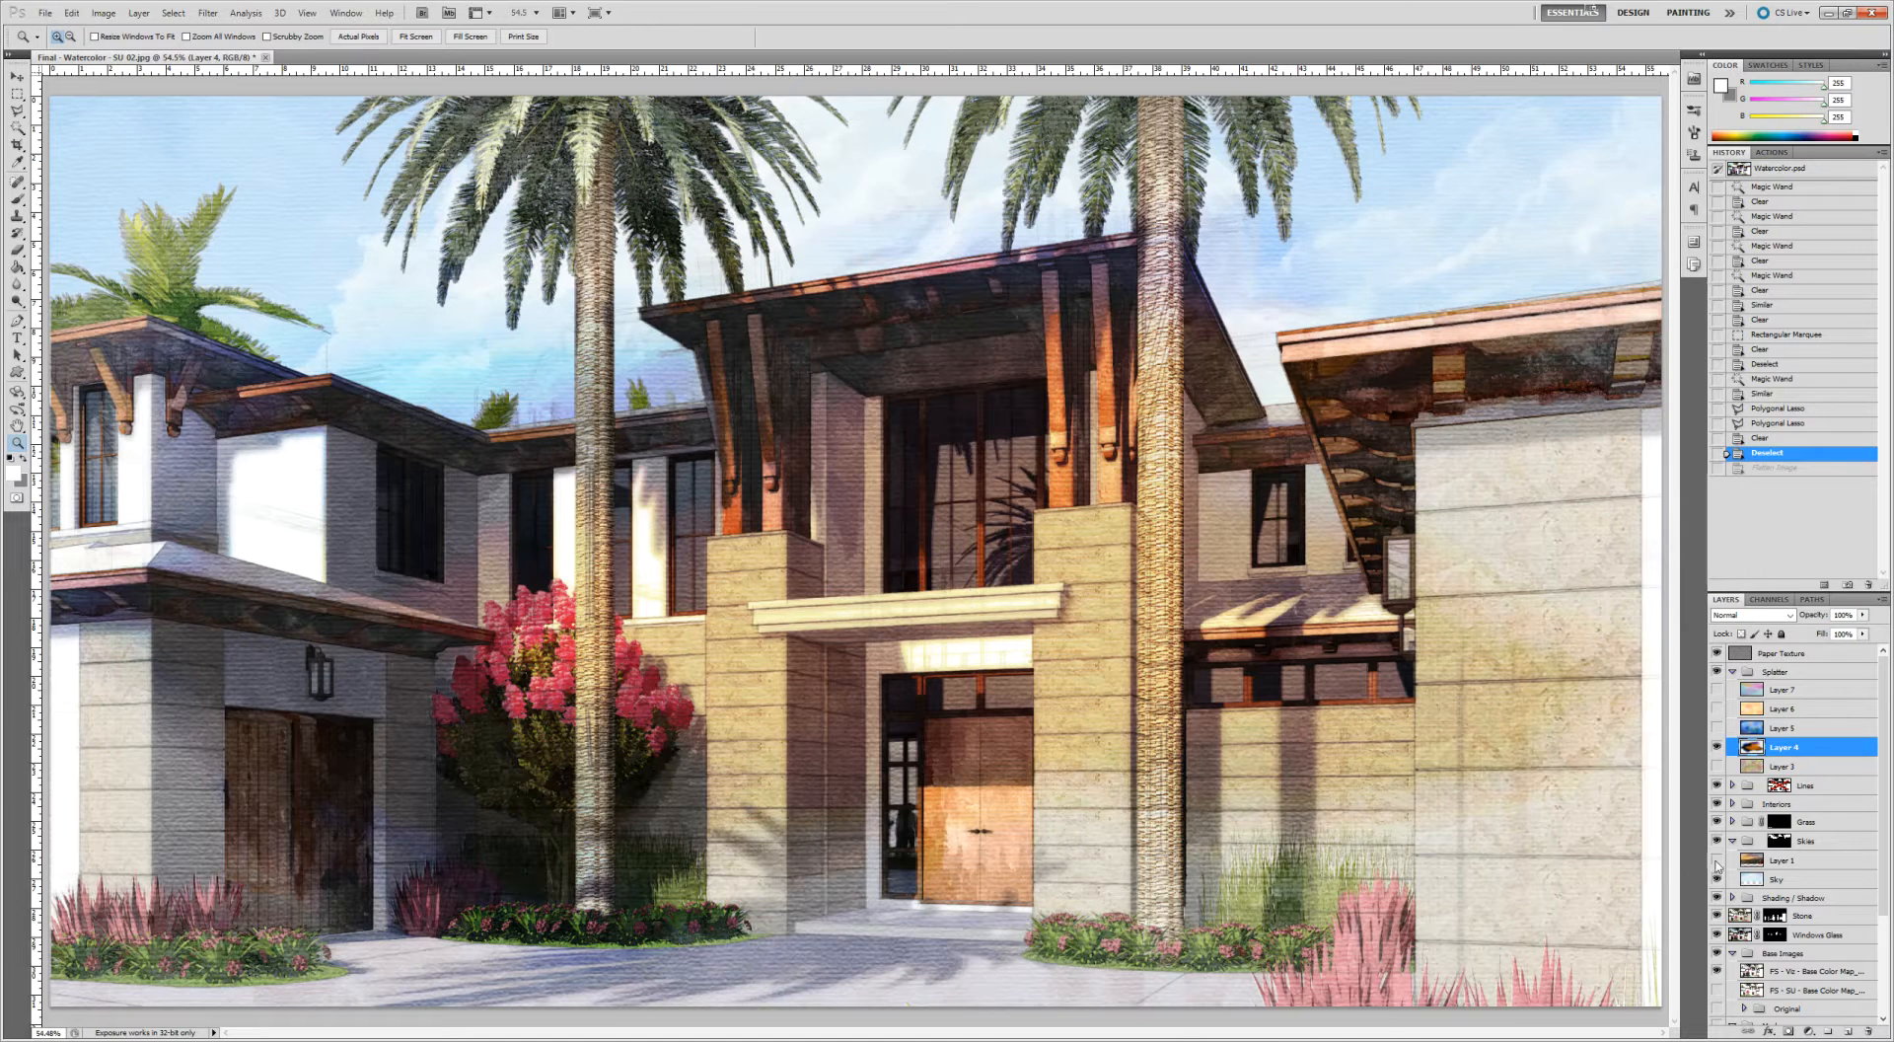
pyautogui.click(1716, 861)
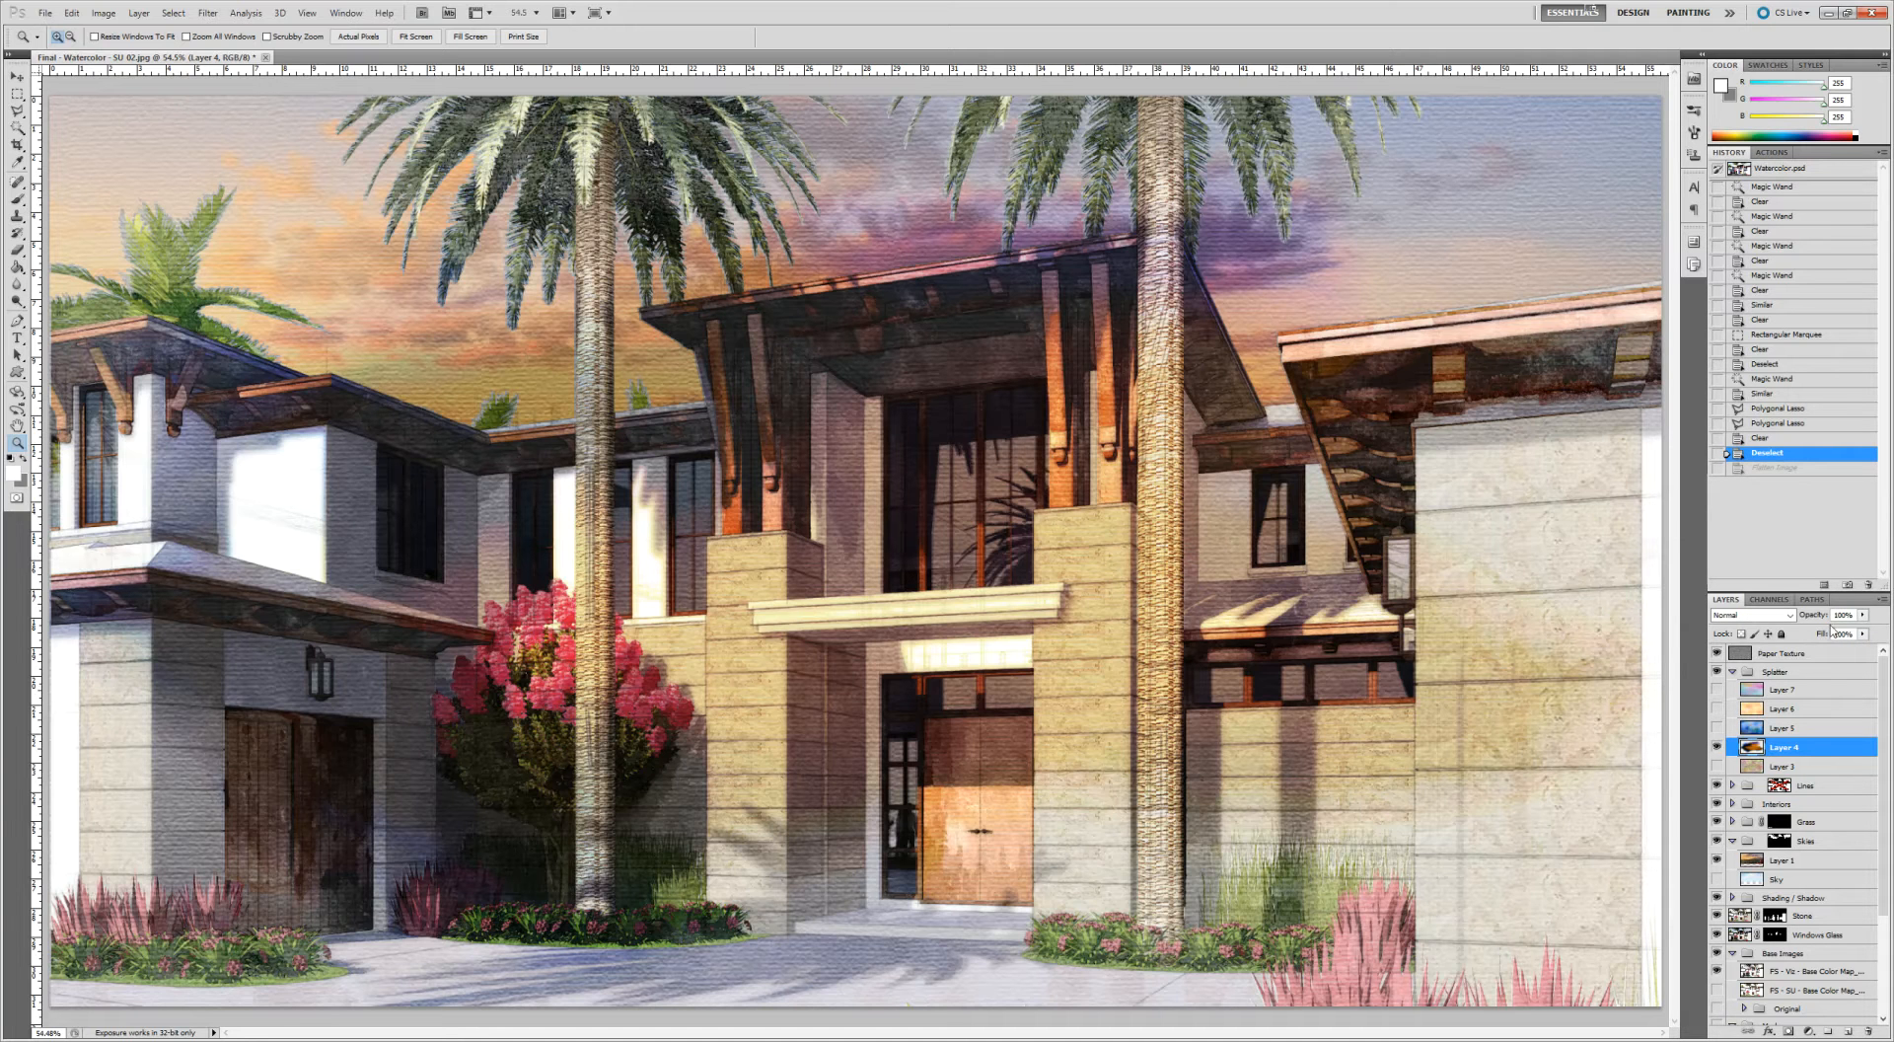
# Lower Layer 4's opacity to 42% and switch the visible splatter back to Layer 7, selecting the Splatter group
pyautogui.click(1862, 615)
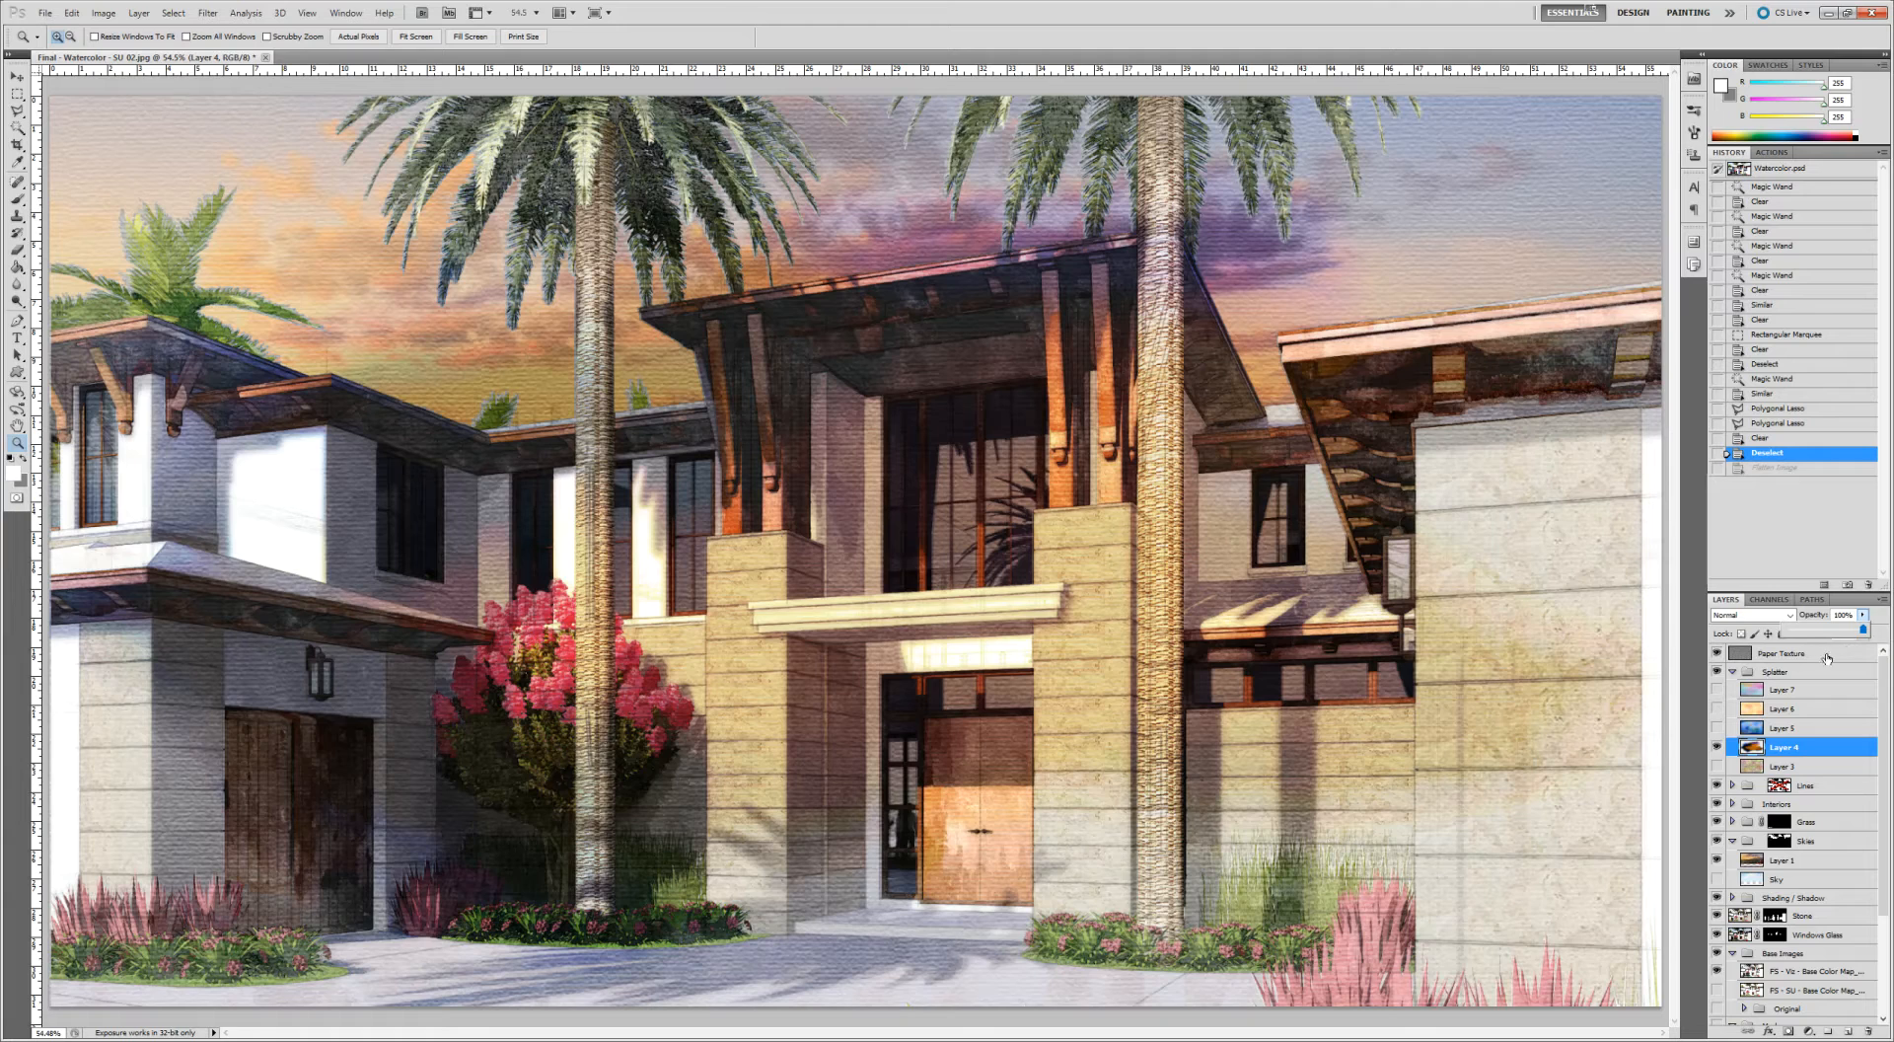
pyautogui.moveTo(1875, 639); pyautogui.dragTo(1821, 634)
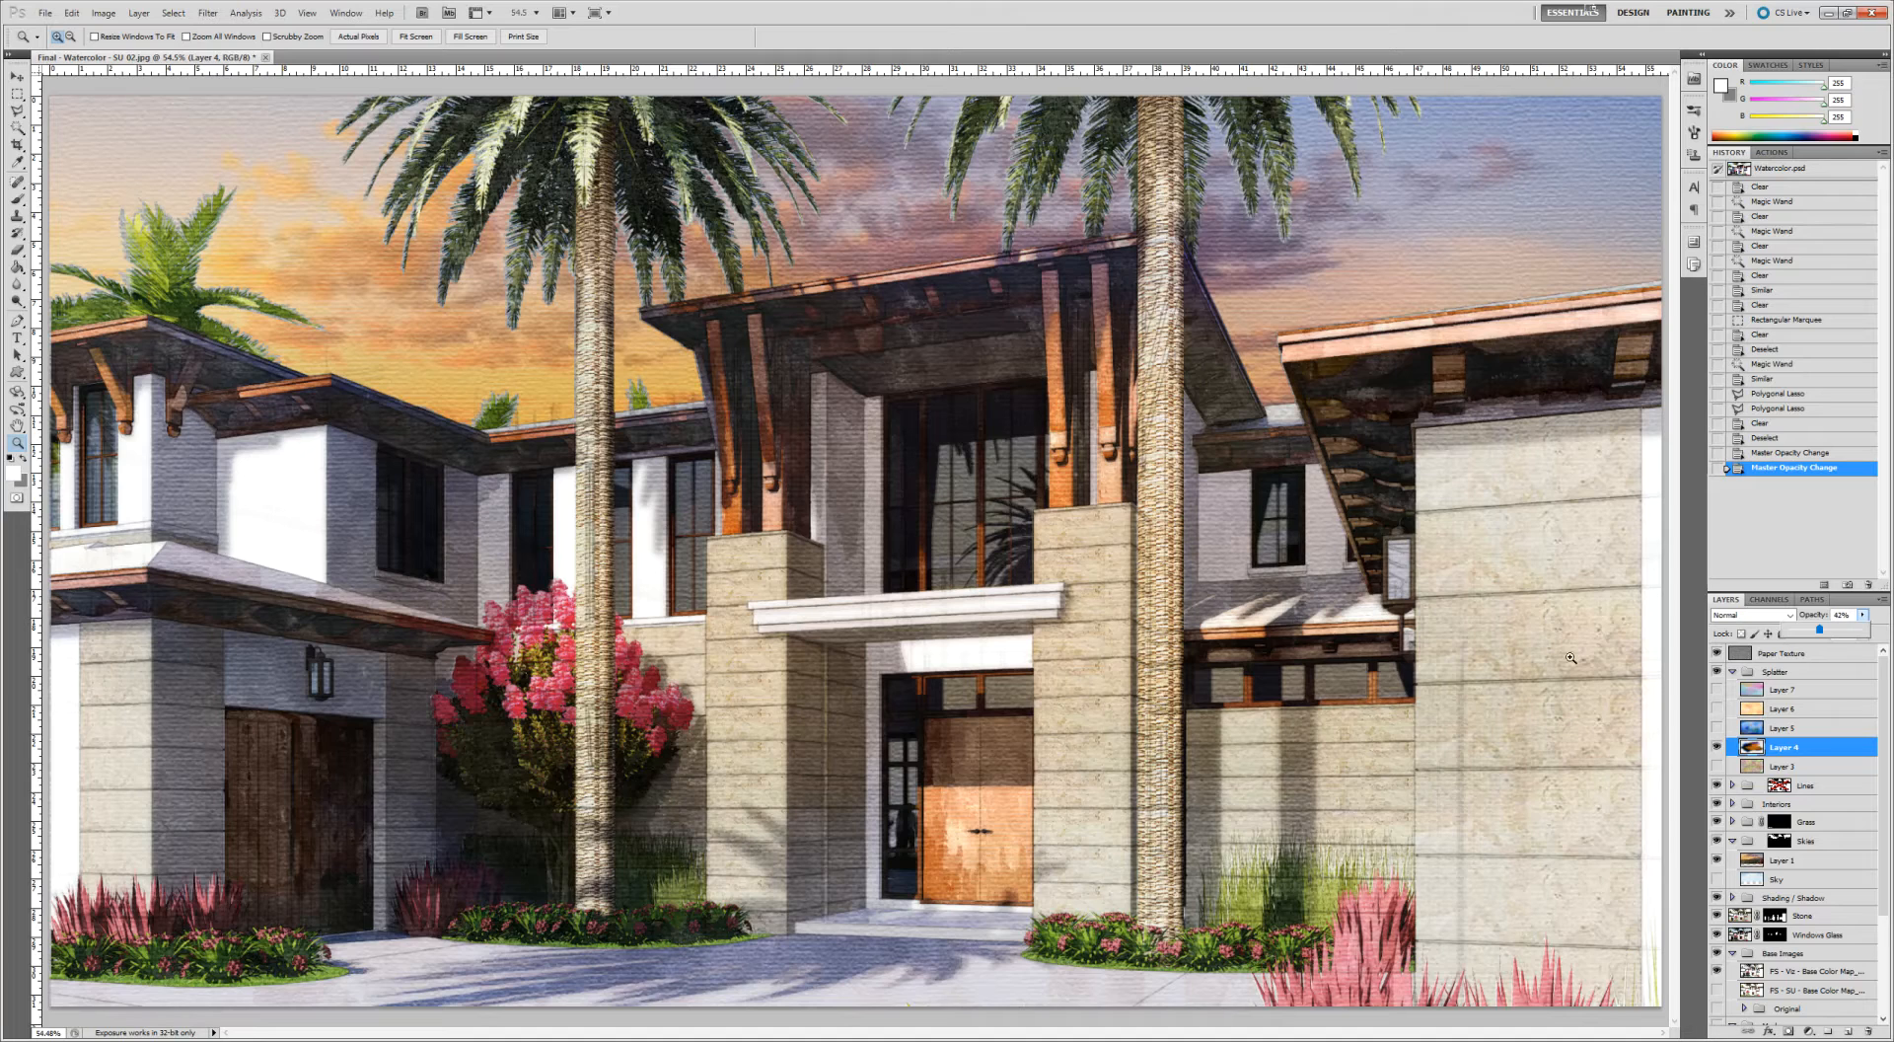
pyautogui.click(1716, 748)
pyautogui.click(1716, 689)
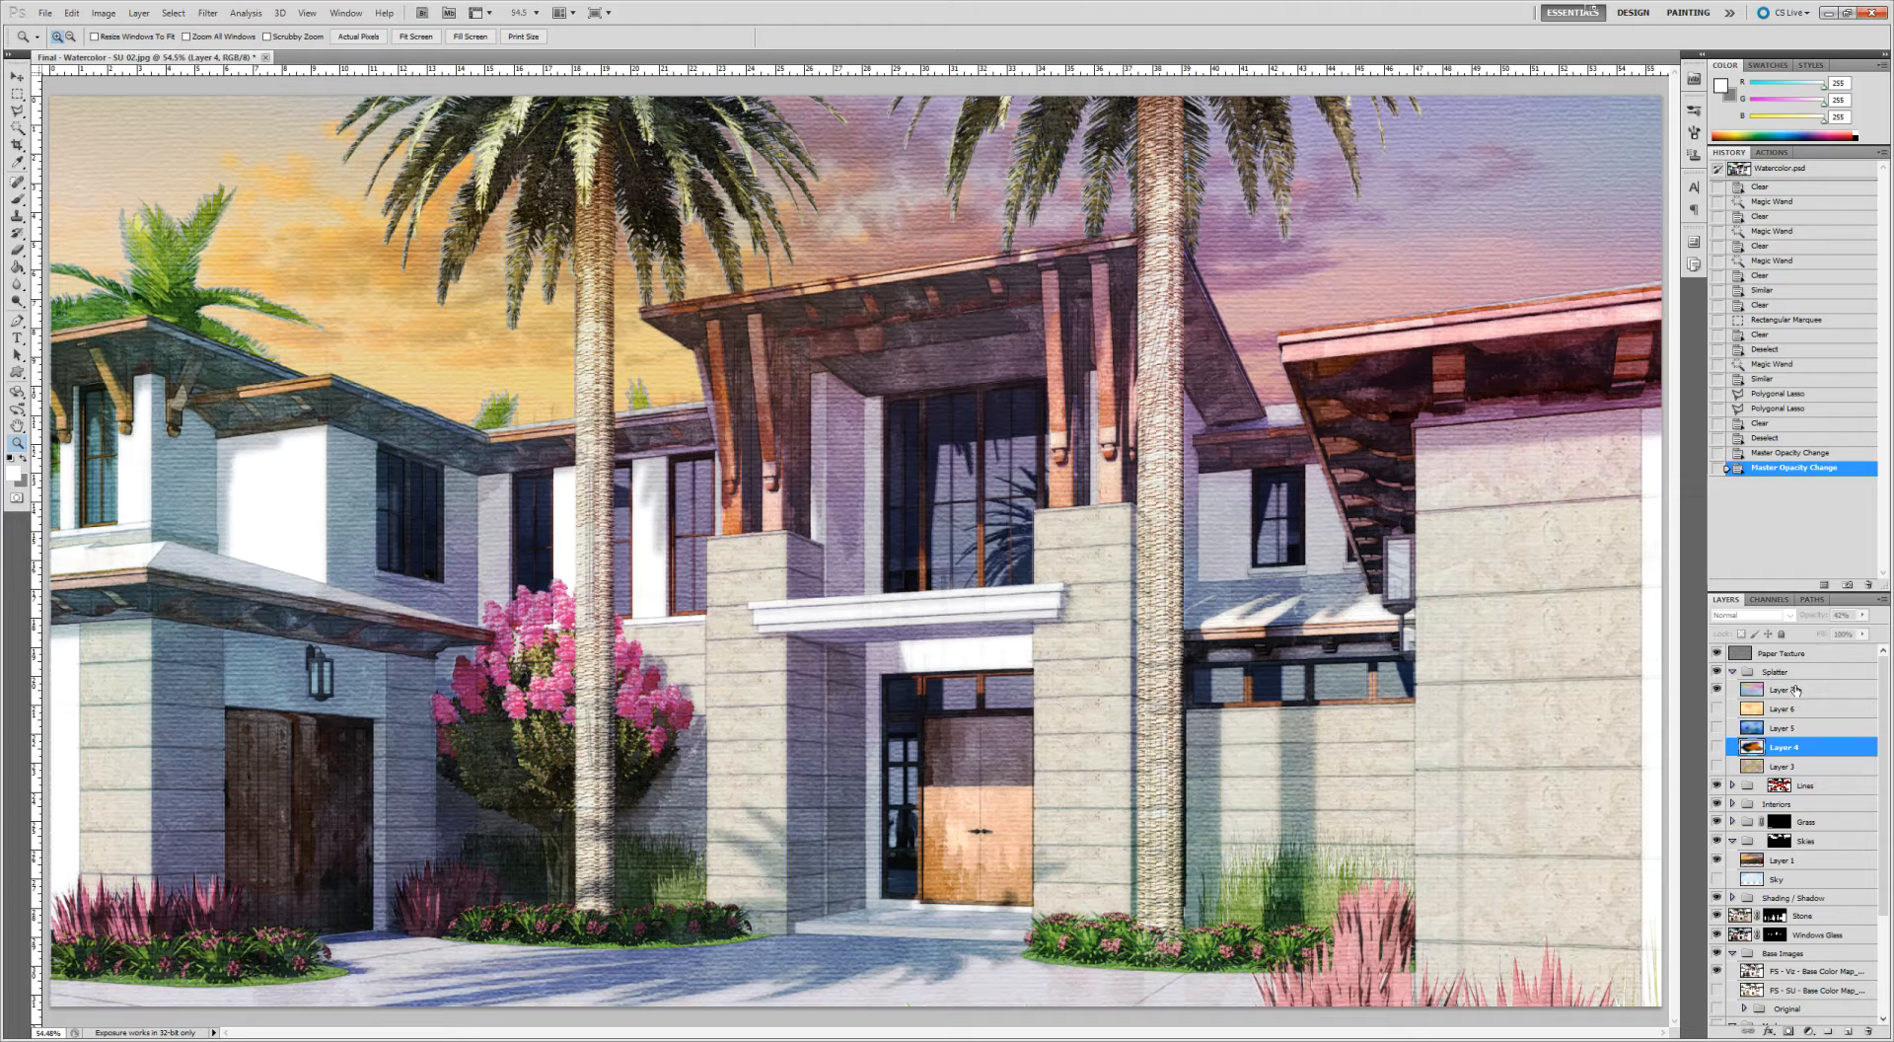
pyautogui.click(1790, 674)
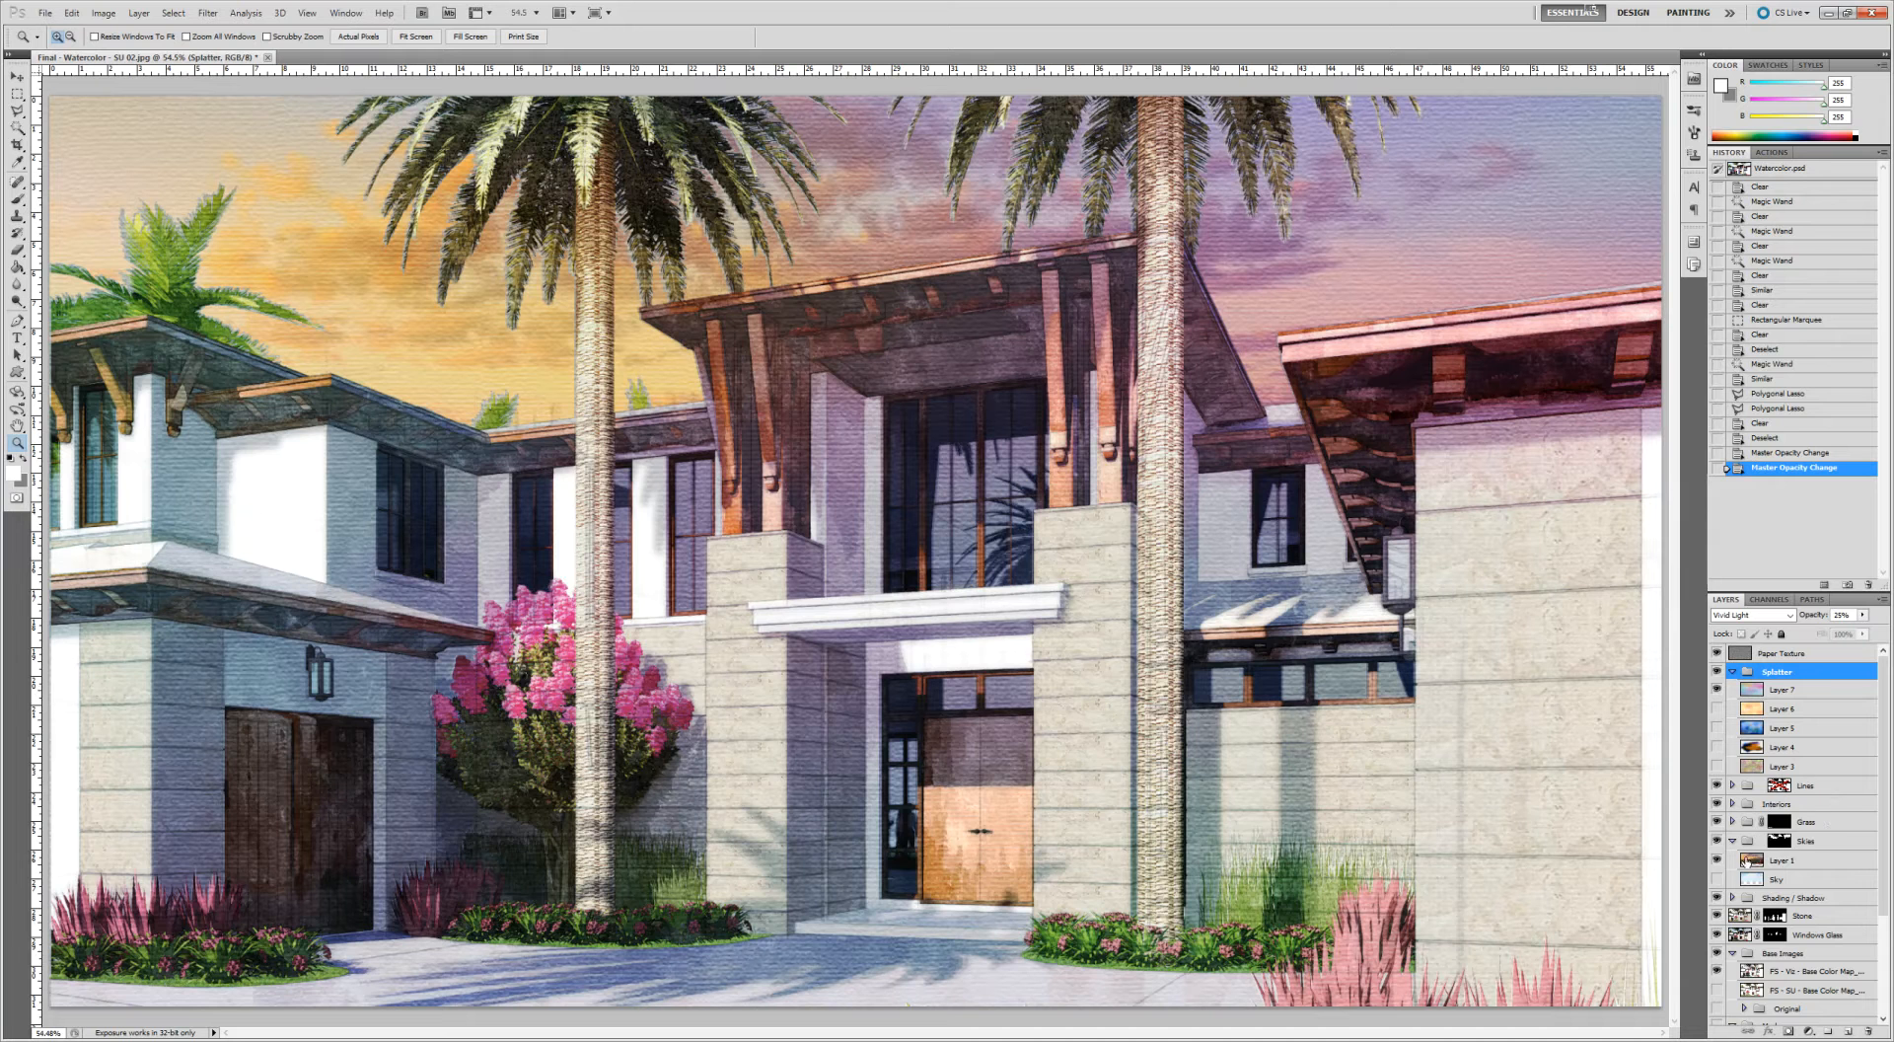
# Switch the sky from the sunset Layer 1 to Sky and collapse the Splatter group
pyautogui.click(1717, 879)
pyautogui.click(1718, 860)
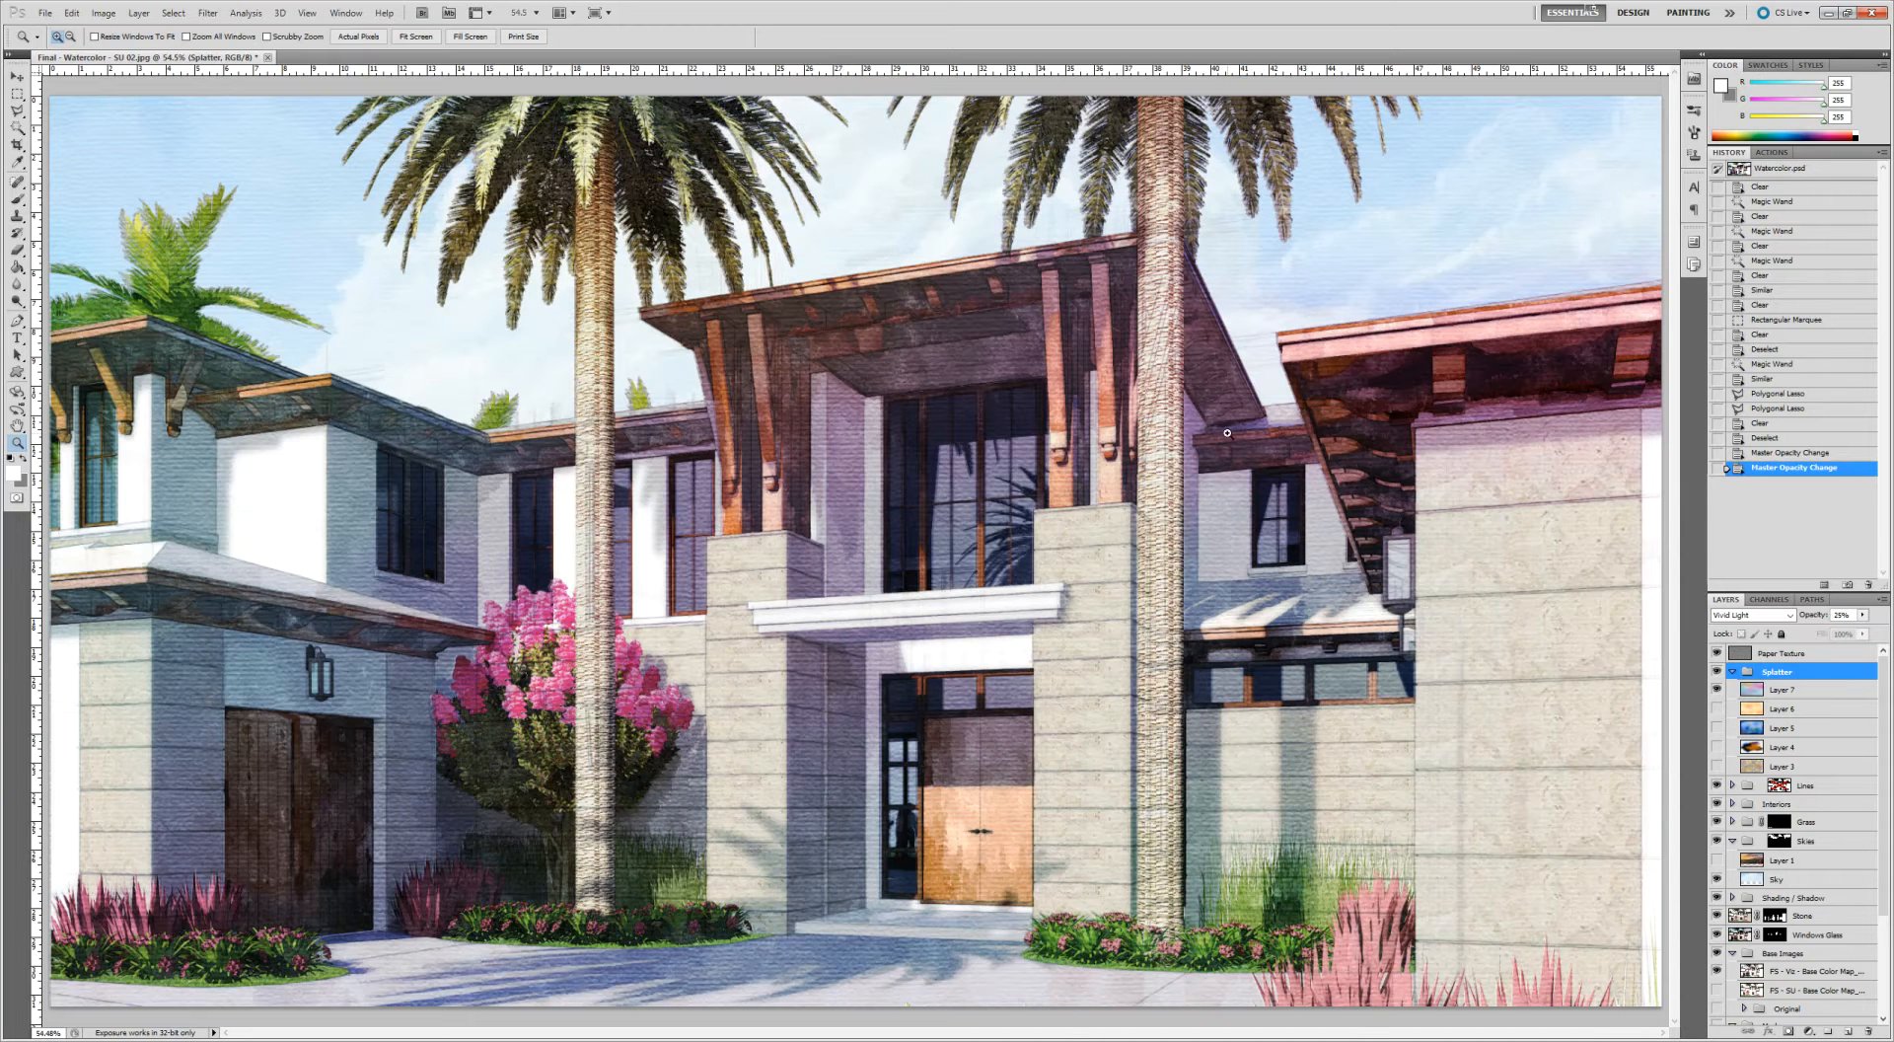
pyautogui.rightClick(1055, 416)
pyautogui.click(1093, 424)
pyautogui.click(1733, 672)
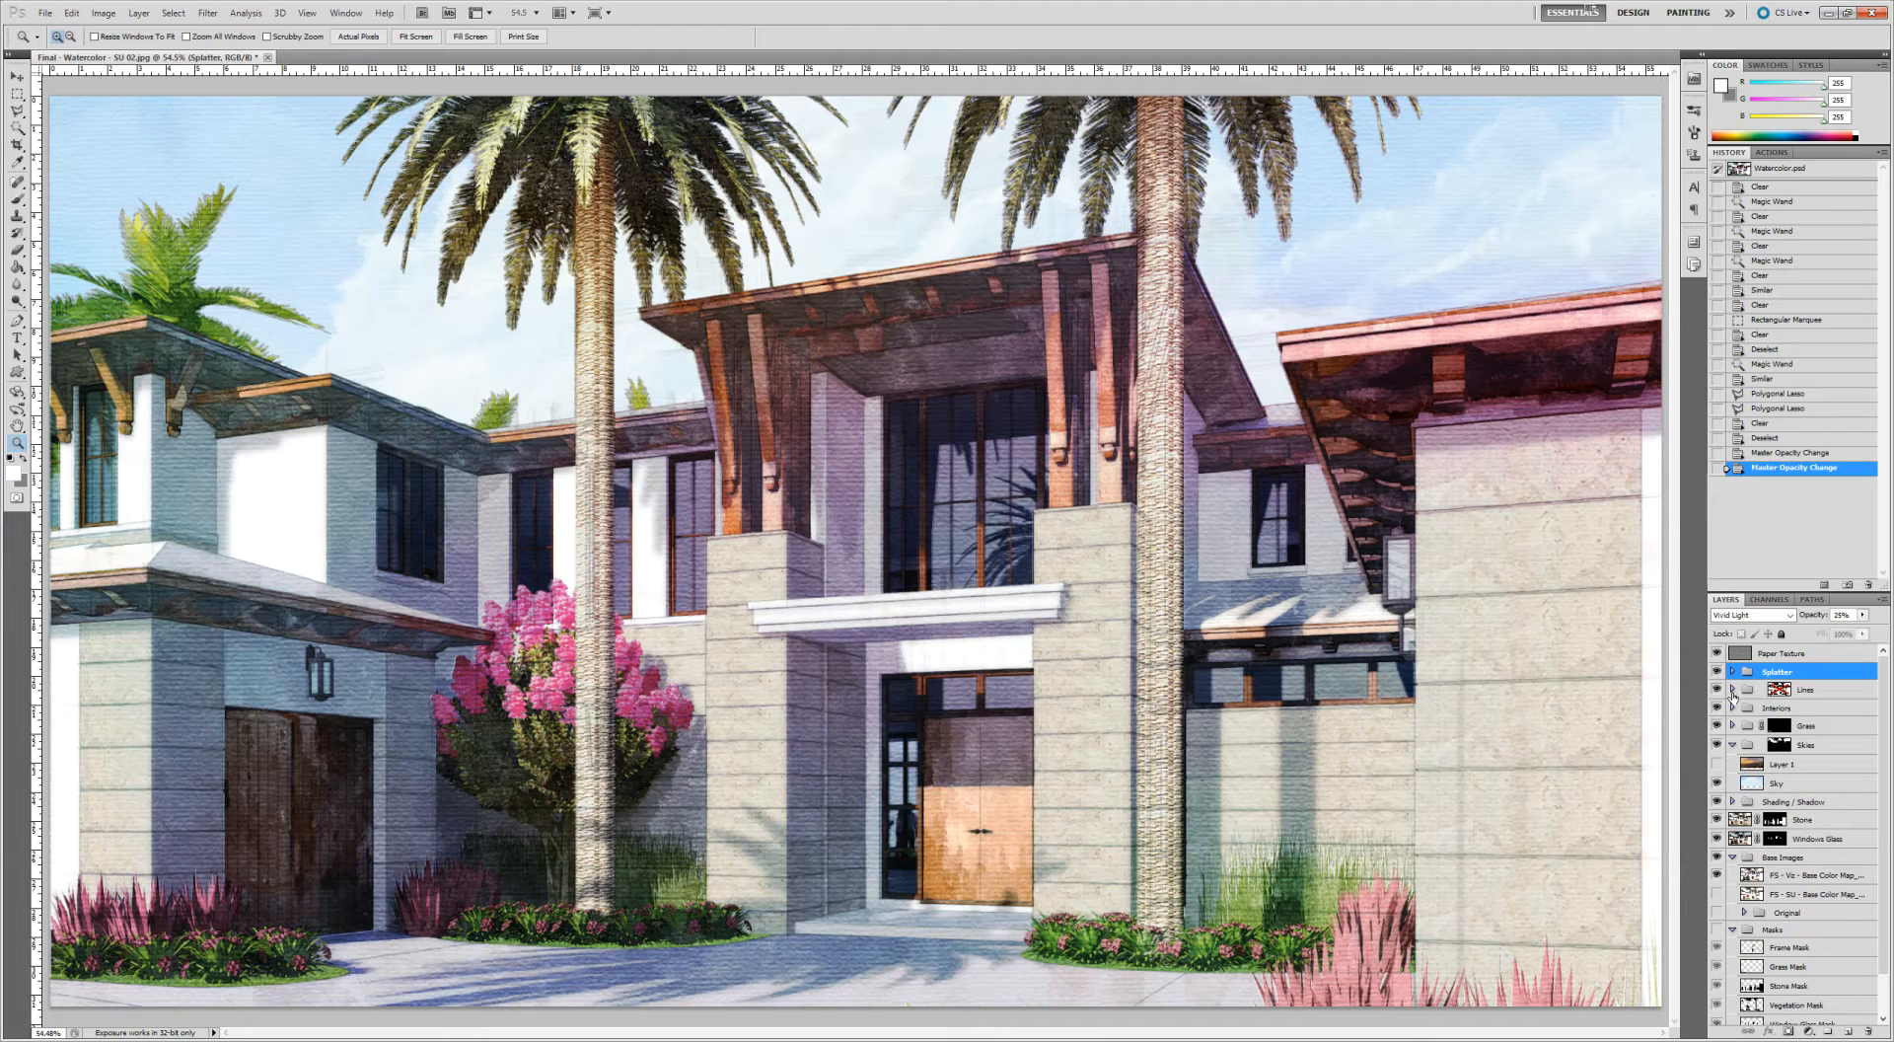
# Expand the Lines group and show SU - Lines - Pencil.png instead of SU - Lines - Charcoal.png
pyautogui.click(1733, 691)
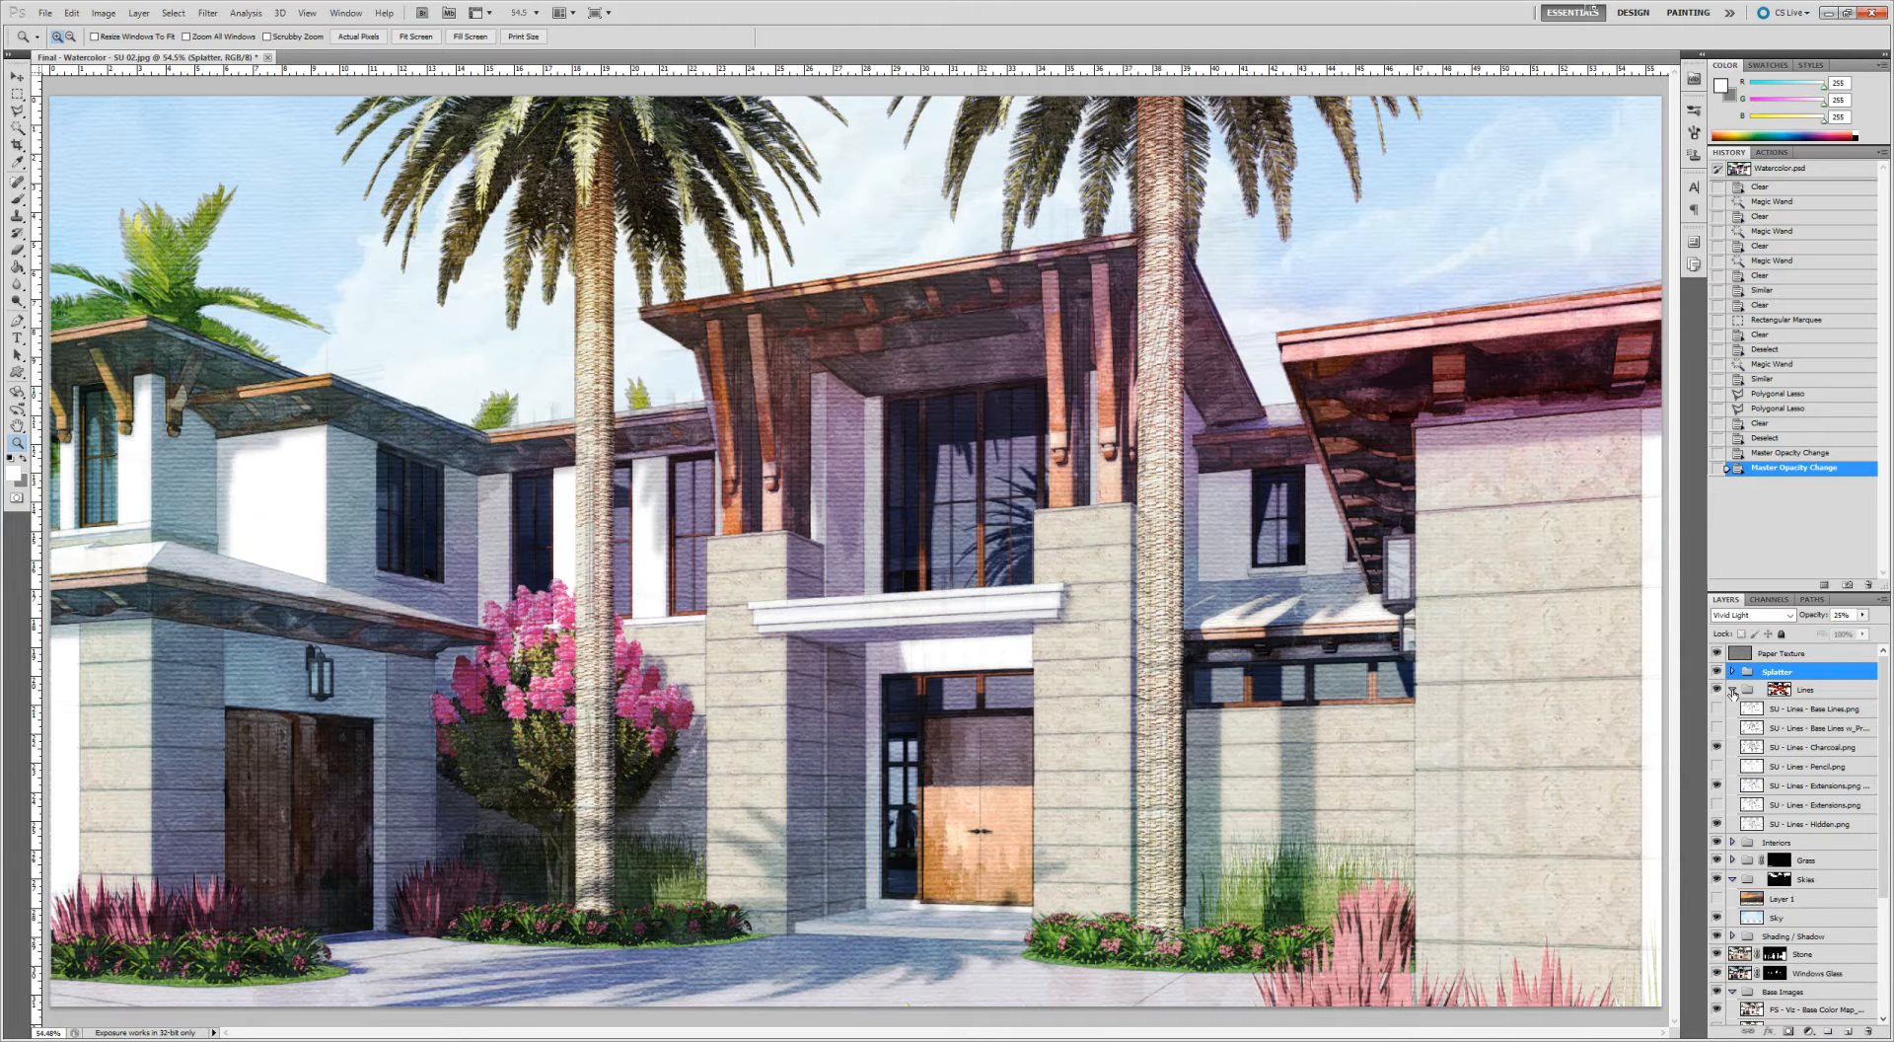
pyautogui.click(1717, 748)
pyautogui.click(1717, 767)
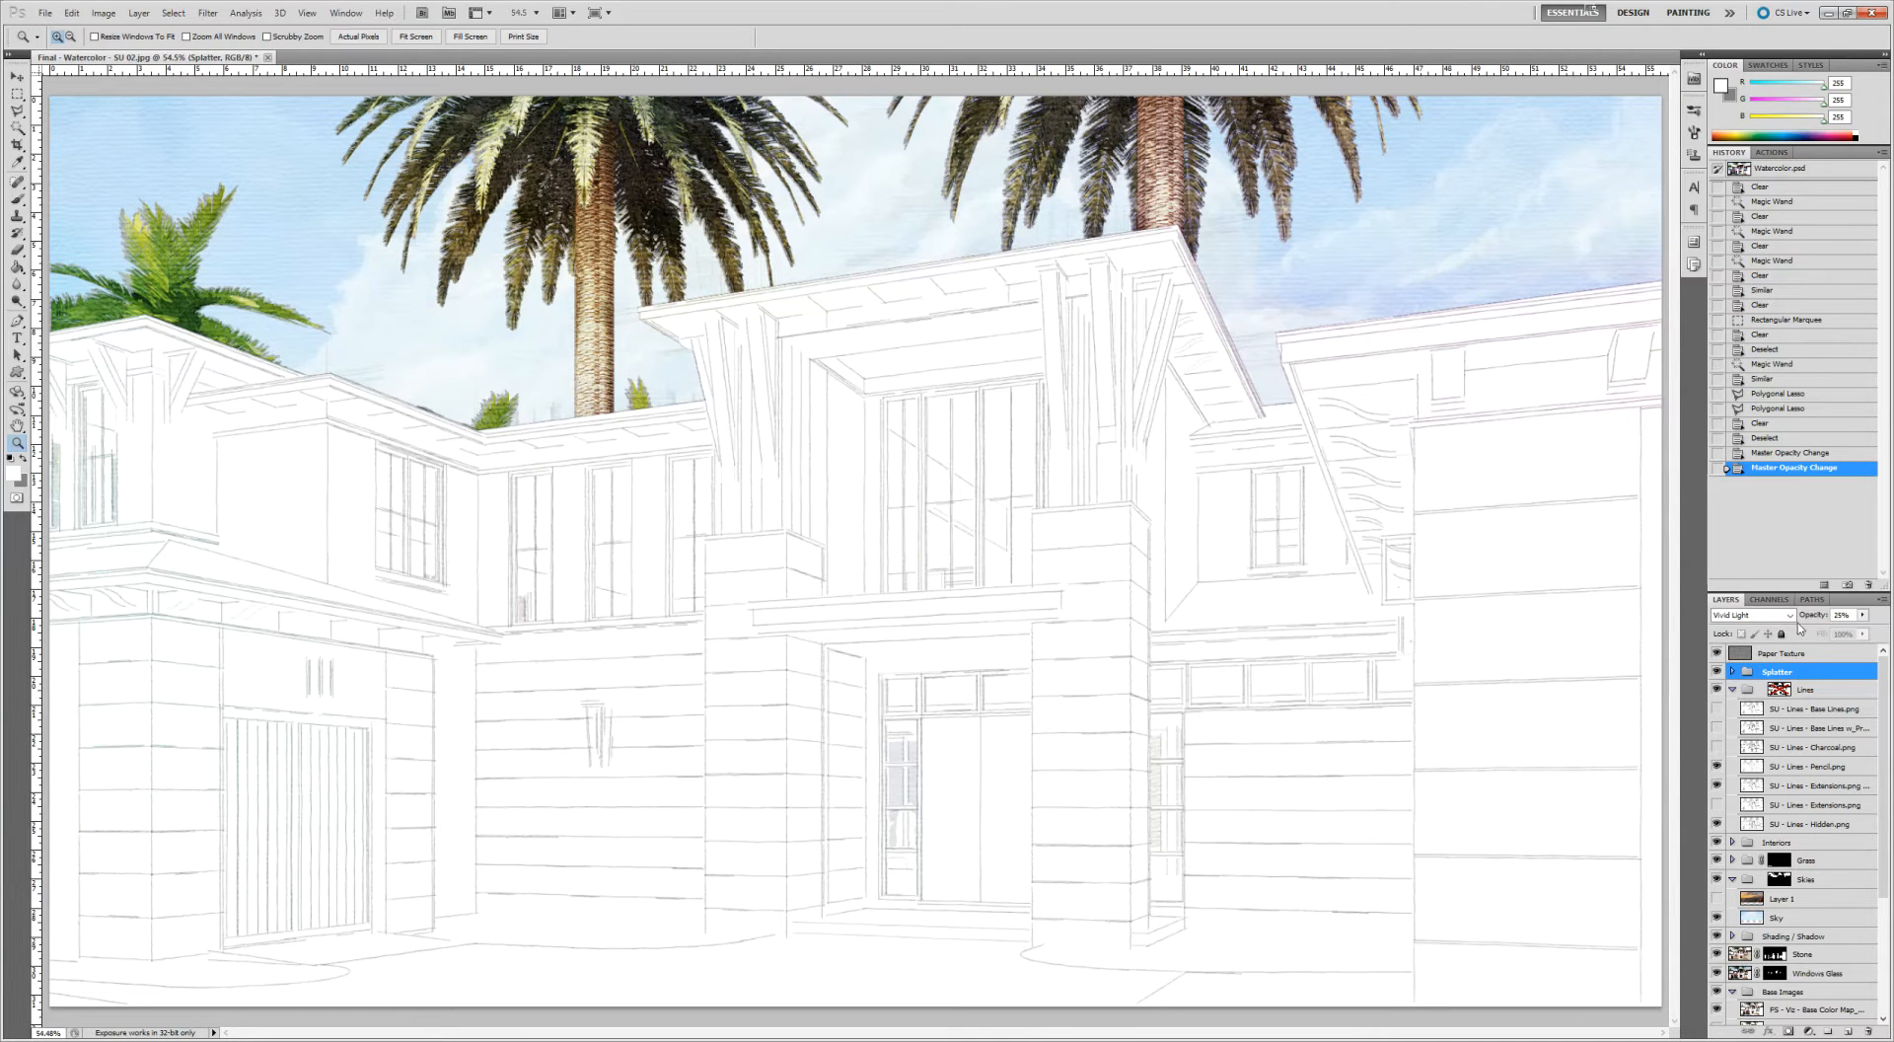
# Check the blend mode and opacity of the SU - Lines - Charcoal.png layer by showing it briefly
pyautogui.click(1793, 750)
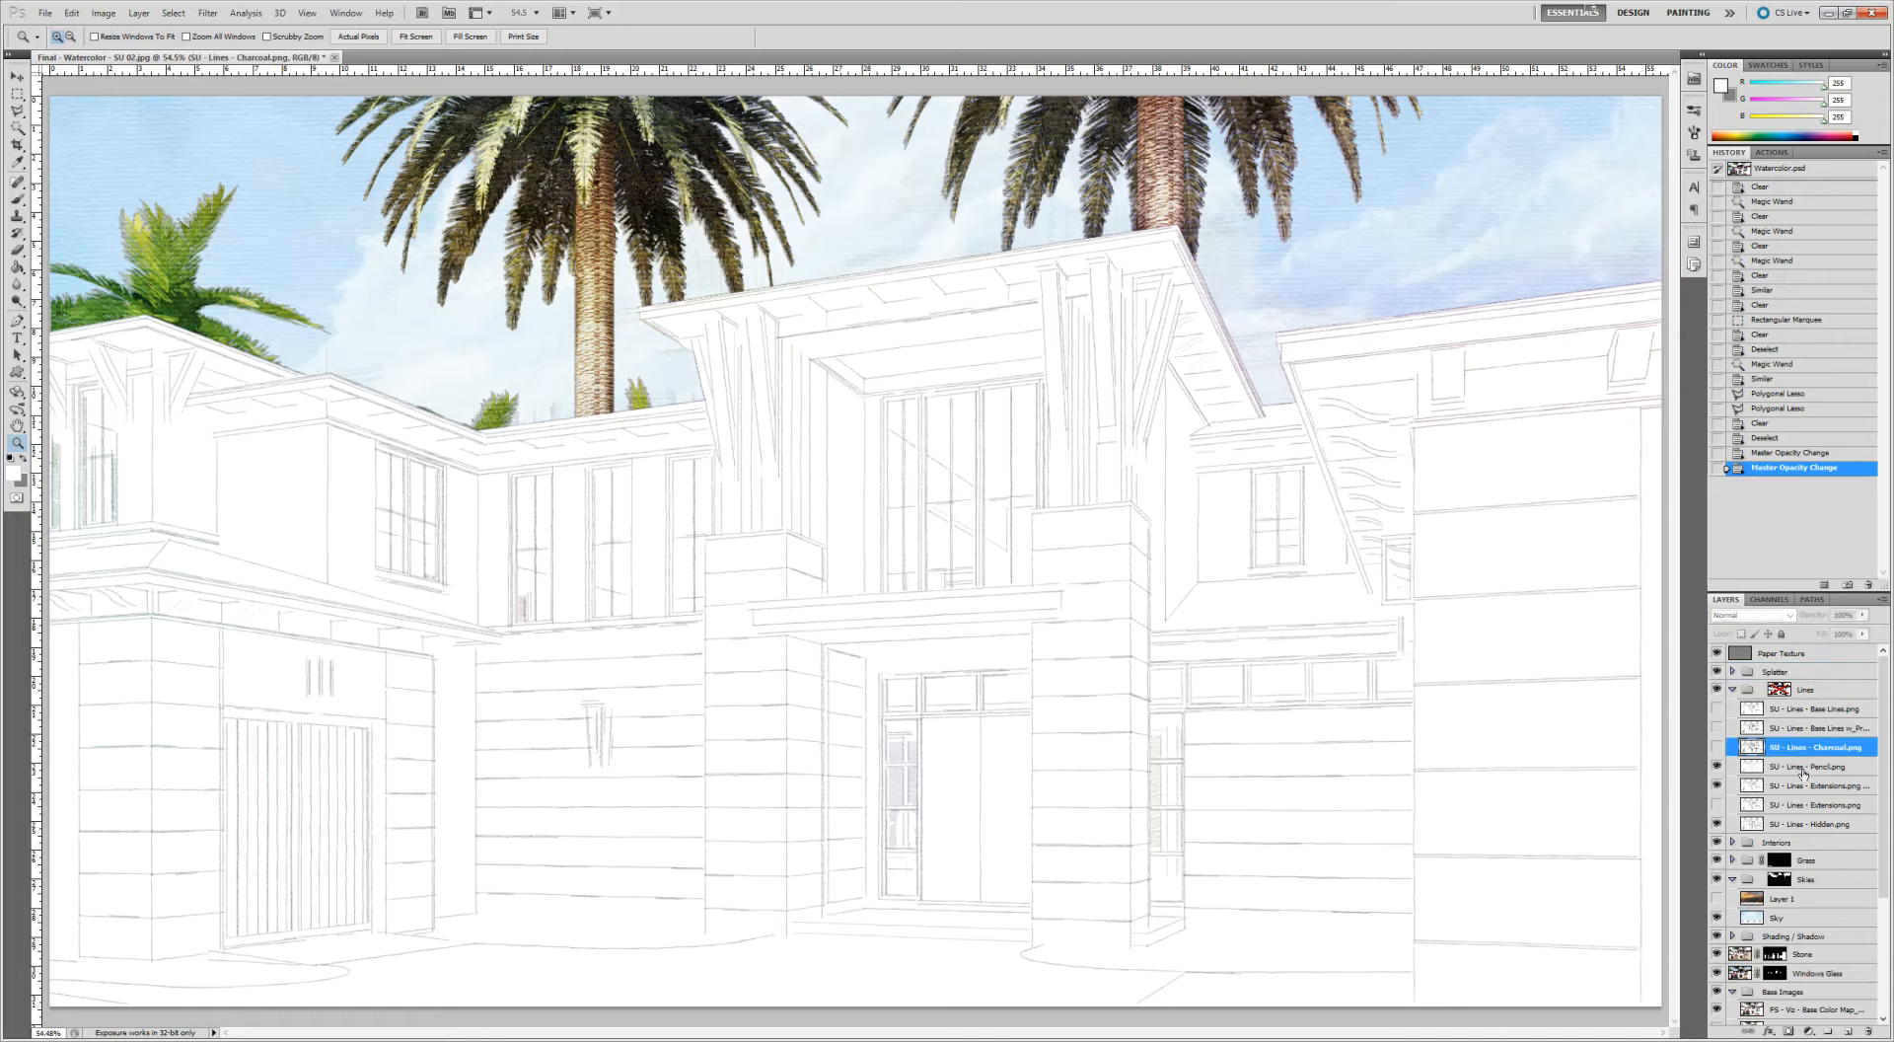
pyautogui.click(1831, 690)
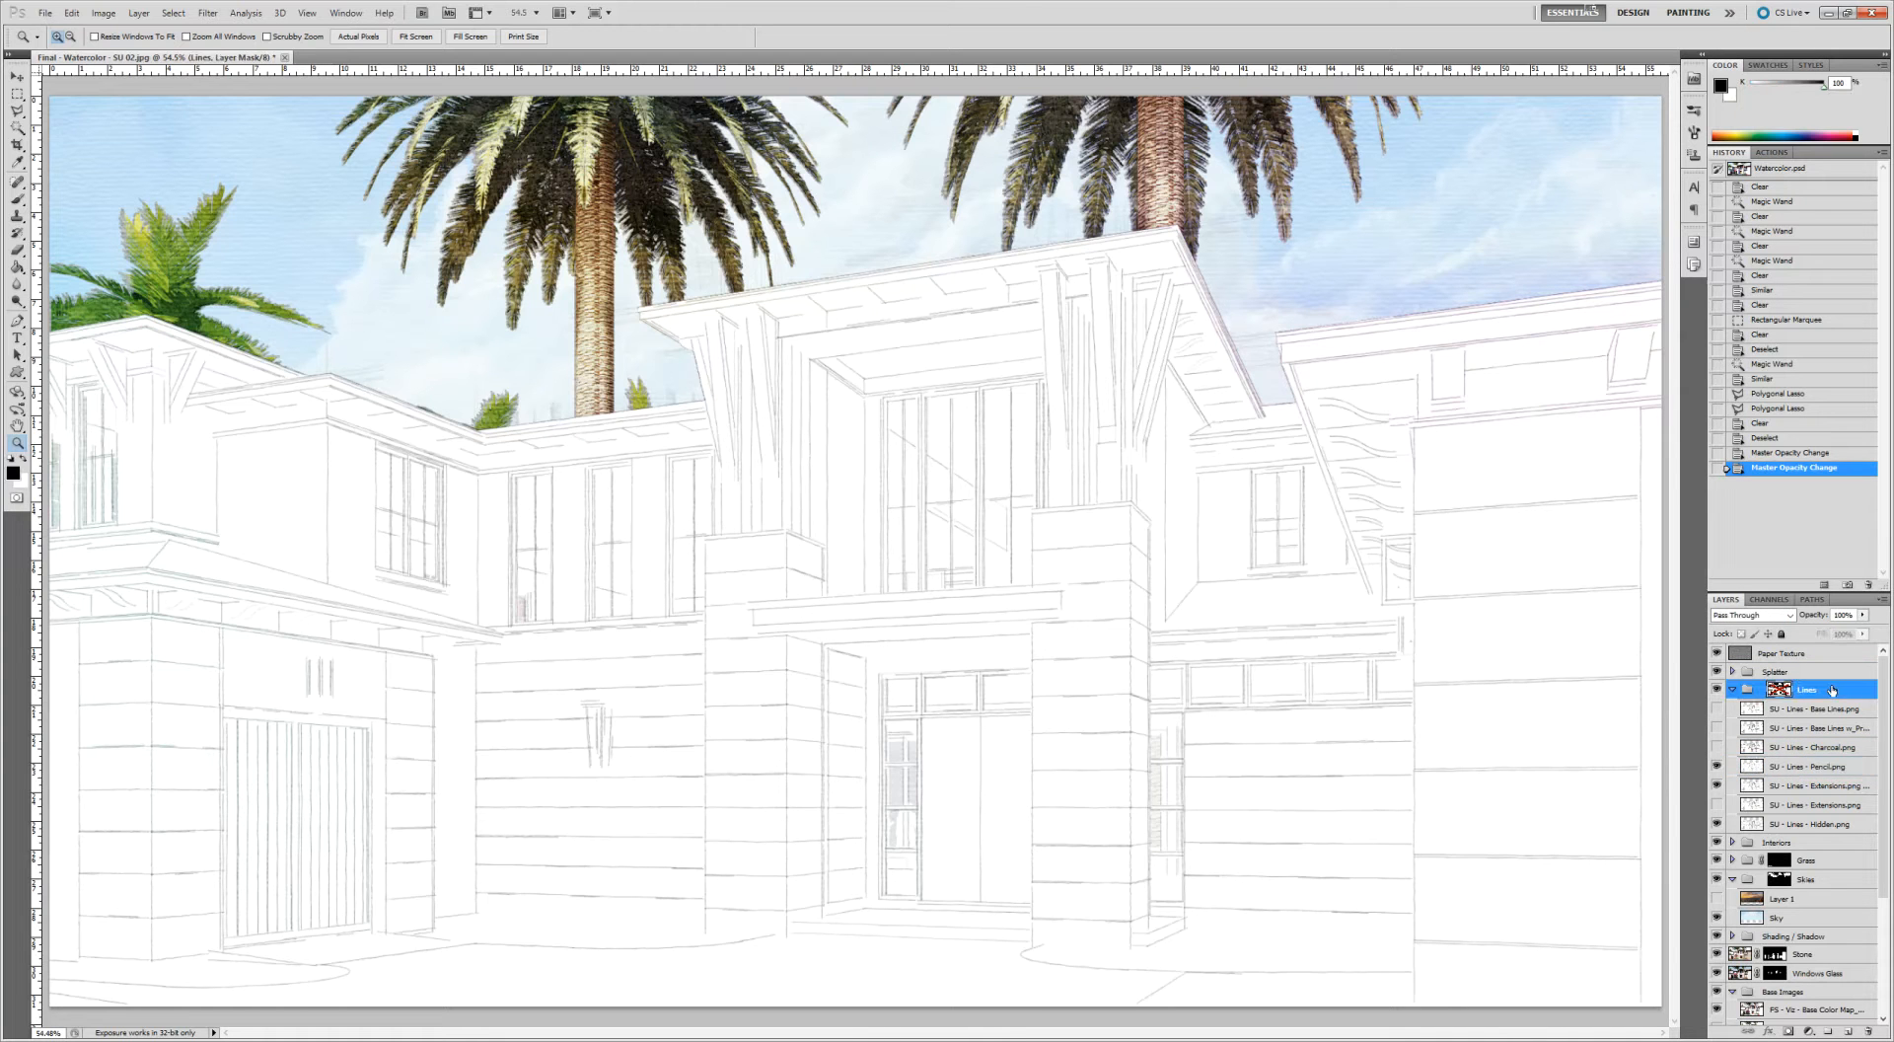
pyautogui.click(1811, 749)
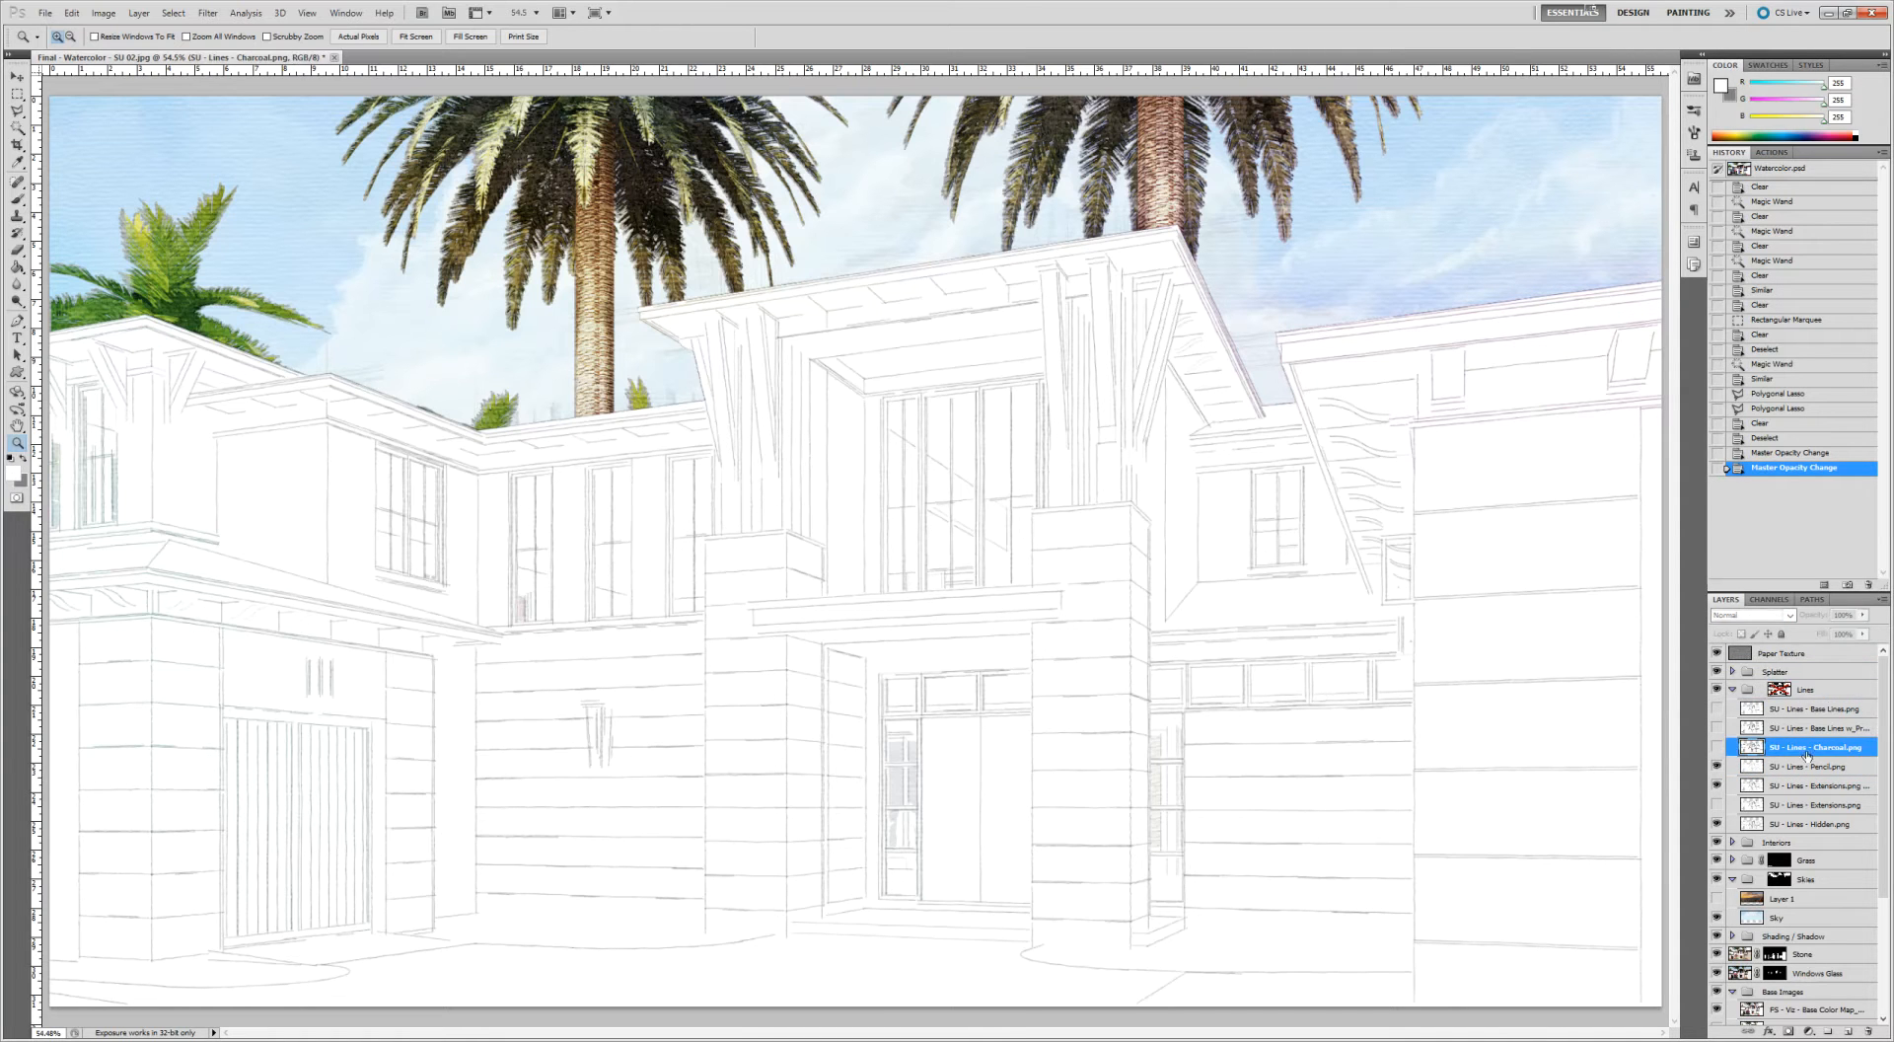
pyautogui.click(1719, 747)
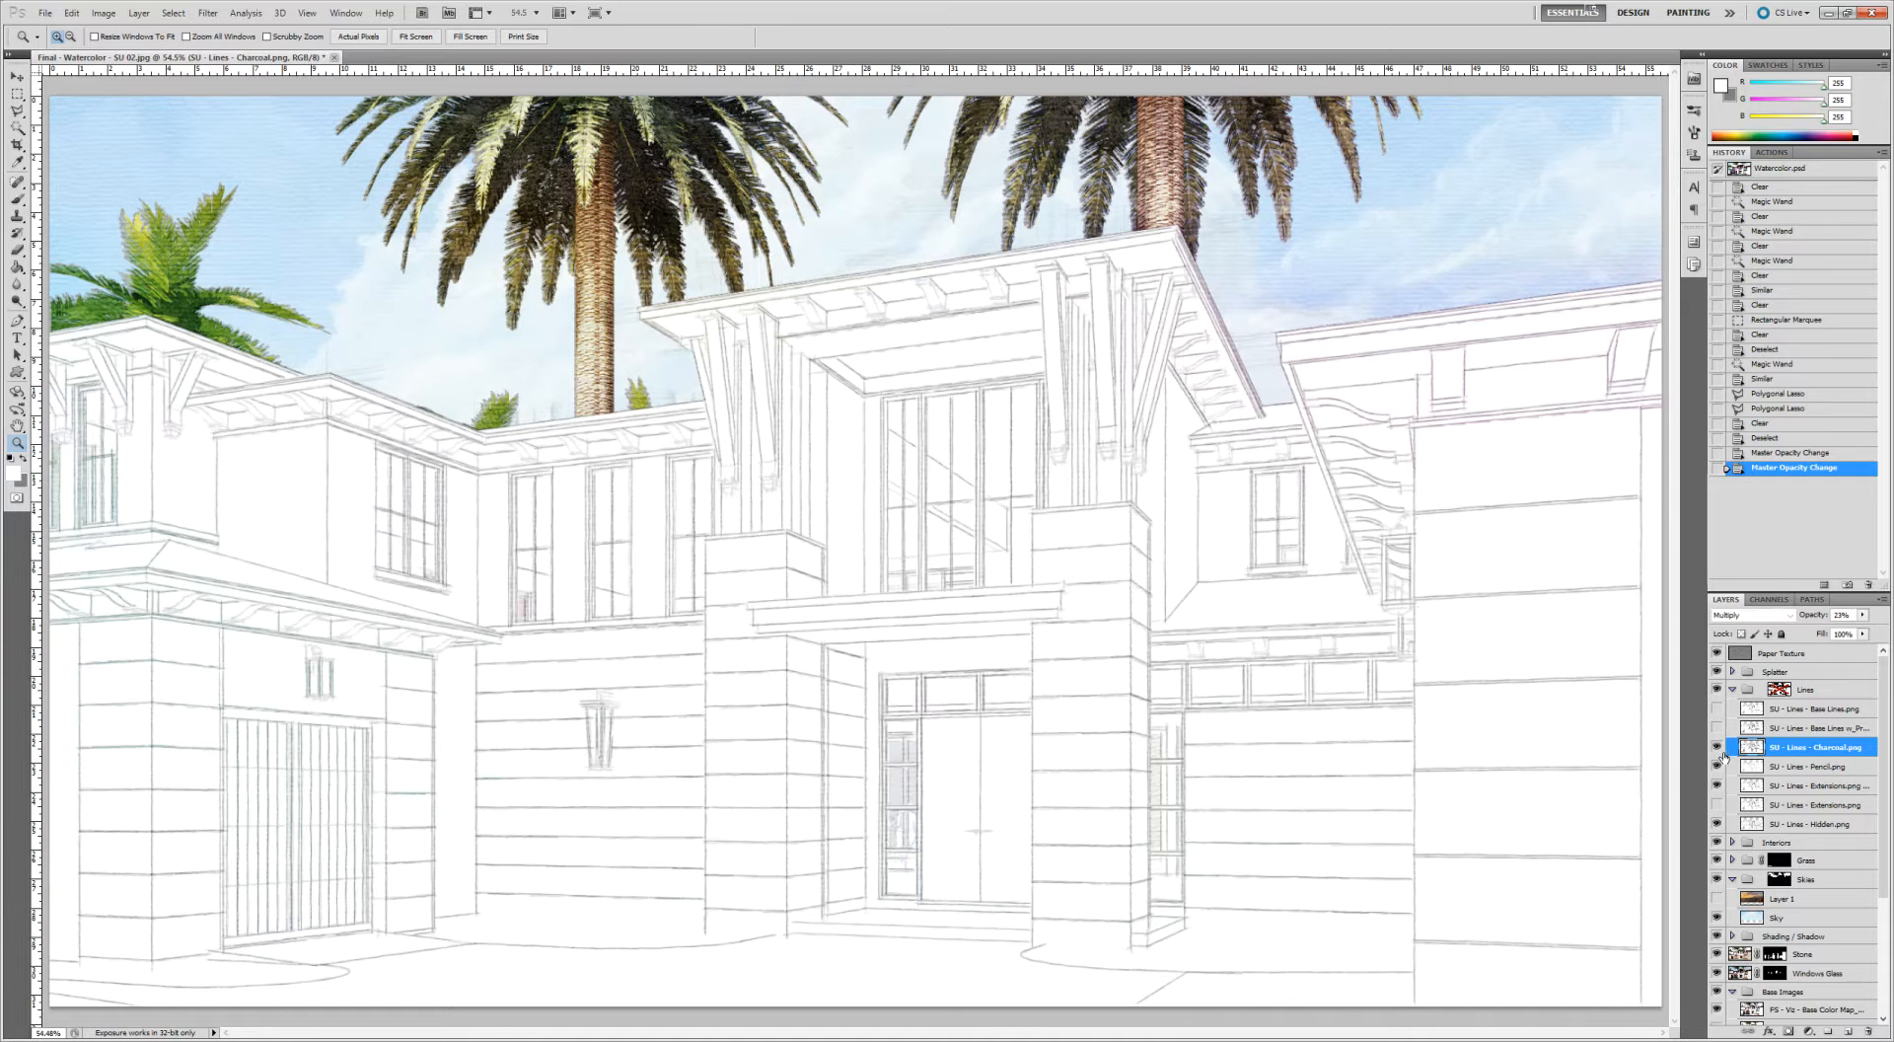
pyautogui.click(1718, 749)
# Set the SU - Lines - Pencil.png layer's blend mode to Multiply
pyautogui.click(1833, 767)
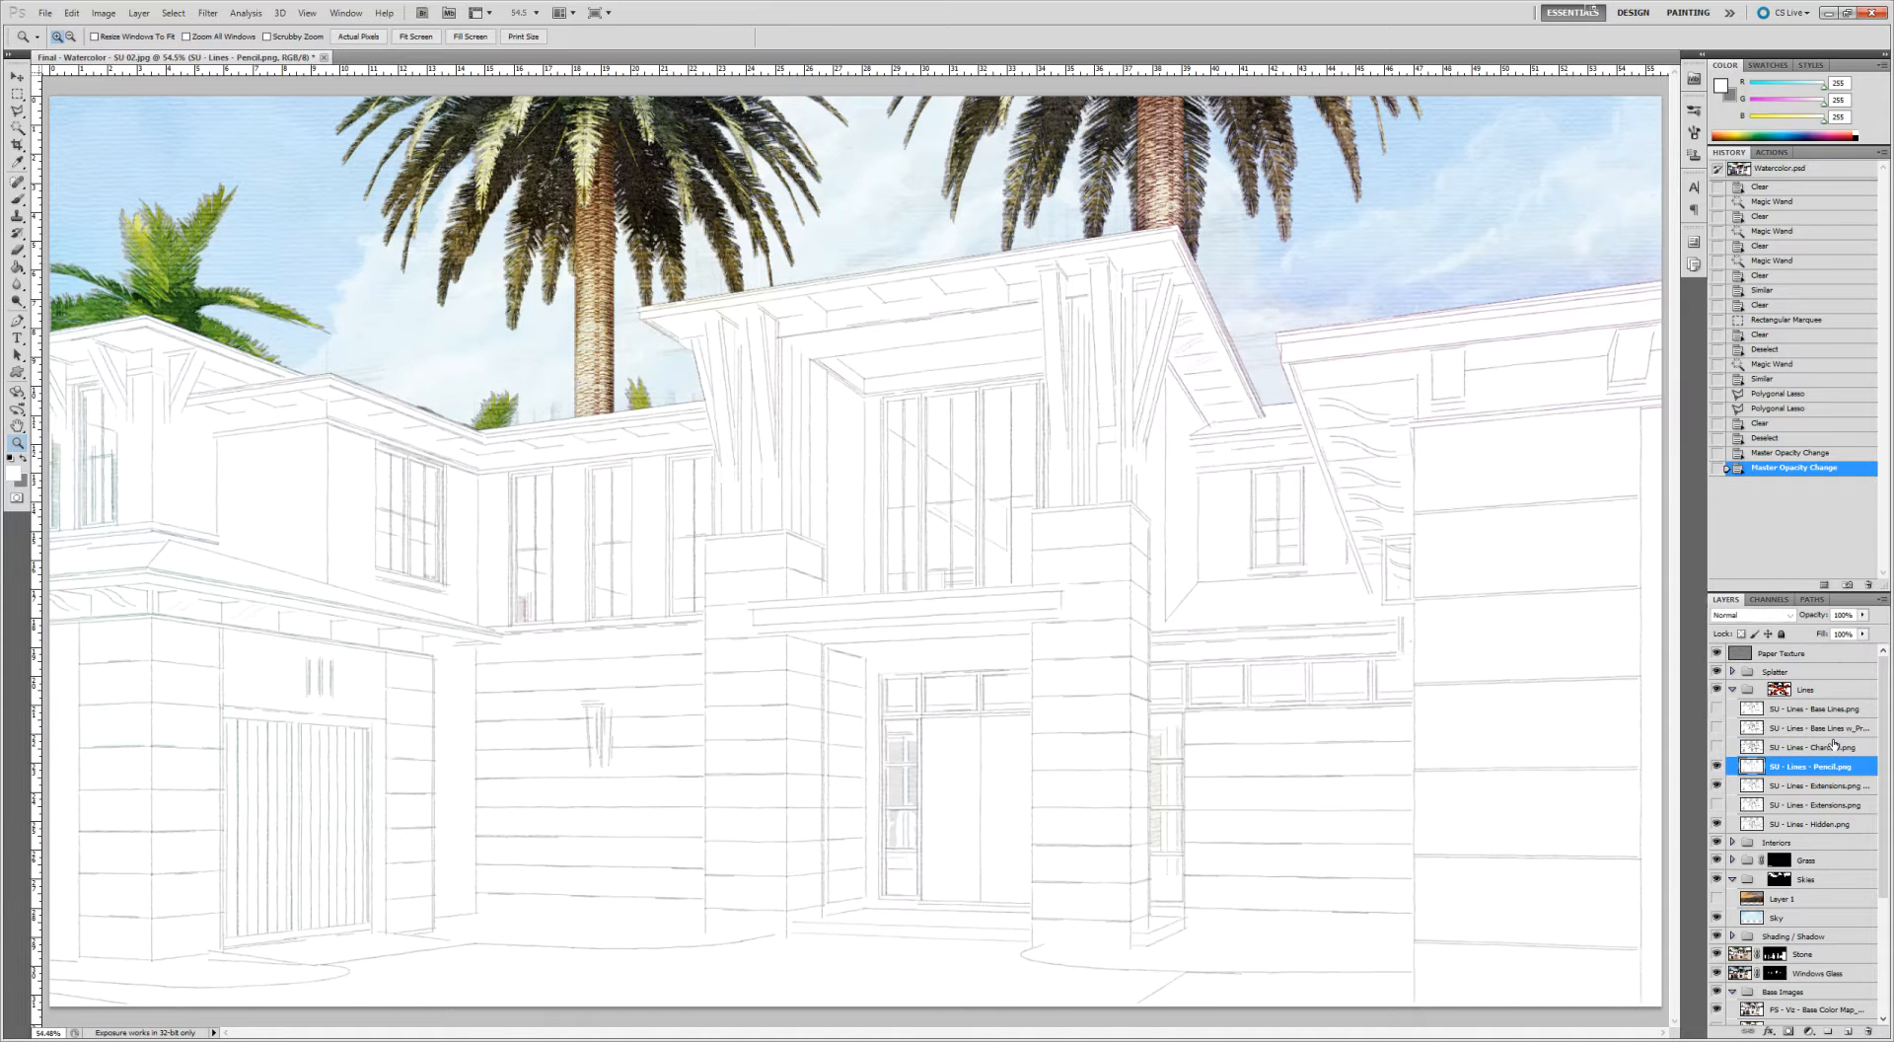
pyautogui.click(1789, 616)
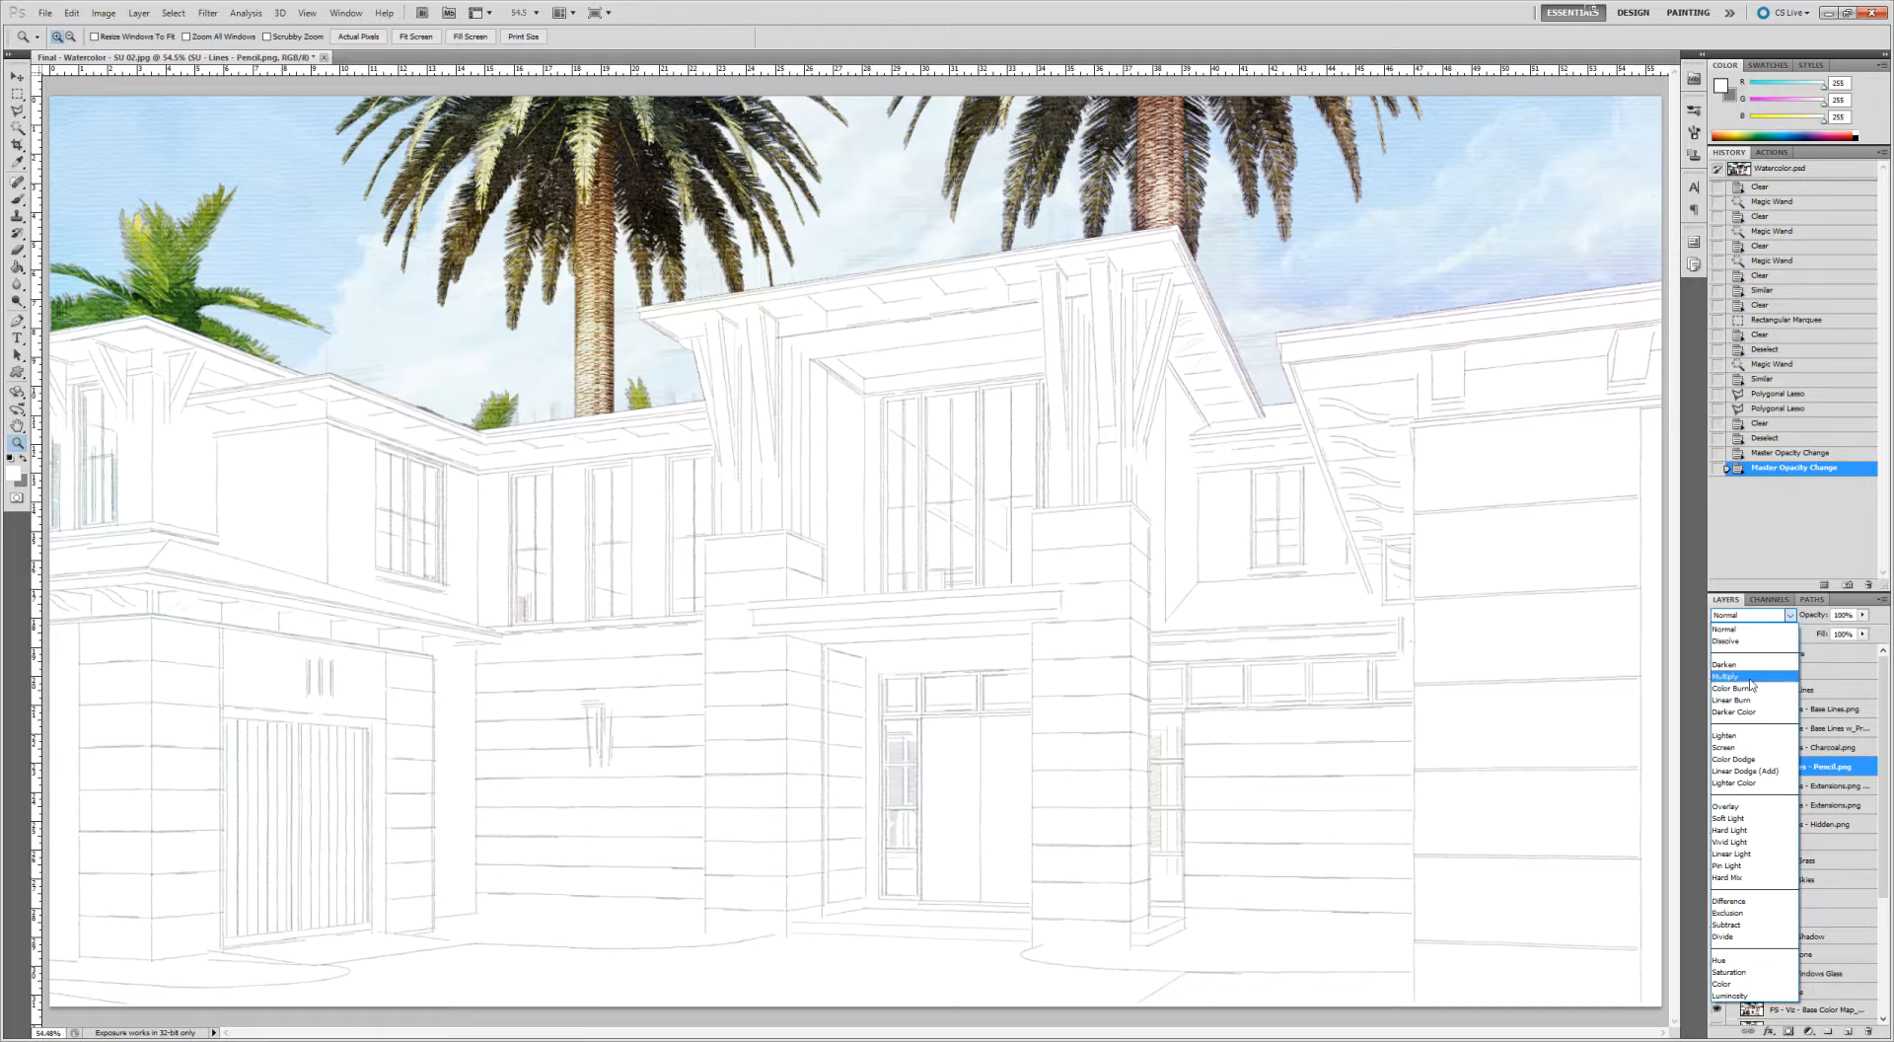
pyautogui.click(1748, 683)
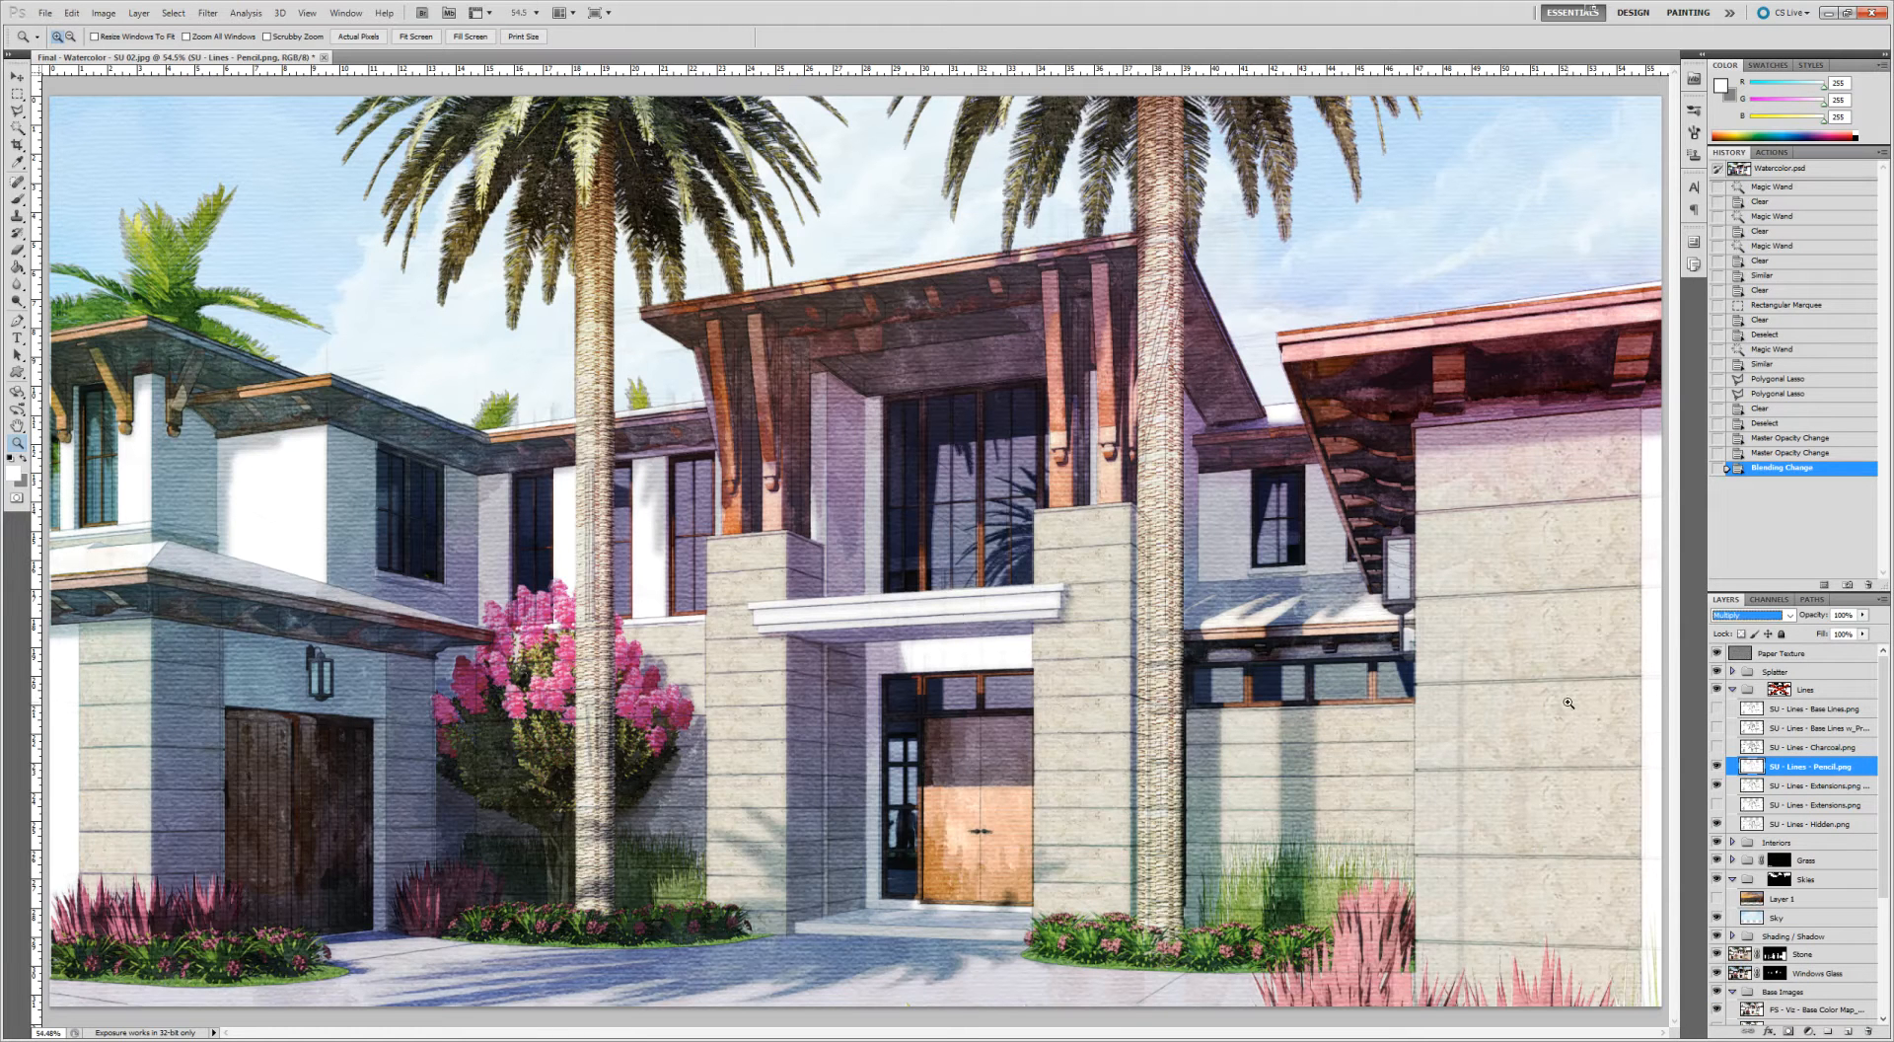
# Compare the line work close up beside the entrance canopy by hiding SU - Lines - Pencil.png and toggling SU - Lines - Charcoal.png
pyautogui.moveTo(1008, 538); pyautogui.dragTo(1141, 629)
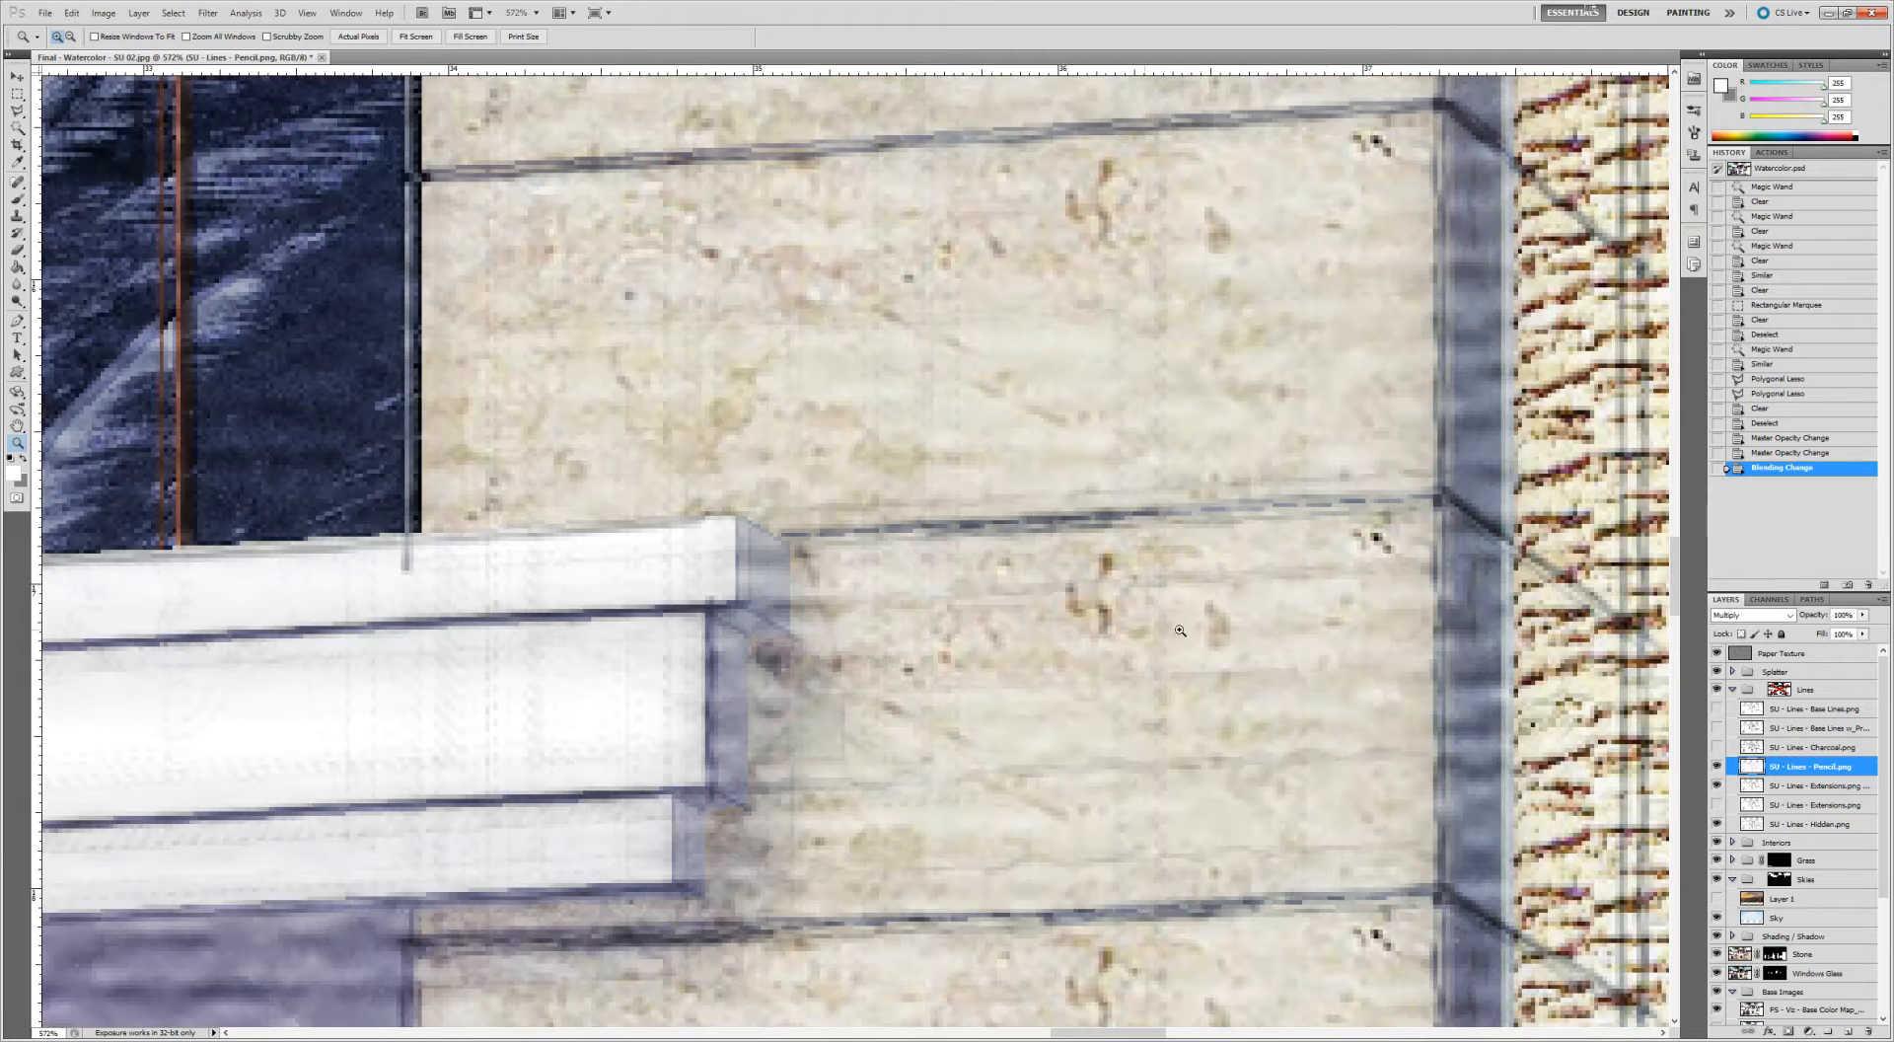
pyautogui.click(1717, 765)
pyautogui.click(1717, 748)
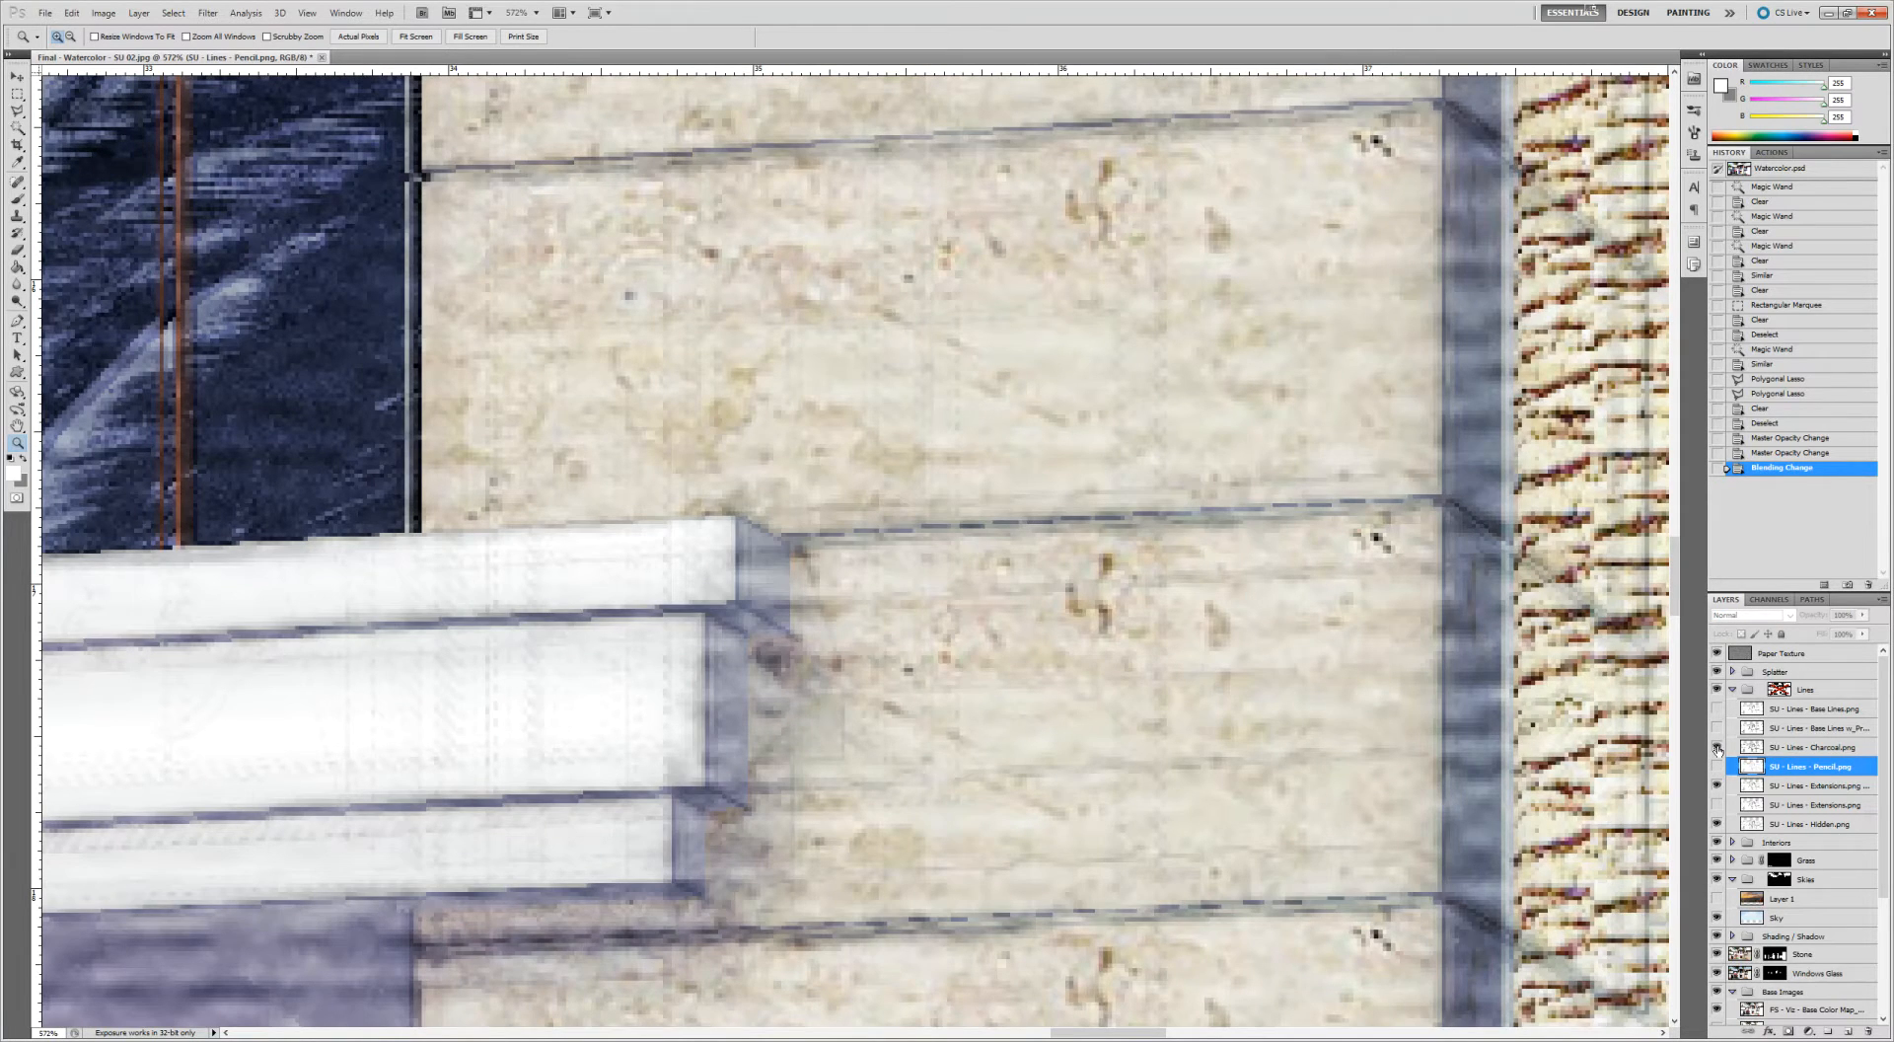
pyautogui.click(1717, 748)
pyautogui.click(1717, 748)
pyautogui.click(1717, 747)
pyautogui.click(1718, 748)
pyautogui.click(1717, 748)
pyautogui.click(1717, 747)
pyautogui.click(1604, 692)
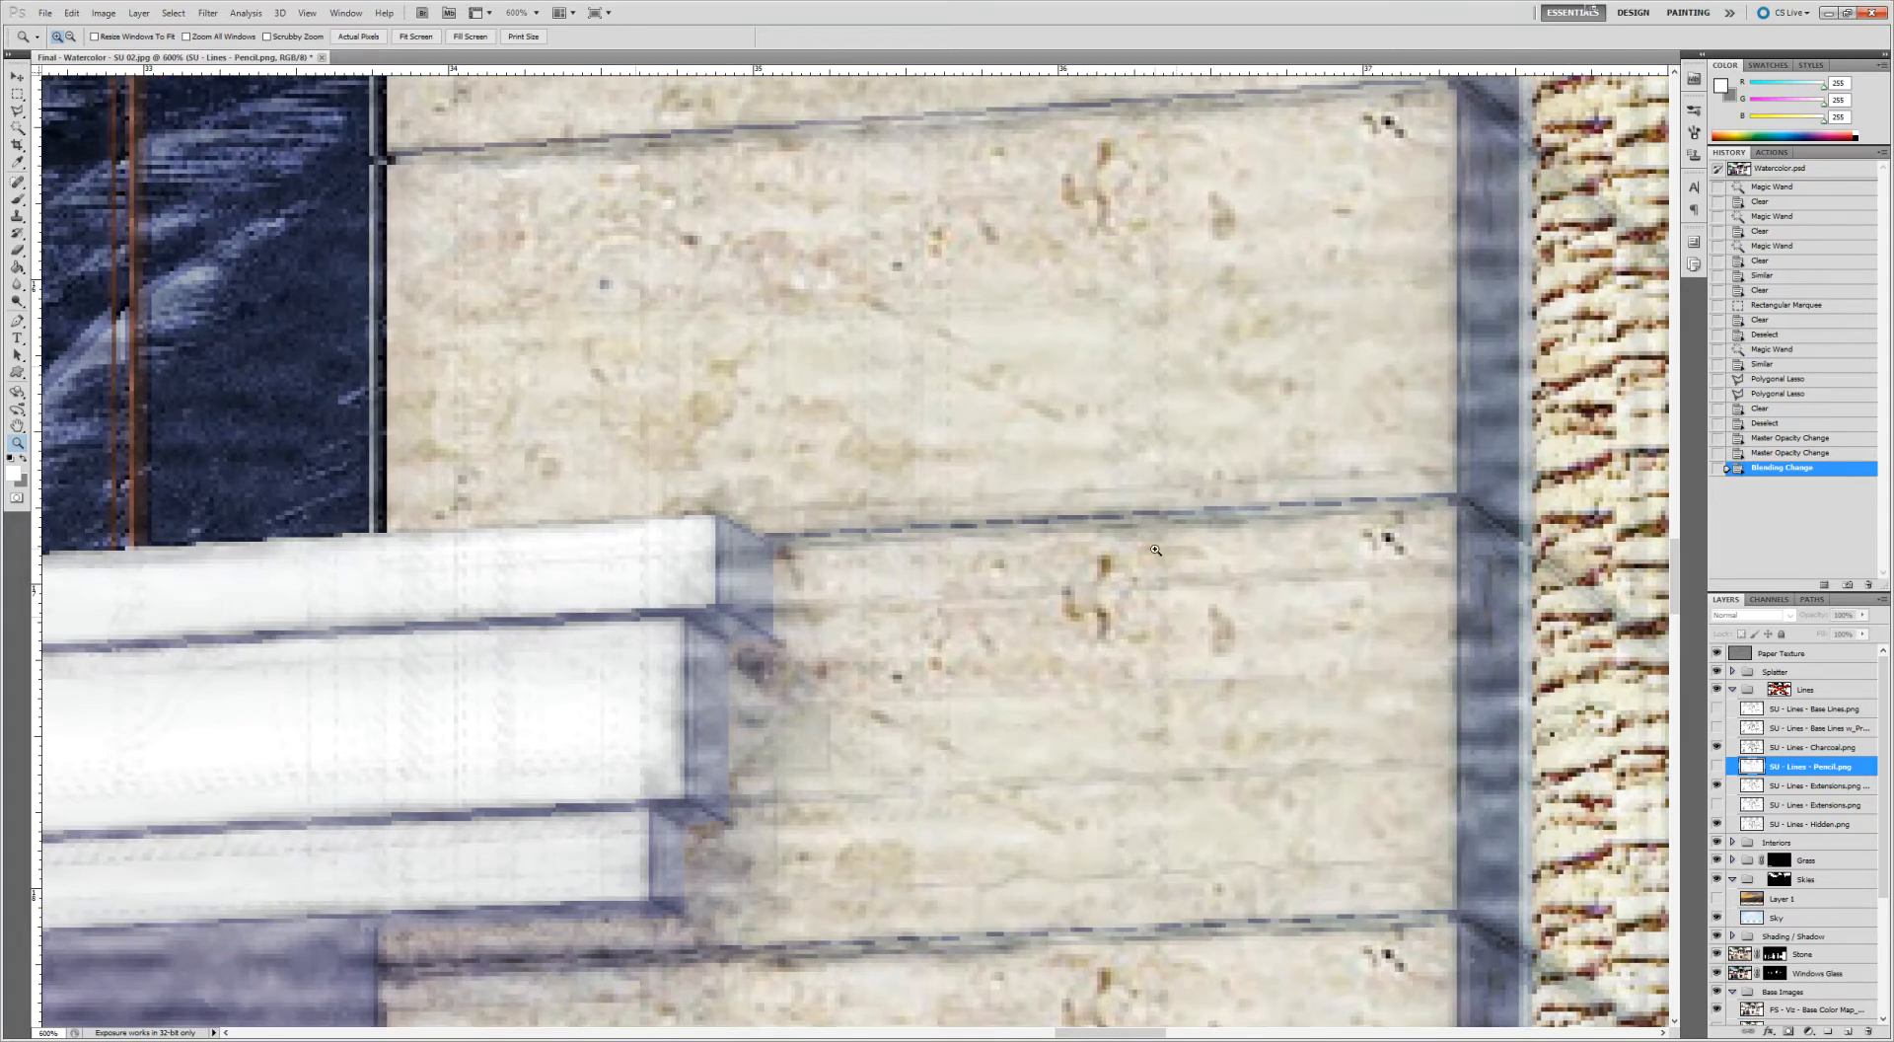
# Compare the line styles around the entrance at 100% by showing SU - Lines - Pencil.png instead of SU - Lines - Charcoal.png
pyautogui.keyDown('alt'); pyautogui.click(1114, 553); pyautogui.keyUp('alt')
pyautogui.keyDown('alt'); pyautogui.moveTo(1115, 554); pyautogui.dragTo(1118, 506); pyautogui.keyUp('alt')
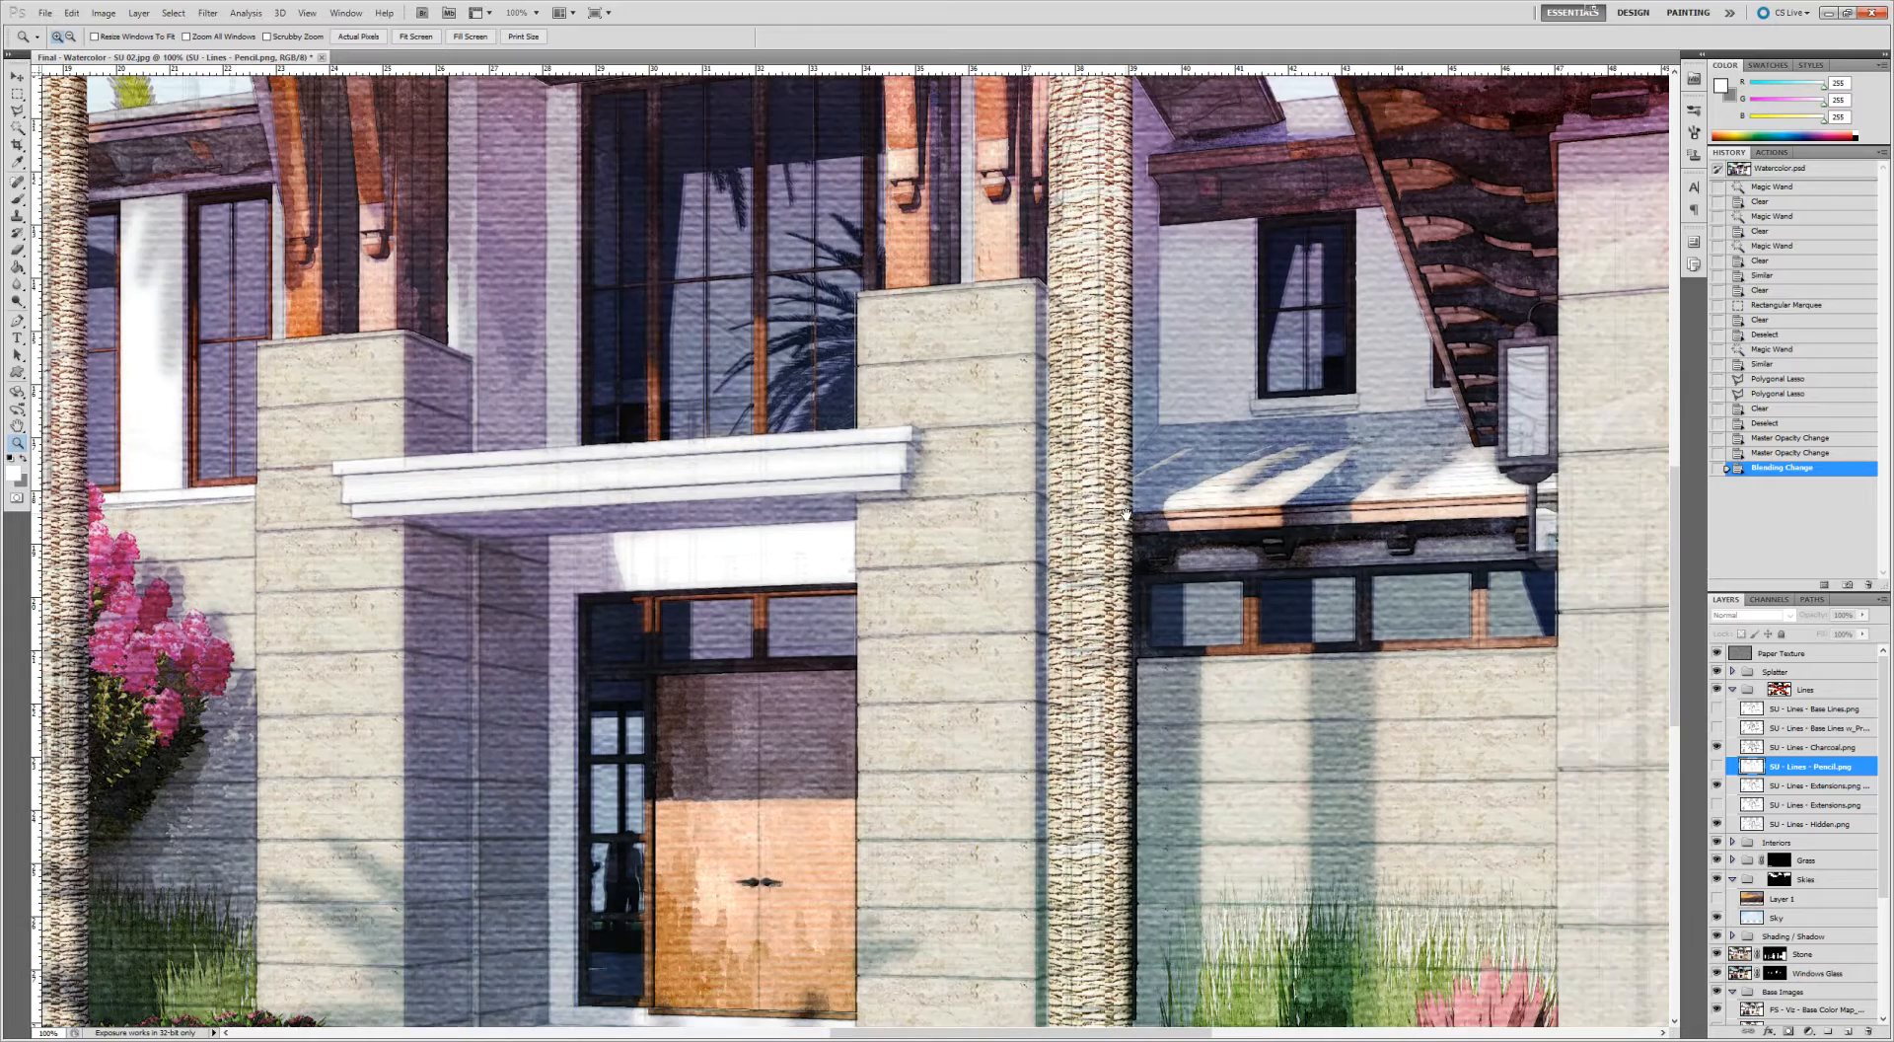
pyautogui.click(1717, 766)
pyautogui.click(1717, 747)
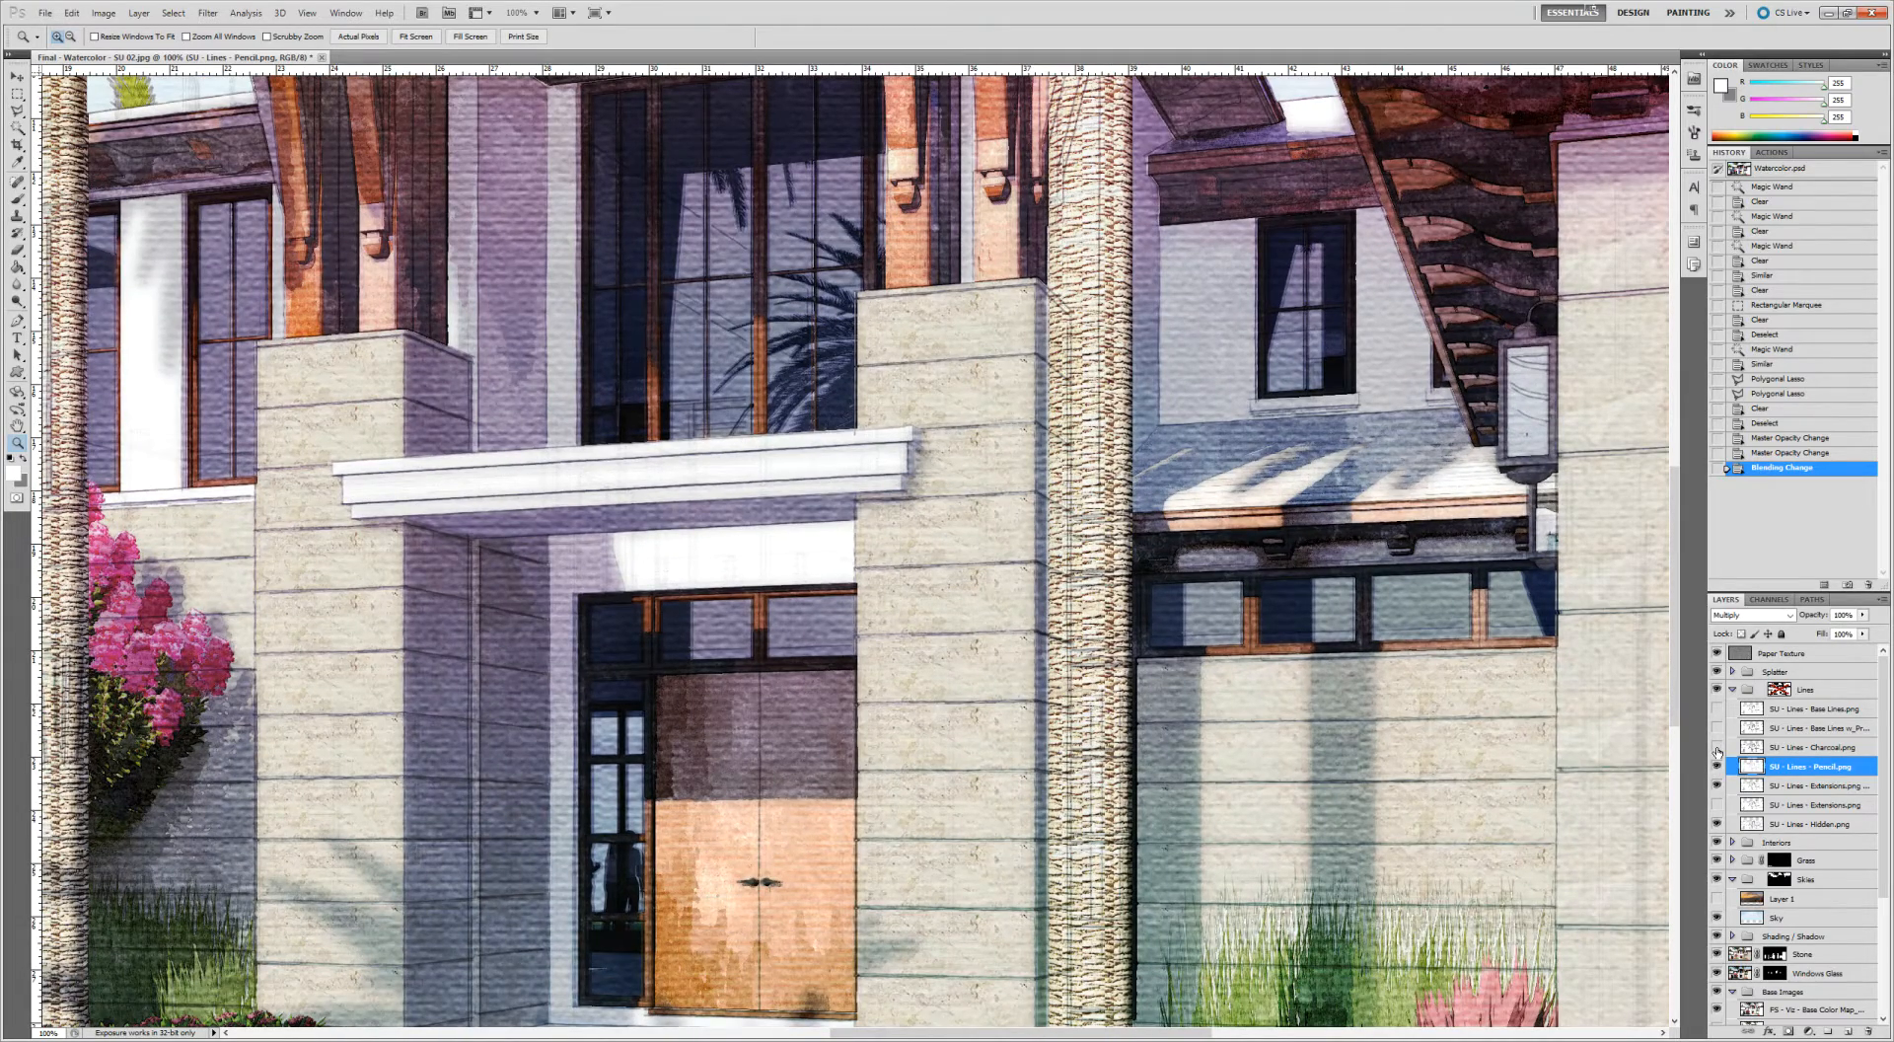
# Fit the whole rendering in view and show SU - Lines - Charcoal.png instead of SU - Lines - Pencil.png
pyautogui.rightClick(1117, 604)
pyautogui.click(1144, 623)
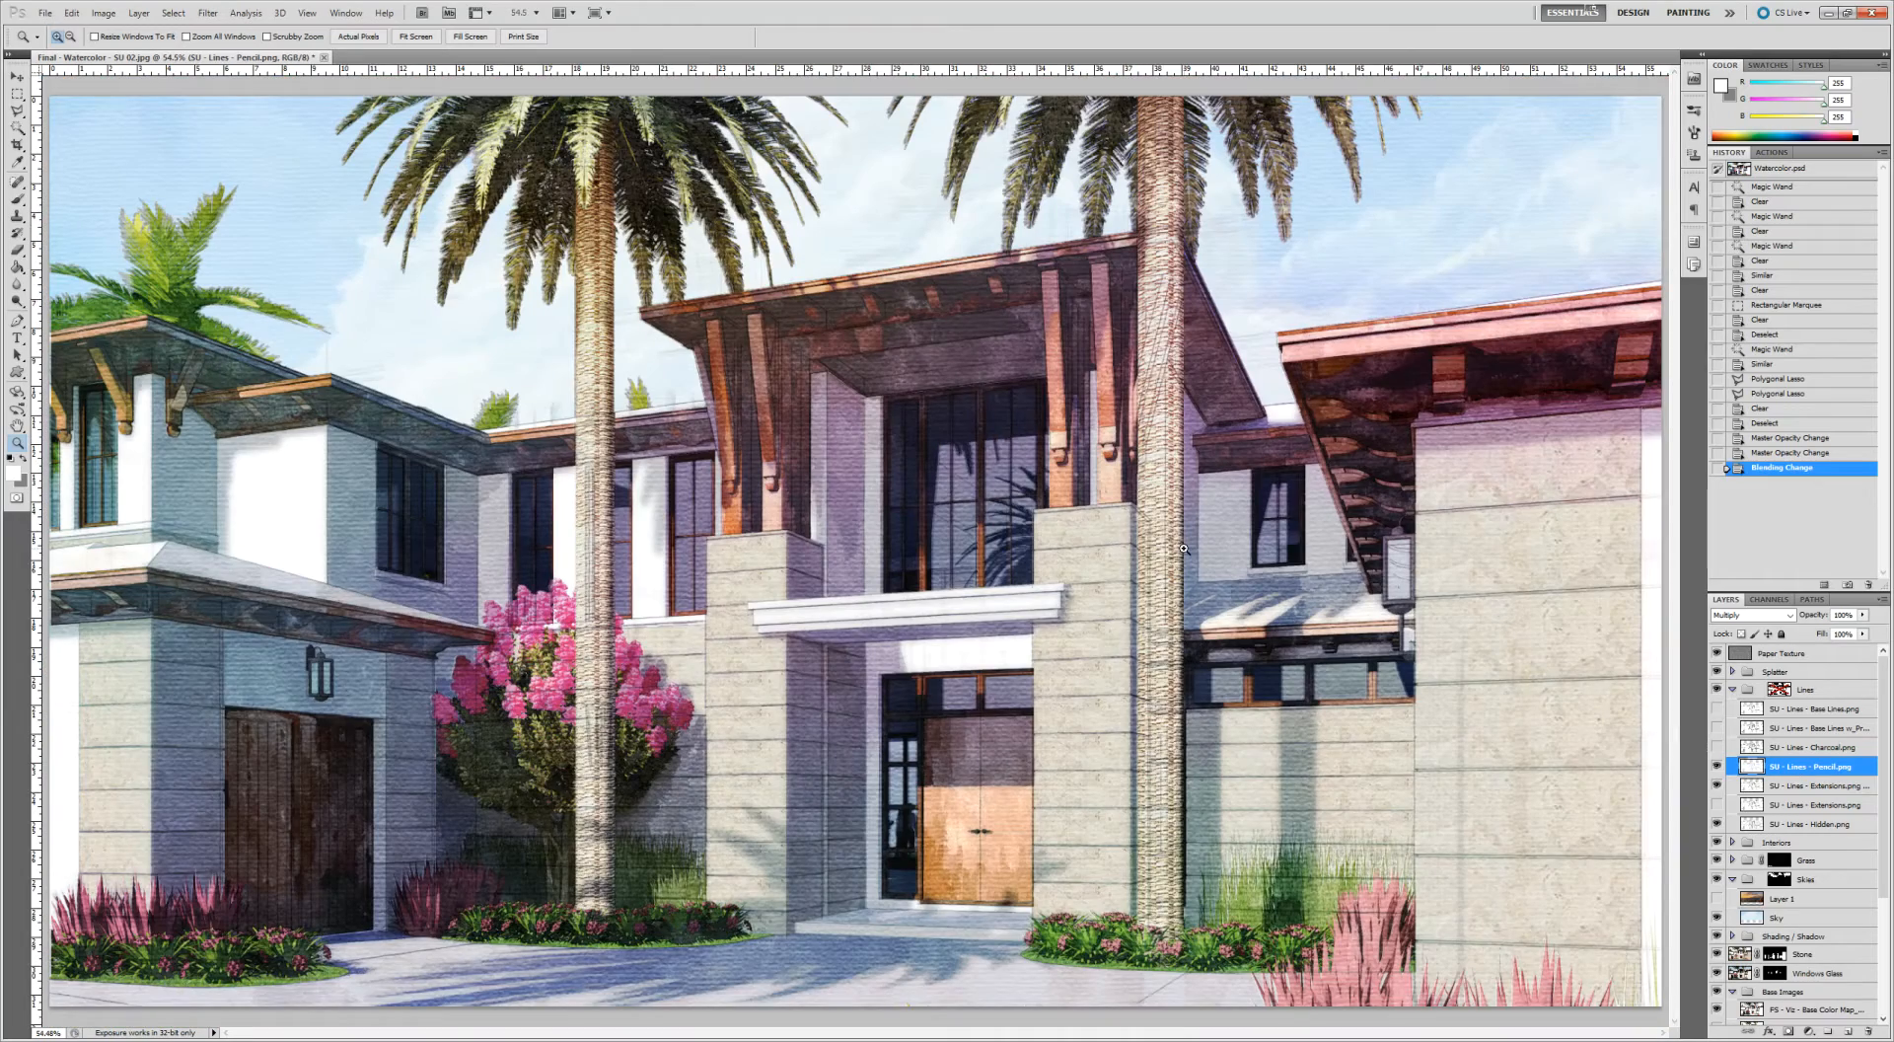
pyautogui.click(1716, 765)
pyautogui.click(1717, 747)
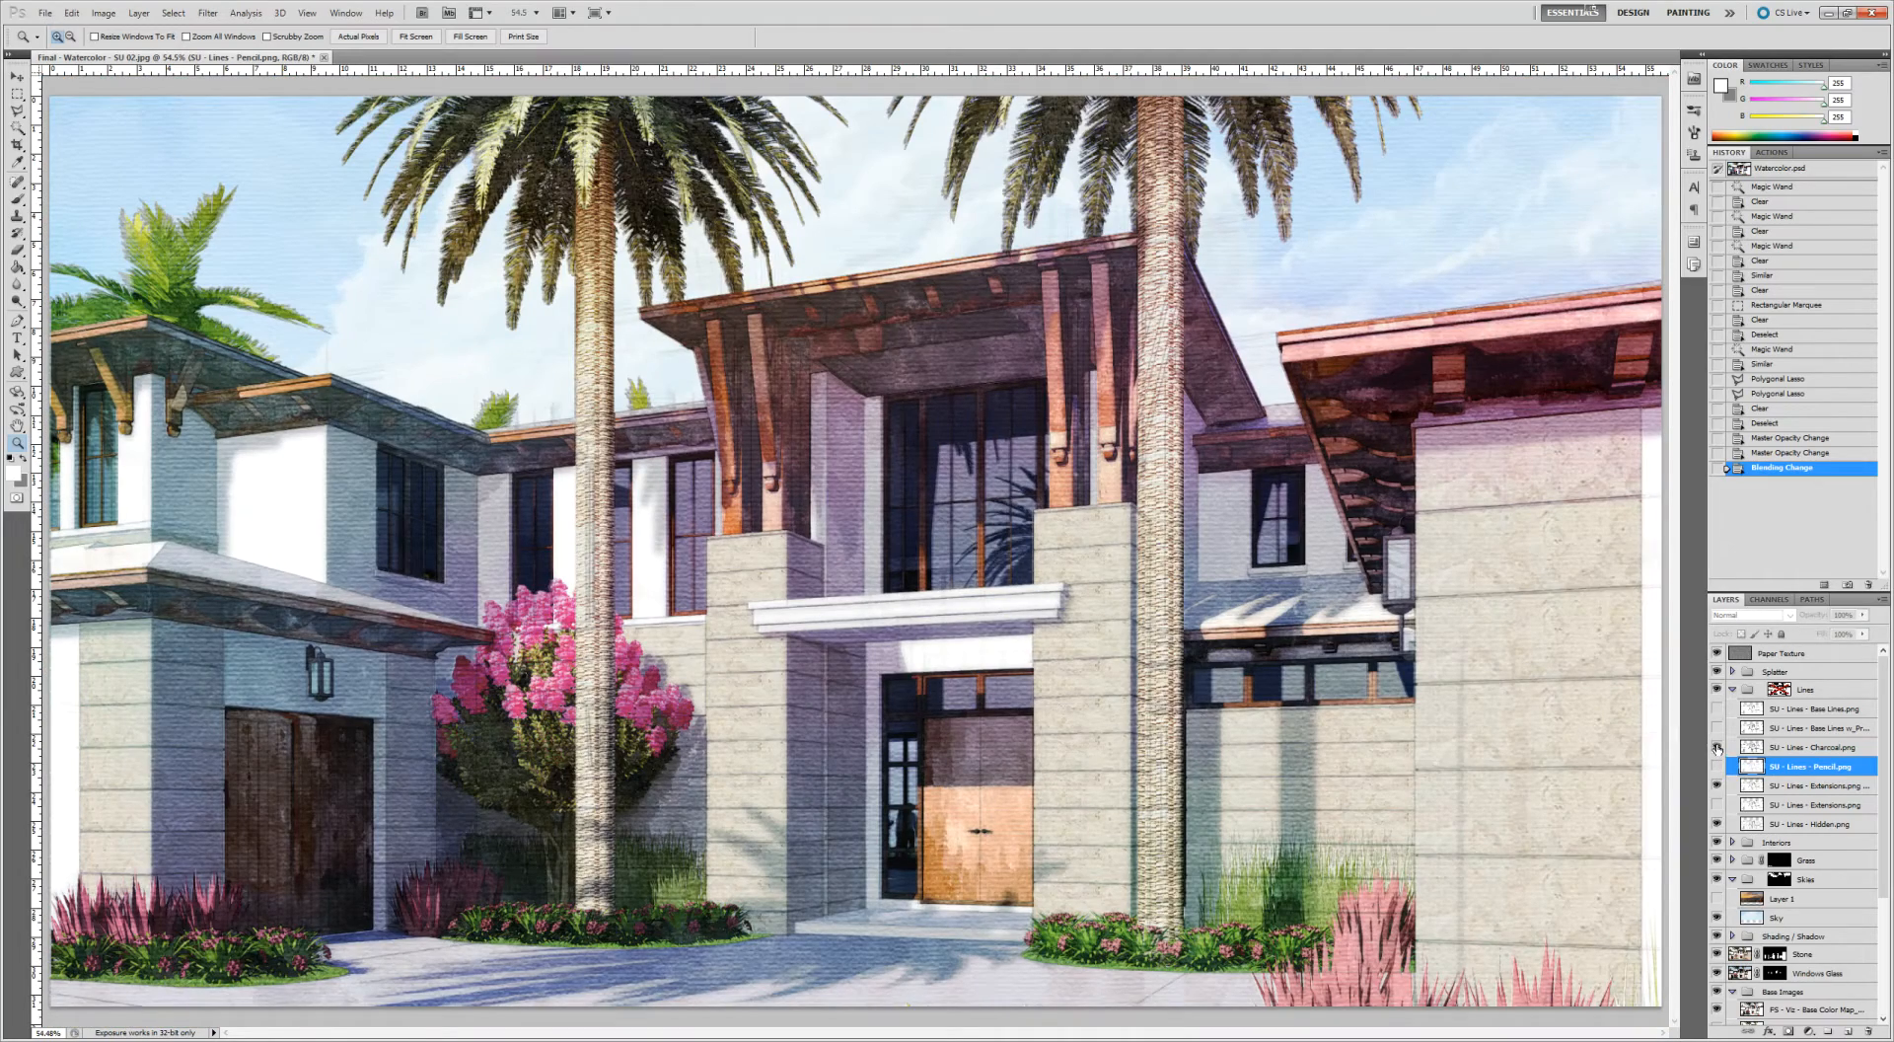